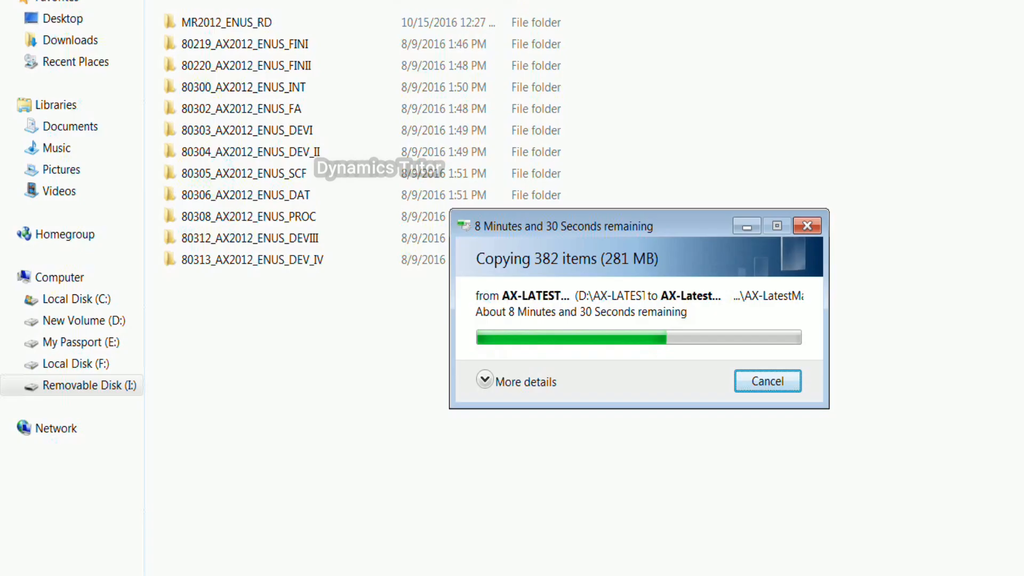
Step: Clear the file-copy windows off the Dynamics 365 screen and open the SAMSUNG - CA - EMAIL ACTIVITY opportunity
{"action": "key", "text": "alt+F4"}
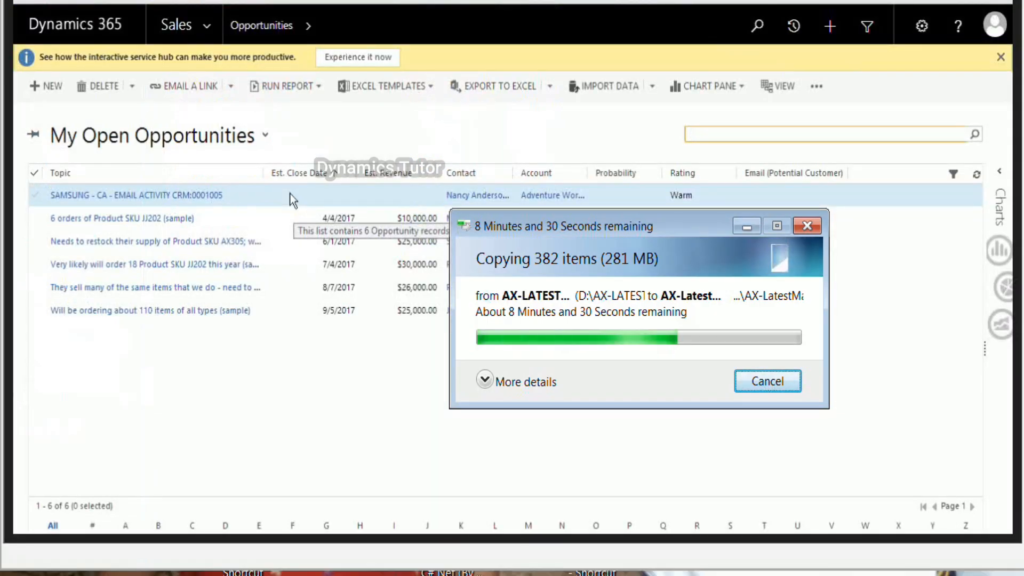
{"action": "left_click", "coordinate": [747, 226]}
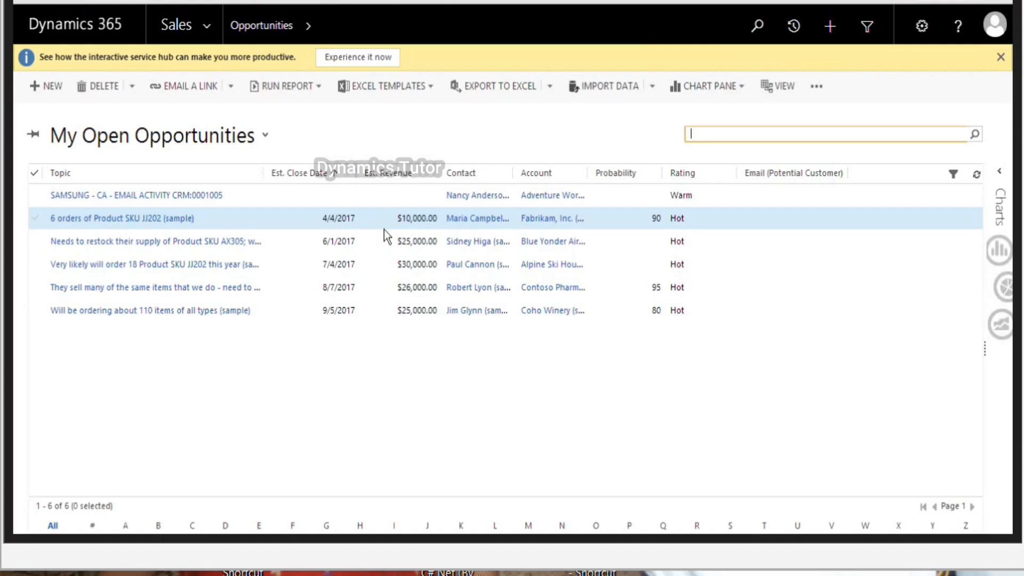
{"action": "left_click", "coordinate": [260, 193]}
{"action": "double_click", "coordinate": [260, 193]}
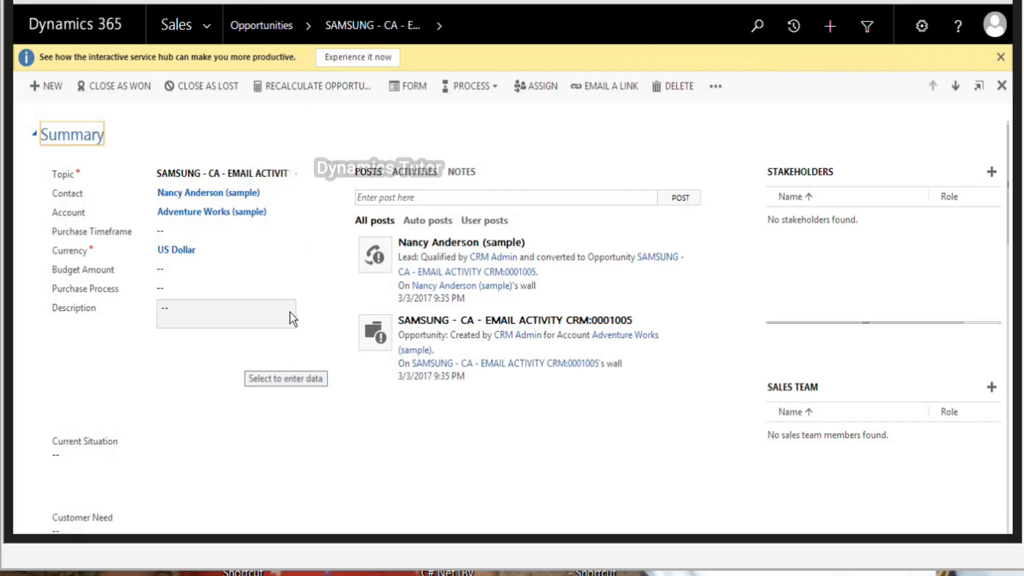
Step: Set the opportunity's price list to SAMSUNG QUATER 1 and its revenue to System Calculated in the product line items
{"action": "scroll", "coordinate": [290, 312], "scroll_direction": "down", "scroll_amount": 20}
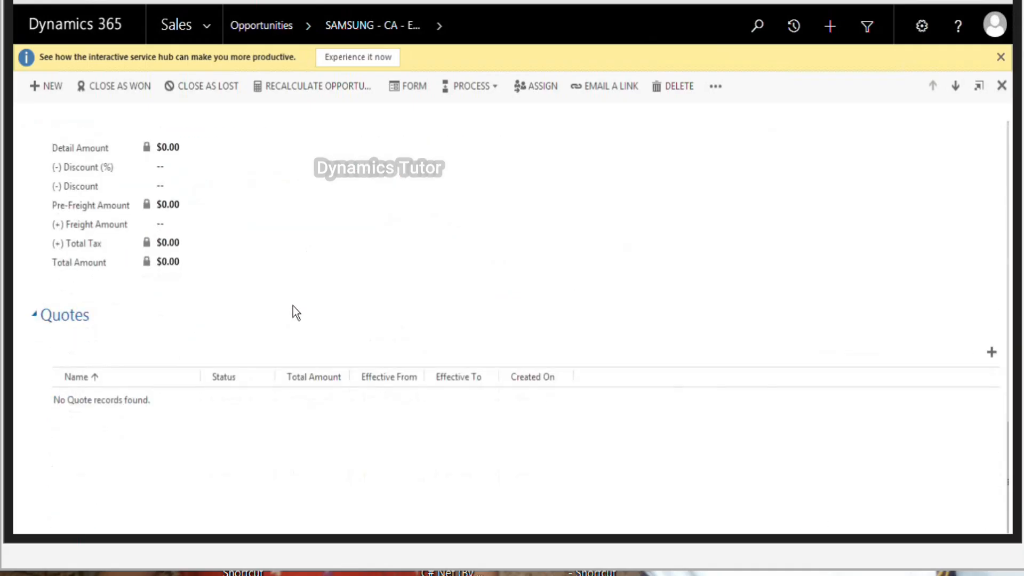
{"action": "scroll", "coordinate": [292, 305], "scroll_direction": "up", "scroll_amount": 5}
{"action": "left_click", "coordinate": [205, 219]}
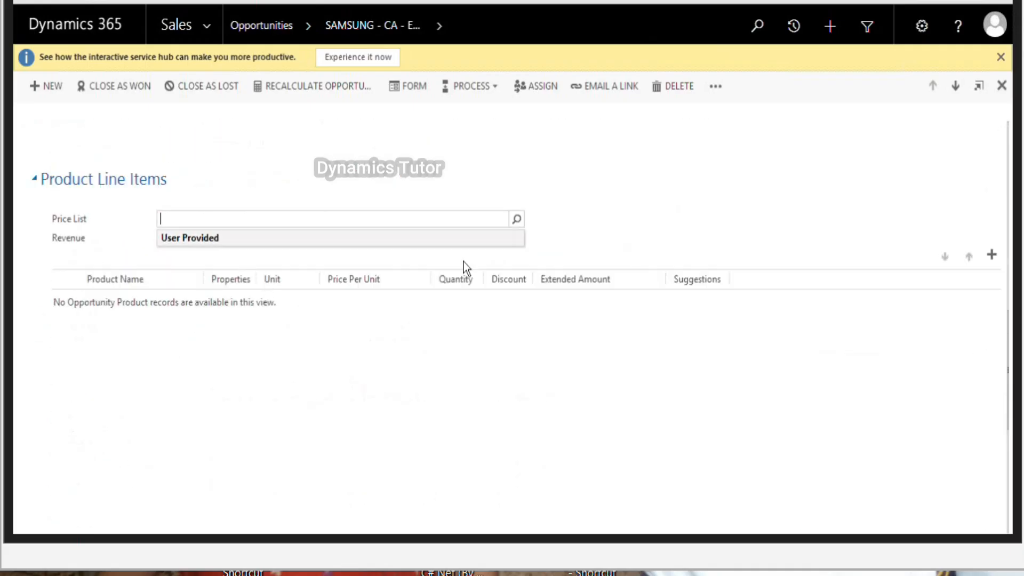
{"action": "left_click", "coordinate": [517, 218]}
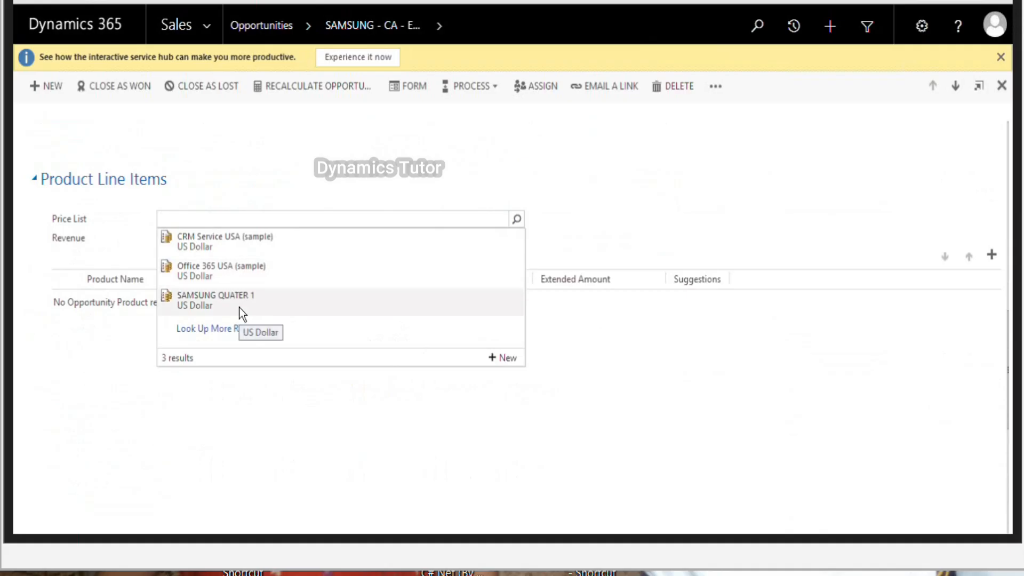
{"action": "left_click", "coordinate": [239, 305]}
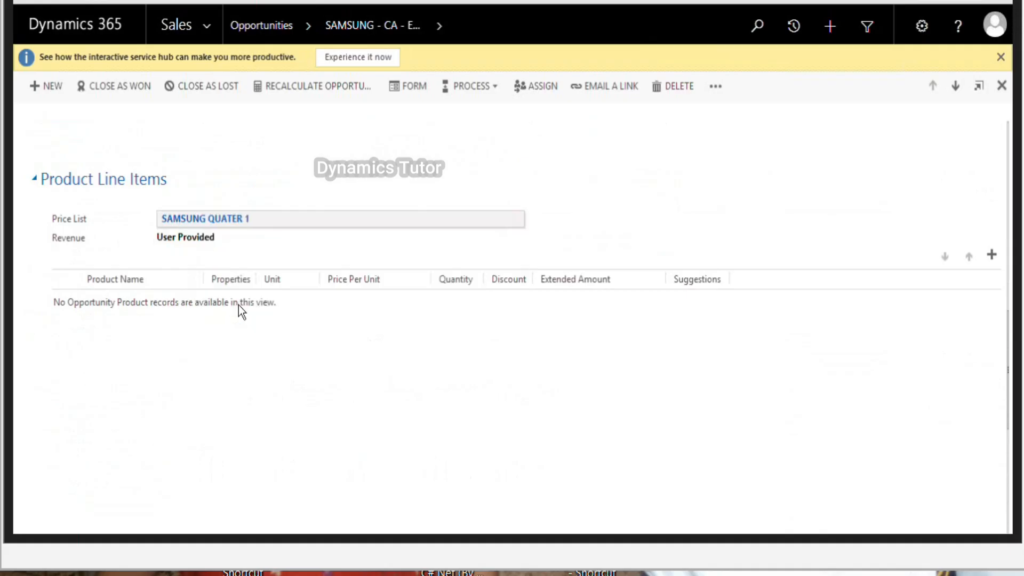
{"action": "left_click", "coordinate": [219, 240]}
{"action": "left_click", "coordinate": [219, 241]}
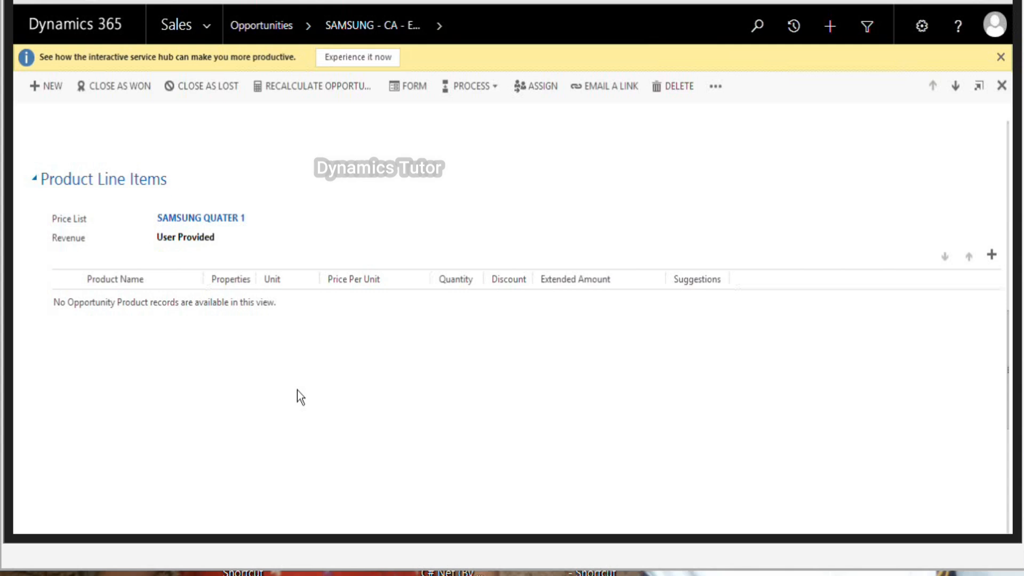
{"action": "left_click", "coordinate": [221, 239]}
Step: Add the existing product SAMSUNG - S6-0001 to the opportunity's product line items
{"action": "left_click", "coordinate": [991, 255]}
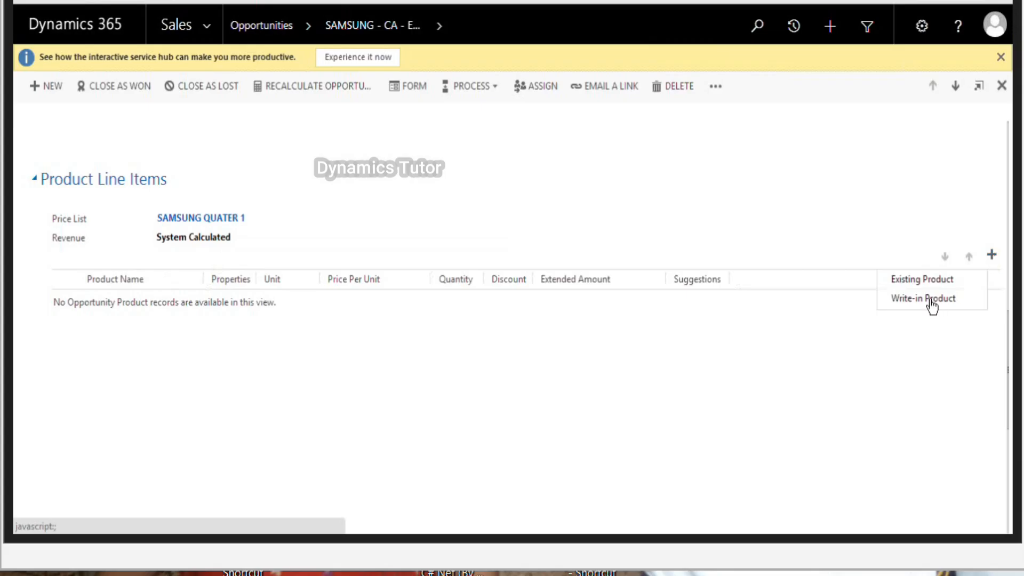
{"action": "left_click", "coordinate": [924, 281]}
{"action": "left_click", "coordinate": [335, 299]}
{"action": "left_click", "coordinate": [176, 328]}
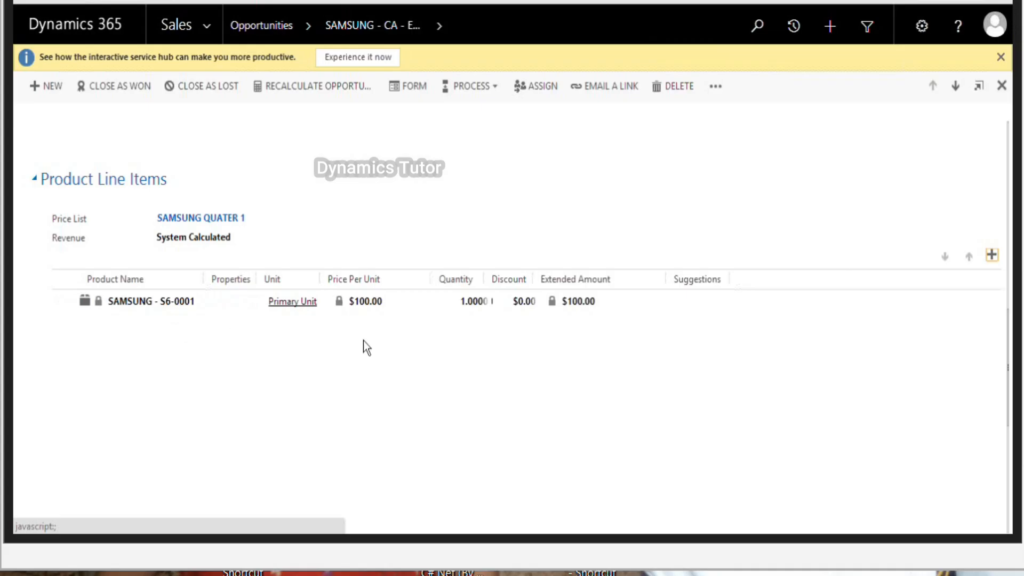
Step: Set the quantity of the SAMSUNG - S6-0001 line item to 10
{"action": "left_click", "coordinate": [463, 302]}
{"action": "left_click", "coordinate": [469, 301]}
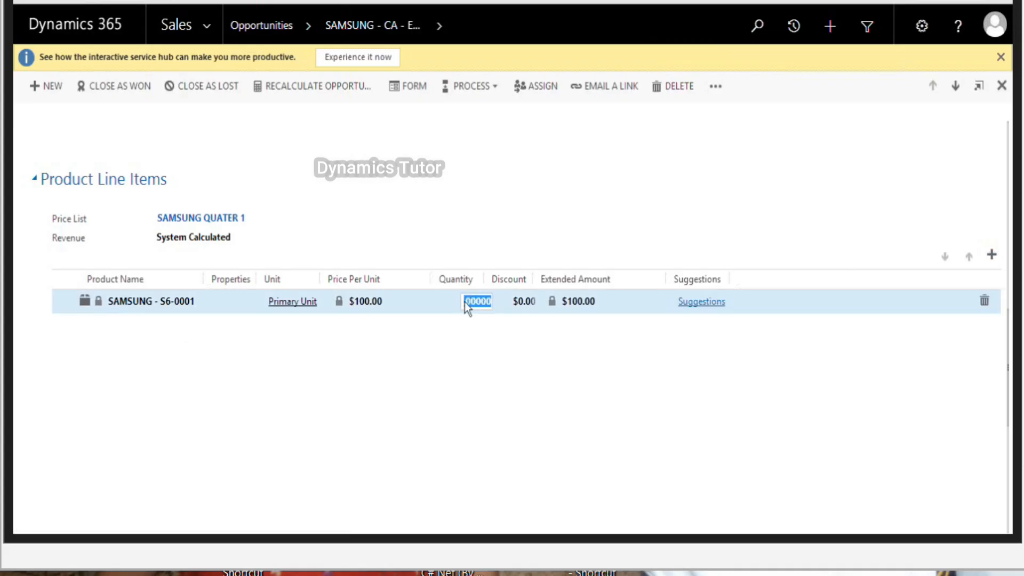
{"action": "left_click_drag", "start_coordinate": [466, 301], "coordinate": [427, 300]}
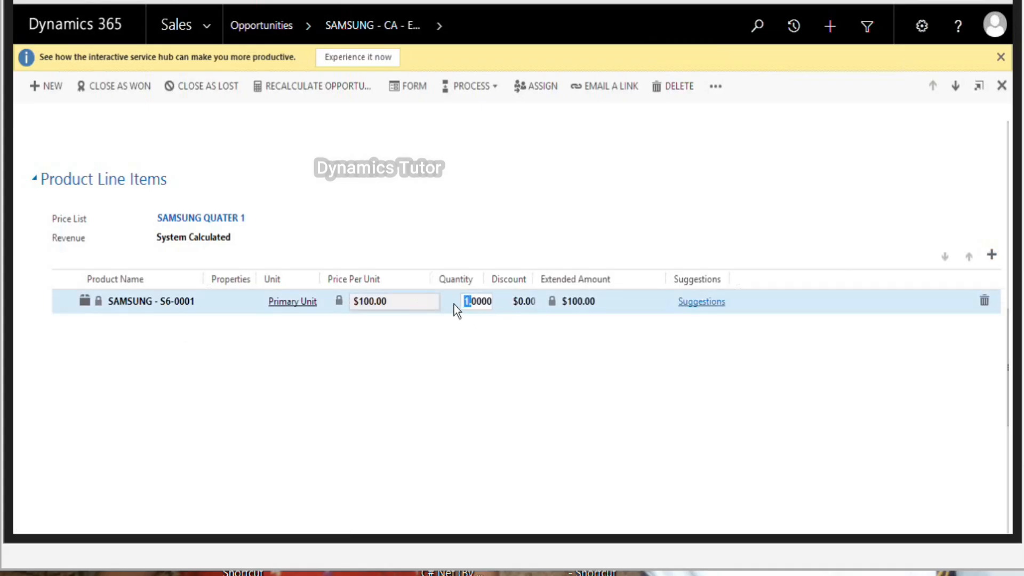
{"action": "left_click", "coordinate": [469, 301]}
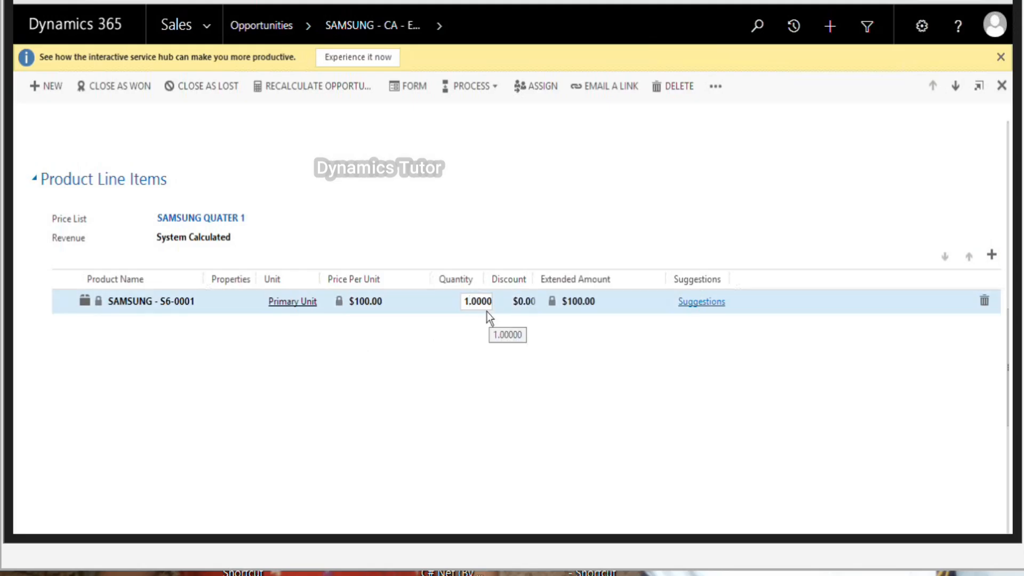
{"action": "left_click", "coordinate": [525, 357]}
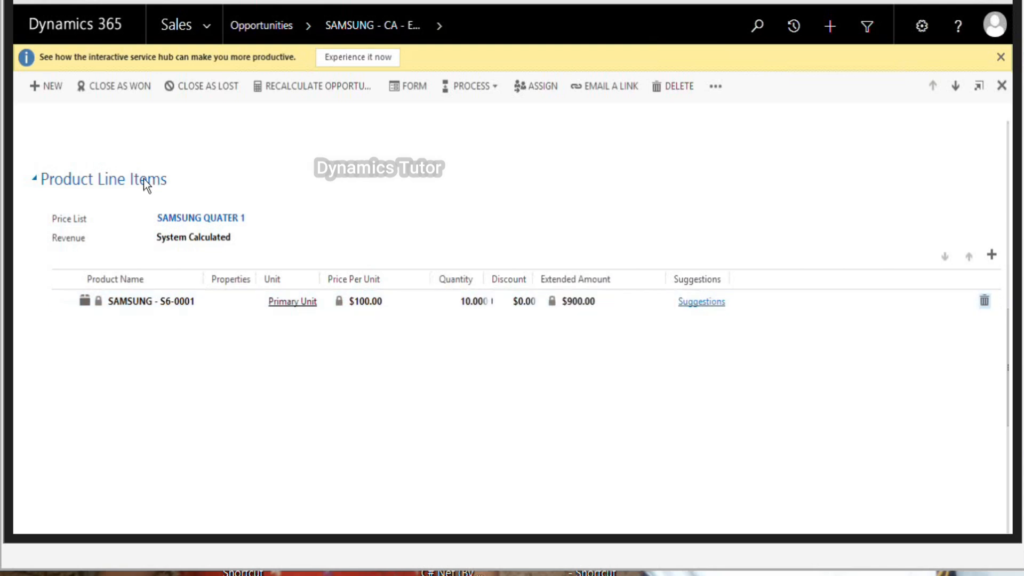
Step: Set the opportunity's overall discount to 10 percent and review its recalculated totals
{"action": "scroll", "coordinate": [481, 392], "scroll_direction": "down", "scroll_amount": 4}
{"action": "left_click", "coordinate": [187, 261]}
{"action": "type", "text": "10"}
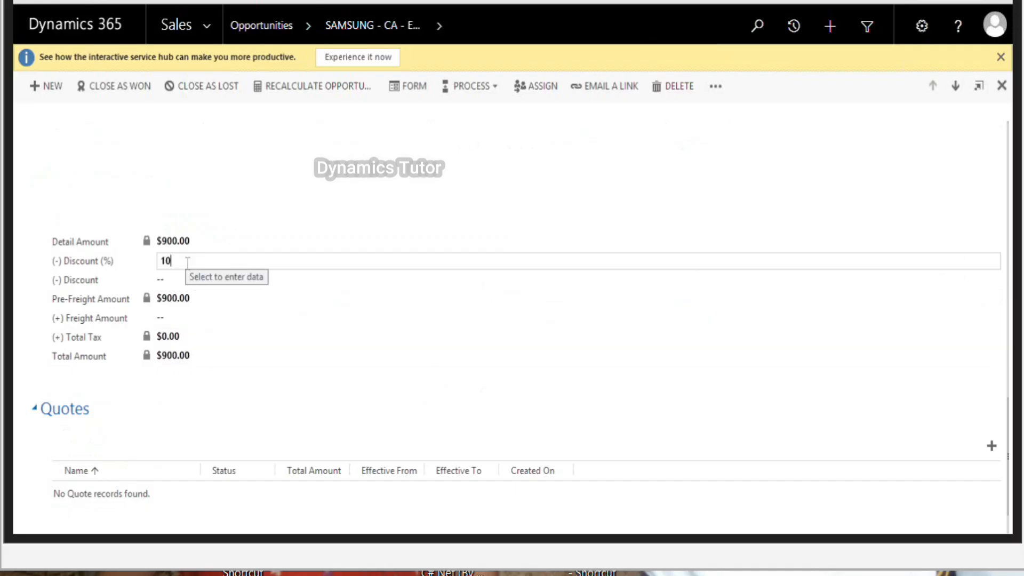
{"action": "left_click", "coordinate": [289, 331]}
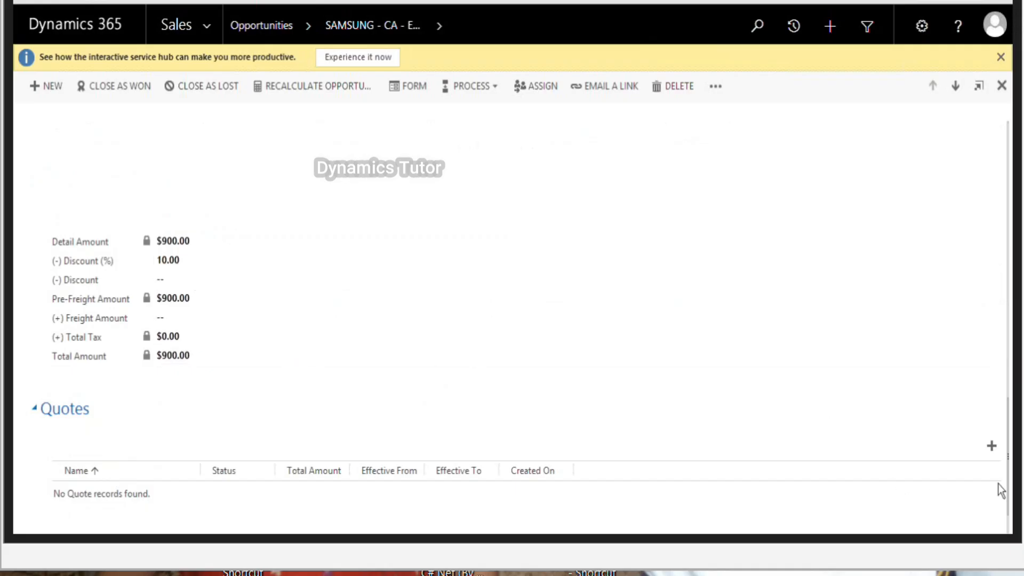
{"action": "scroll", "coordinate": [991, 500], "scroll_direction": "down", "scroll_amount": 2}
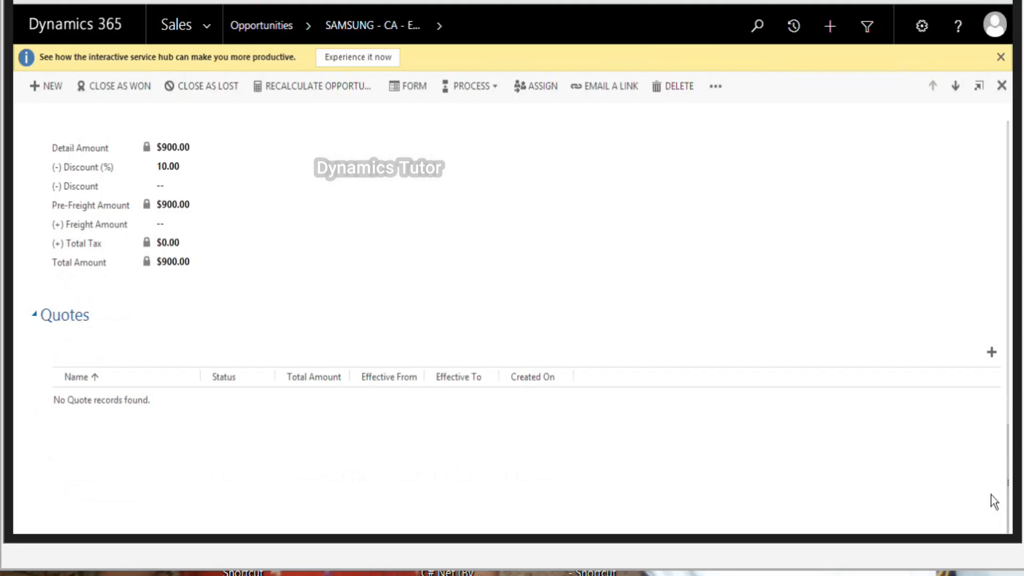
{"action": "scroll", "coordinate": [992, 495], "scroll_direction": "up", "scroll_amount": 10}
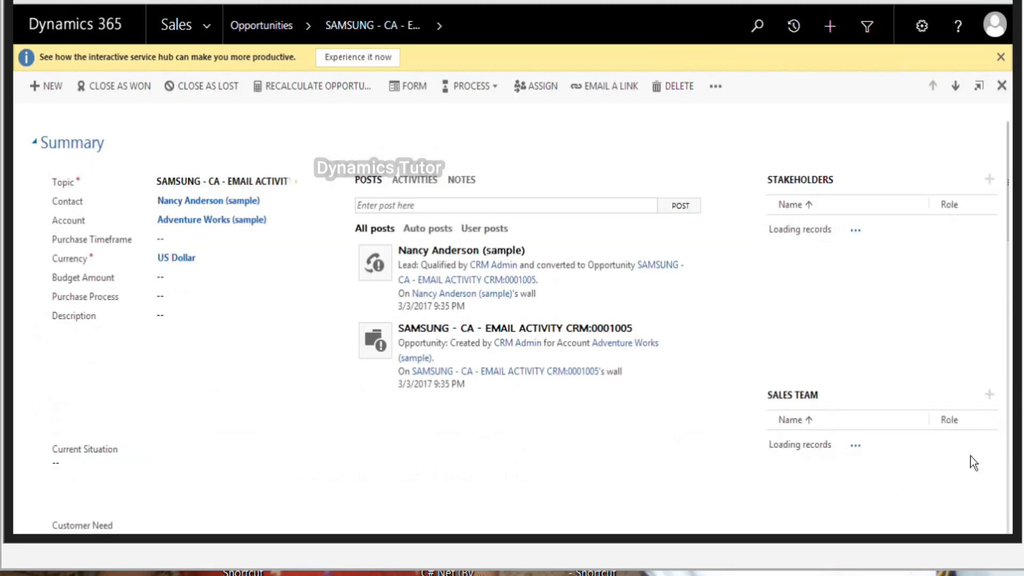
{"action": "scroll", "coordinate": [968, 457], "scroll_direction": "down", "scroll_amount": 10}
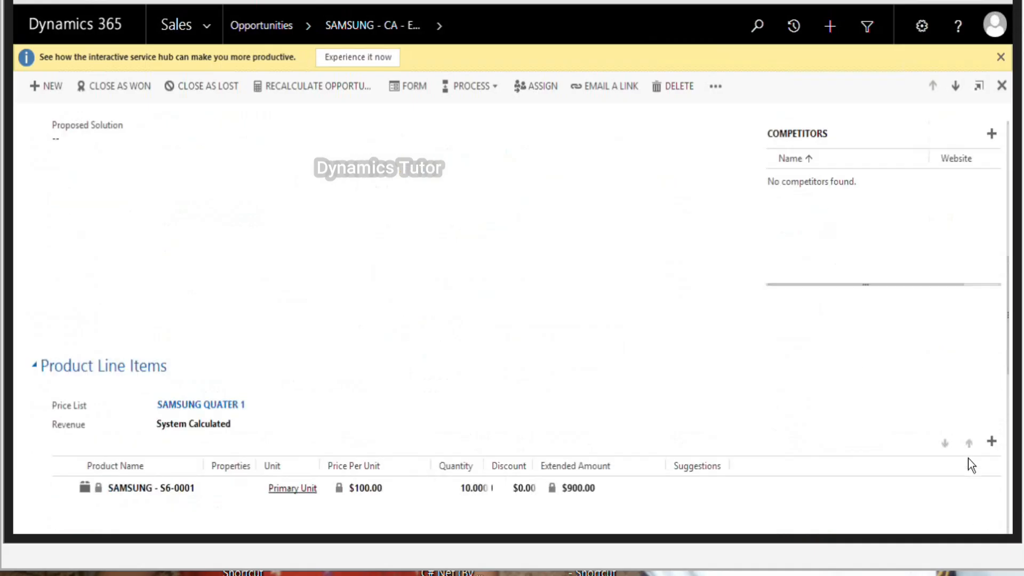
{"action": "scroll", "coordinate": [968, 457], "scroll_direction": "down", "scroll_amount": 1}
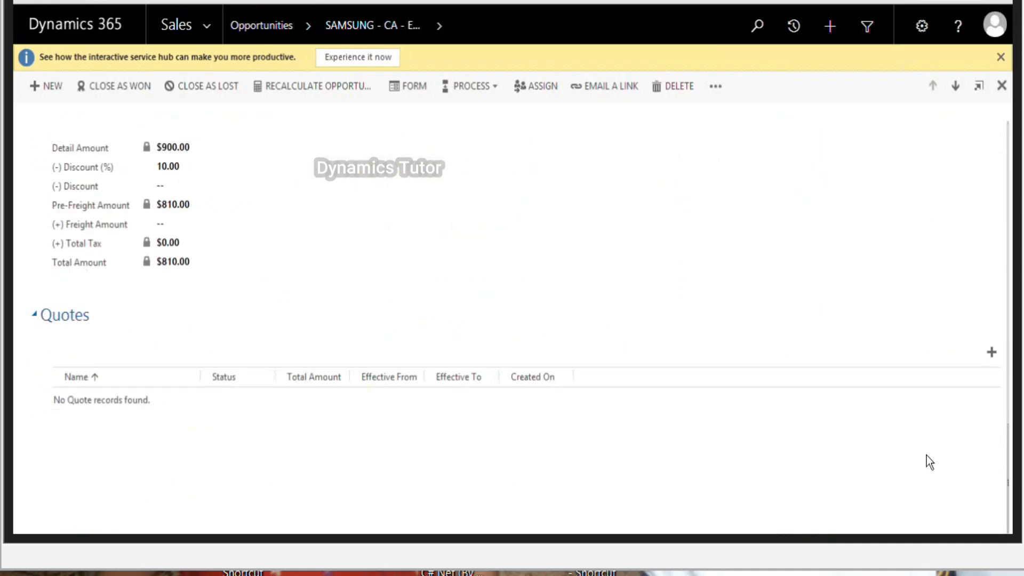
Step: Create a new quote from the opportunity and enlarge the quote window to full size
{"action": "left_click", "coordinate": [992, 353]}
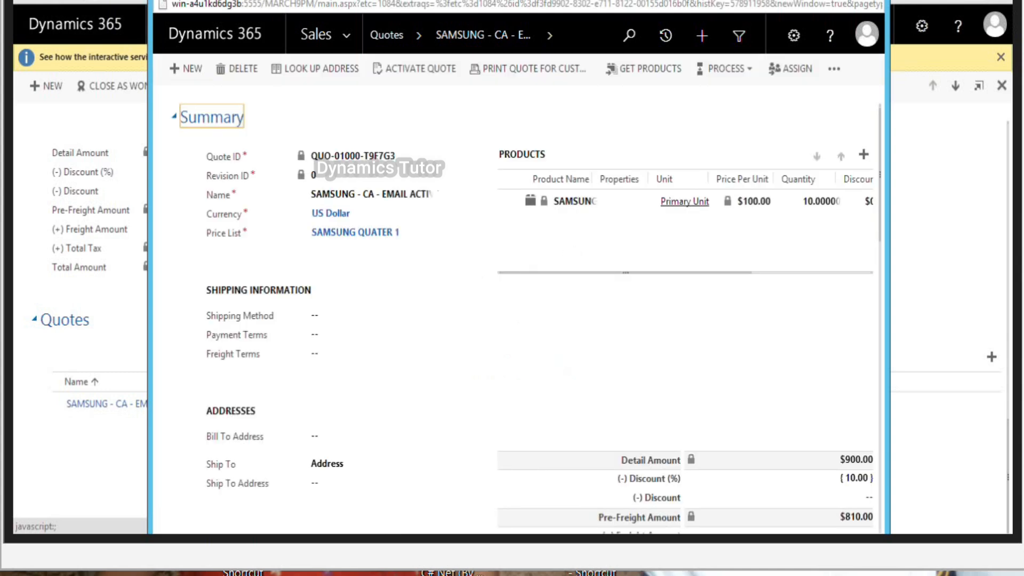
{"action": "left_click", "coordinate": [837, 1]}
{"action": "scroll", "coordinate": [476, 292], "scroll_direction": "up", "scroll_amount": 1}
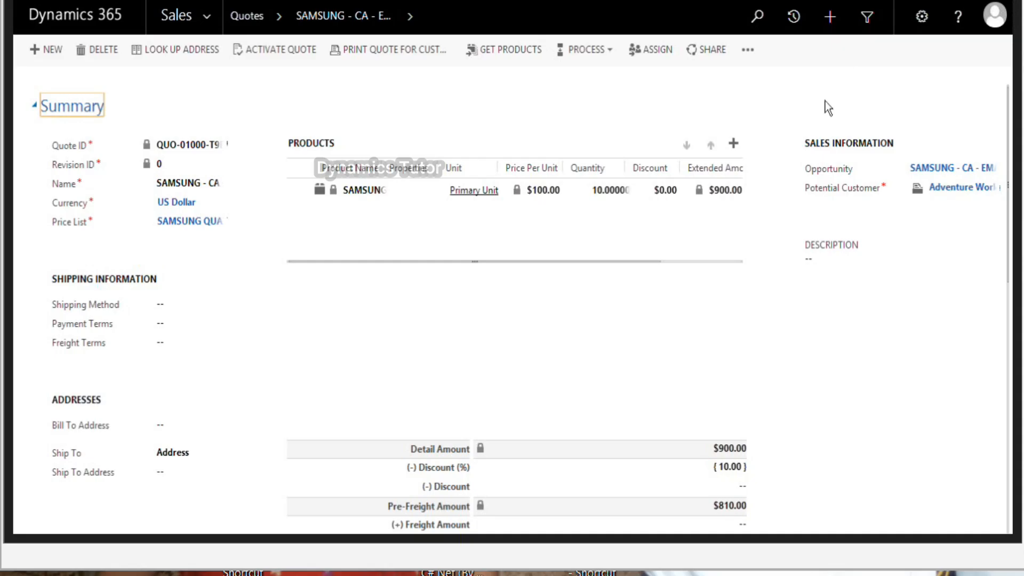
Step: Activate the quote and create an order from it, closing the opportunity as Won with actual revenue calculated from quotes
{"action": "left_click", "coordinate": [279, 49]}
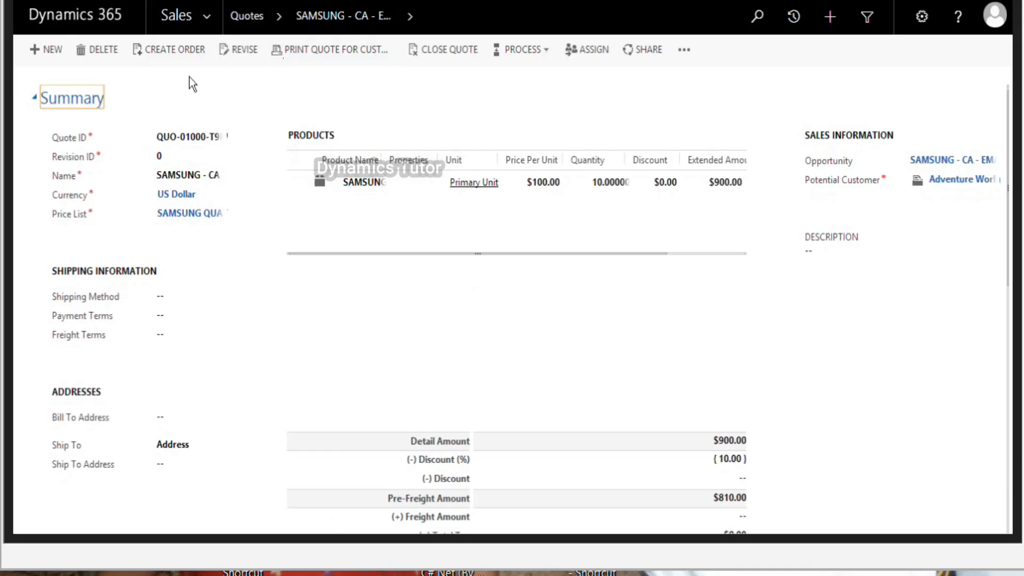
{"action": "left_click", "coordinate": [184, 55]}
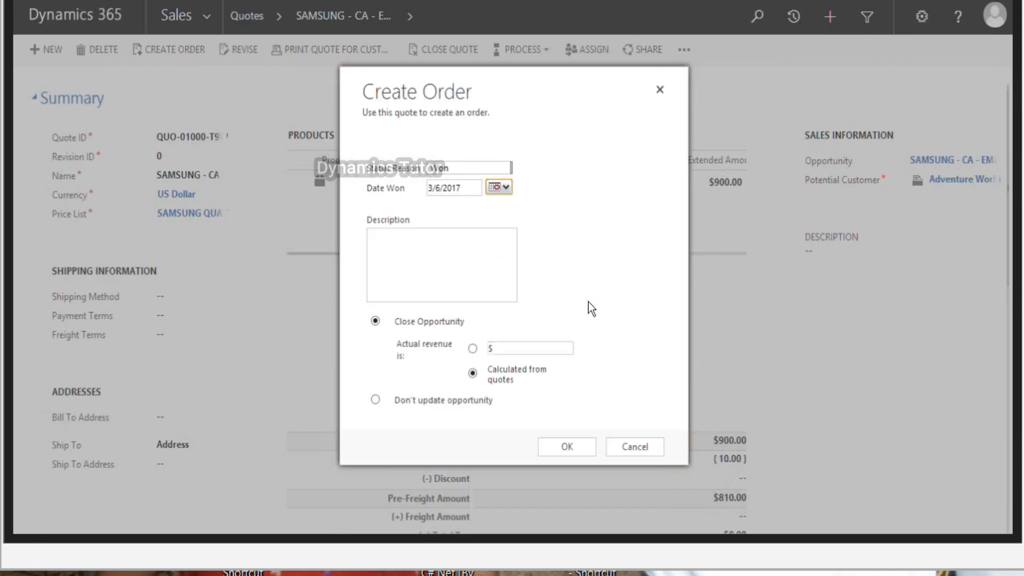
{"action": "left_click", "coordinate": [567, 450]}
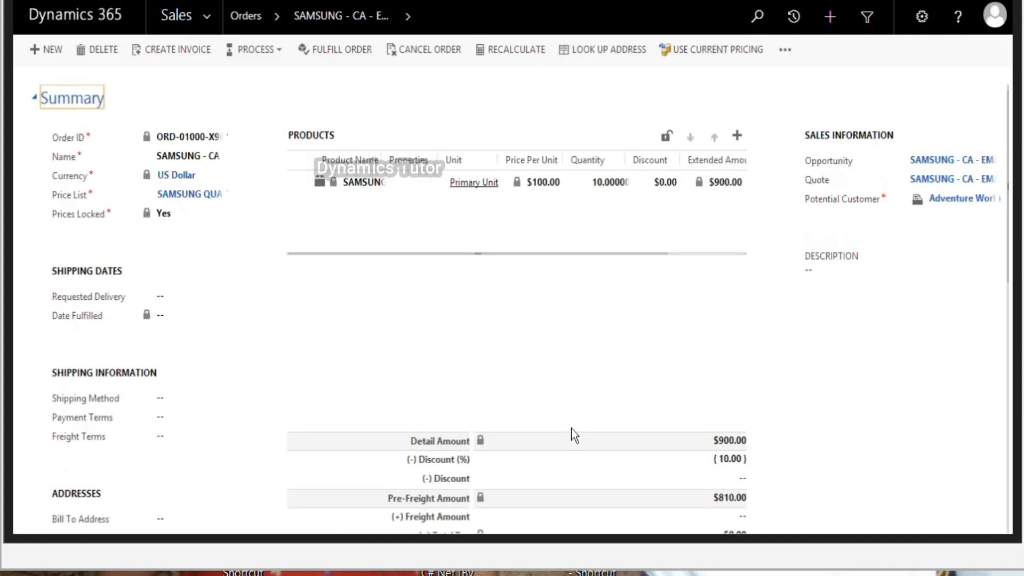
Step: Set the order's discount amount to $10
{"action": "scroll", "coordinate": [571, 432], "scroll_direction": "down", "scroll_amount": 3}
{"action": "left_click", "coordinate": [729, 318]}
{"action": "type", "text": "10"}
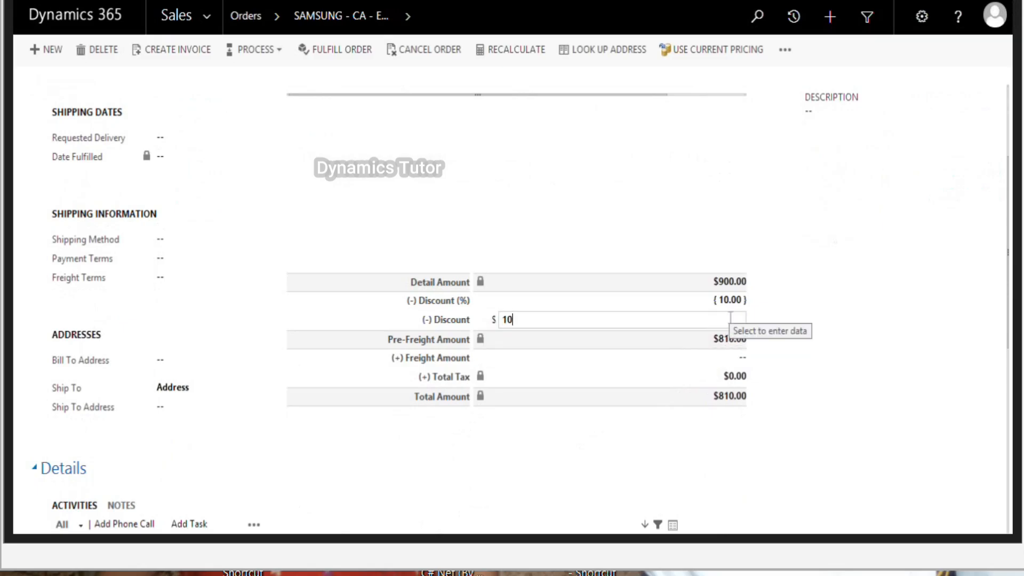
{"action": "left_click", "coordinate": [622, 460]}
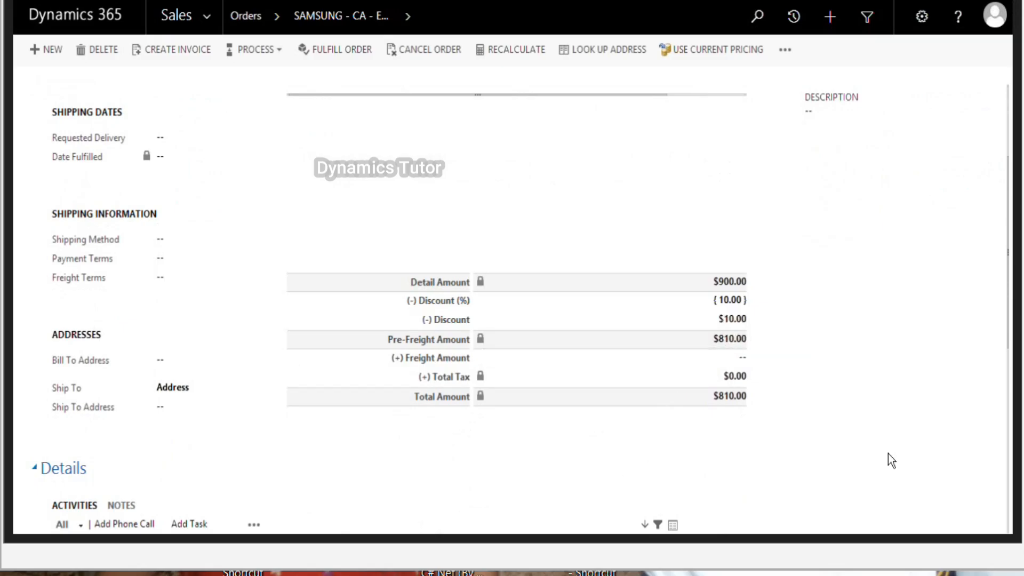
Step: Create an invoice from the order and mark the invoice as paid
{"action": "scroll", "coordinate": [889, 453], "scroll_direction": "up", "scroll_amount": 3}
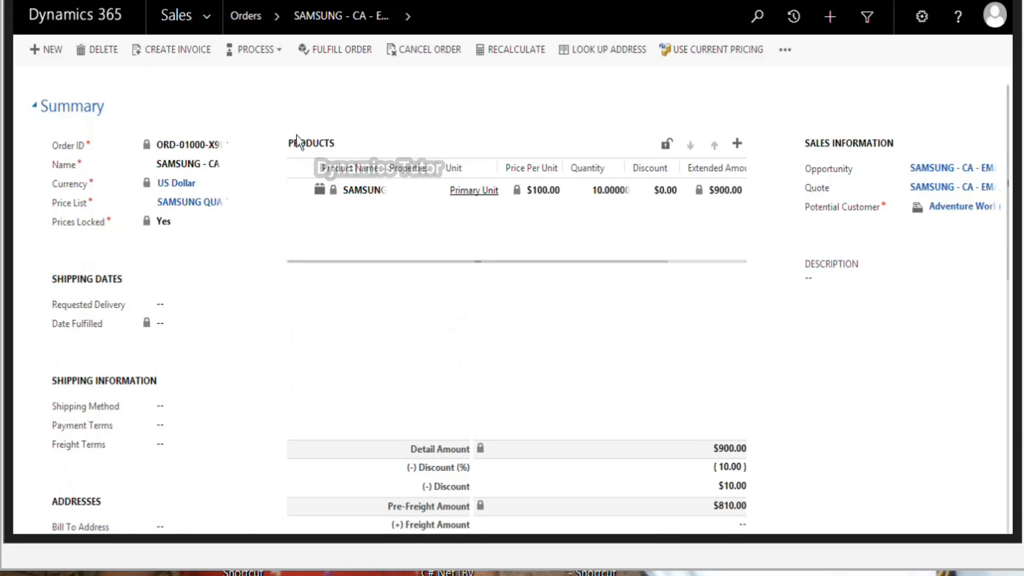
{"action": "left_click", "coordinate": [191, 48]}
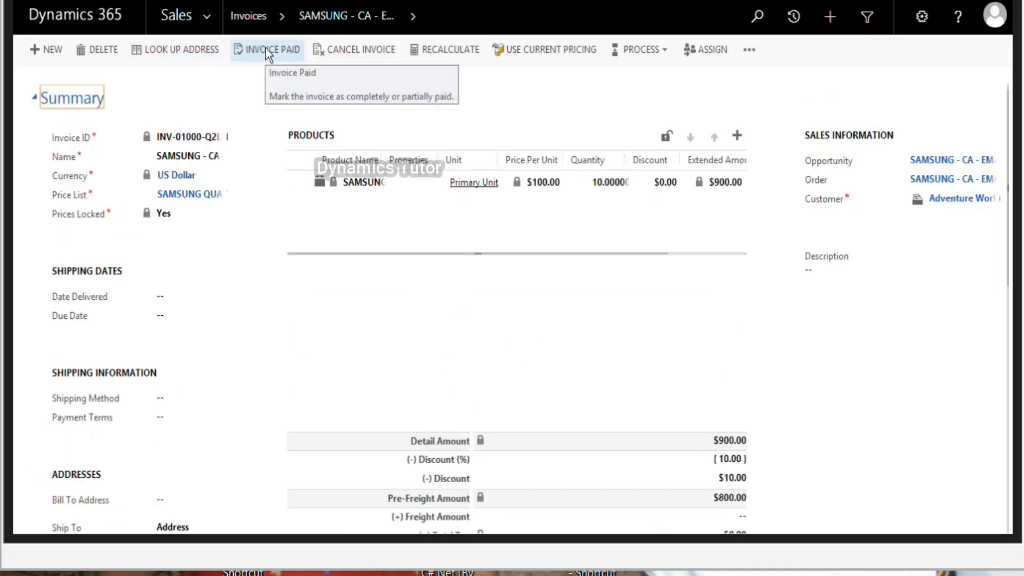
{"action": "left_click", "coordinate": [265, 48]}
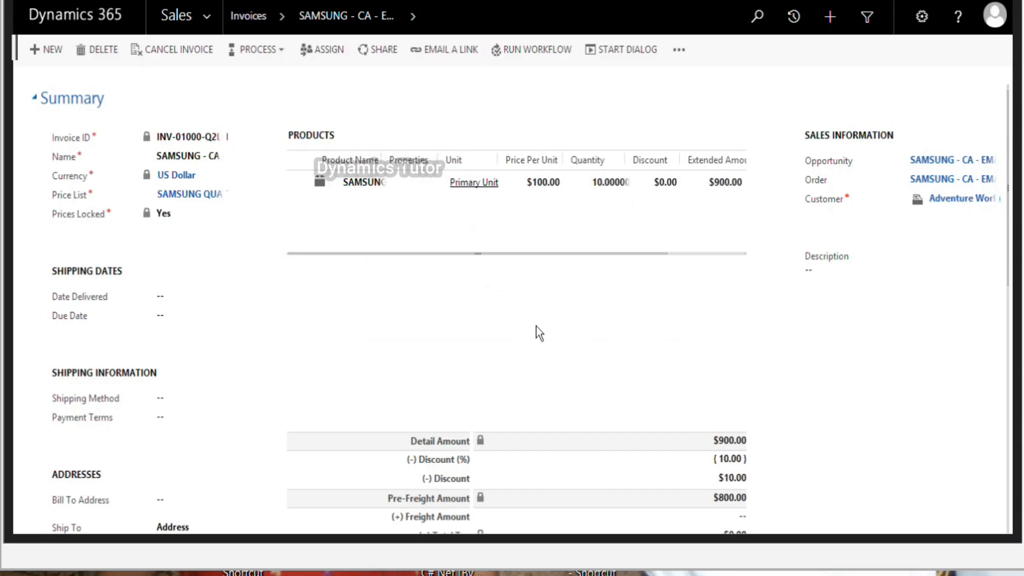
Step: Open the opportunities list and start closing the "Needs to restock their supply of Product SKU AX305" opportunity as lost
{"action": "left_click", "coordinate": [207, 18]}
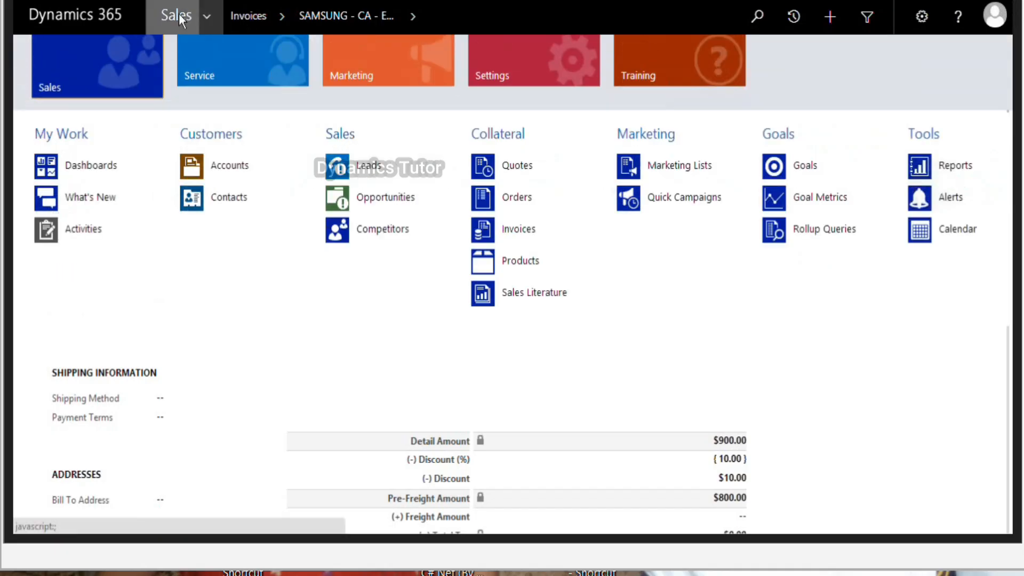
{"action": "left_click", "coordinate": [378, 198]}
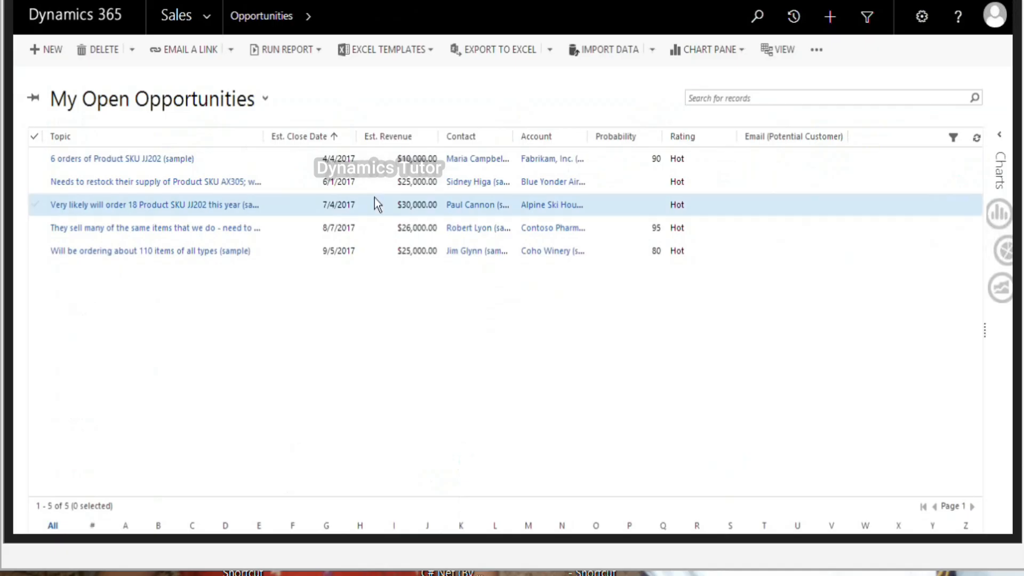
{"action": "left_click", "coordinate": [277, 189]}
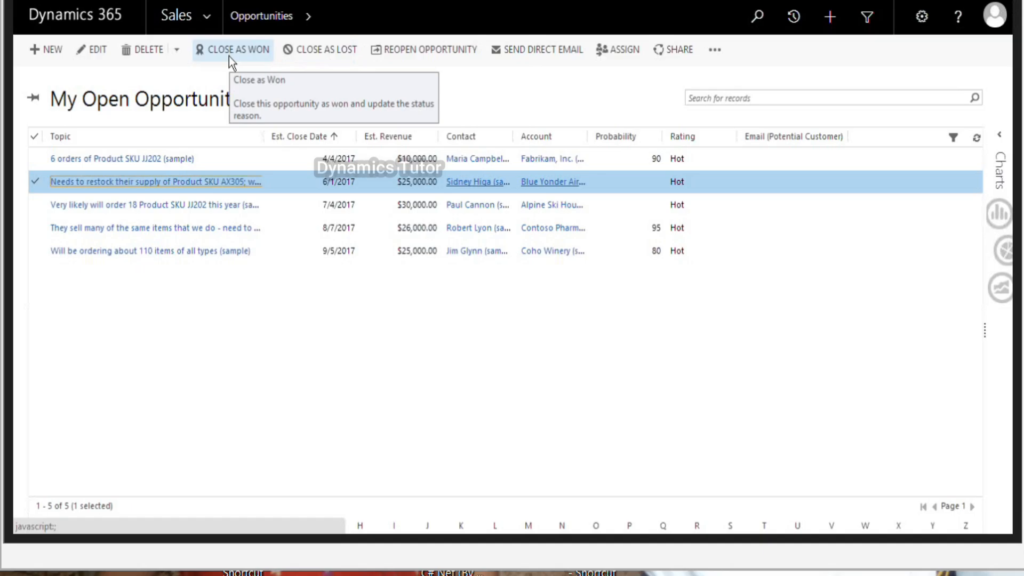
{"action": "left_click", "coordinate": [334, 50]}
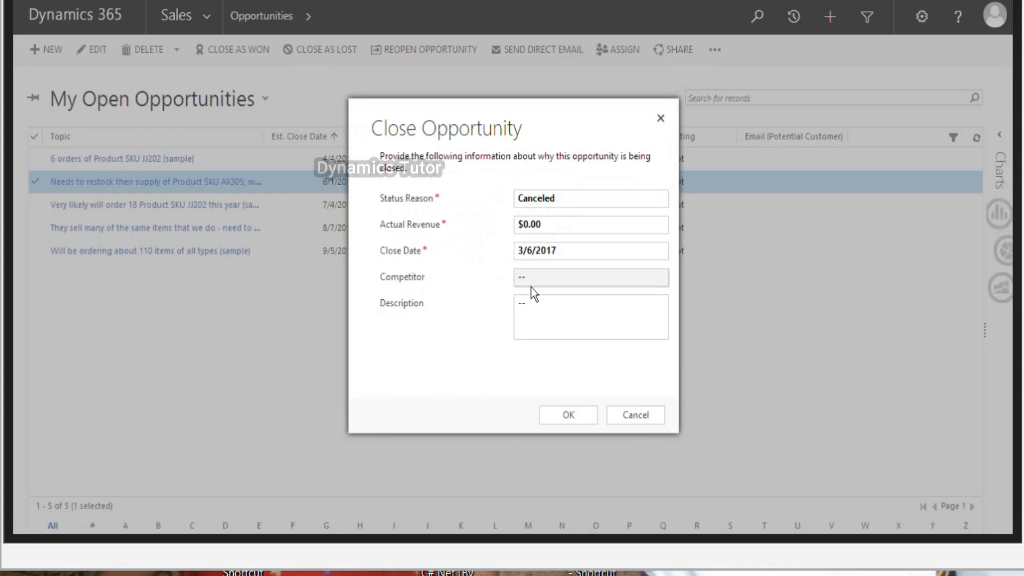
Step: Create a competitor named GOOGLE, assign it in the opportunity's closing details and confirm the closure
{"action": "left_click", "coordinate": [542, 276]}
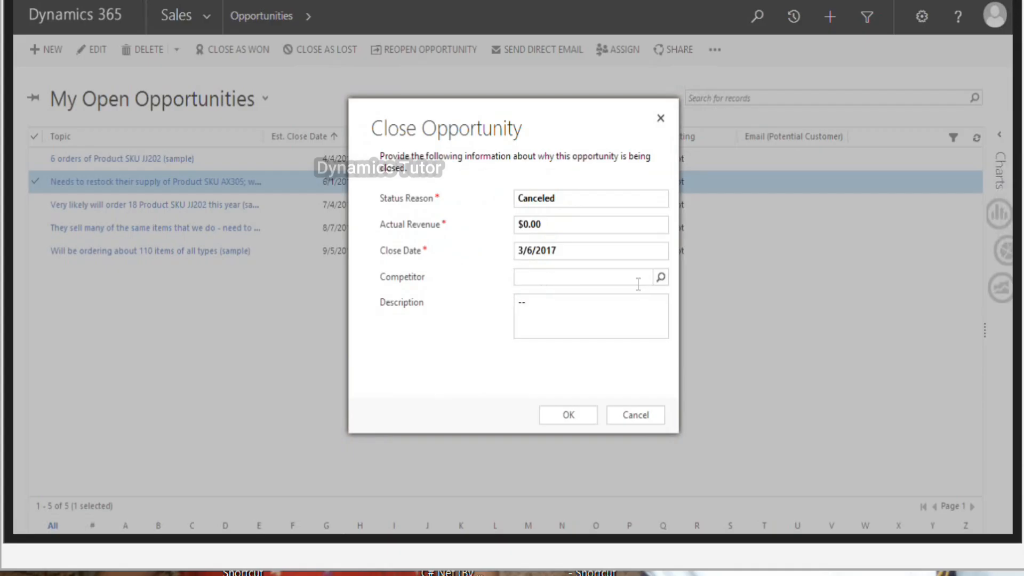
{"action": "left_click", "coordinate": [660, 277]}
{"action": "left_click", "coordinate": [583, 319]}
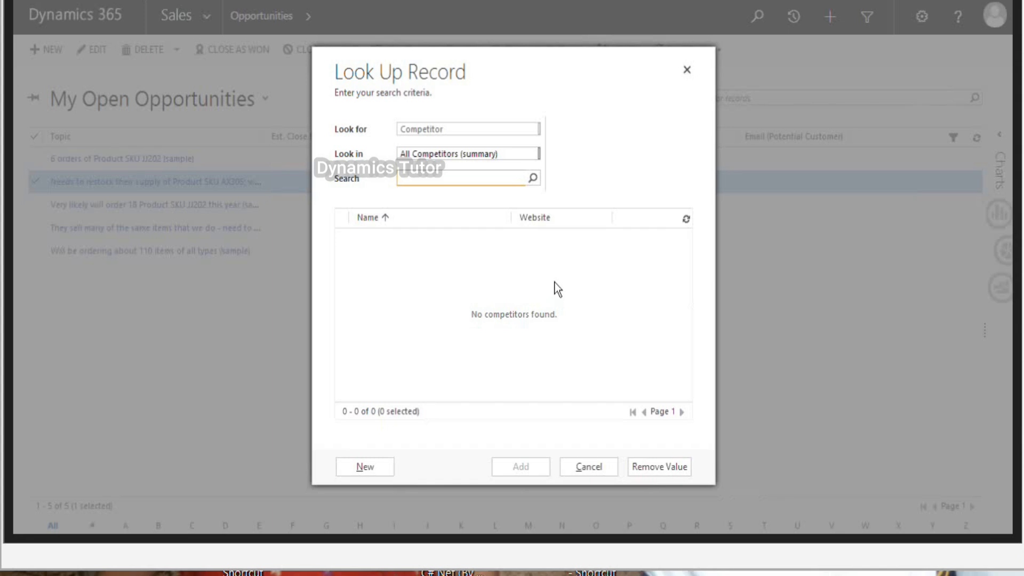
{"action": "left_click", "coordinate": [390, 469]}
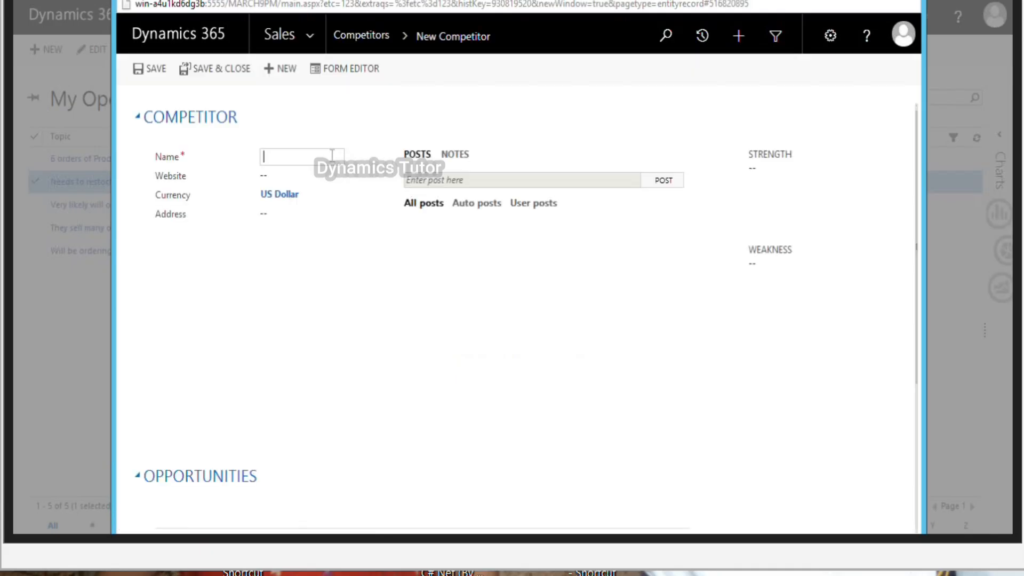
{"action": "type", "text": "GOOGLE"}
{"action": "key", "text": "Tab"}
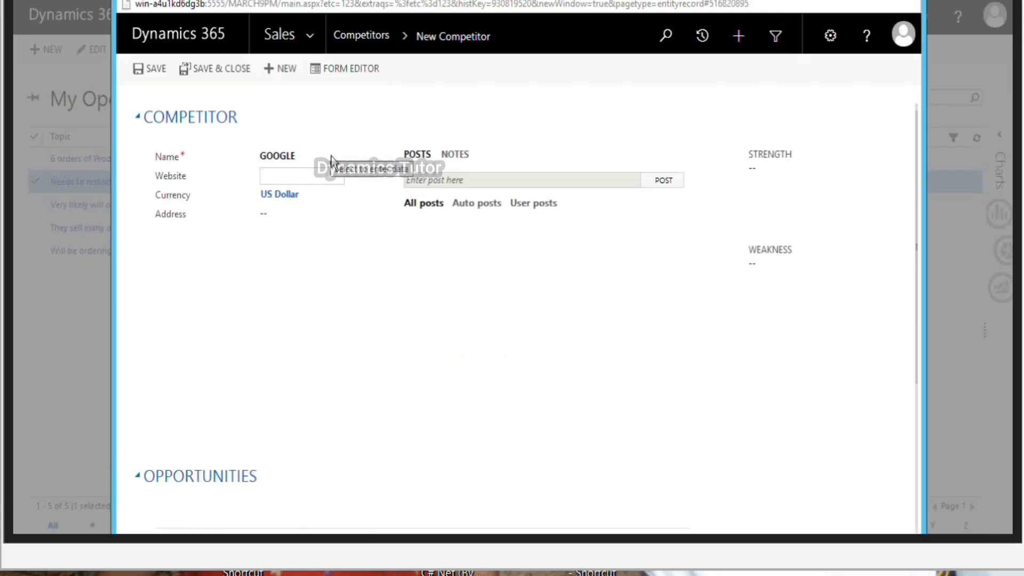
{"action": "left_click", "coordinate": [214, 68]}
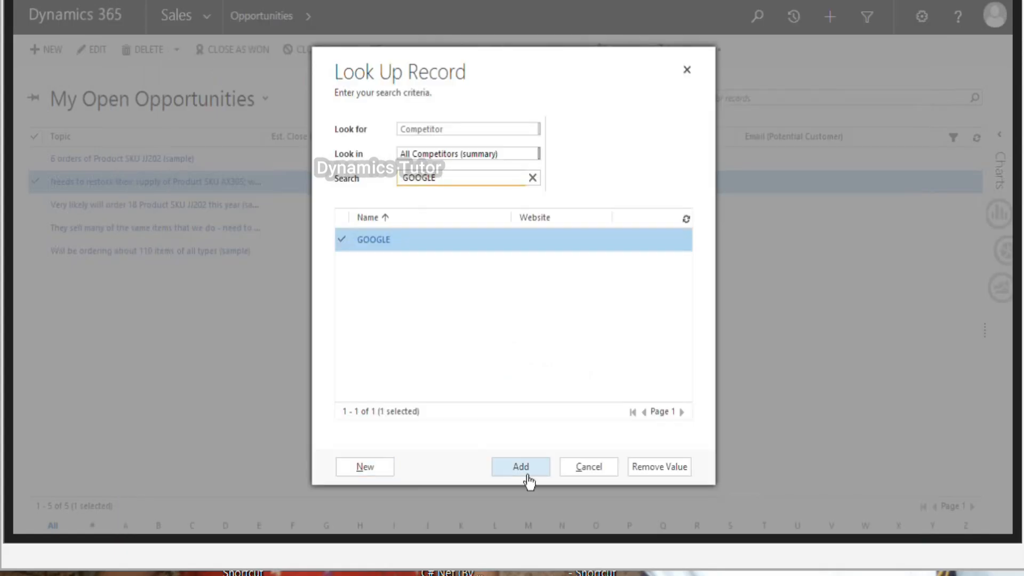
{"action": "left_click", "coordinate": [521, 472]}
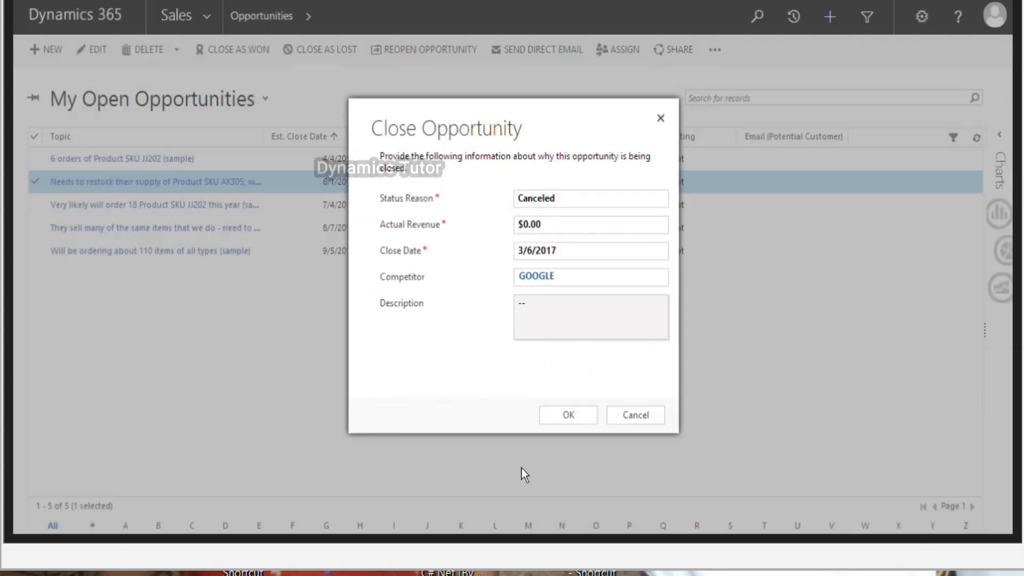
{"action": "left_click", "coordinate": [567, 415]}
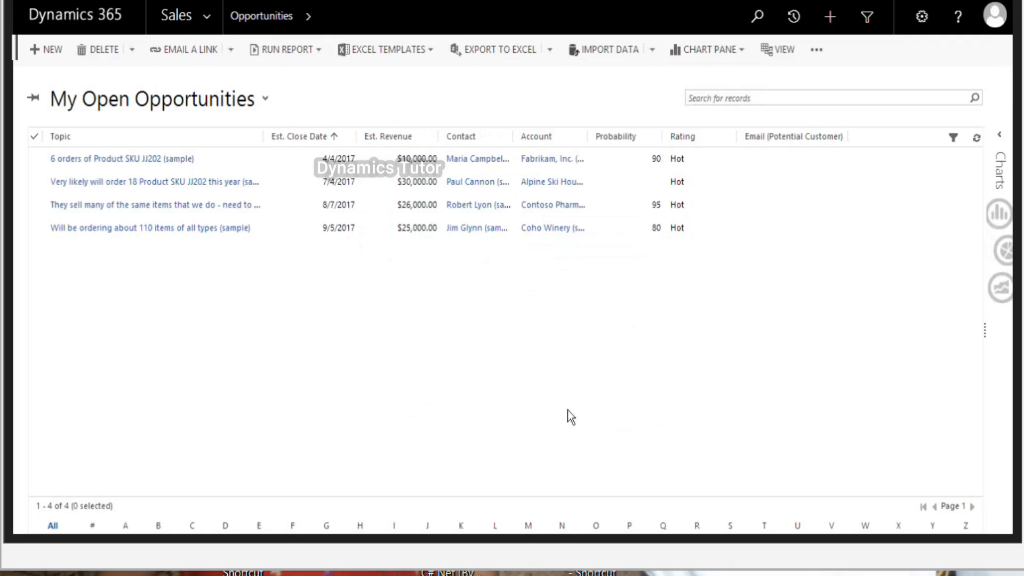
Step: Open the contract templates list in the Settings area
{"action": "left_click", "coordinate": [207, 17]}
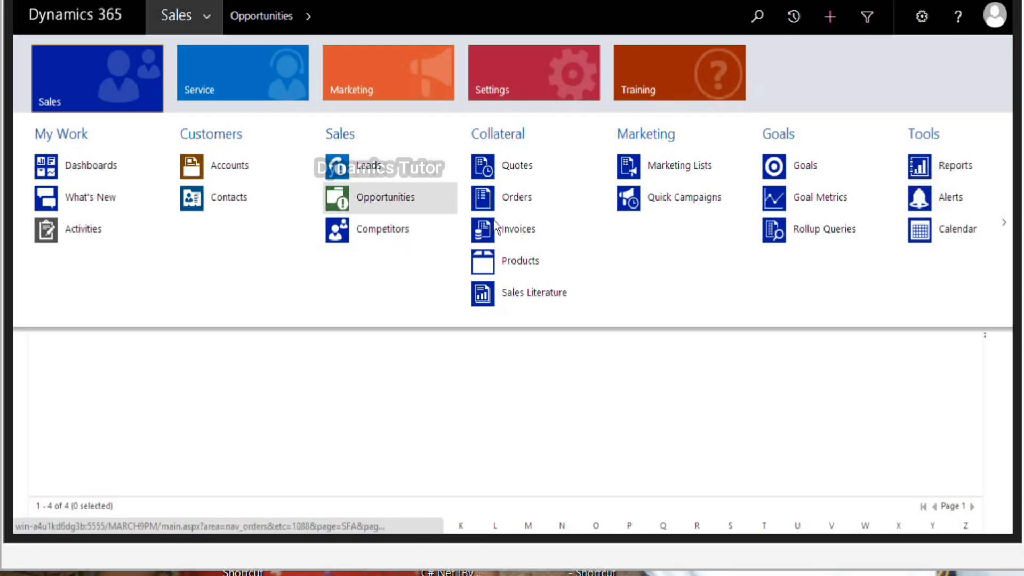
{"action": "left_click", "coordinate": [255, 74]}
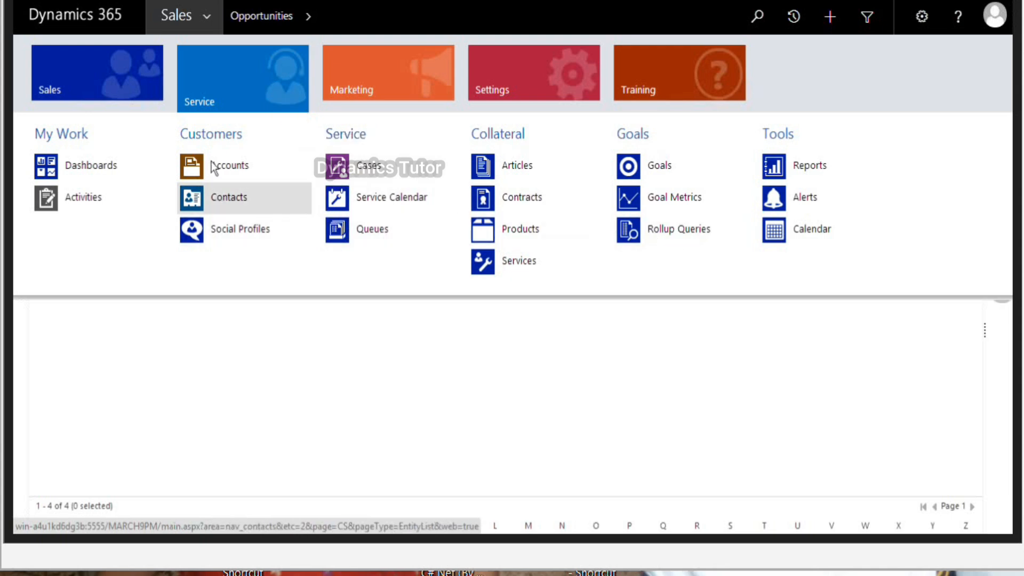
{"action": "left_click", "coordinate": [518, 75]}
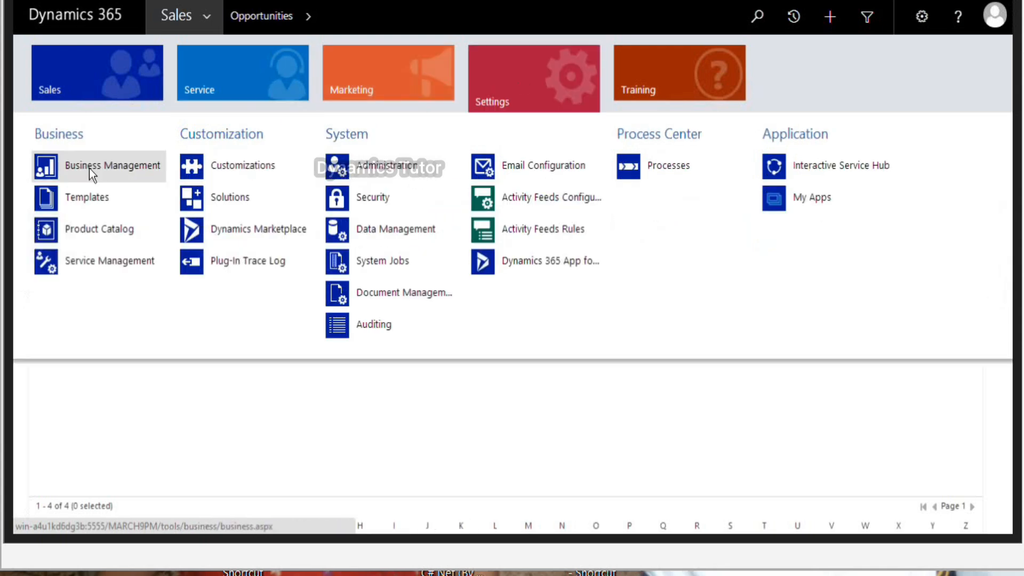
{"action": "left_click", "coordinate": [88, 197]}
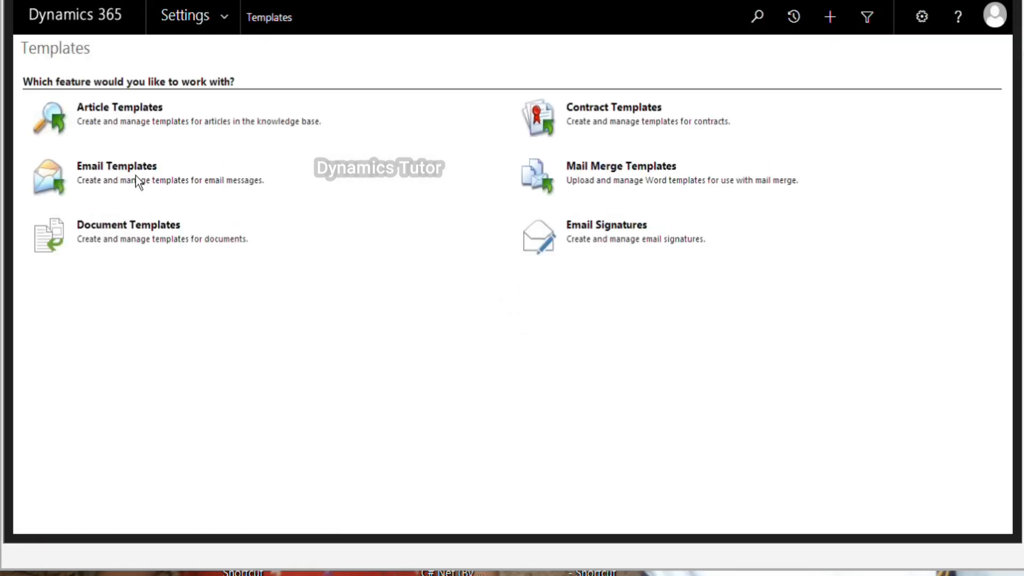
{"action": "left_click", "coordinate": [613, 110]}
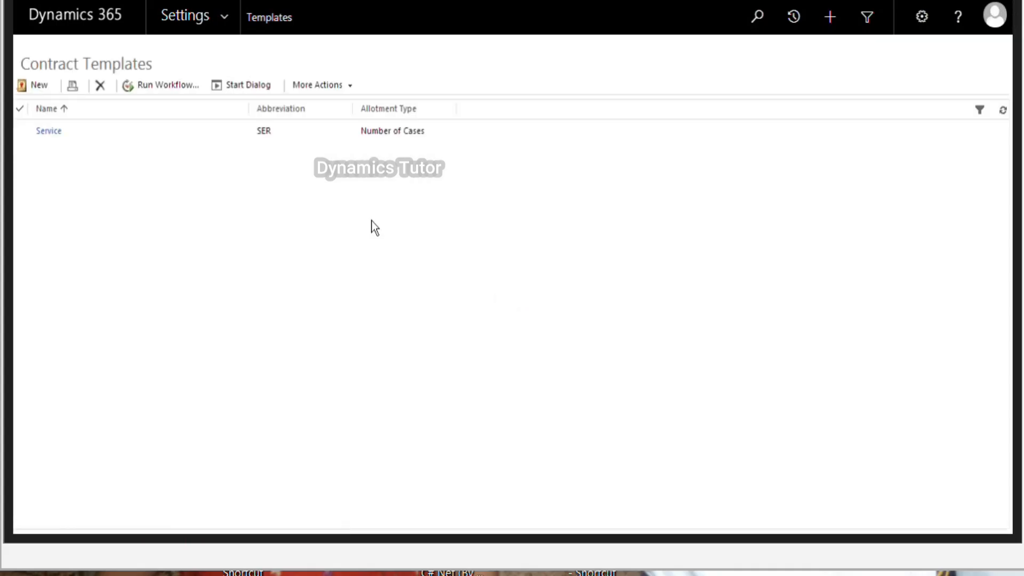
Step: Start a new contract template named SAMSUNG - GOLD CONTRACT with the abbreviation GOLD
{"action": "left_click", "coordinate": [40, 84]}
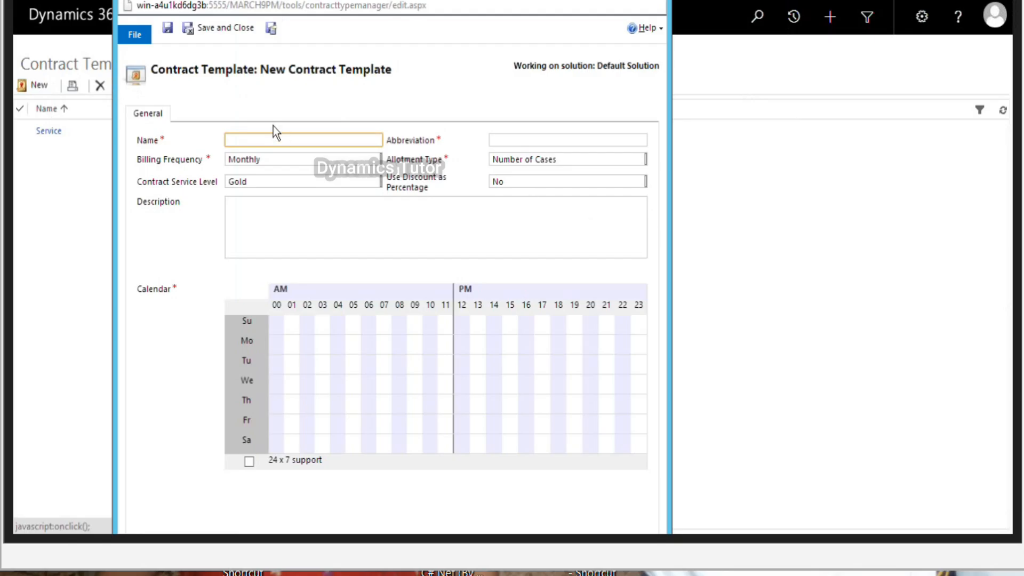
{"action": "type", "text": "samsu"}
{"action": "key", "text": "BackSpace"}
{"action": "key", "text": "BackSpace"}
{"action": "key", "text": "BackSpace"}
{"action": "key", "text": "BackSpace"}
{"action": "key", "text": "BackSpace"}
{"action": "type", "text": "SAMSUNG - GOLD CONTRACT"}
{"action": "key", "text": "Tab"}
{"action": "type", "text": "GOLD"}
{"action": "key", "text": "Tab"}
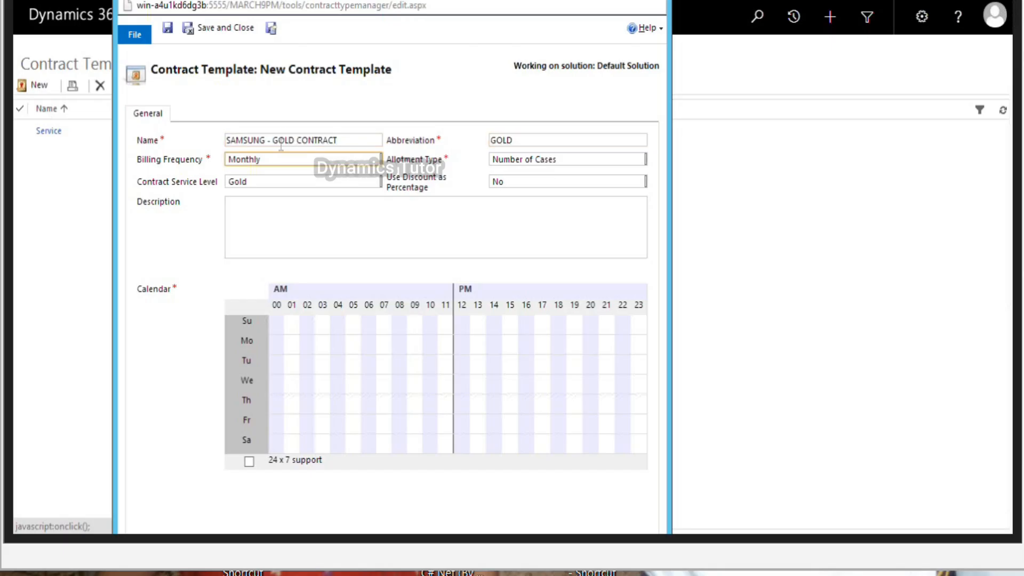
Step: Set the contract template's billing frequency to Annually and its calendar to 24 x 7 support
{"action": "left_click", "coordinate": [287, 159]}
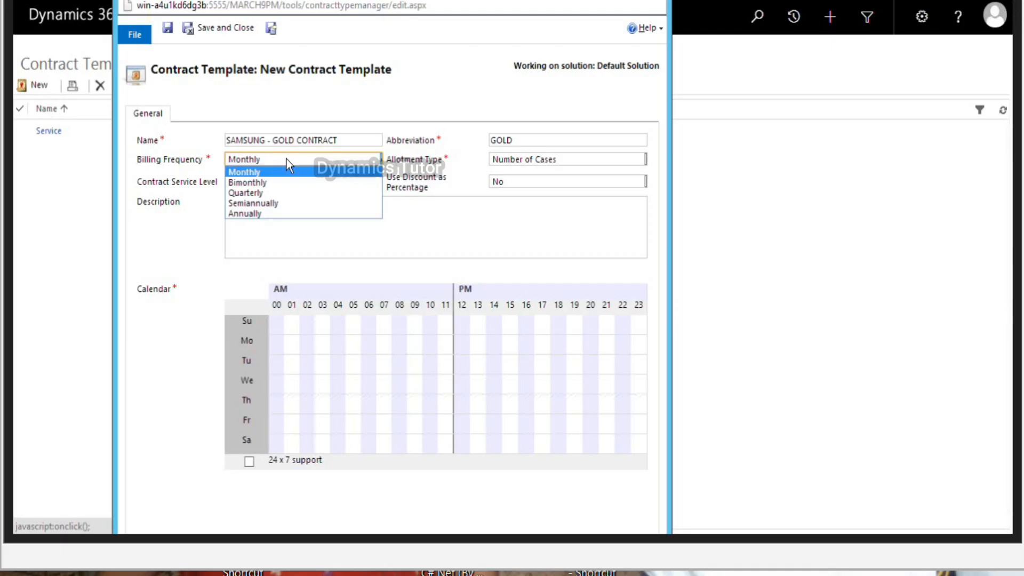
{"action": "left_click", "coordinate": [286, 214]}
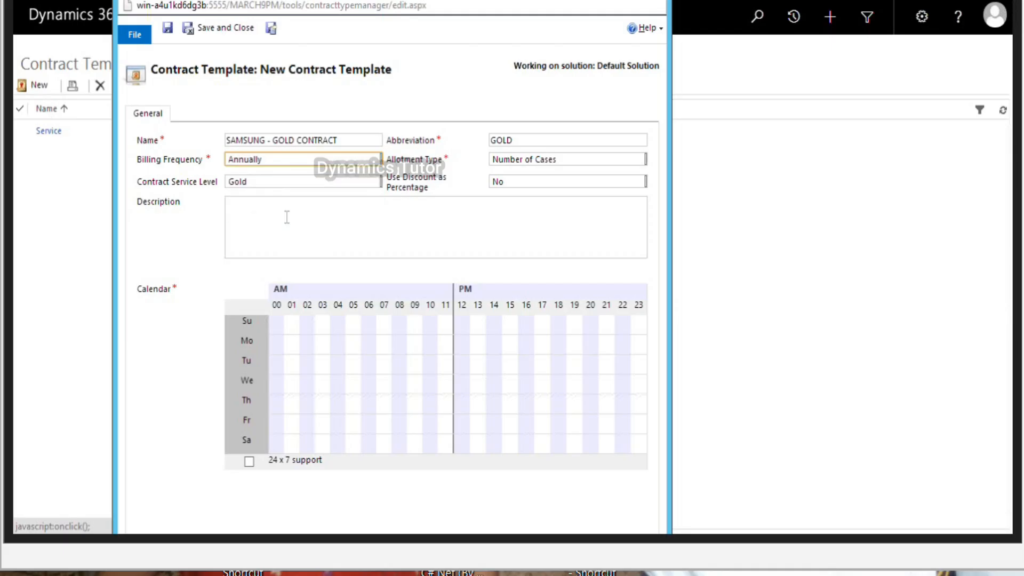
{"action": "left_click", "coordinate": [249, 461]}
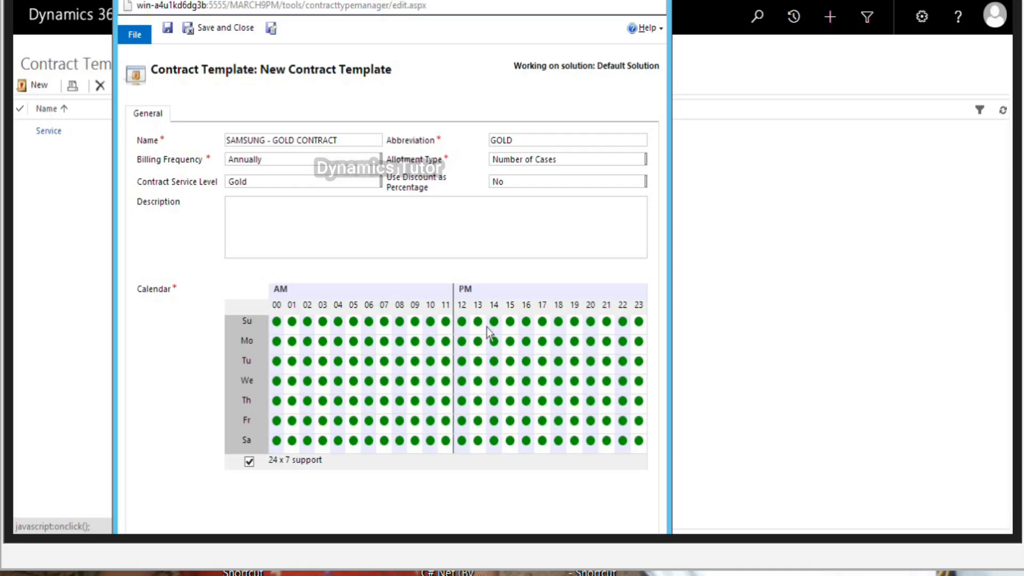
Step: Remove Sunday's support hours 00 to 07 and 16 to 23 from the template calendar, then save and close the template
{"action": "left_click", "coordinate": [541, 322]}
{"action": "left_click", "coordinate": [590, 322]}
{"action": "left_click", "coordinate": [607, 322]}
{"action": "left_click", "coordinate": [622, 322]}
{"action": "left_click", "coordinate": [639, 321]}
{"action": "left_click", "coordinate": [527, 322]}
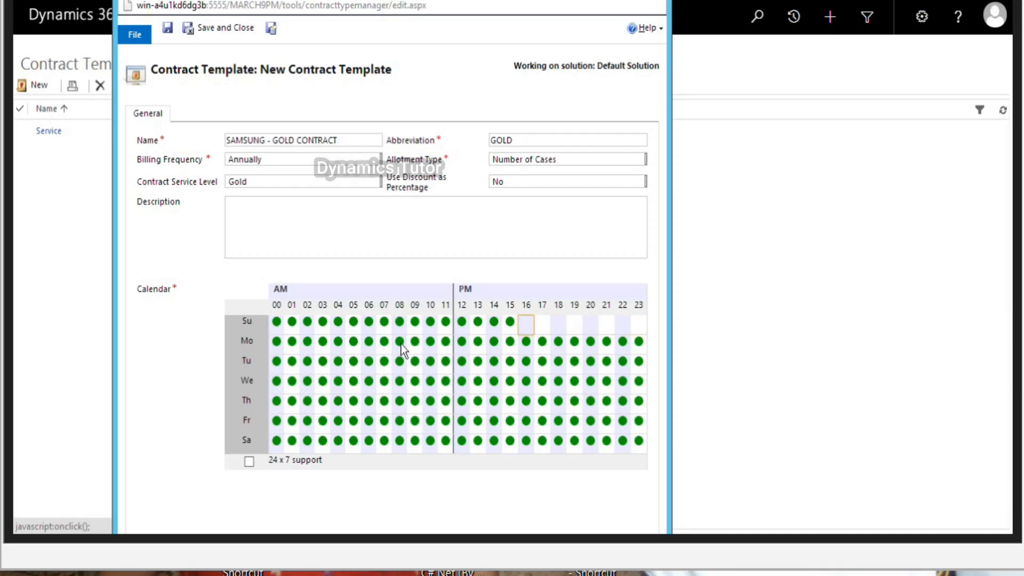
{"action": "left_click", "coordinate": [287, 322]}
{"action": "left_click", "coordinate": [386, 321]}
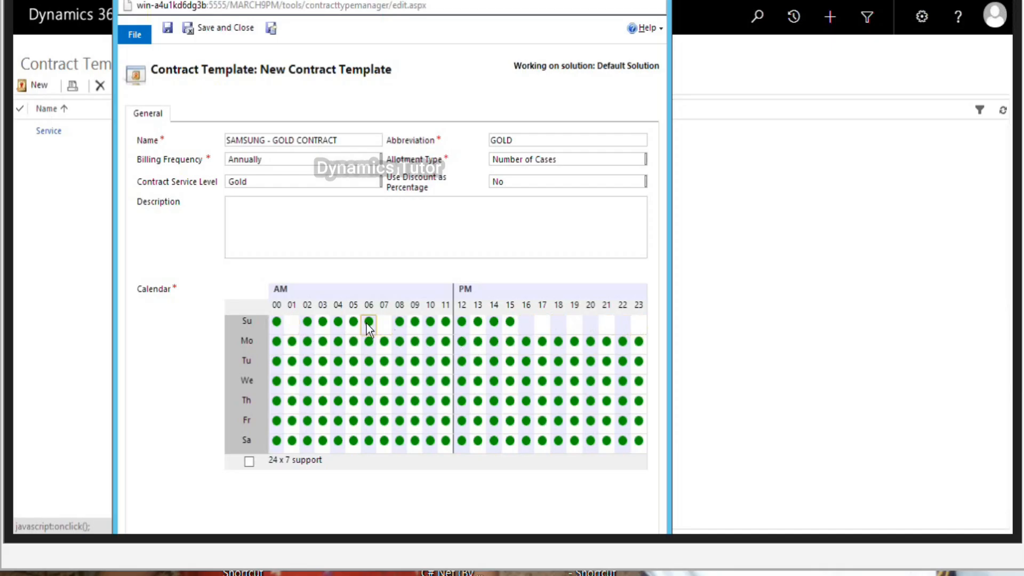
{"action": "left_click", "coordinate": [309, 322]}
{"action": "left_click", "coordinate": [277, 322]}
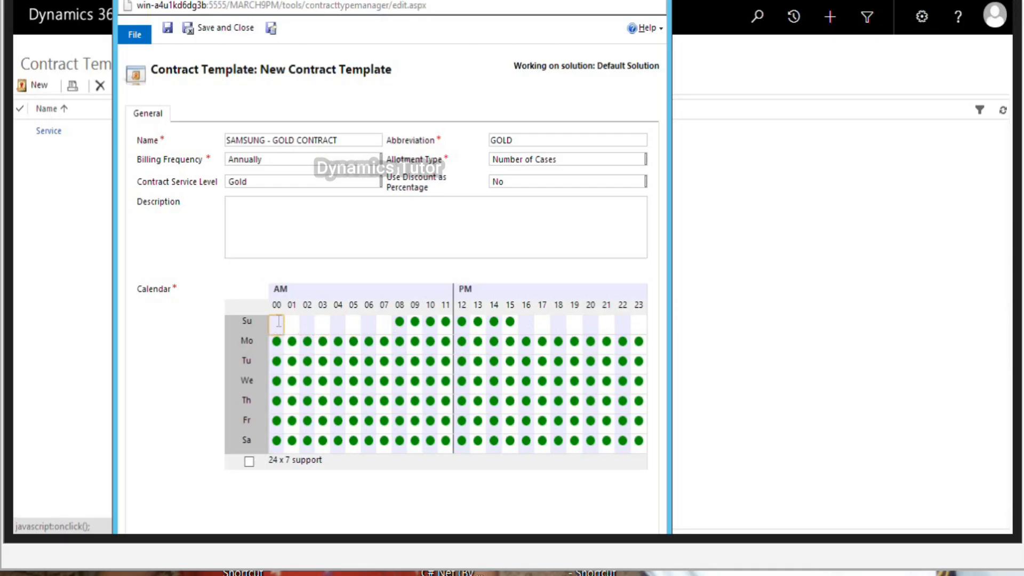
{"action": "left_click", "coordinate": [220, 29]}
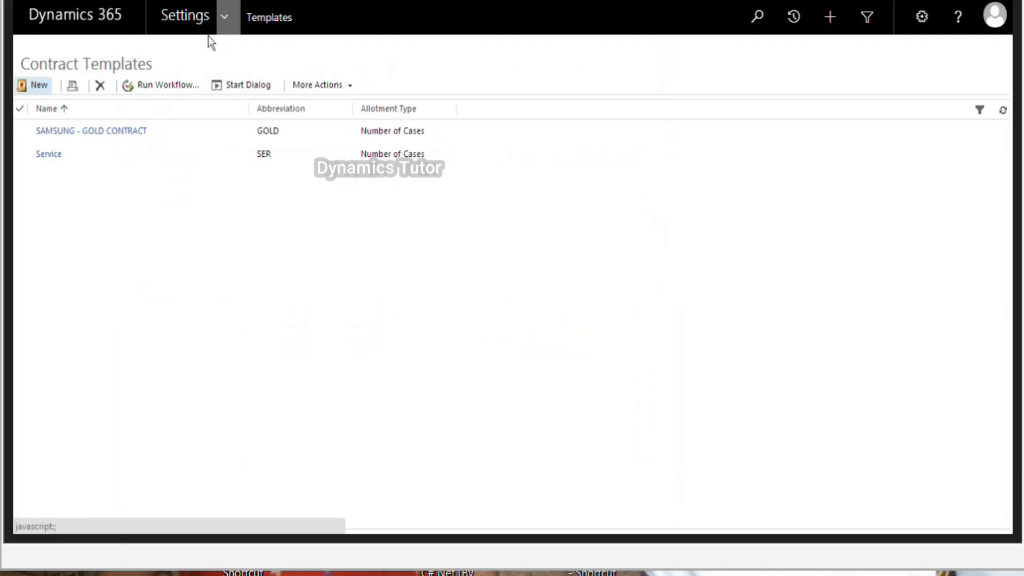
Step: Open the contracts list in the Service area
{"action": "left_click", "coordinate": [129, 13]}
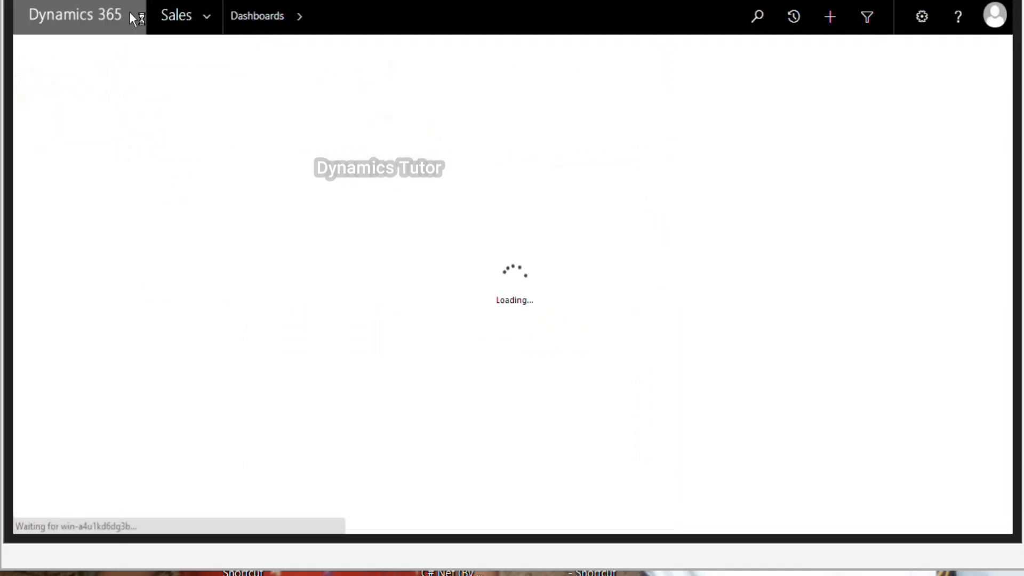
{"action": "left_click", "coordinate": [208, 22]}
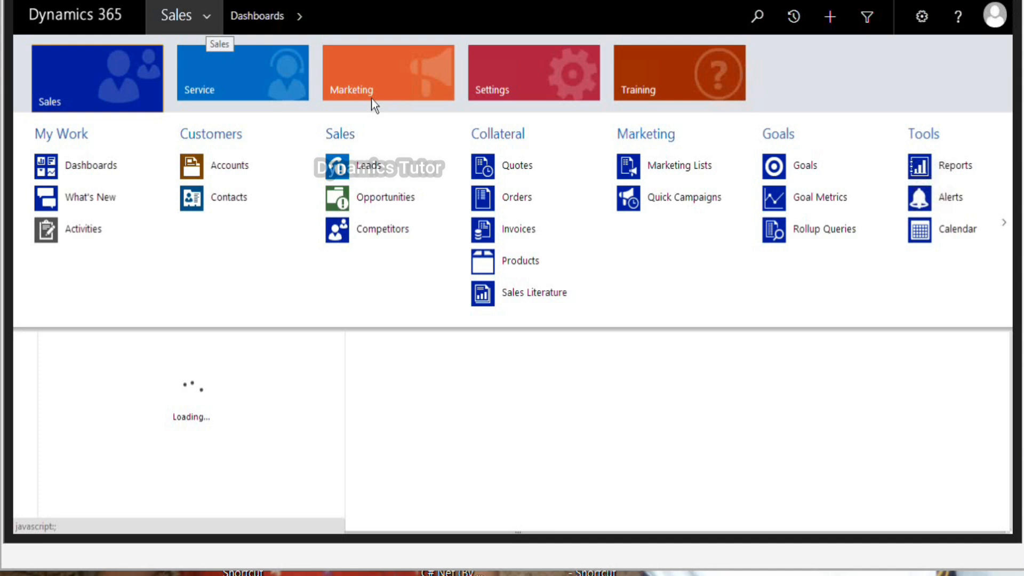
{"action": "left_click", "coordinate": [238, 79]}
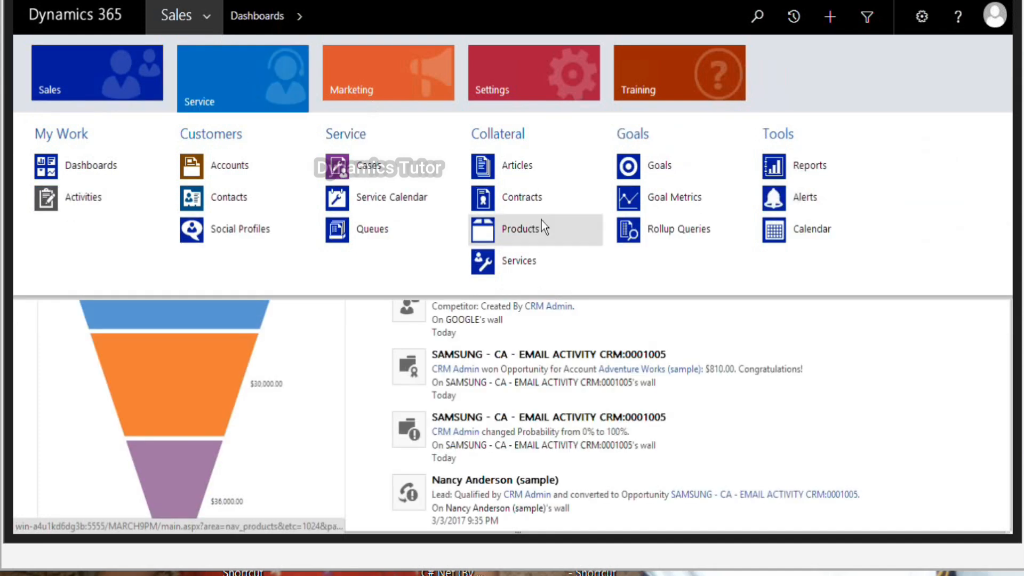
{"action": "left_click", "coordinate": [555, 199]}
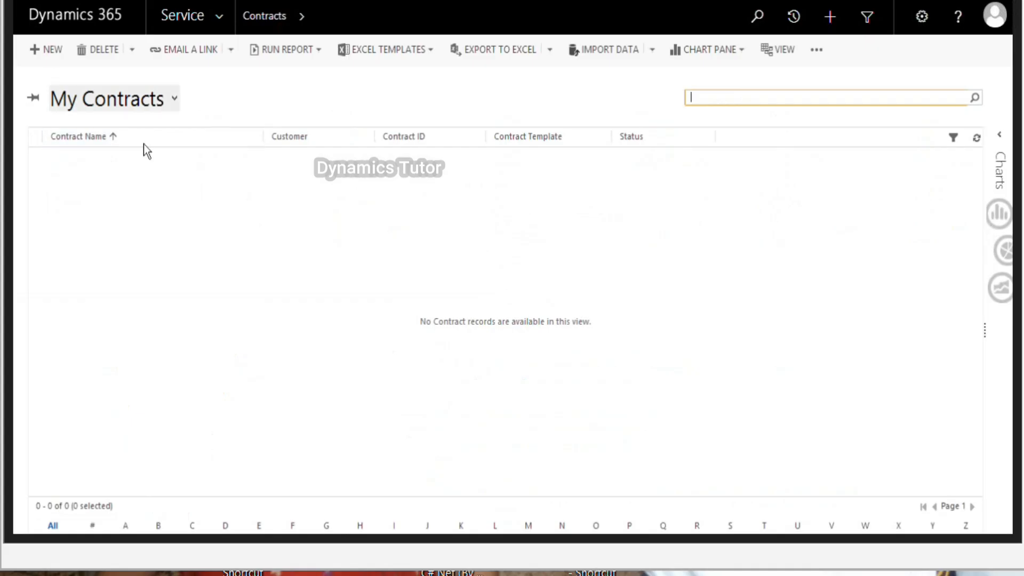
Step: Start a new contract based on the GOLD - SAMSUNG - GOLD CONTRACT template
{"action": "left_click", "coordinate": [45, 51]}
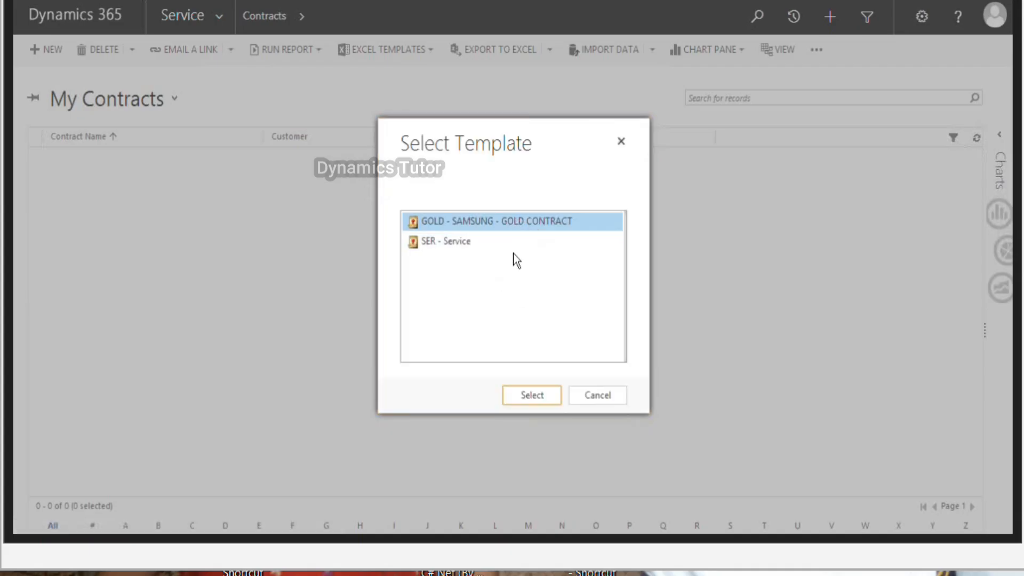
{"action": "left_click", "coordinate": [446, 245]}
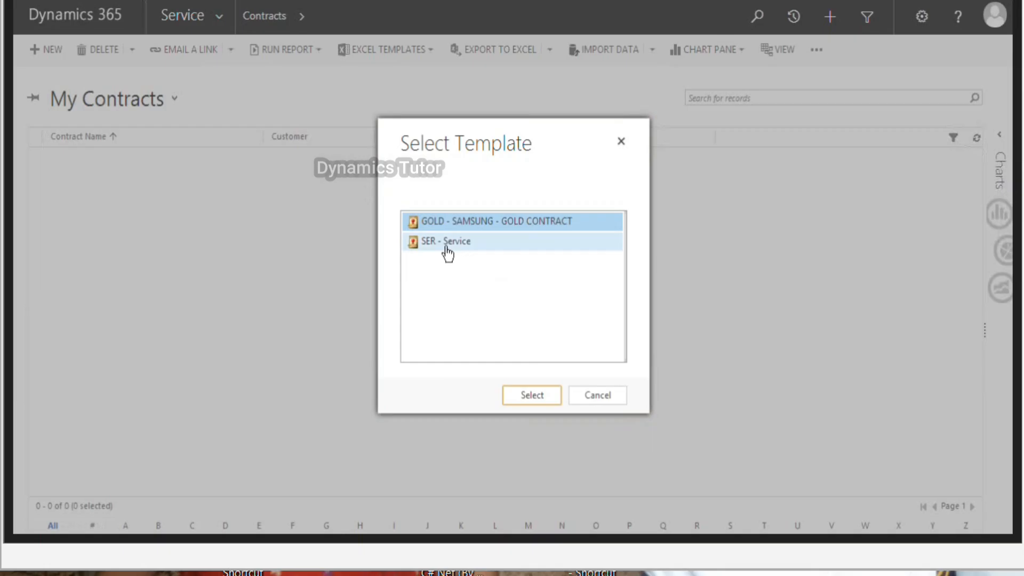
{"action": "left_click", "coordinate": [499, 221]}
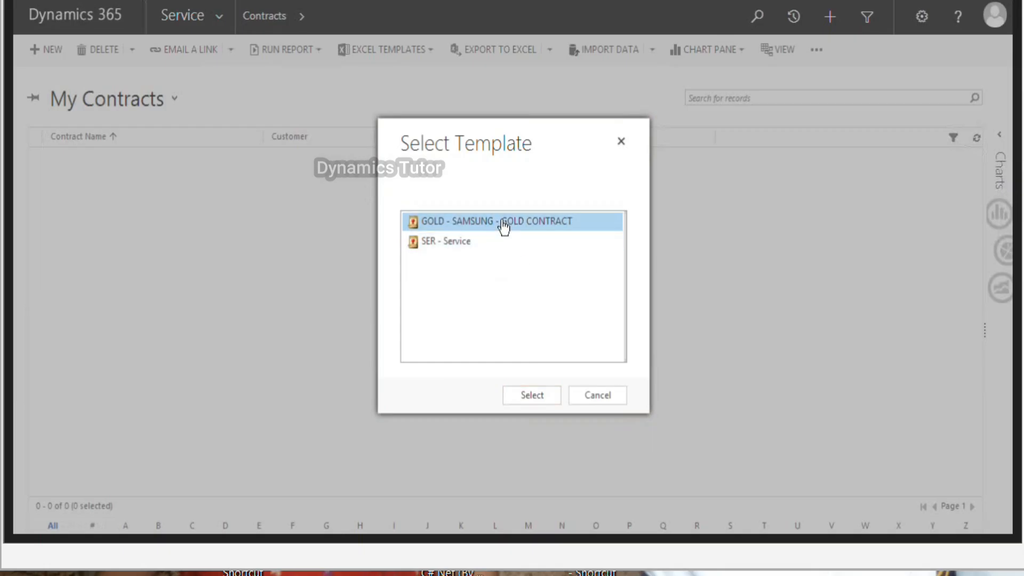
{"action": "left_click", "coordinate": [545, 396]}
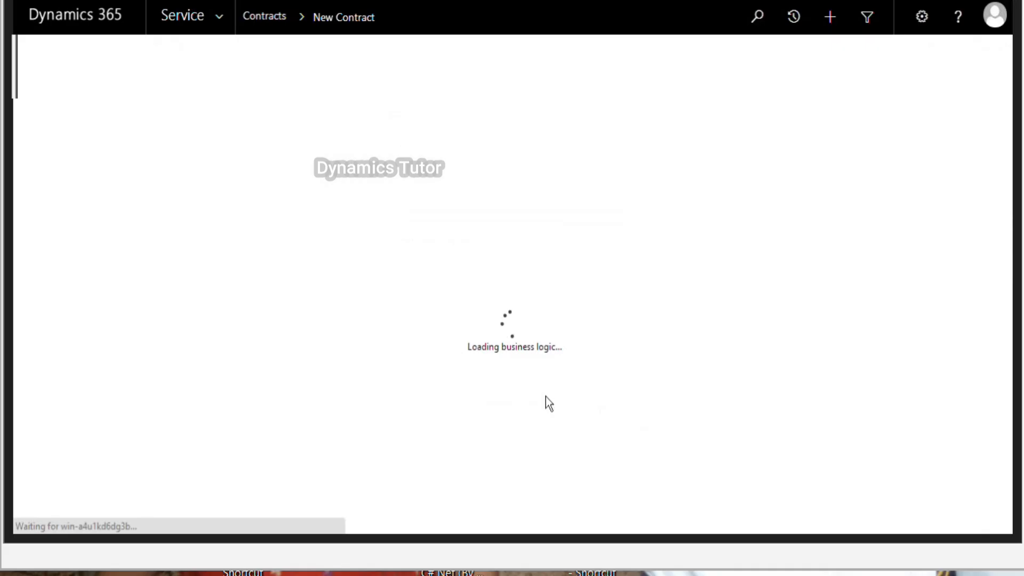
Step: Name the new contract SAMSUNG - CONTRACT
{"action": "left_click", "coordinate": [259, 179]}
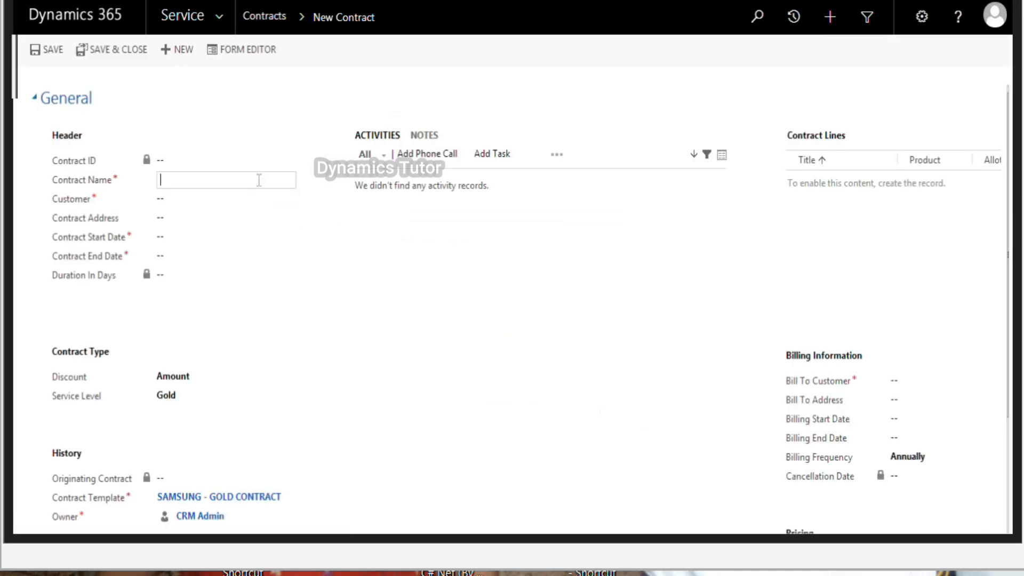
{"action": "type", "text": "sa"}
{"action": "key", "text": "BackSpace"}
{"action": "key", "text": "BackSpace"}
{"action": "type", "text": "S"}
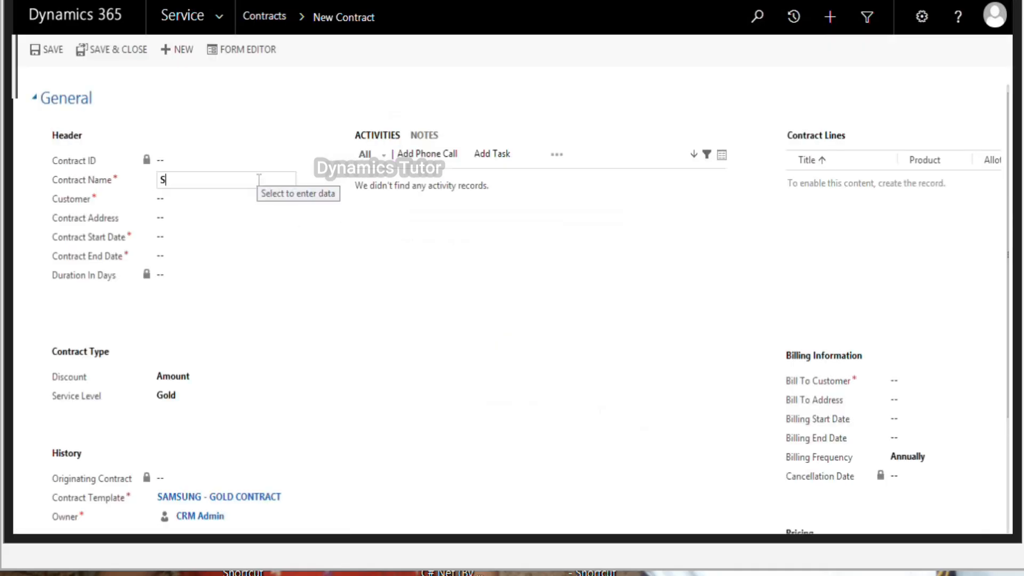
{"action": "type", "text": "AMSUNG "}
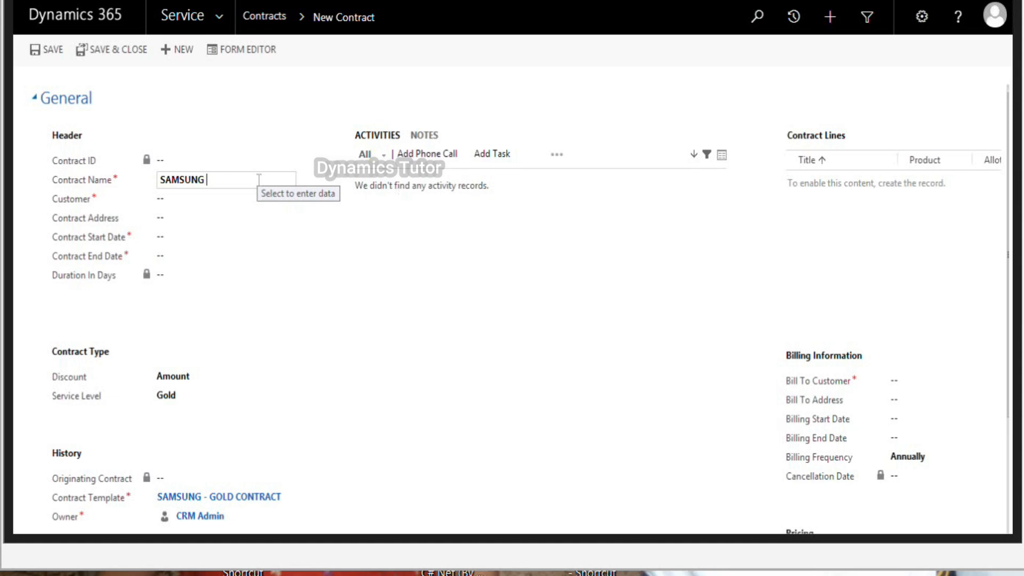
{"action": "type", "text": "- CONTRACT"}
{"action": "key", "text": "Tab"}
Step: Set the contract's customer to Adventure Works (sample)
{"action": "type", "text": "AB"}
{"action": "key", "text": "BackSpace"}
{"action": "key", "text": "BackSpace"}
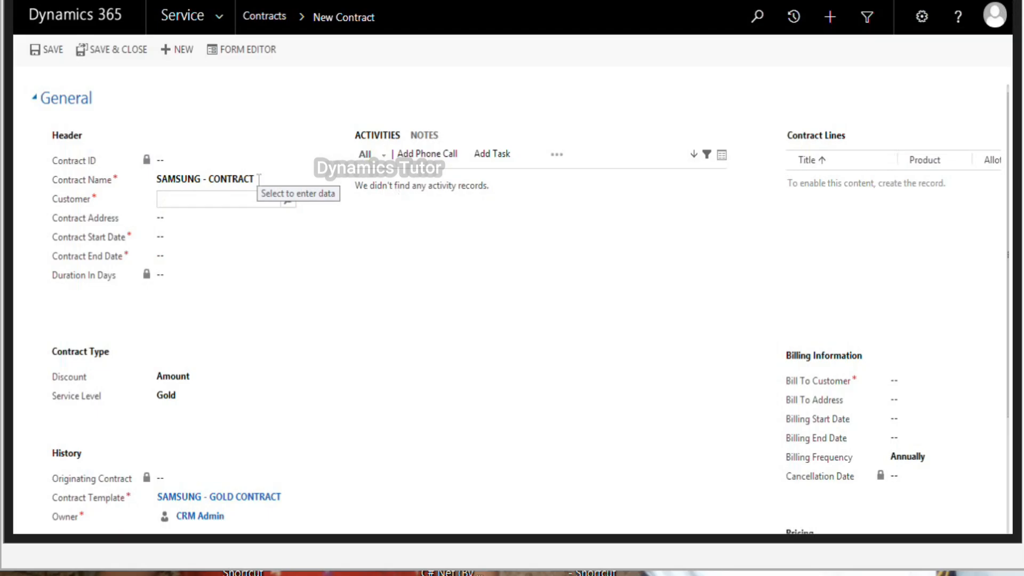
{"action": "type", "text": "ADV"}
{"action": "left_click", "coordinate": [235, 221]}
Step: Set the contract start date to 3/1/2017 and end date to 5/31/2017, then save the contract
{"action": "left_click", "coordinate": [274, 240]}
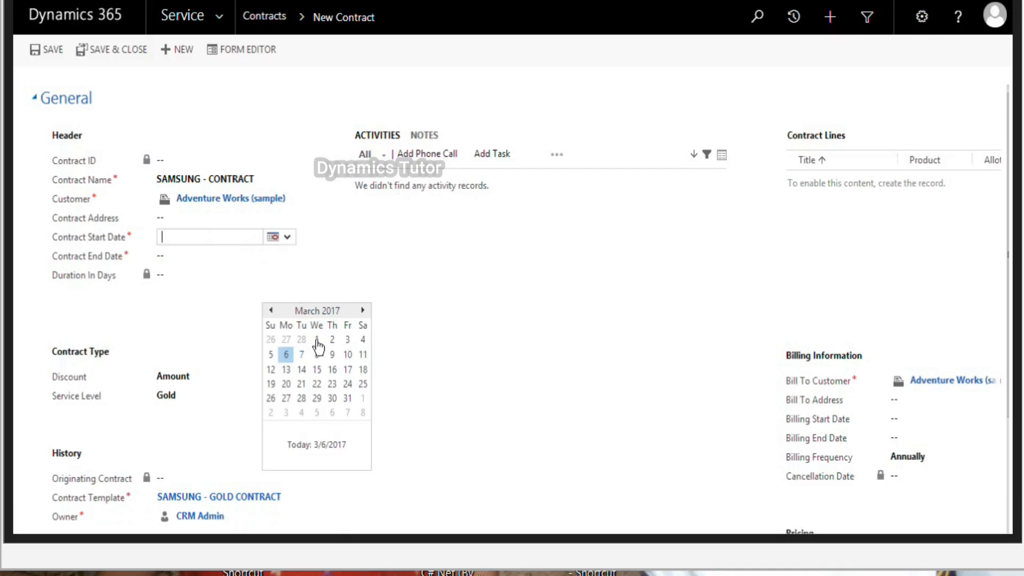
{"action": "left_click", "coordinate": [316, 340]}
{"action": "left_click", "coordinate": [213, 256]}
{"action": "left_click", "coordinate": [272, 256]}
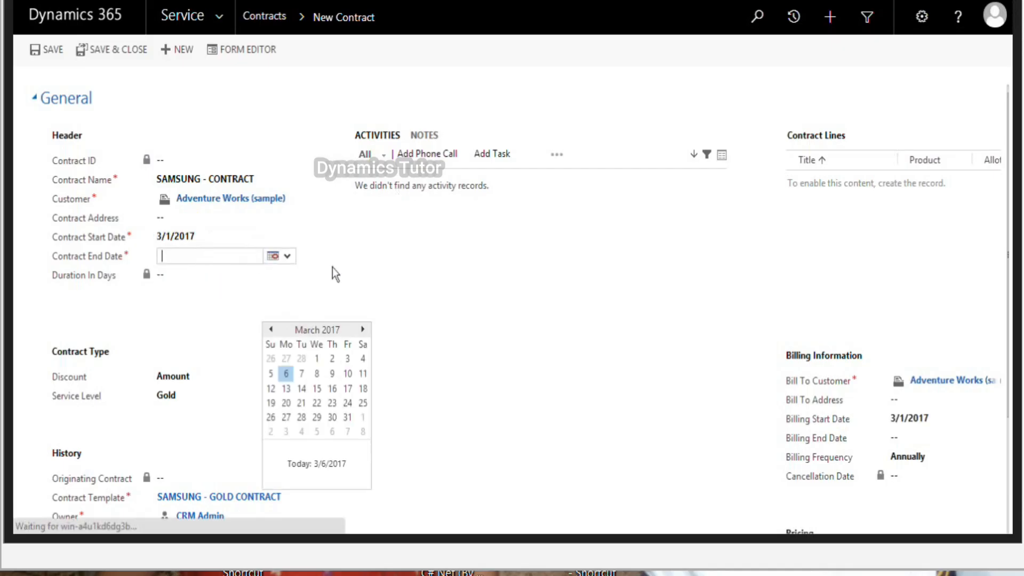
{"action": "left_click", "coordinate": [362, 329]}
{"action": "left_click", "coordinate": [362, 329]}
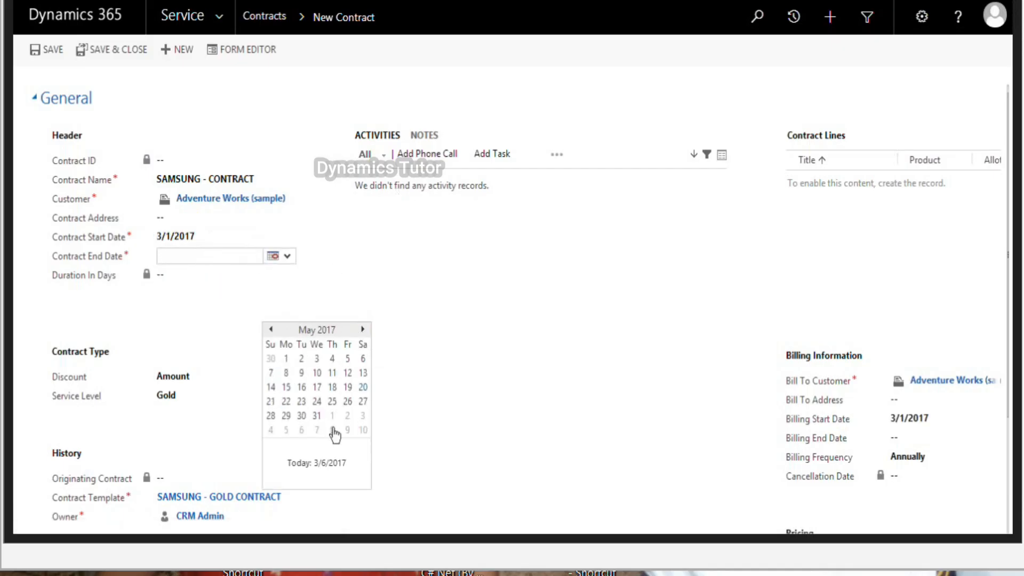
{"action": "left_click", "coordinate": [317, 415]}
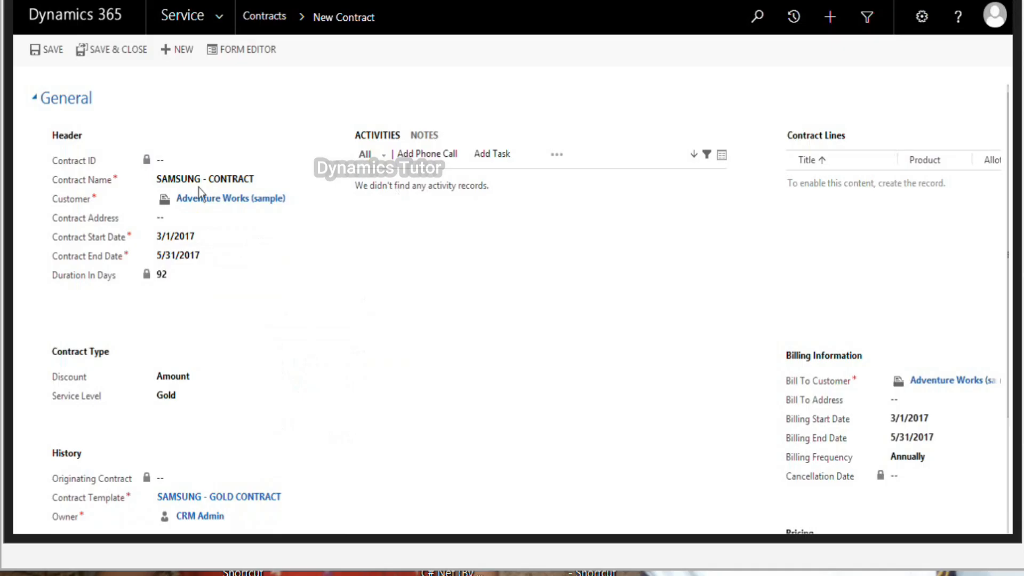
{"action": "left_click", "coordinate": [52, 49]}
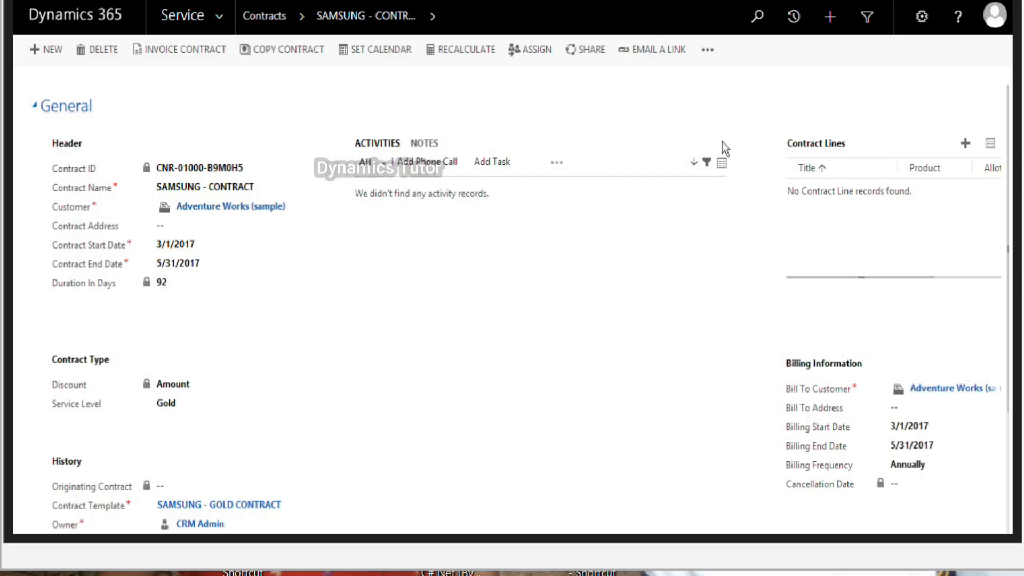
Step: Add a new contract line to the contract with the title Replacement
{"action": "left_click", "coordinate": [964, 144]}
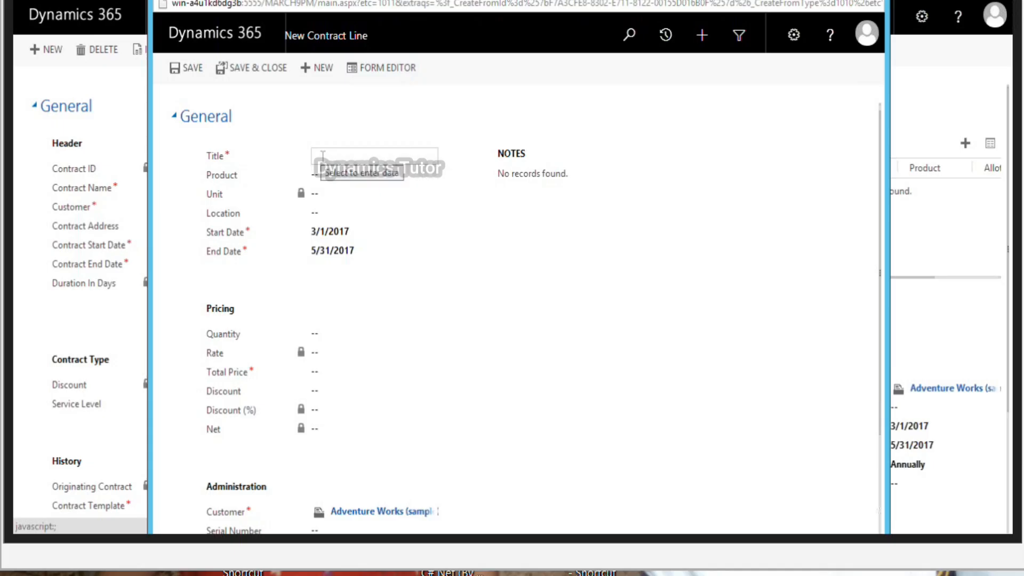
{"action": "left_click", "coordinate": [359, 162]}
{"action": "left_click", "coordinate": [359, 158]}
{"action": "type", "text": "t"}
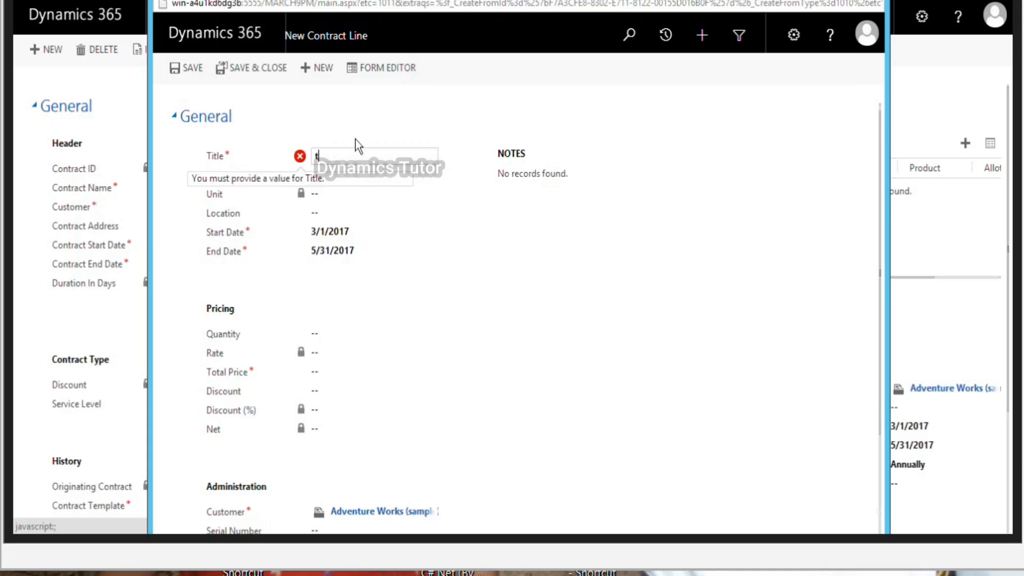
{"action": "key", "text": "BackSpace"}
{"action": "type", "text": "REplacement"}
{"action": "key", "text": "Tab"}
Step: Set the contract line's total price to 100 and total cases/minutes to 1, then save and close it
{"action": "left_click", "coordinate": [376, 372]}
{"action": "type", "text": "100"}
{"action": "key", "text": "Tab"}
{"action": "left_click", "coordinate": [194, 68]}
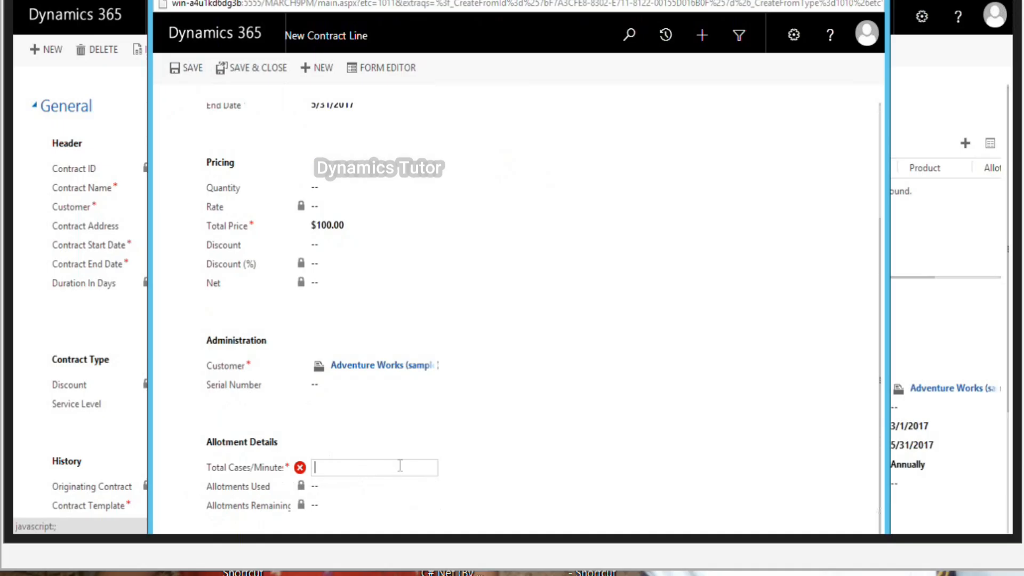
{"action": "type", "text": "1"}
{"action": "key", "text": "Tab"}
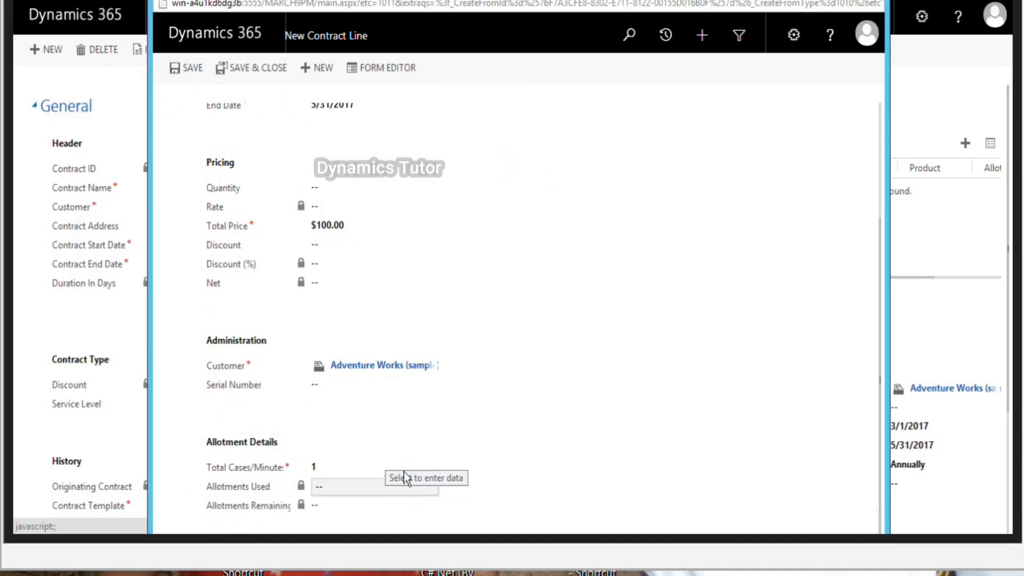
{"action": "left_click", "coordinate": [260, 69]}
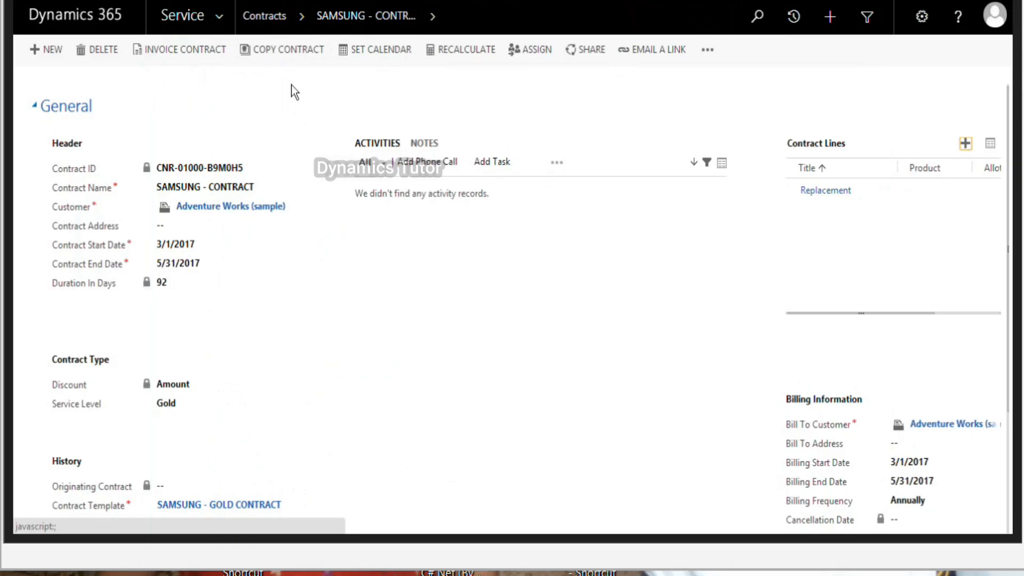
Step: Invoice SAMSUNG - CONTRACT from the My Contracts list
{"action": "left_click", "coordinate": [275, 17]}
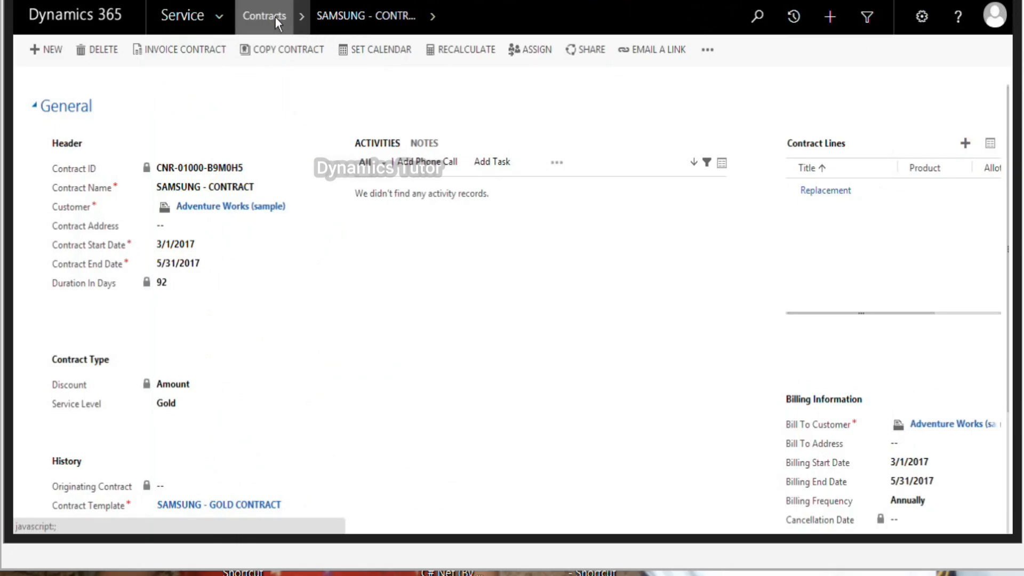
{"action": "left_click", "coordinate": [200, 164]}
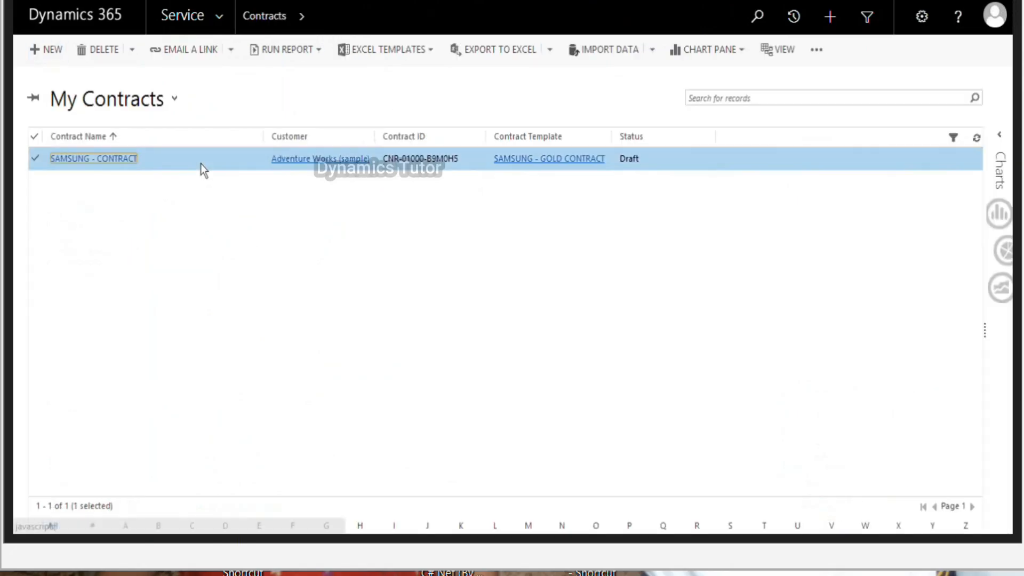
{"action": "left_click", "coordinate": [152, 47]}
{"action": "left_click", "coordinate": [633, 347]}
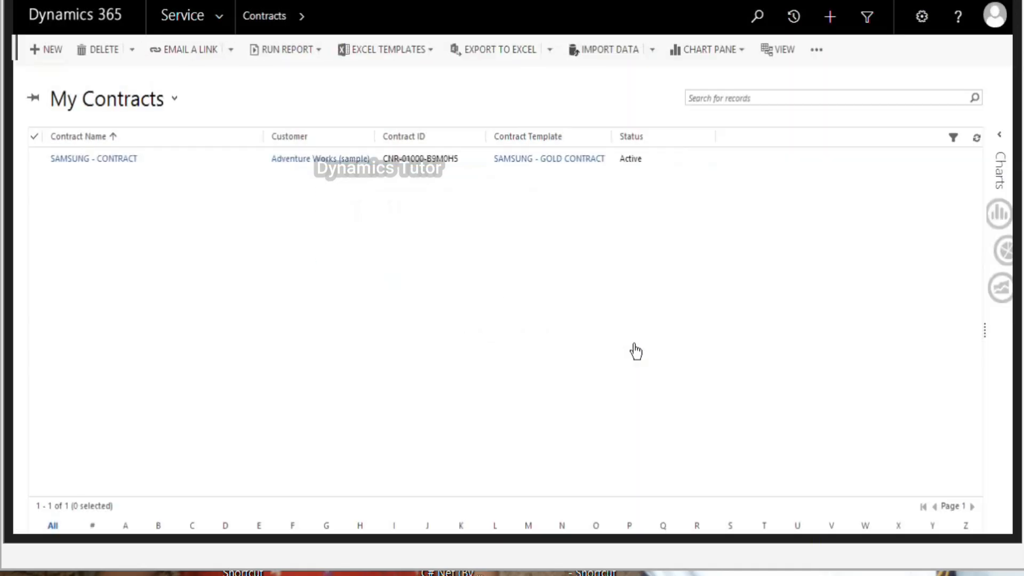
Step: Start a new article in the Service area's Articles using the Solution to a Problem template
{"action": "left_click", "coordinate": [218, 16]}
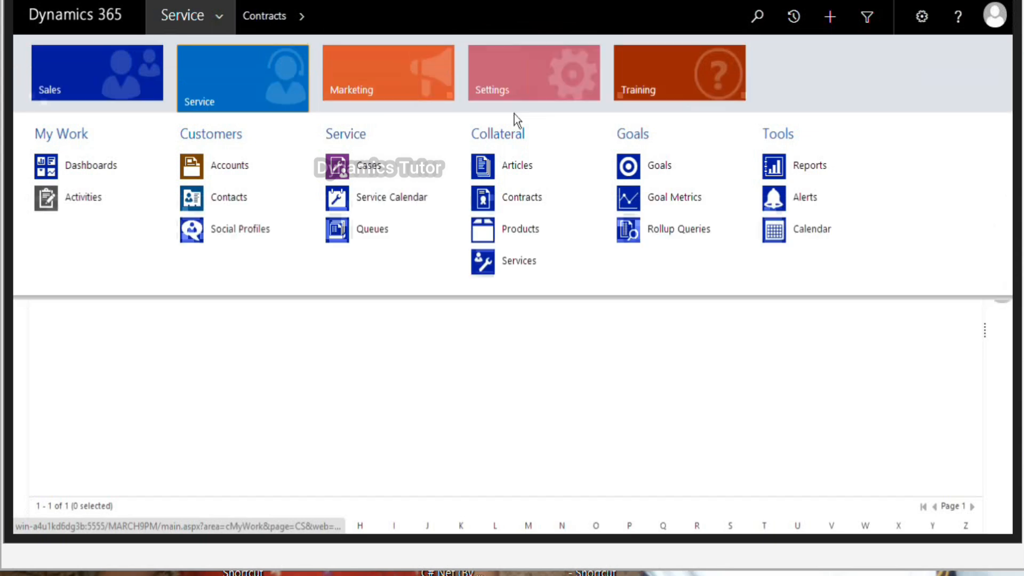
{"action": "left_click", "coordinate": [552, 165]}
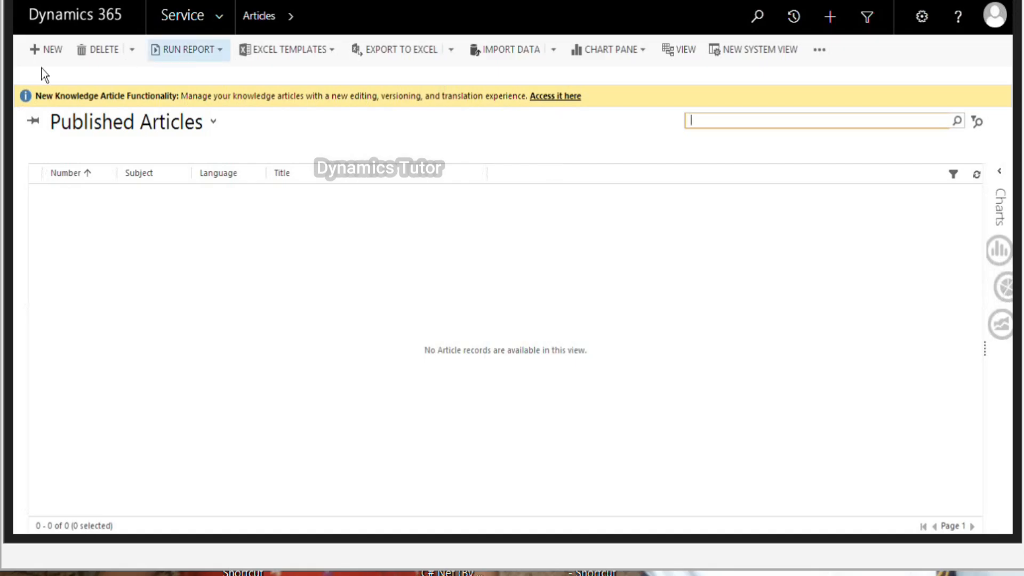
{"action": "left_click", "coordinate": [41, 50]}
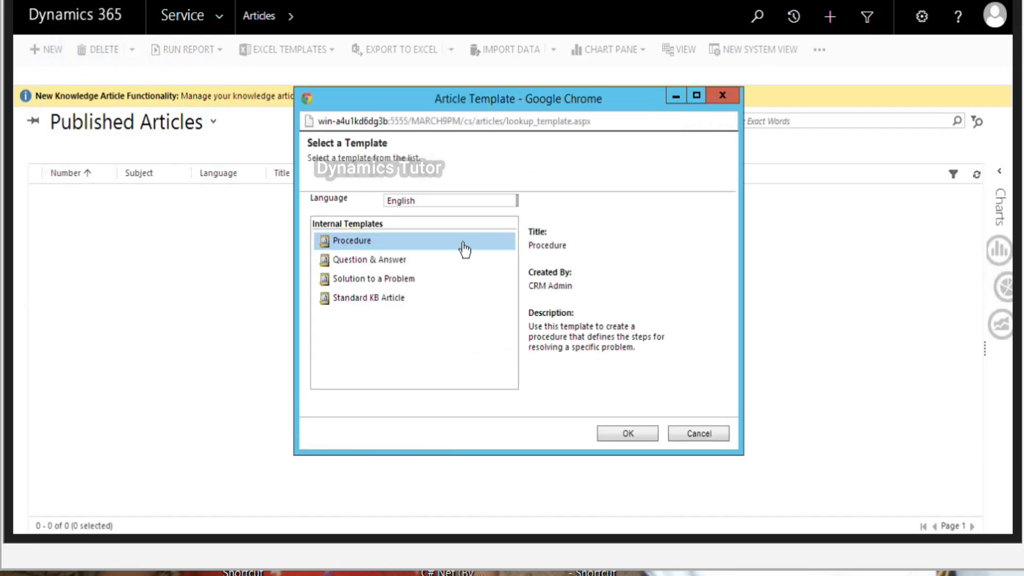
{"action": "double_click", "coordinate": [400, 278]}
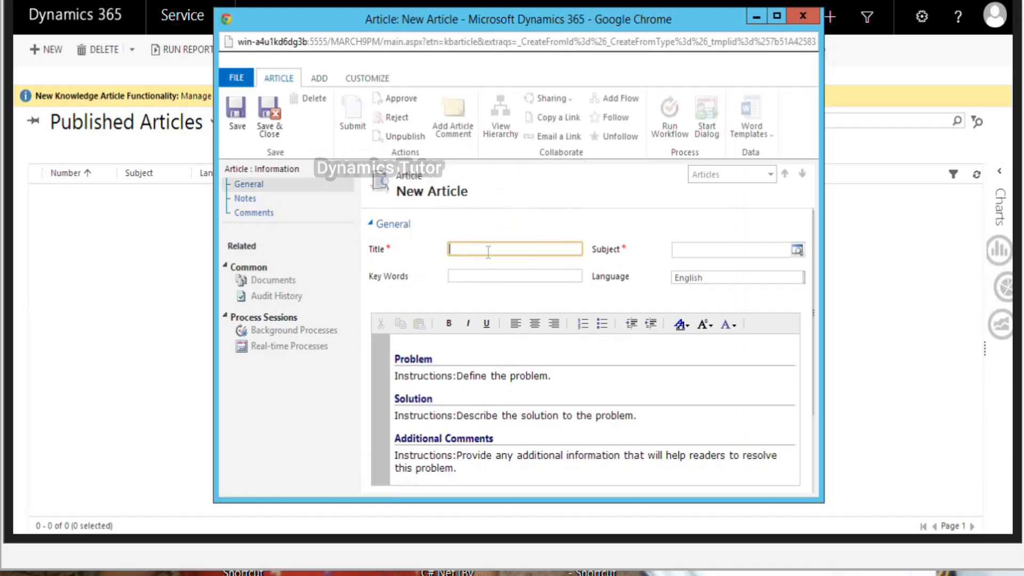
Step: Title the article "Customer unable to Connect"
{"action": "type", "text": "Cyst"}
{"action": "key", "text": "BackSpace"}
{"action": "key", "text": "BackSpace"}
{"action": "key", "text": "BackSpace"}
{"action": "type", "text": "ustomer Una"}
{"action": "key", "text": "BackSpace"}
{"action": "key", "text": "BackSpace"}
{"action": "key", "text": "BackSpace"}
{"action": "type", "text": "unable to Connect"}
Step: Set the article's subject to Service
{"action": "left_click", "coordinate": [798, 249]}
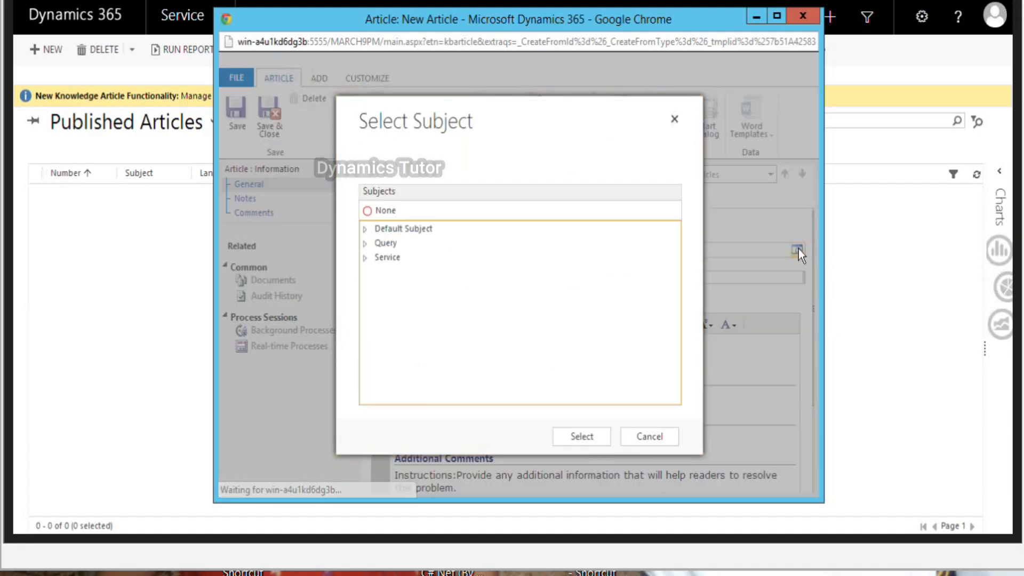
{"action": "double_click", "coordinate": [407, 259]}
{"action": "left_click", "coordinate": [580, 436]}
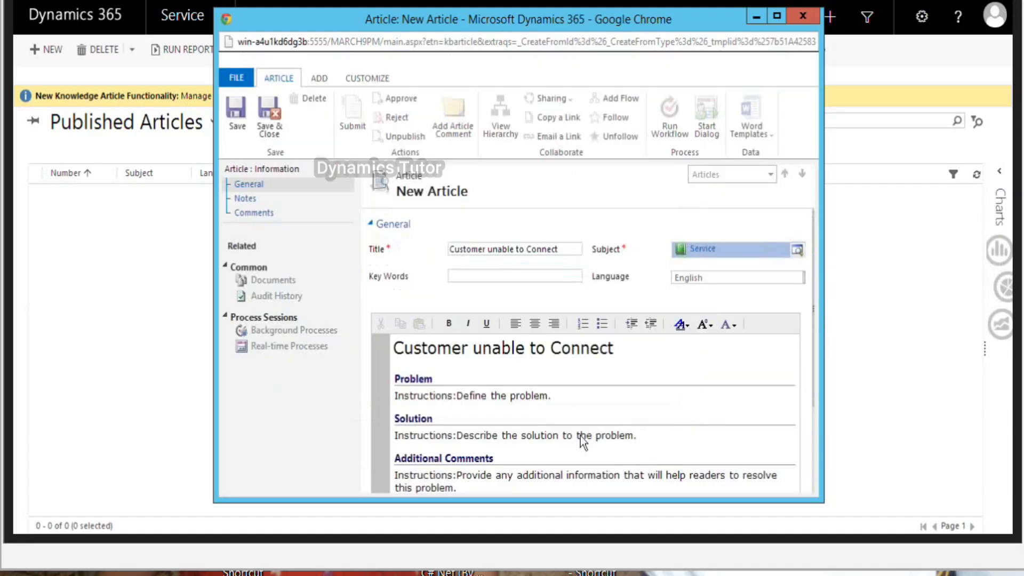
Step: Copy the article's title, "Customer unable to Connect", into its key words and its Problem section
{"action": "left_click_drag", "start_coordinate": [562, 250], "coordinate": [214, 253]}
{"action": "key", "text": "ctrl+c"}
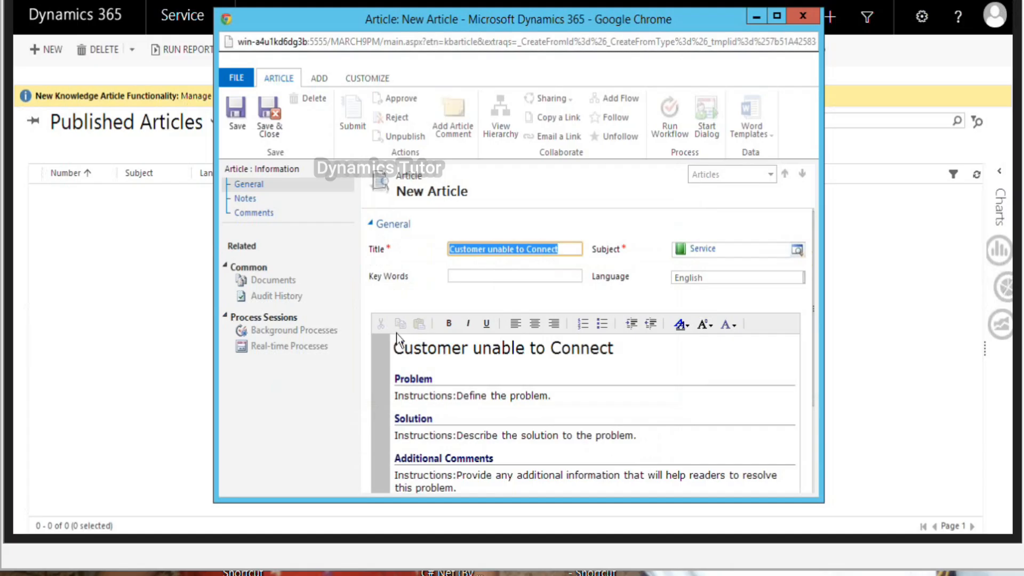
{"action": "left_click", "coordinate": [467, 277]}
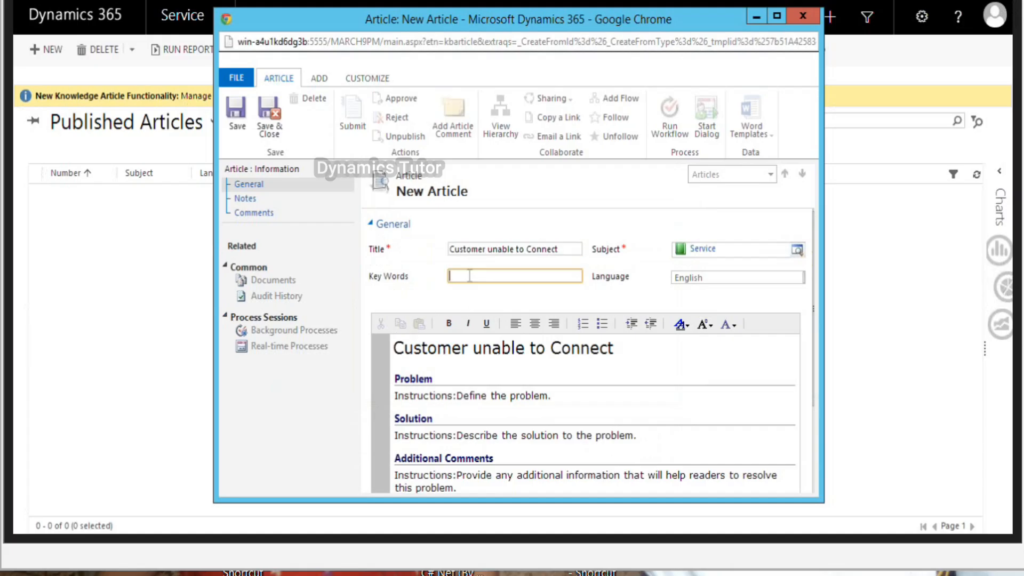
{"action": "key", "text": "ctrl+v"}
{"action": "left_click", "coordinate": [449, 402]}
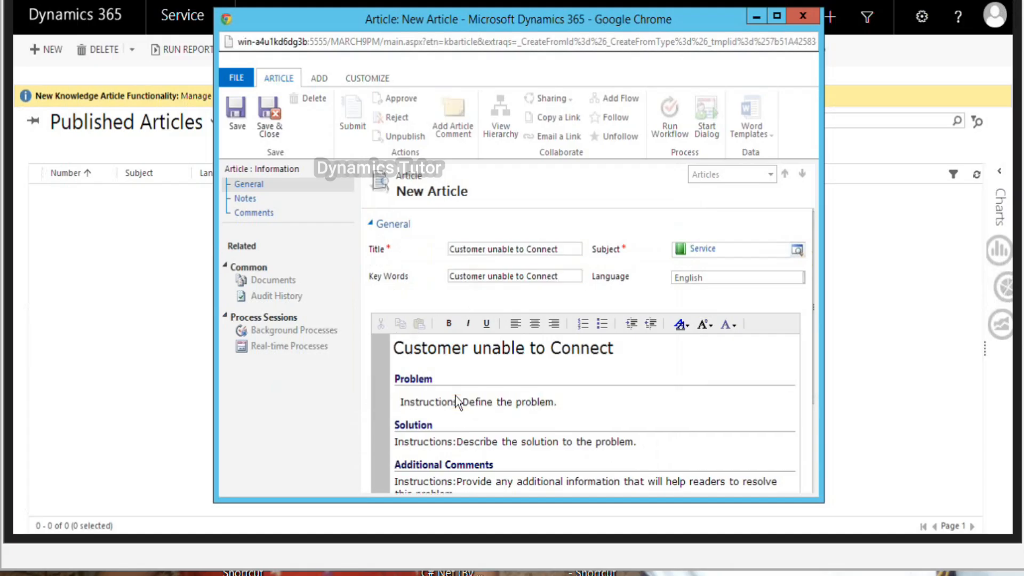
{"action": "key", "text": "ctrl+v"}
Step: Fill the Solution section with "Please follow the below steps to resolve the case" plus blank lines, and save the article
{"action": "left_click", "coordinate": [470, 435]}
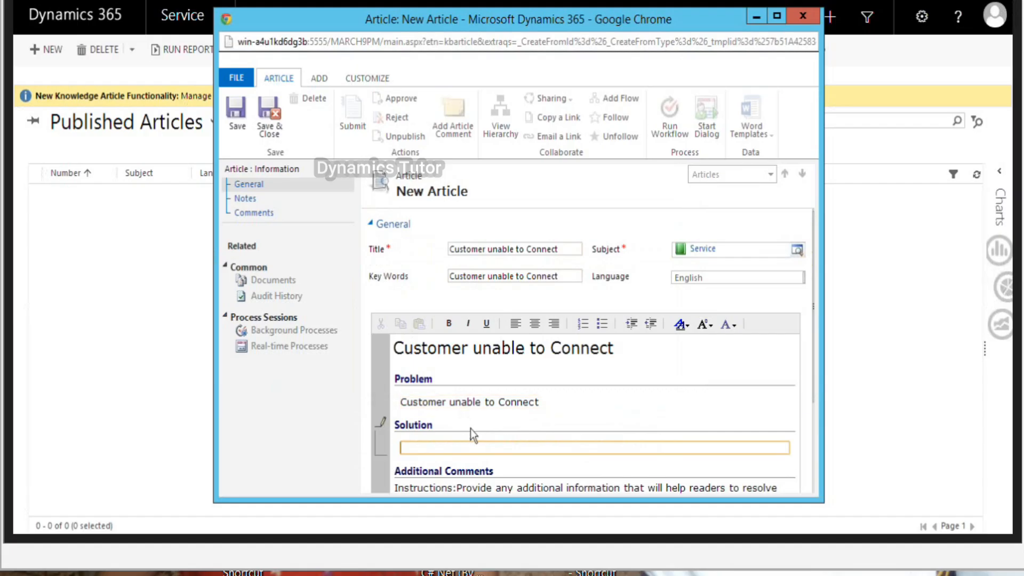
{"action": "type", "text": "Please follow the below steps to re"}
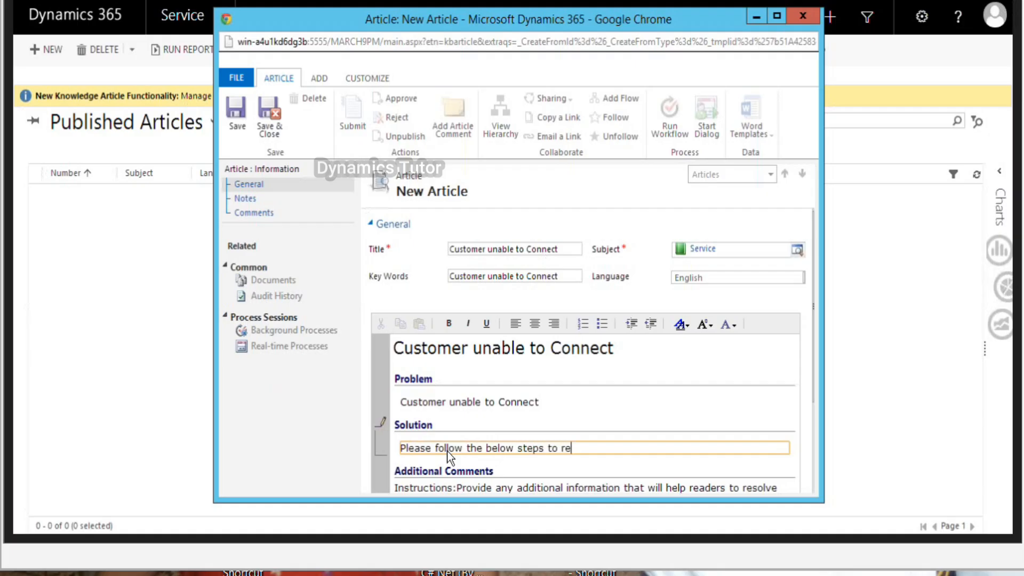
{"action": "type", "text": "solve the case"}
{"action": "key", "text": "Return"}
{"action": "key", "text": "Return"}
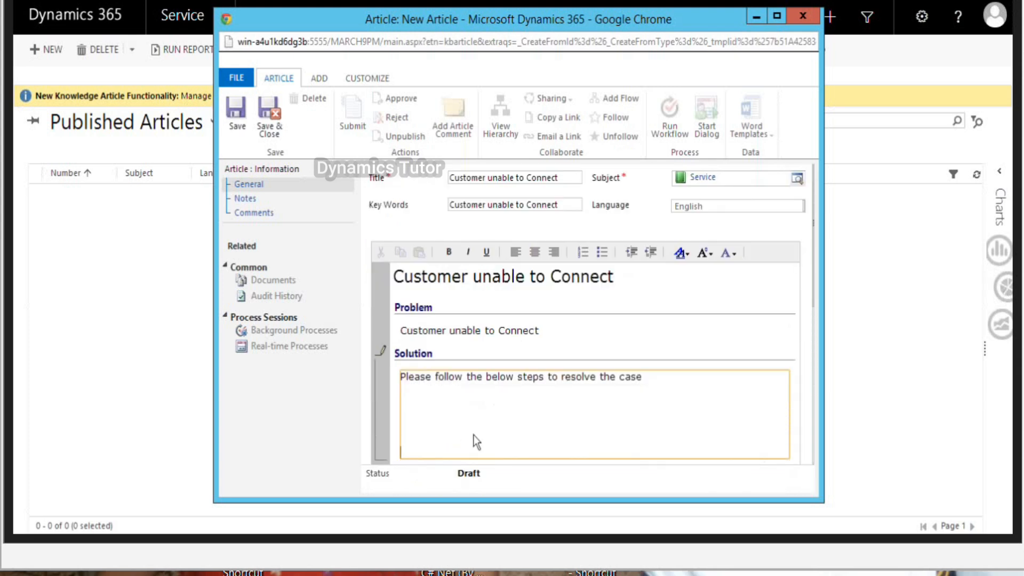
{"action": "left_click", "coordinate": [240, 123]}
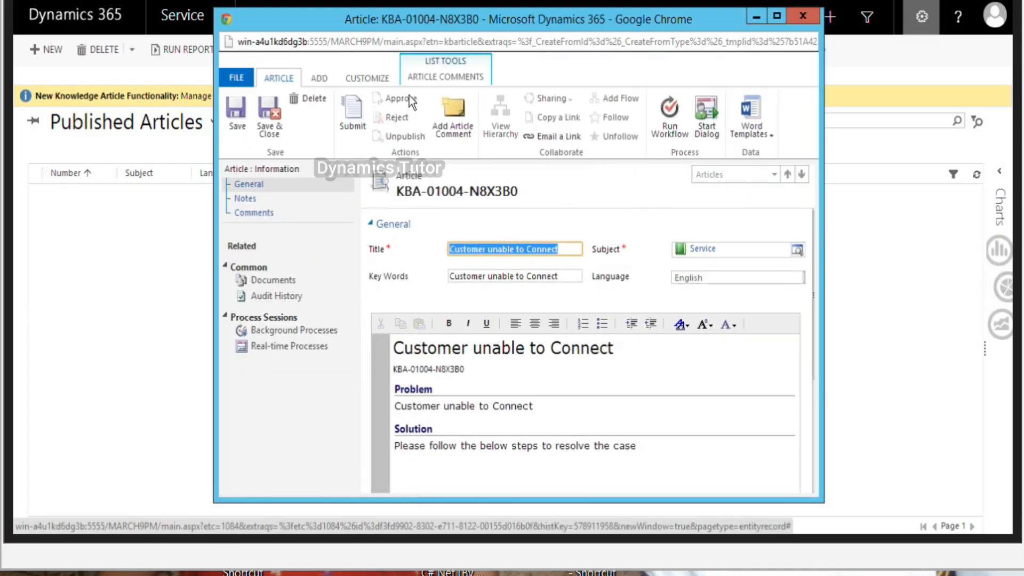
Step: Submit and approve the article, then close it and refresh the Published Articles list
{"action": "left_click", "coordinate": [354, 111]}
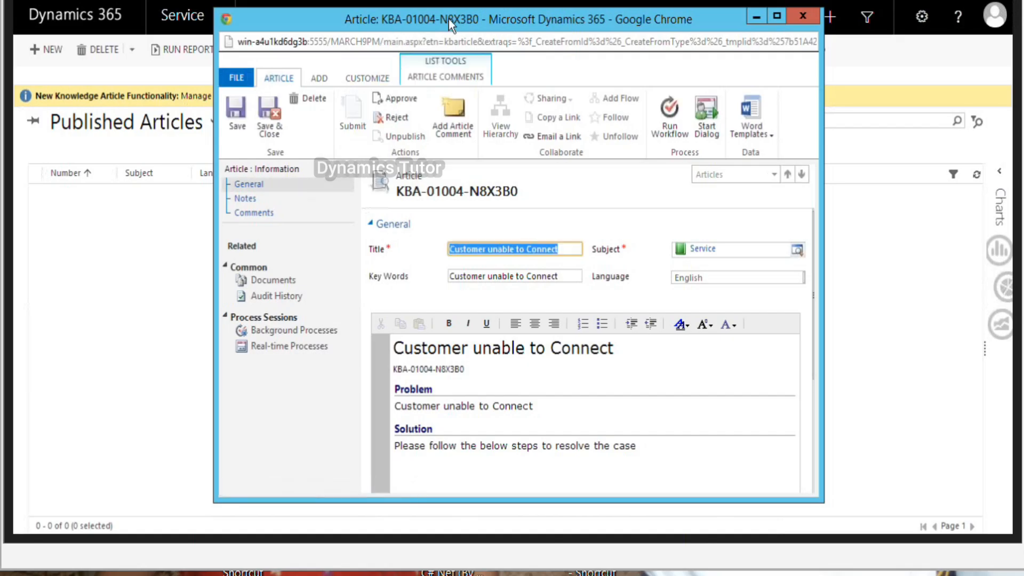
{"action": "left_click_drag", "start_coordinate": [411, 6], "coordinate": [330, 0]}
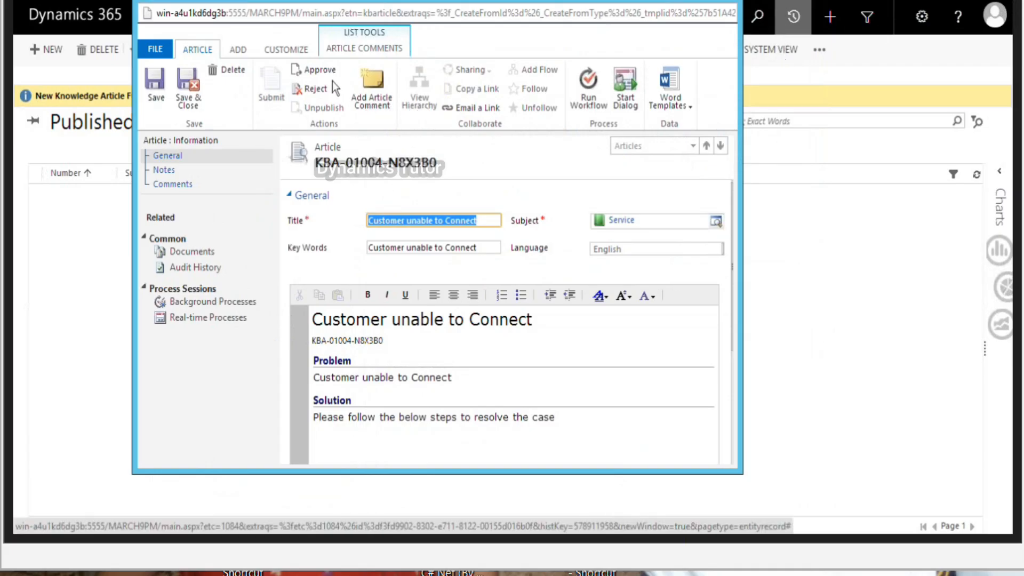
{"action": "left_click", "coordinate": [322, 69]}
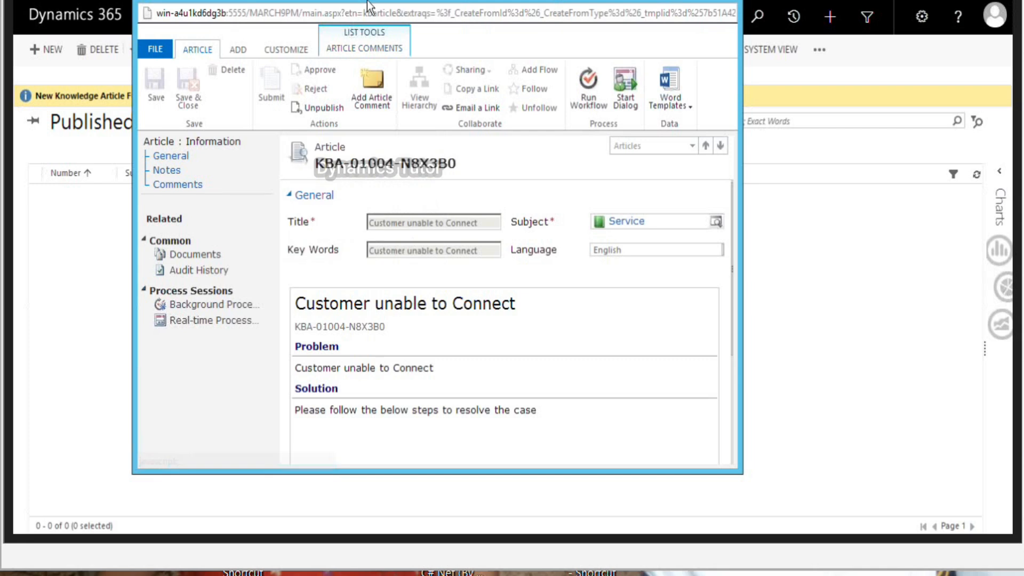
{"action": "left_click", "coordinate": [670, 114]}
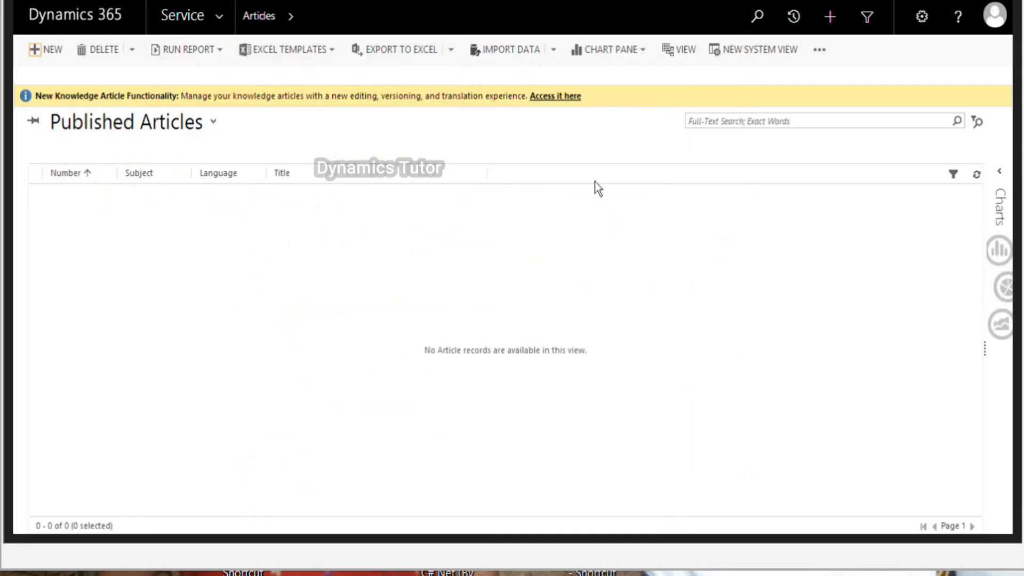
{"action": "left_click", "coordinate": [976, 175]}
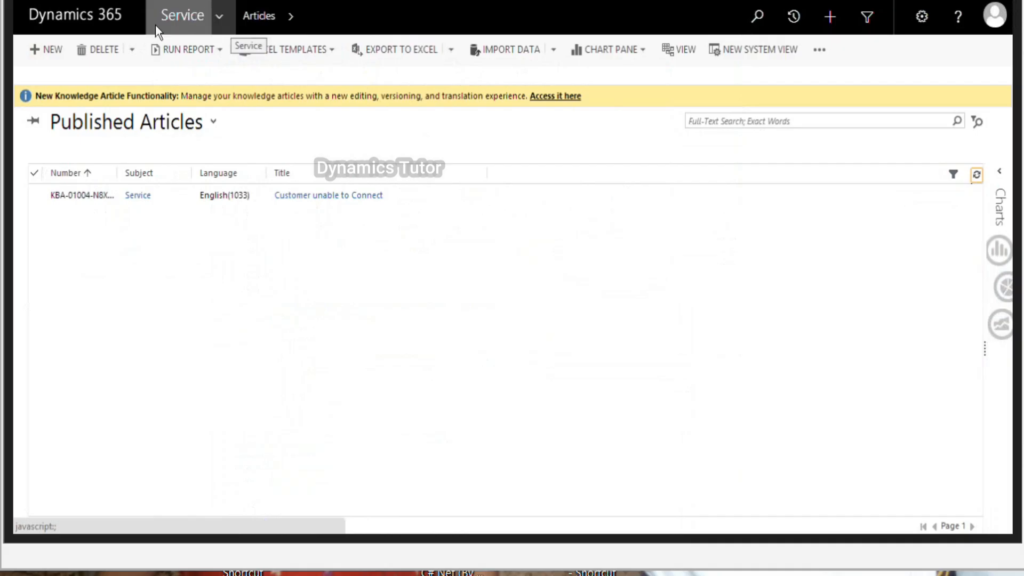
Step: Open the Subjects tree in the Business Management settings
{"action": "left_click", "coordinate": [218, 17]}
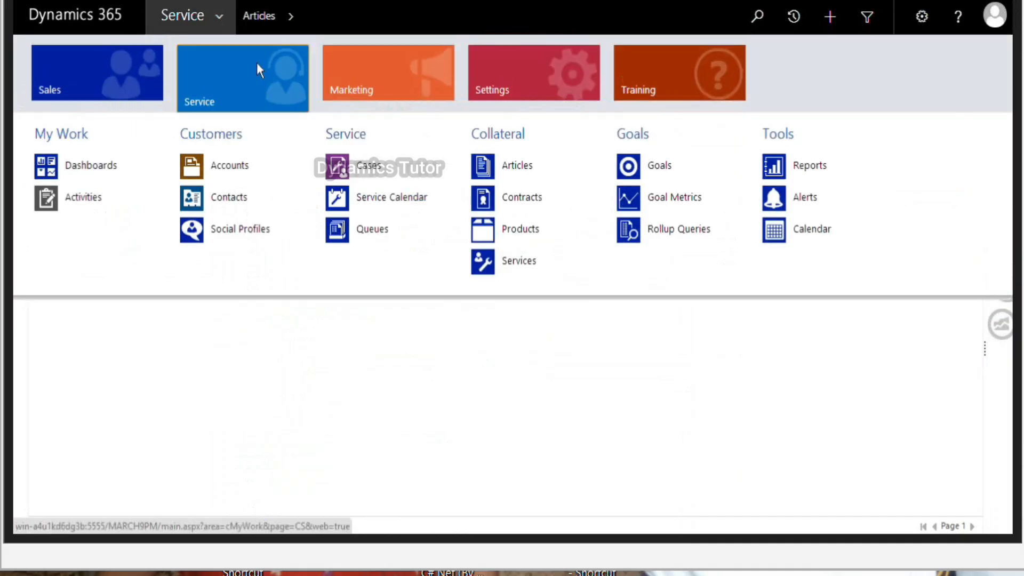
{"action": "left_click", "coordinate": [524, 81]}
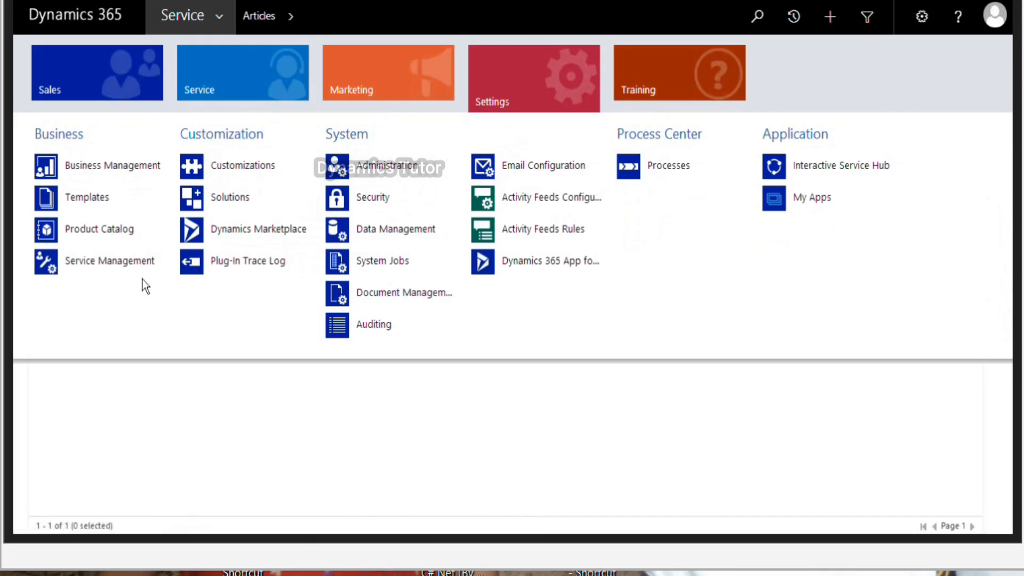
{"action": "left_click", "coordinate": [137, 166]}
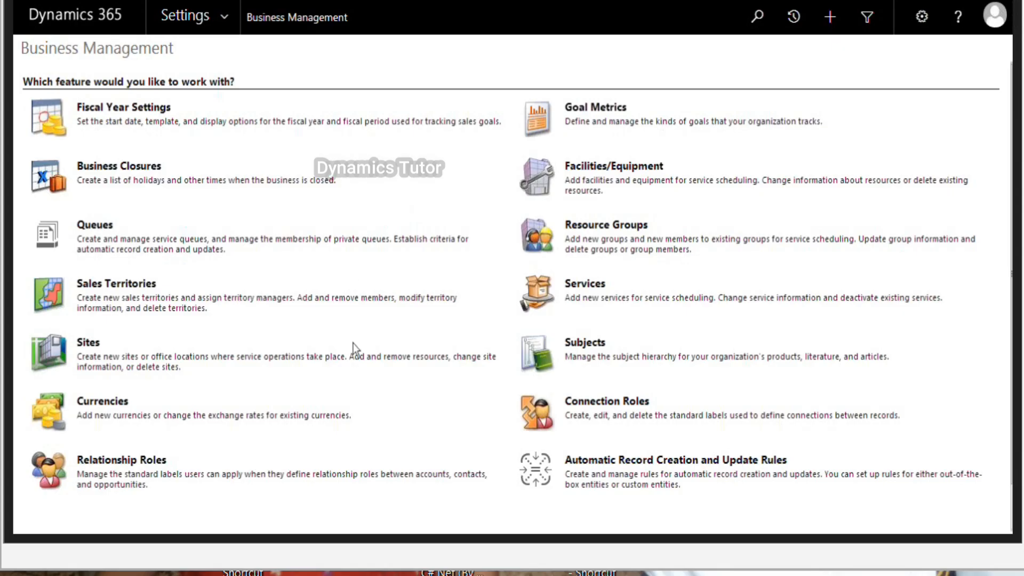
{"action": "left_click", "coordinate": [575, 344]}
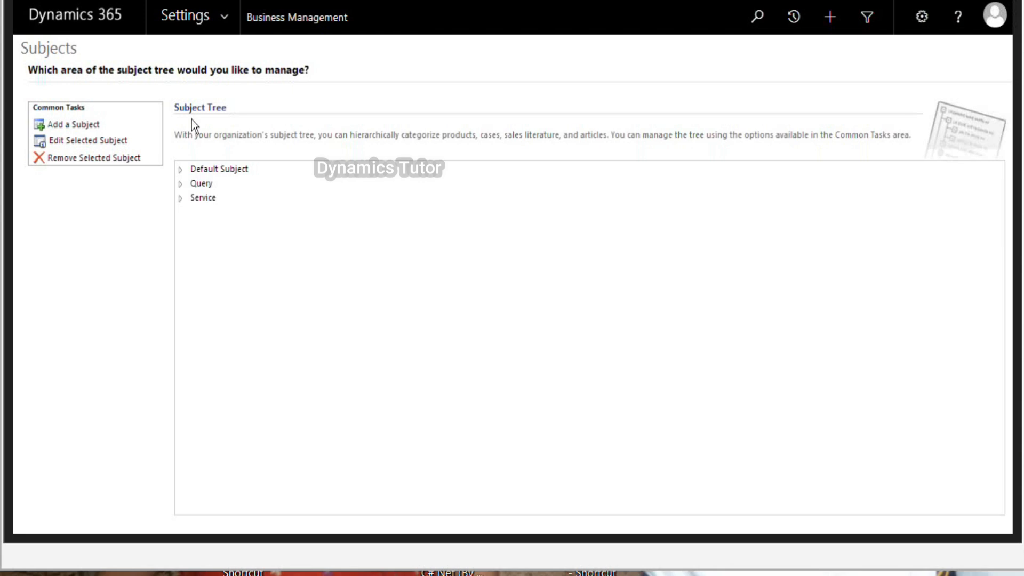
Step: Add a top-level subject titled "Technical issue" to the subject tree
{"action": "left_click", "coordinate": [109, 124]}
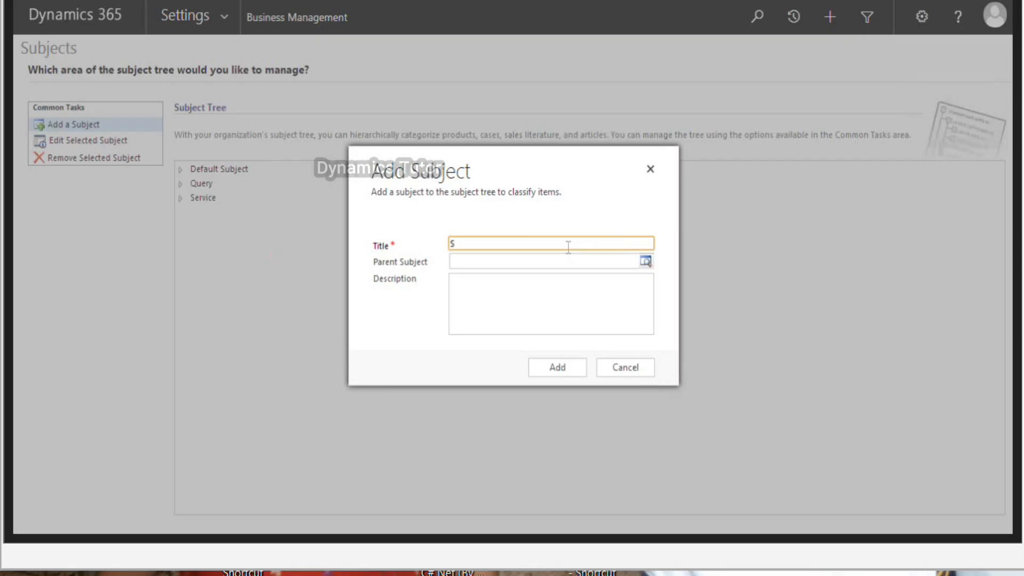
{"action": "key", "text": "BackSpace"}
{"action": "type", "text": "ecn"}
{"action": "key", "text": "BackSpace"}
{"action": "key", "text": "BackSpace"}
{"action": "key", "text": "BackSpace"}
{"action": "type", "text": "chnical issu"}
{"action": "left_click", "coordinate": [561, 369]}
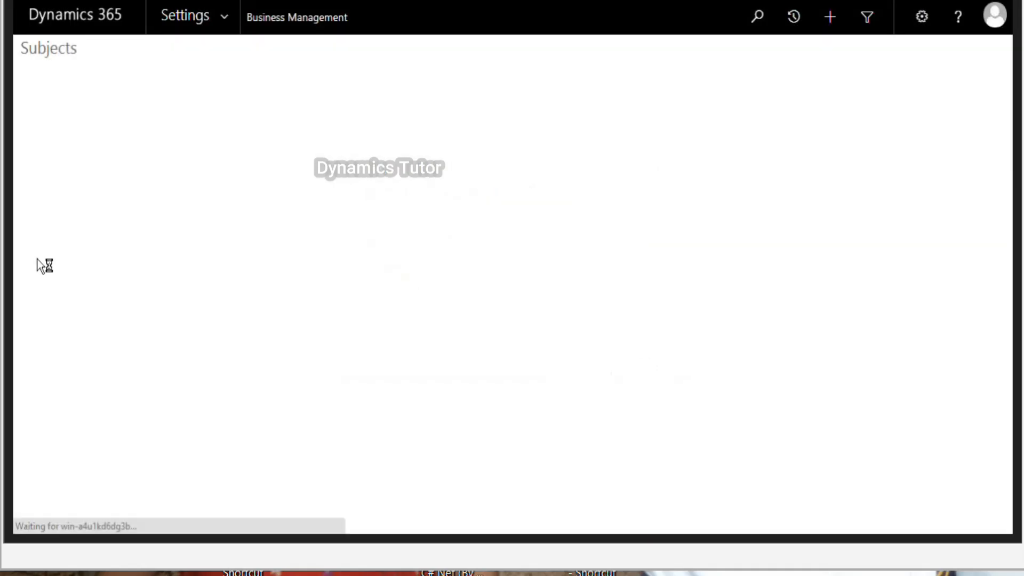
Step: Add a subject titled "Display" with Technical issue as its parent subject
{"action": "left_click", "coordinate": [208, 212]}
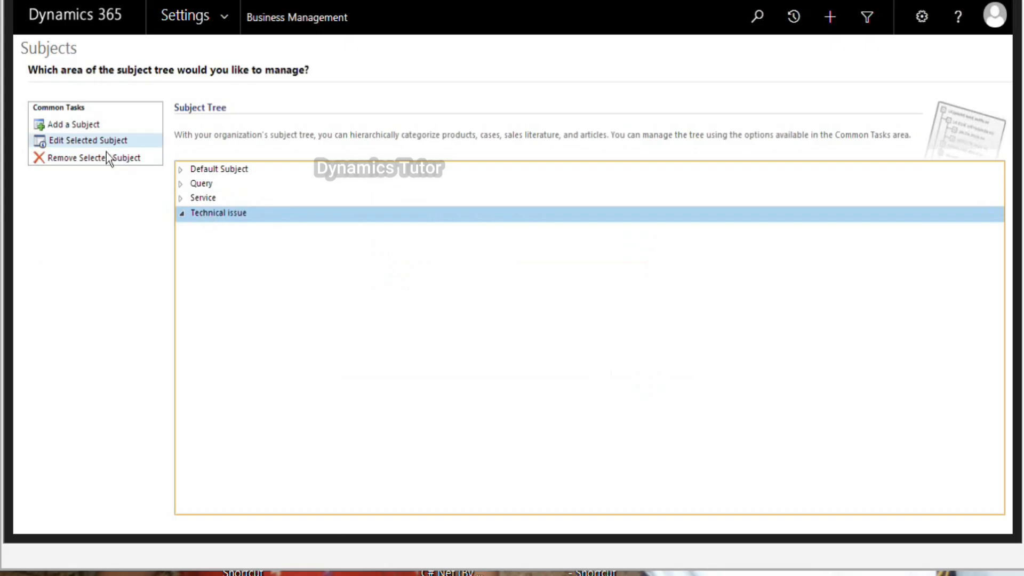
{"action": "left_click", "coordinate": [80, 123]}
{"action": "type", "text": "D"}
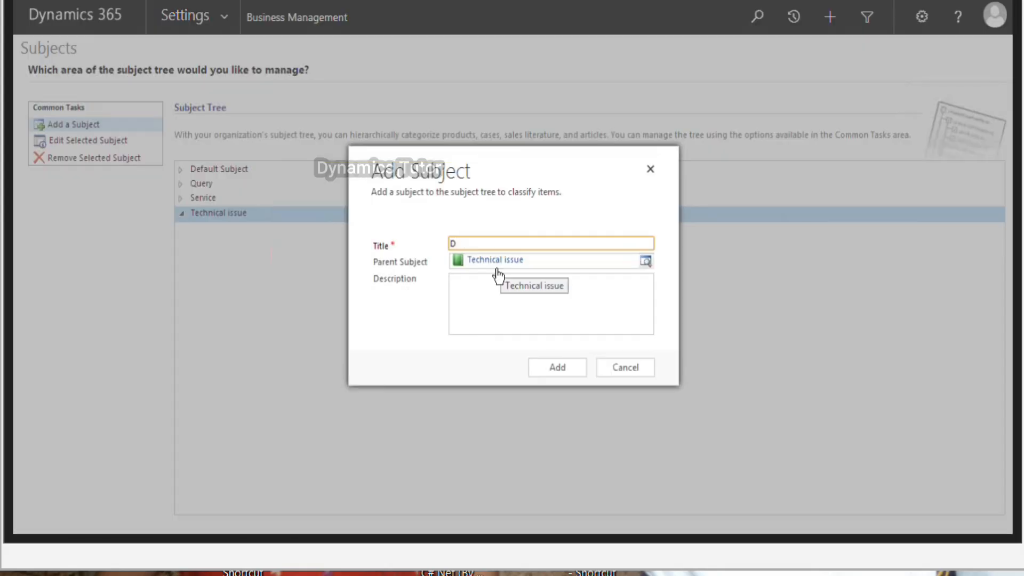
{"action": "type", "text": "iusplay"}
{"action": "left_click", "coordinate": [564, 368]}
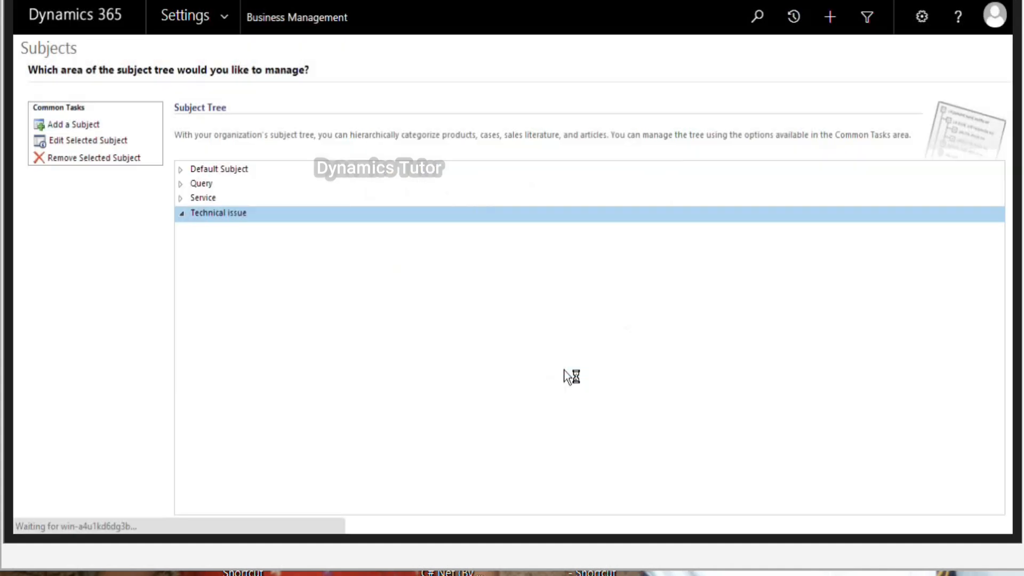
Step: Expand Technical issue and add a subject titled "LED" under Display
{"action": "left_click", "coordinate": [182, 213]}
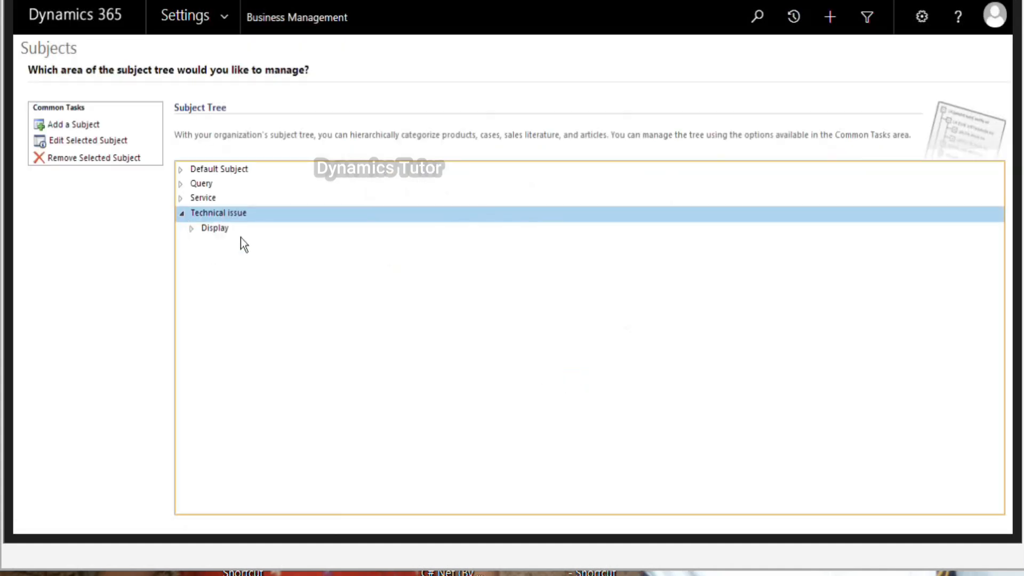
{"action": "left_click", "coordinate": [193, 228]}
{"action": "left_click", "coordinate": [85, 125]}
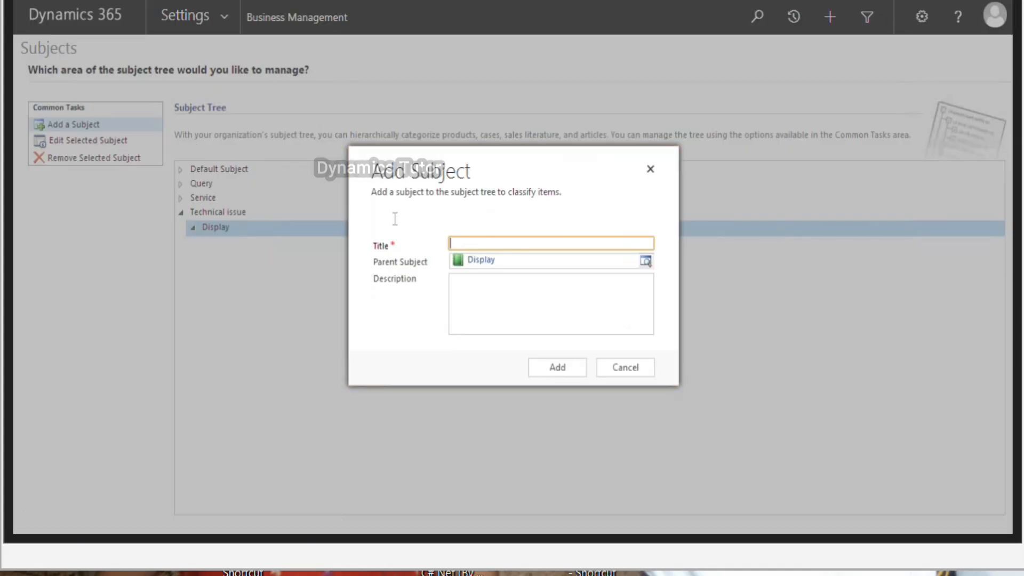
{"action": "type", "text": "LED"}
{"action": "left_click", "coordinate": [556, 369]}
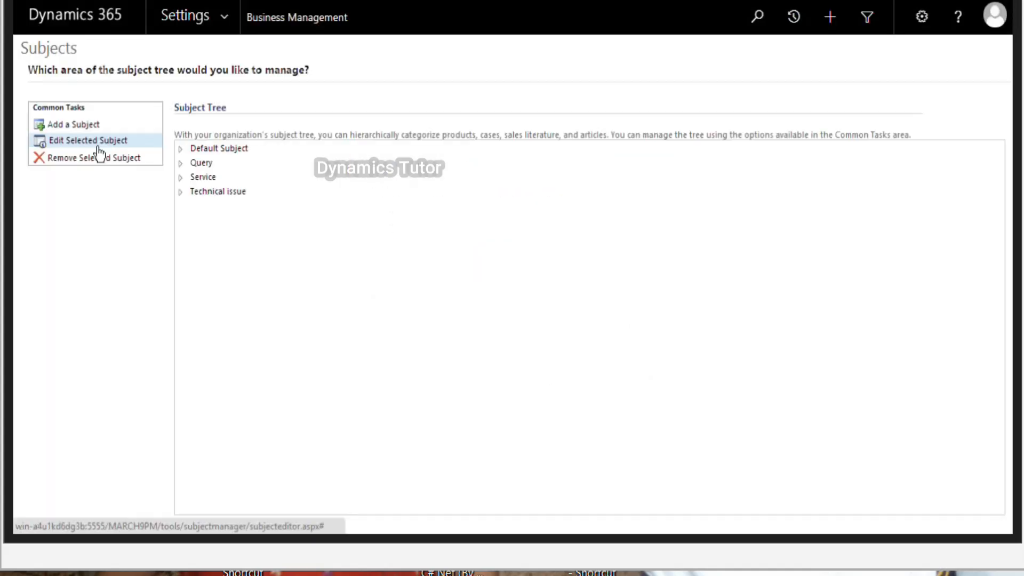
Step: Add a second subject titled "LCD" under Display, within Technical issue
{"action": "double_click", "coordinate": [184, 213]}
{"action": "double_click", "coordinate": [229, 228]}
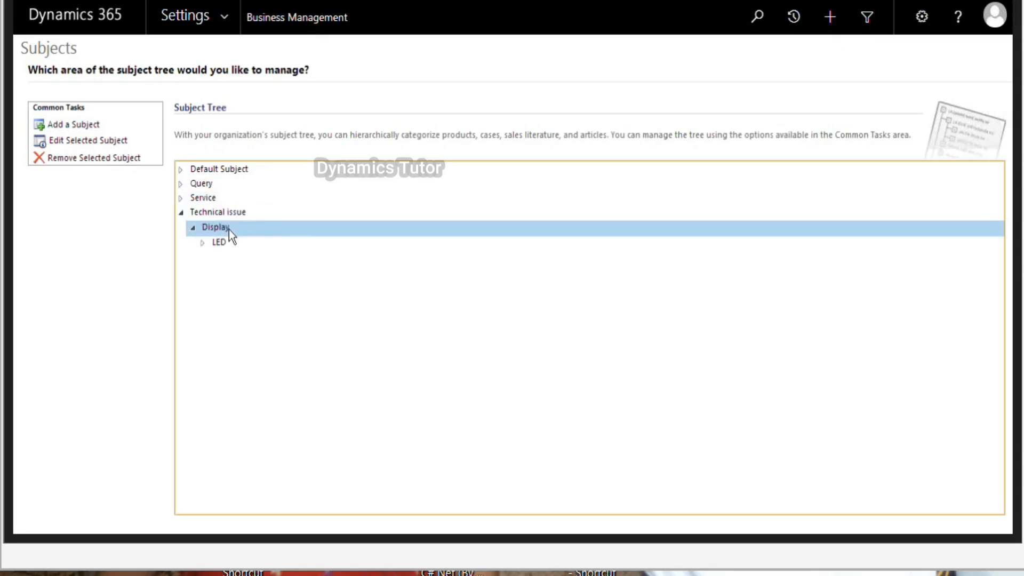
{"action": "left_click", "coordinate": [91, 124]}
{"action": "type", "text": "LED"}
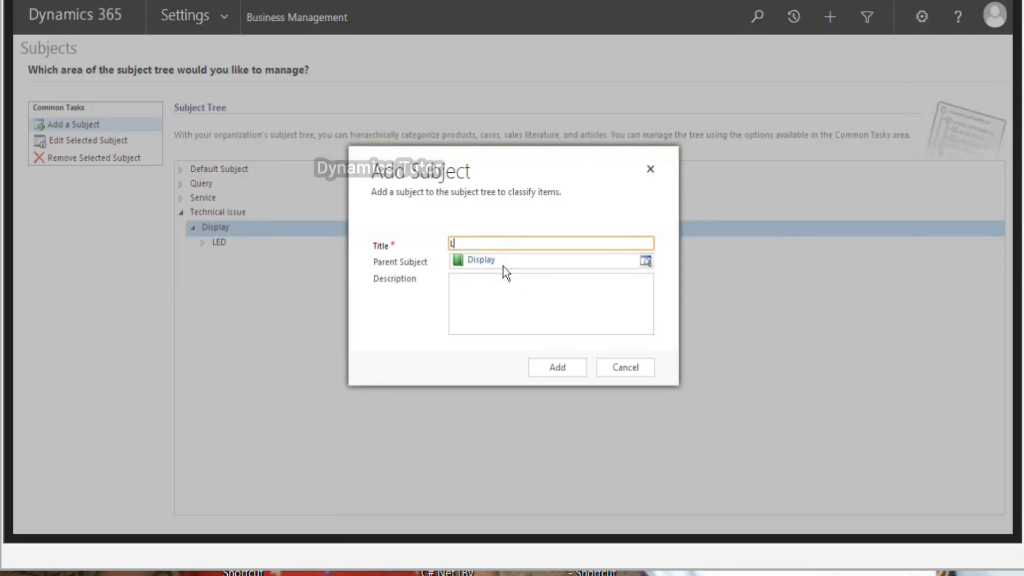
{"action": "key", "text": "BackSpace"}
{"action": "key", "text": "BackSpace"}
{"action": "type", "text": "CD"}
{"action": "left_click", "coordinate": [559, 367]}
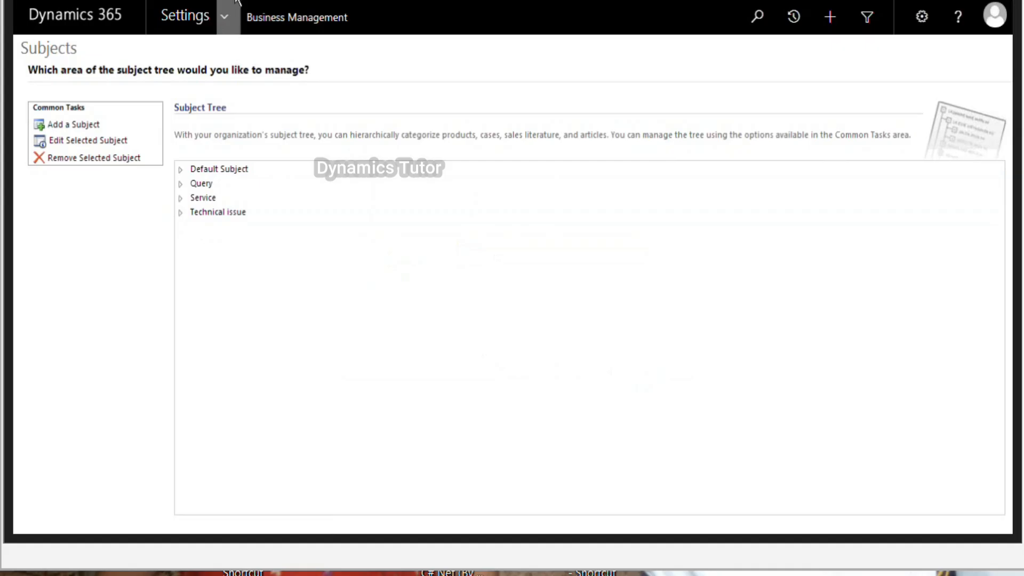
Step: Close the separate Business Management window and open the Service area's Cases list in the main window
{"action": "left_click_drag", "start_coordinate": [234, 0], "coordinate": [243, 165]}
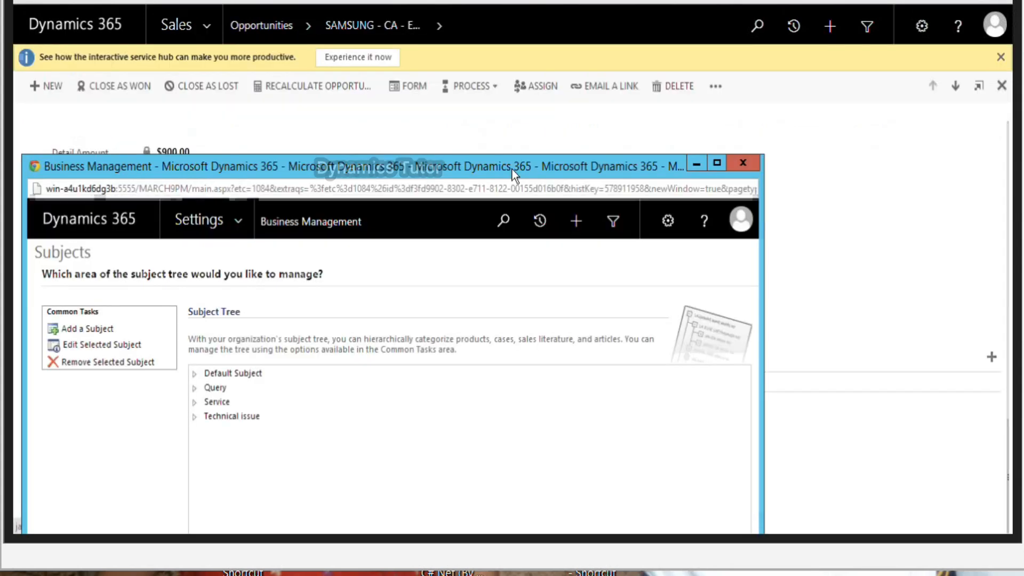
{"action": "left_click", "coordinate": [741, 162]}
{"action": "left_click", "coordinate": [209, 31]}
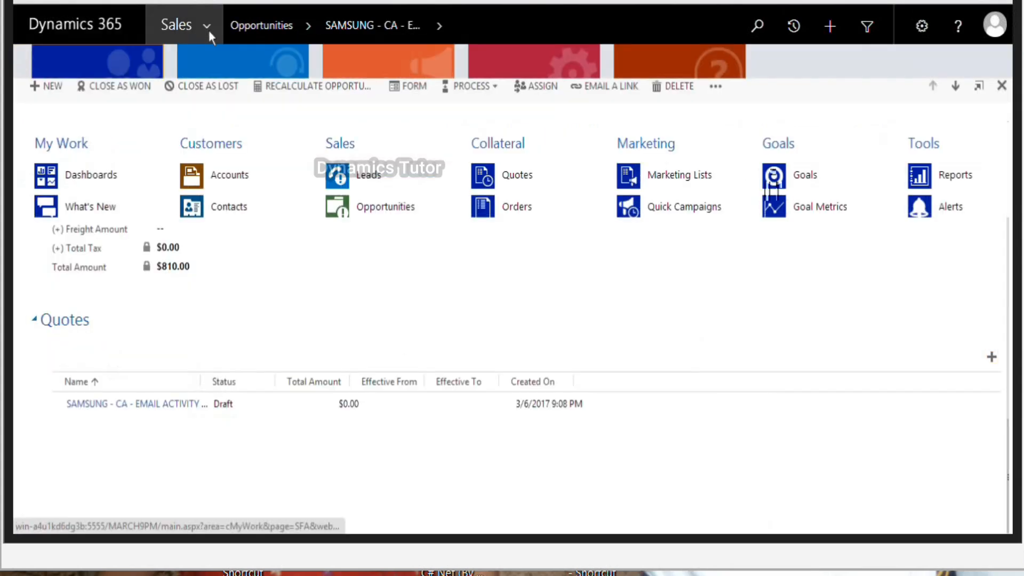
{"action": "left_click", "coordinate": [225, 88]}
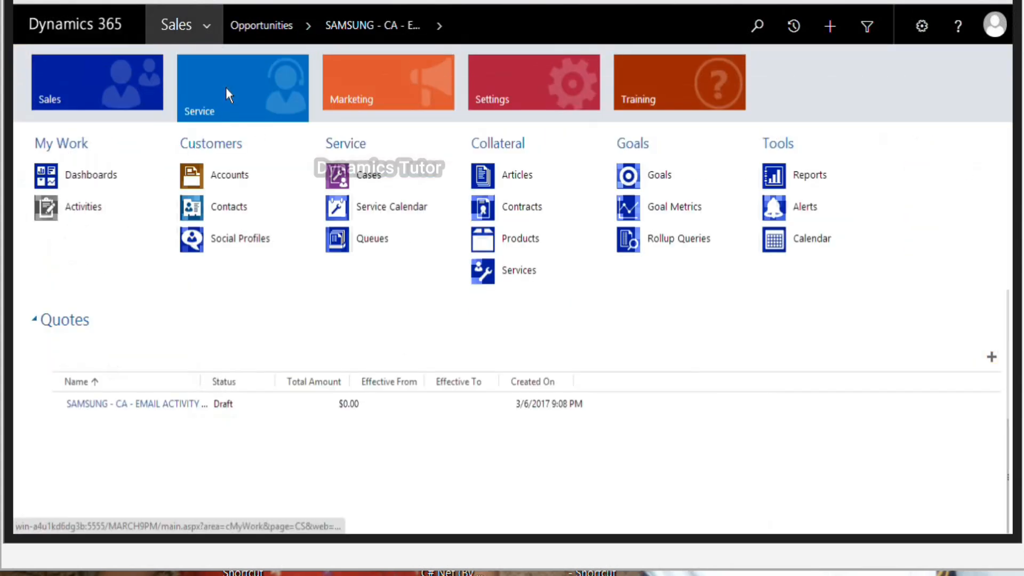
{"action": "left_click", "coordinate": [408, 177]}
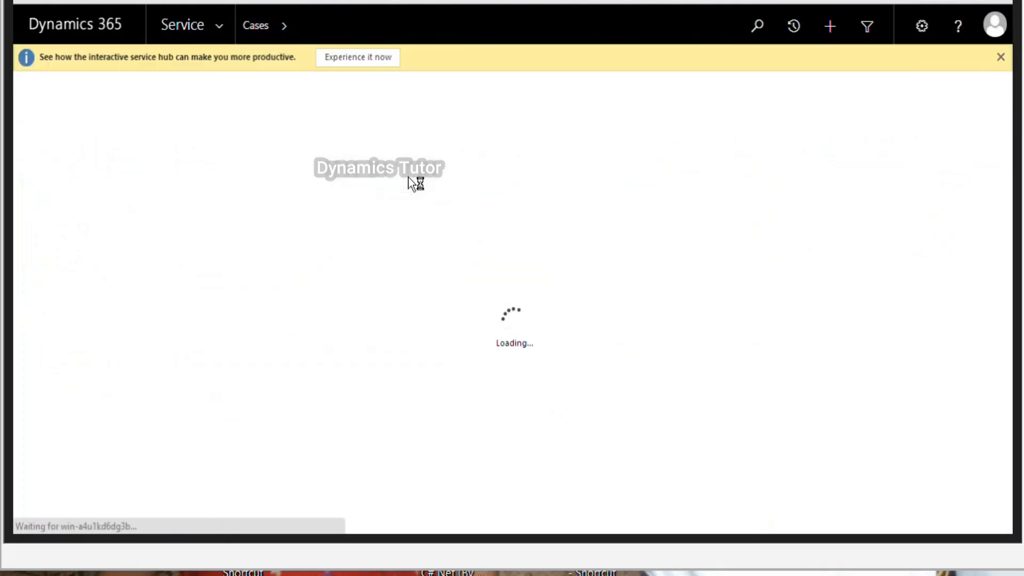
Step: Create a new case titled "Customer unable to connect" with the subject LCD from Technical issue > Display
{"action": "left_click", "coordinate": [71, 86]}
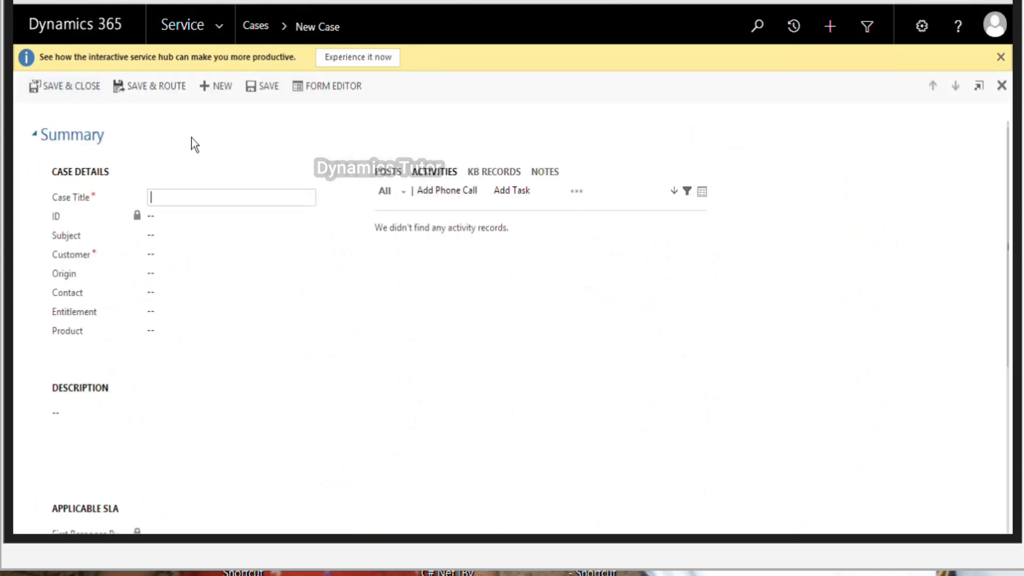
{"action": "type", "text": "Customer unable to connect"}
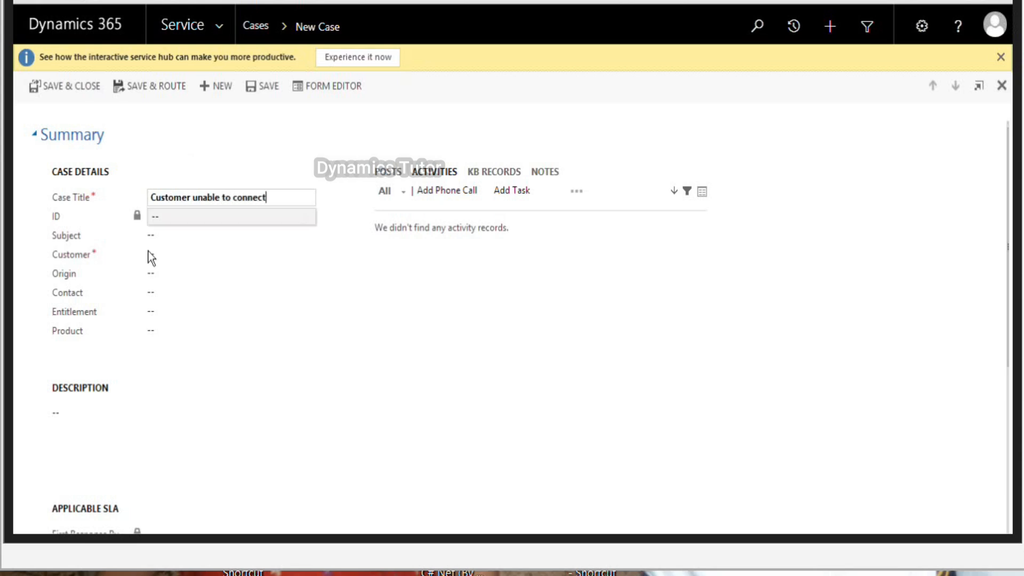
{"action": "left_click", "coordinate": [171, 235]}
{"action": "left_click", "coordinate": [308, 239]}
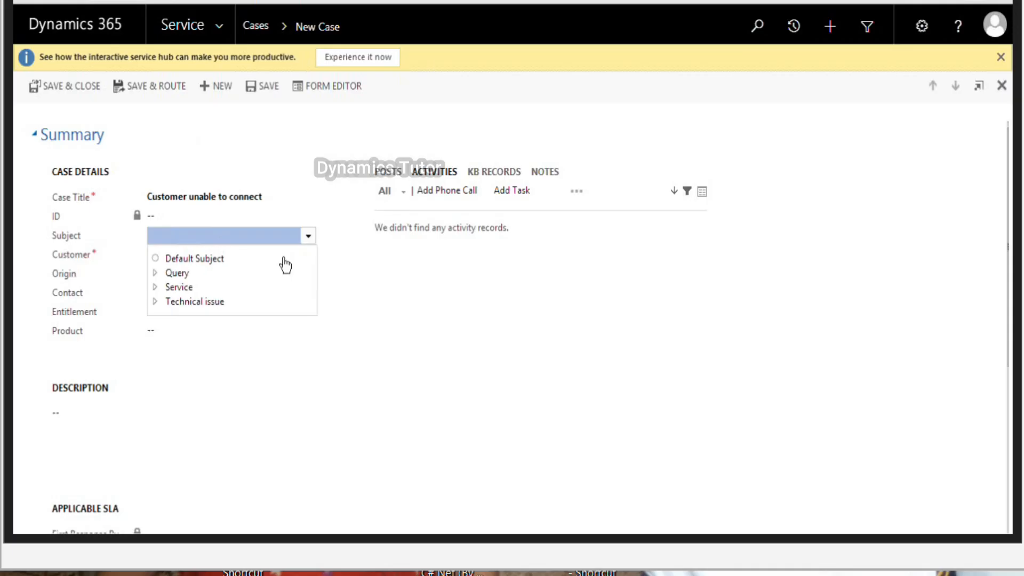
{"action": "left_click", "coordinate": [156, 302]}
{"action": "left_click", "coordinate": [169, 316]}
{"action": "left_click", "coordinate": [202, 331]}
Step: Set the case origin to Phone and the customer to Adventure Works (sample), and save the case
{"action": "left_click", "coordinate": [173, 276]}
{"action": "left_click", "coordinate": [181, 286]}
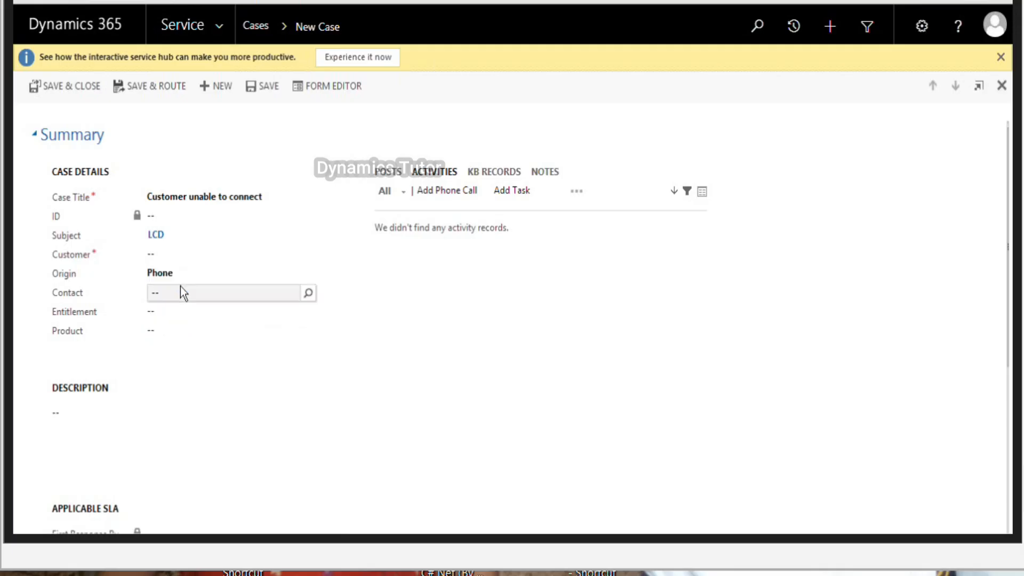
{"action": "left_click", "coordinate": [207, 260]}
{"action": "type", "text": "adv"}
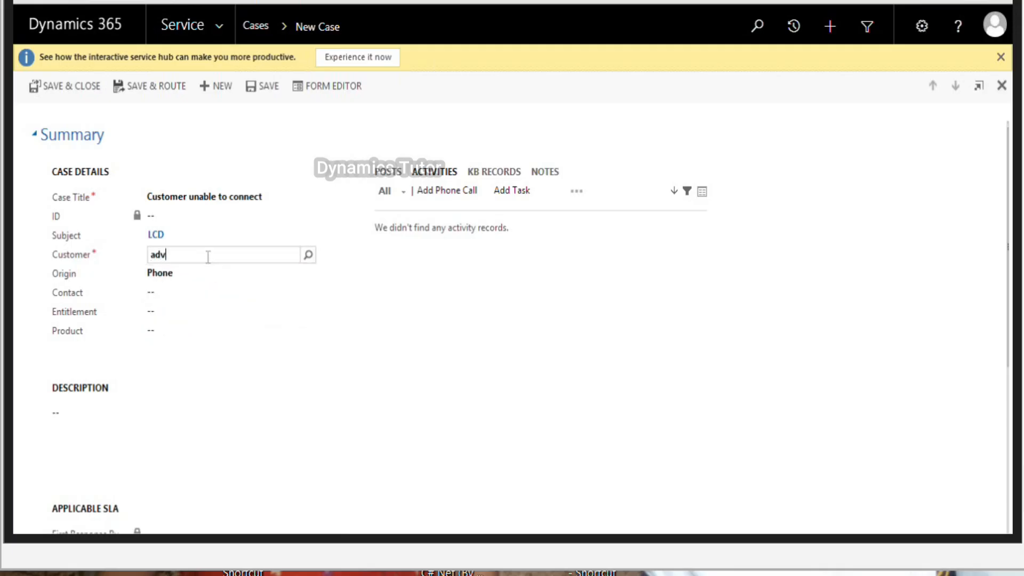
{"action": "left_click", "coordinate": [210, 278]}
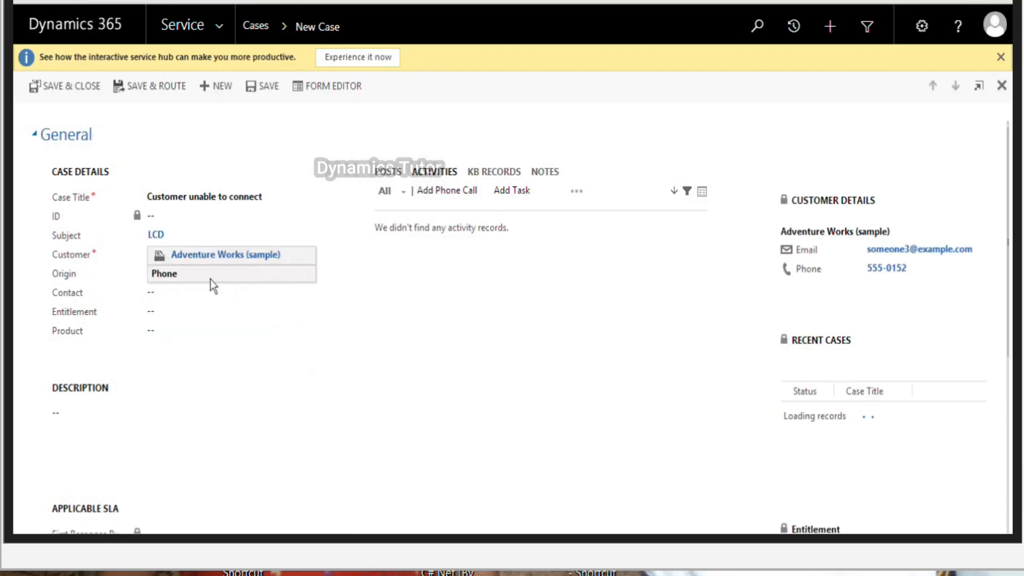
{"action": "left_click", "coordinate": [270, 85]}
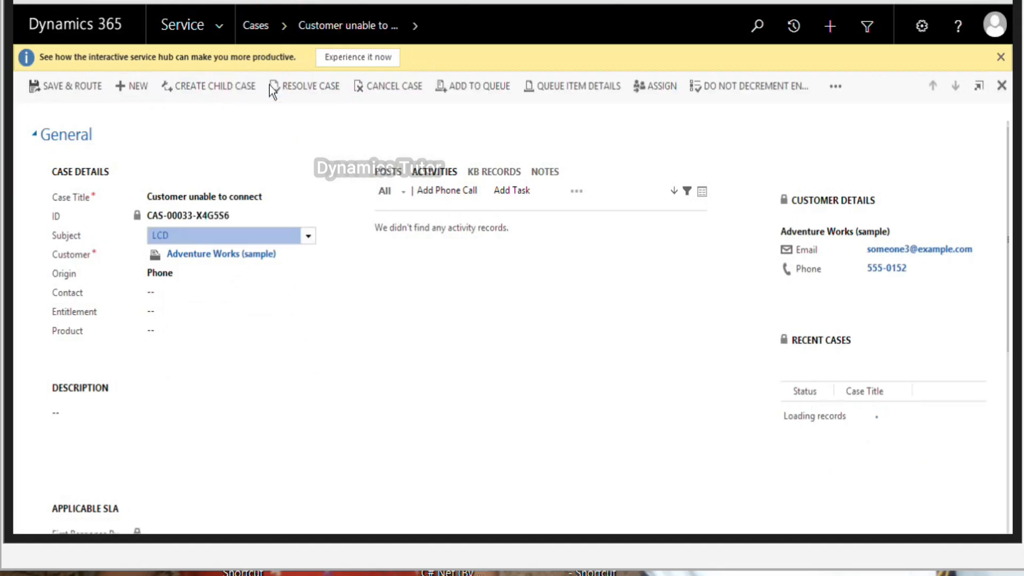
Step: In the case's Articles and Contract Information section, set the contract to SAMSUNG - CONTRACT and the contract line to Replacement
{"action": "scroll", "coordinate": [668, 383], "scroll_direction": "down", "scroll_amount": 7}
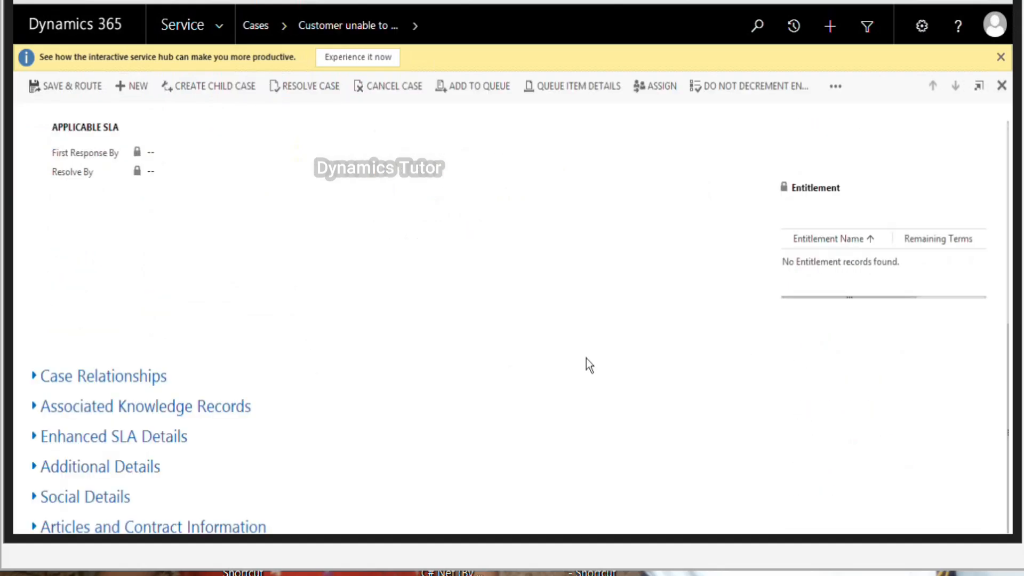
{"action": "left_click", "coordinate": [224, 405]}
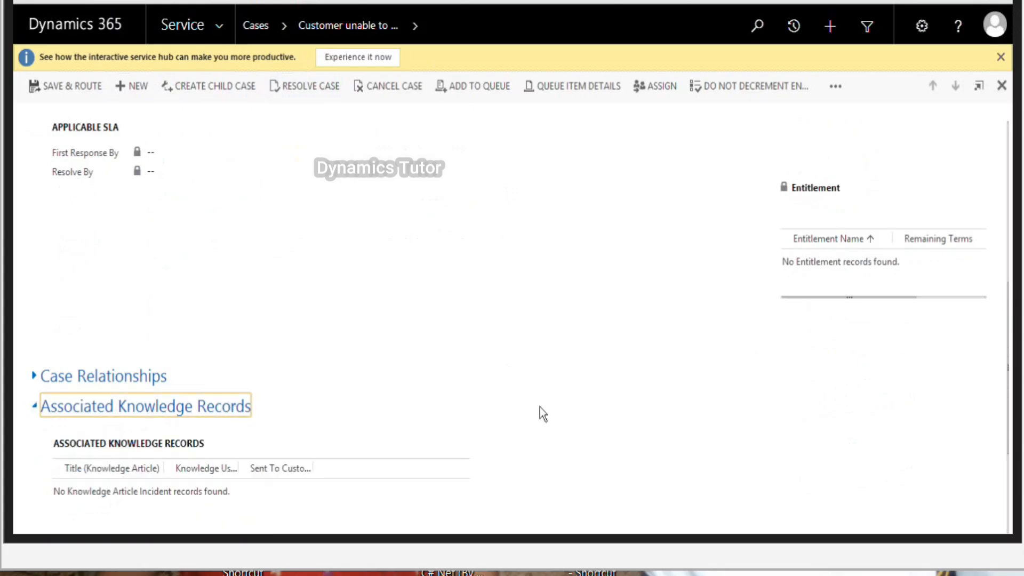
{"action": "scroll", "coordinate": [540, 407], "scroll_direction": "down", "scroll_amount": 4}
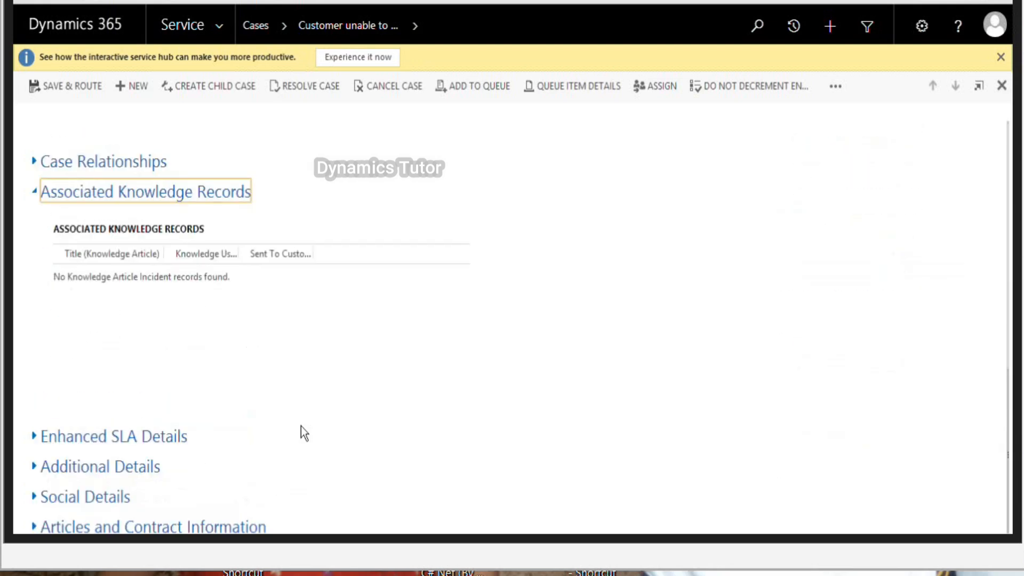
{"action": "left_click", "coordinate": [228, 528]}
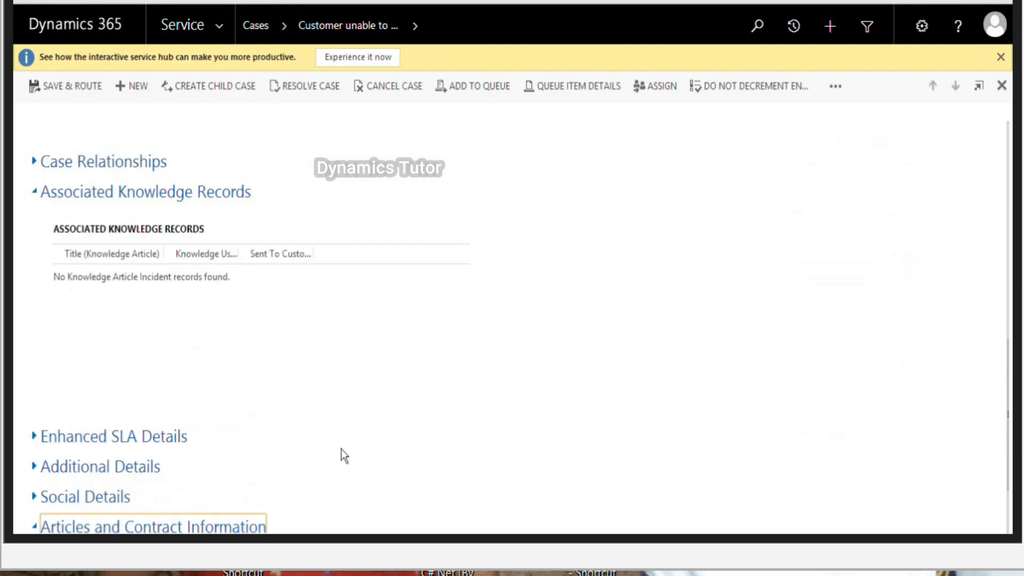
{"action": "scroll", "coordinate": [341, 449], "scroll_direction": "down", "scroll_amount": 3}
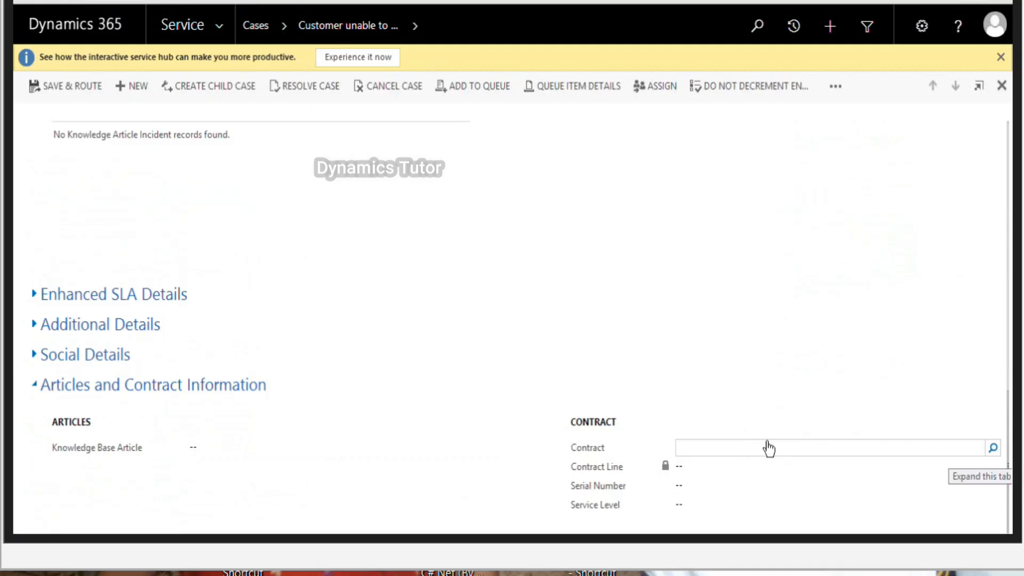
{"action": "left_click", "coordinate": [990, 449]}
{"action": "left_click", "coordinate": [746, 469]}
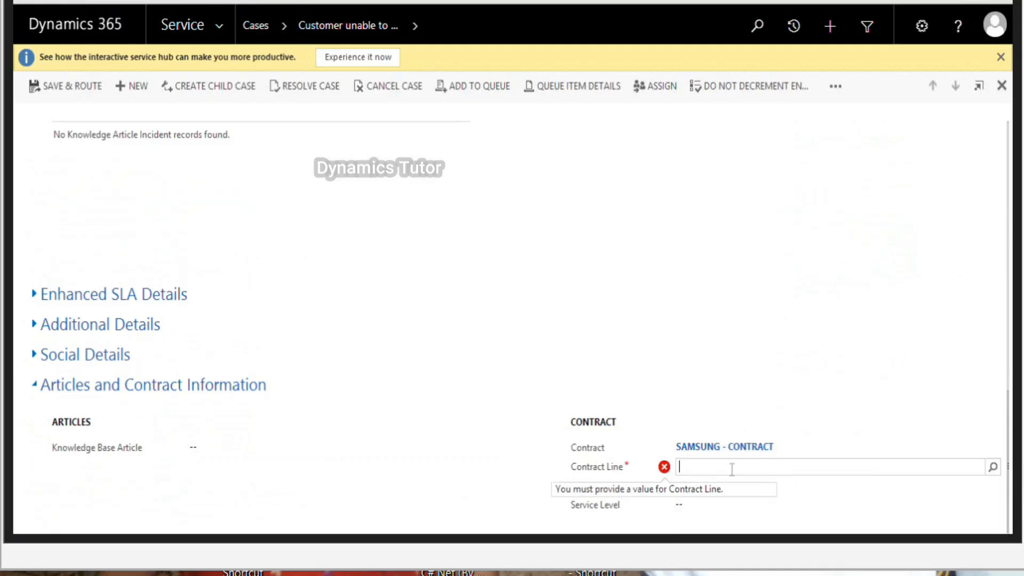
{"action": "left_click", "coordinate": [992, 468]}
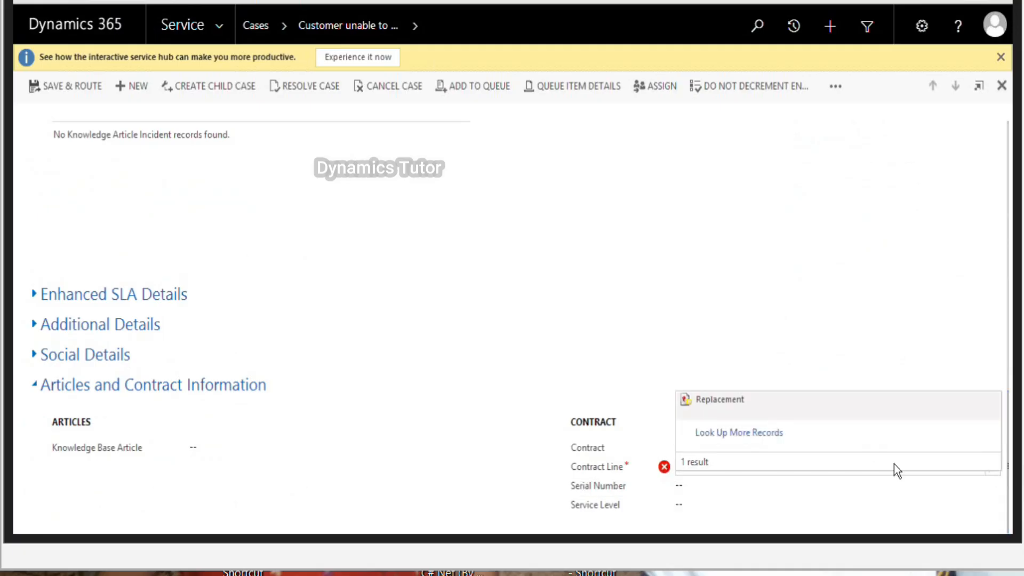
{"action": "left_click", "coordinate": [703, 408]}
Step: Search the articles for "Customer unable to Connect" and add the matching article as the case's Knowledge Base Article
{"action": "left_click", "coordinate": [213, 450]}
{"action": "left_click", "coordinate": [506, 449]}
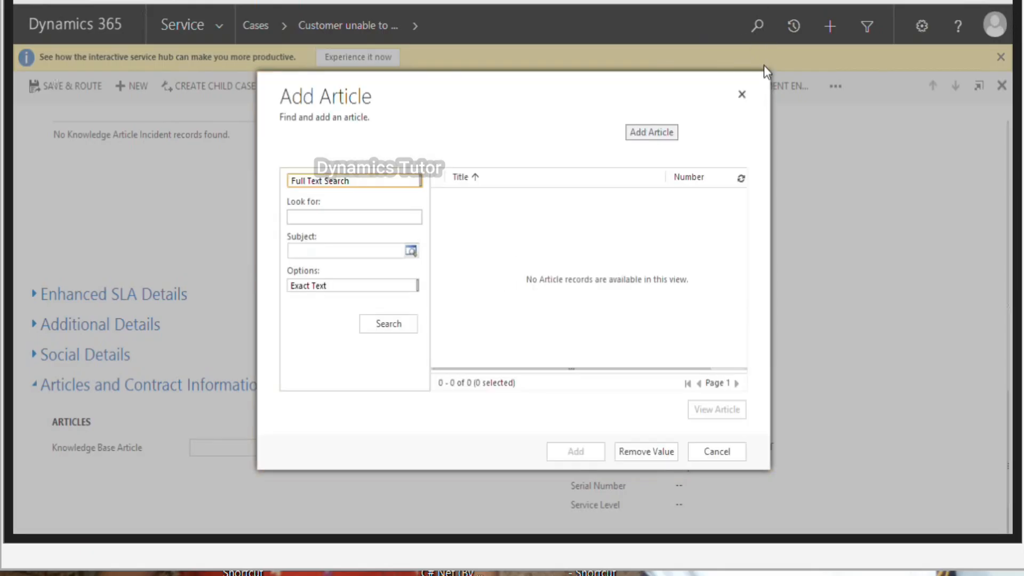
{"action": "left_click", "coordinate": [315, 219]}
{"action": "type", "text": "Customer unable to Connect"}
{"action": "left_click", "coordinate": [396, 328]}
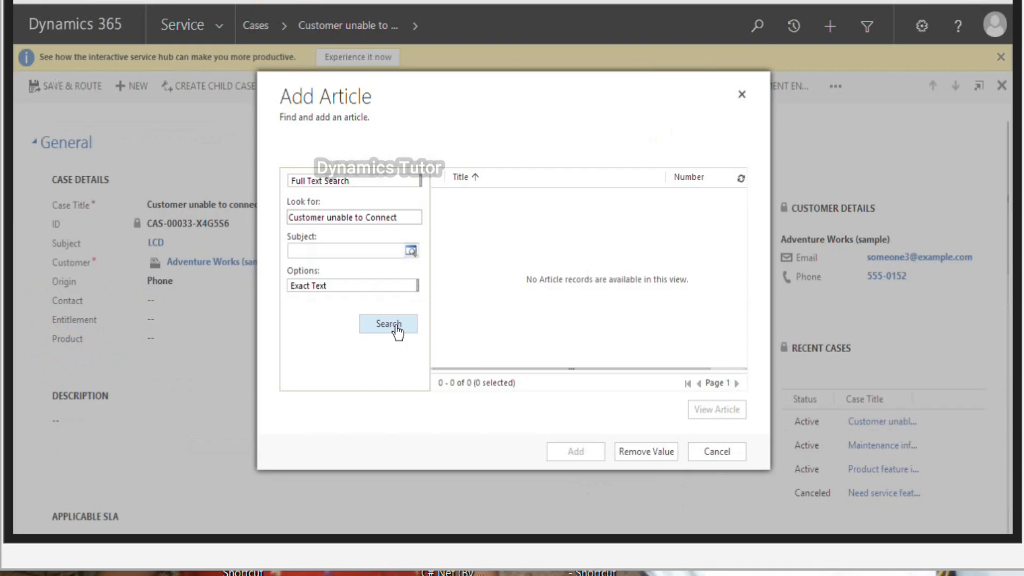
{"action": "left_click", "coordinate": [444, 199]}
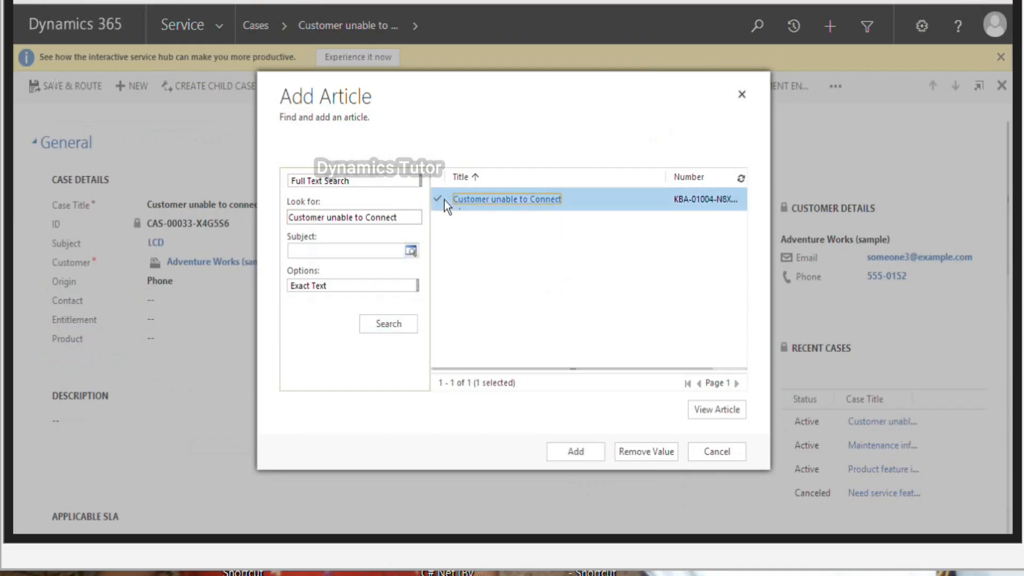
{"action": "left_click", "coordinate": [589, 452]}
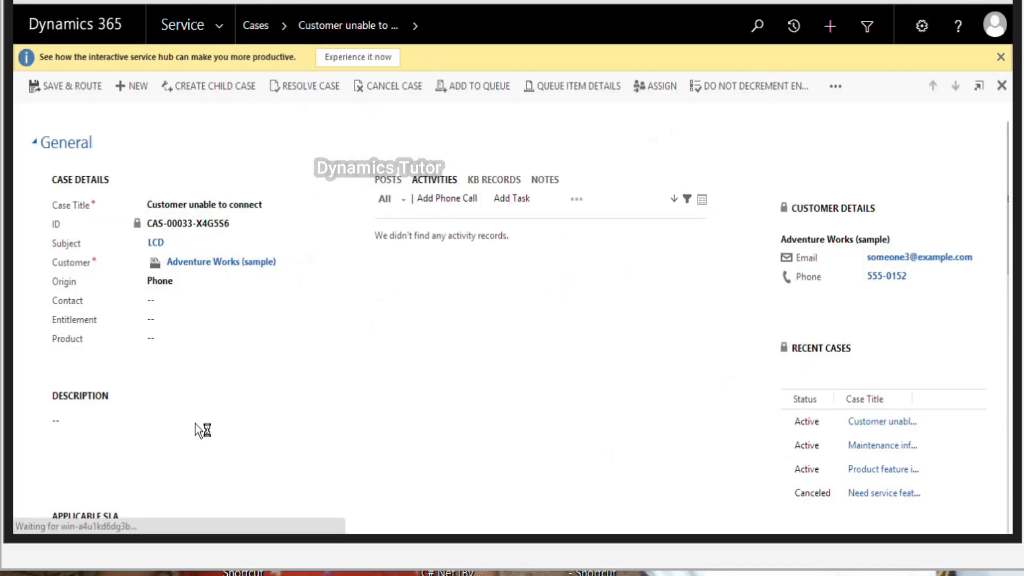
Step: Turn on Show article in the case's Articles and Contract Information section and look through the article content
{"action": "scroll", "coordinate": [363, 398], "scroll_direction": "down", "scroll_amount": 10}
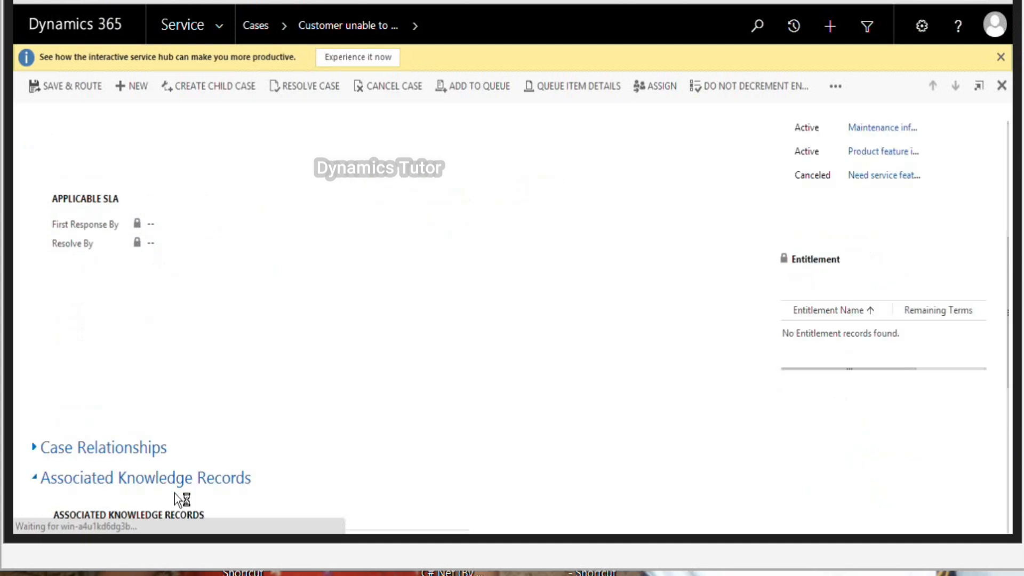
{"action": "scroll", "coordinate": [170, 474], "scroll_direction": "down", "scroll_amount": 1}
{"action": "left_click", "coordinate": [59, 467]}
{"action": "scroll", "coordinate": [448, 369], "scroll_direction": "down", "scroll_amount": 5}
{"action": "scroll", "coordinate": [356, 347], "scroll_direction": "up", "scroll_amount": 5}
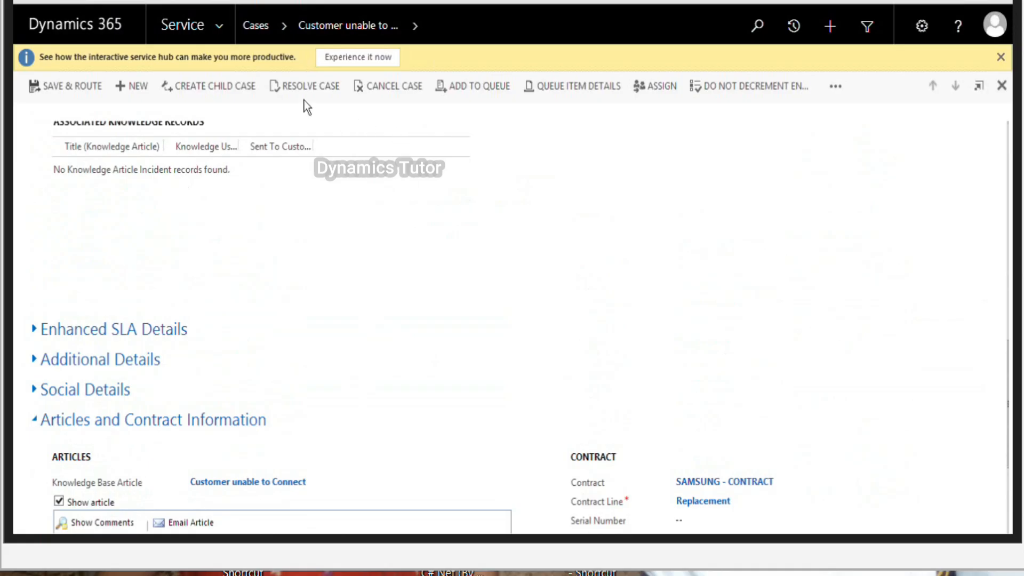
Step: Resolve the case as Problem Solved with the resolution text "Resolved"
{"action": "left_click", "coordinate": [300, 86]}
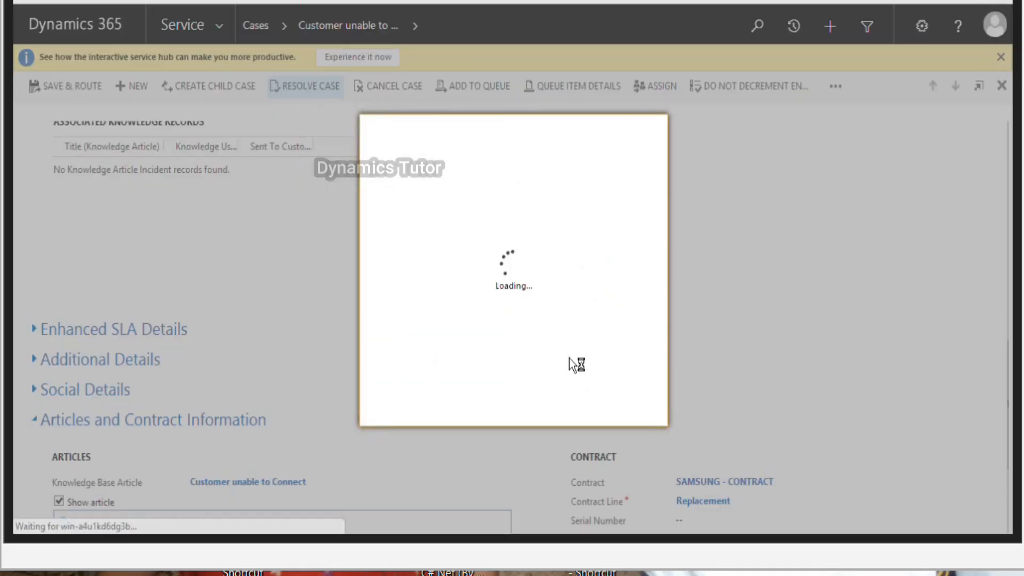
{"action": "left_click", "coordinate": [555, 235]}
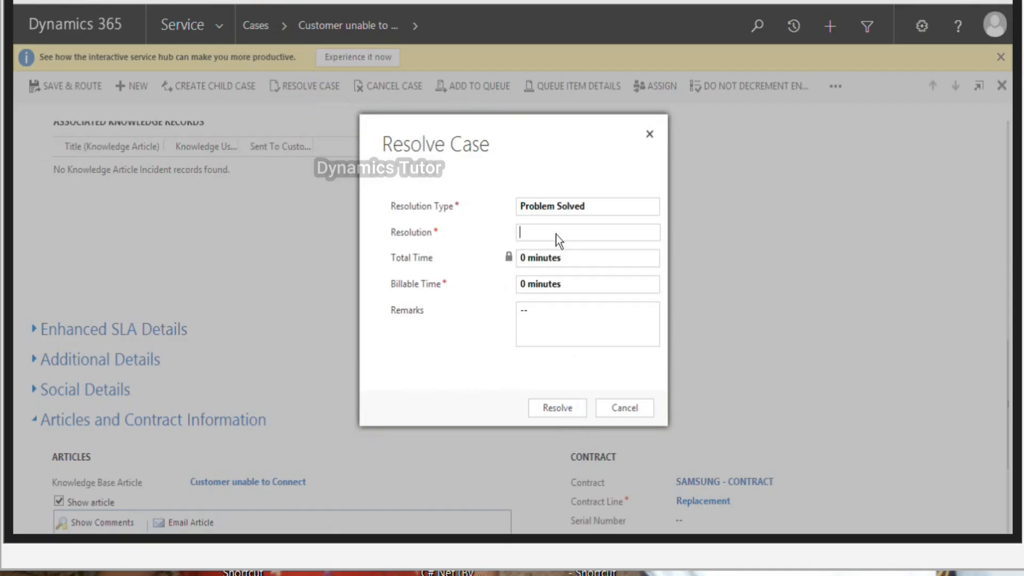
{"action": "type", "text": "Resolved"}
{"action": "left_click", "coordinate": [566, 408]}
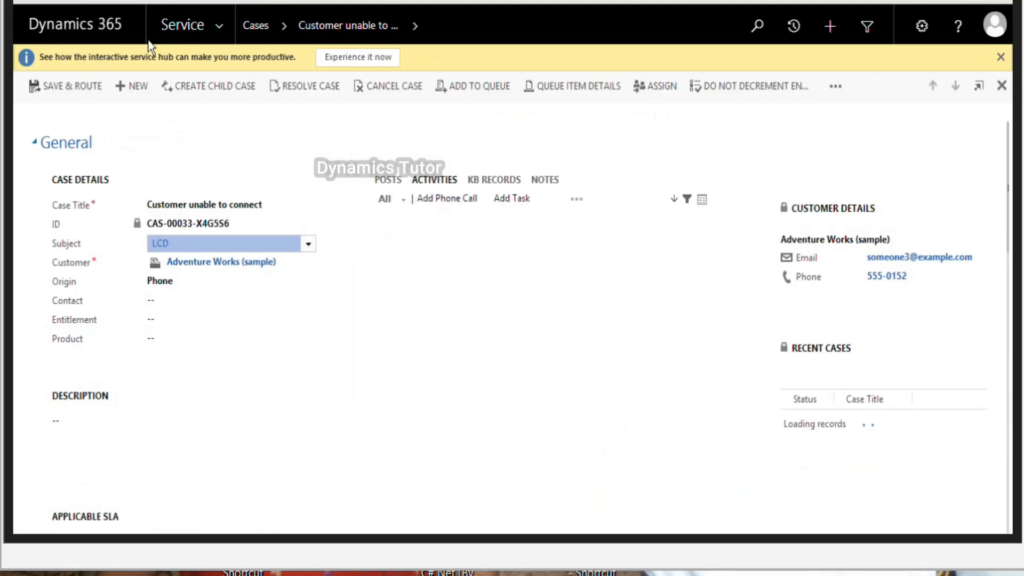
Step: Create and save a new case titled "Customer unable to Connect" for the customer Adventure Works (sample)
{"action": "left_click", "coordinate": [52, 89]}
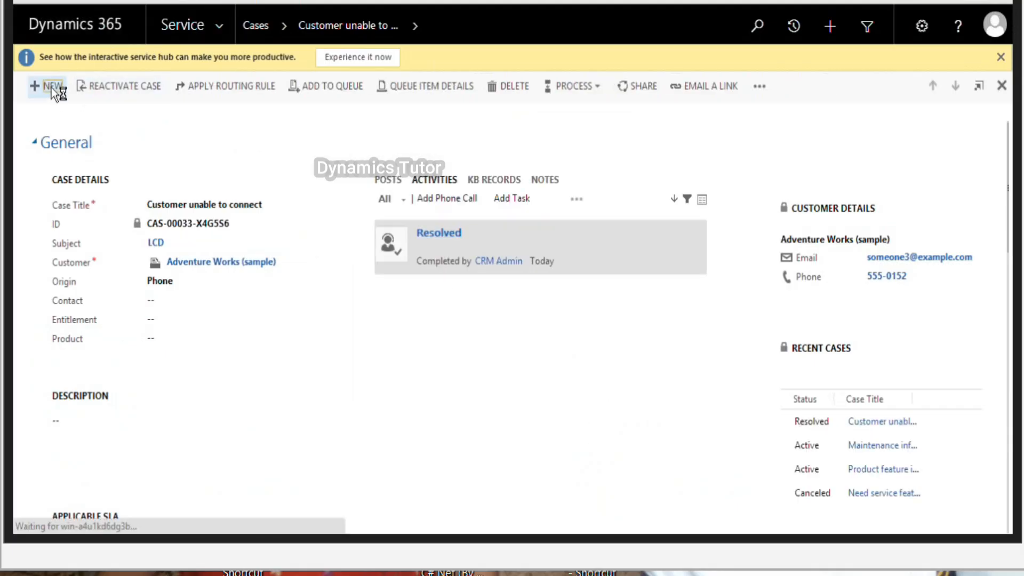
{"action": "type", "text": "Customer unable to Connect"}
{"action": "left_click", "coordinate": [187, 251]}
{"action": "type", "text": "adv"}
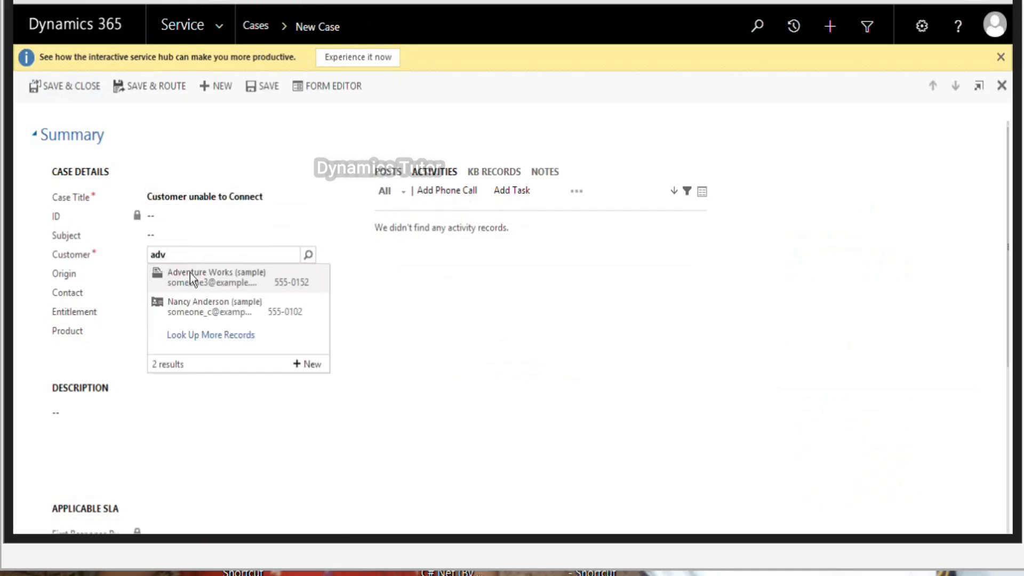
{"action": "left_click", "coordinate": [190, 273]}
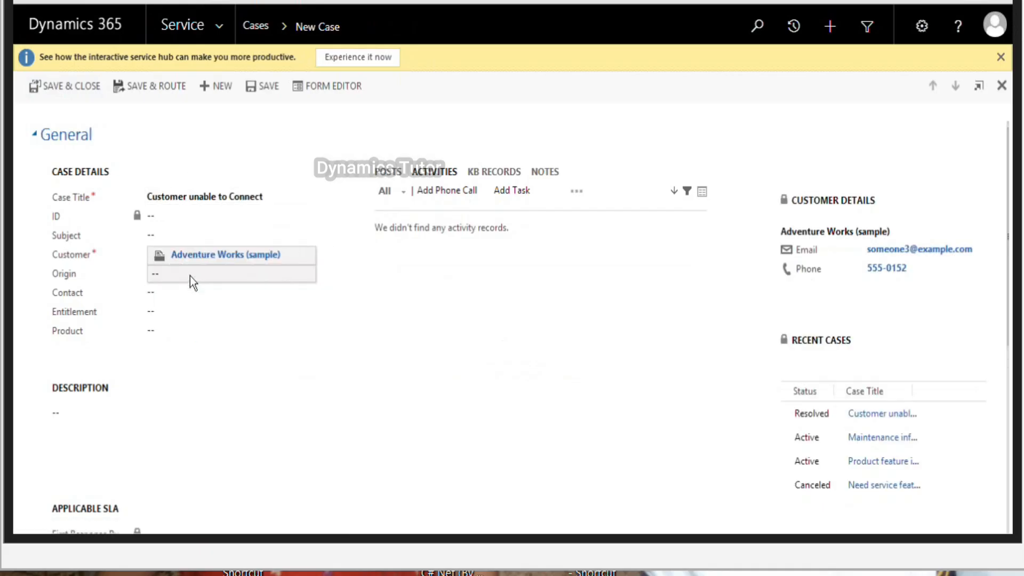
{"action": "left_click", "coordinate": [265, 87]}
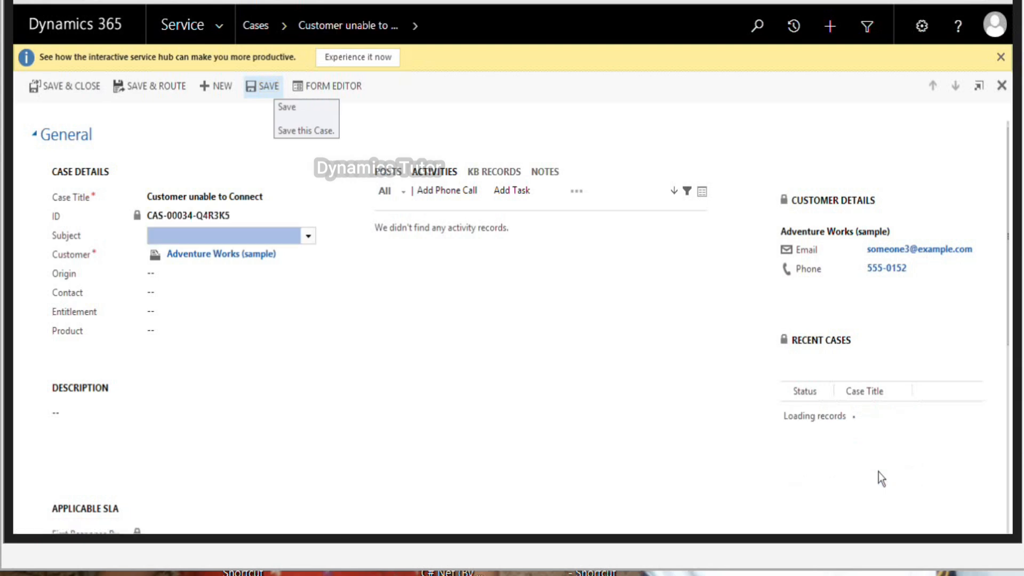
Step: Try to set the new case's contract to SAMSUNG - CONTRACT and look up a contract line for it
{"action": "scroll", "coordinate": [878, 464], "scroll_direction": "down", "scroll_amount": 5}
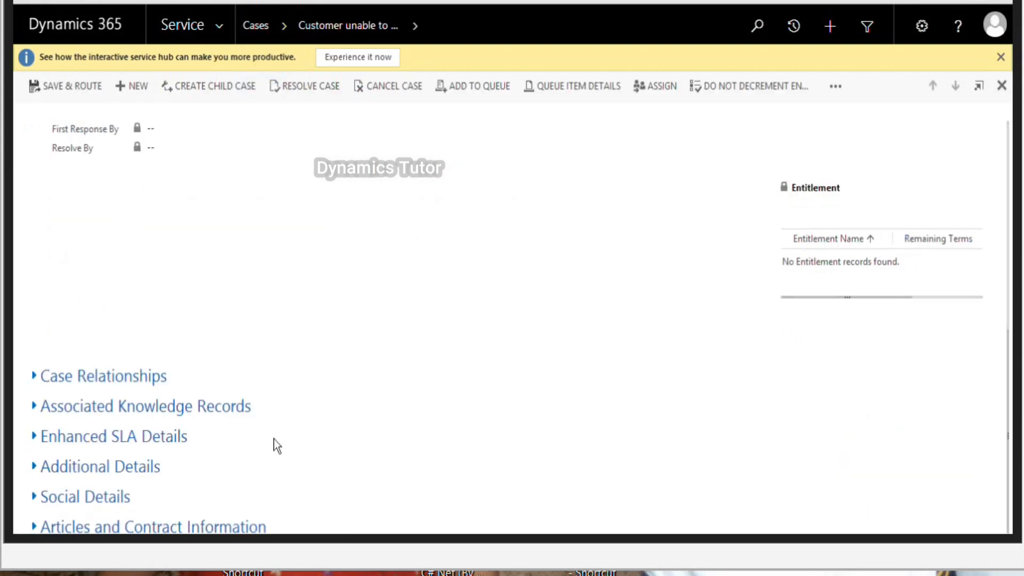
{"action": "left_click", "coordinate": [168, 522]}
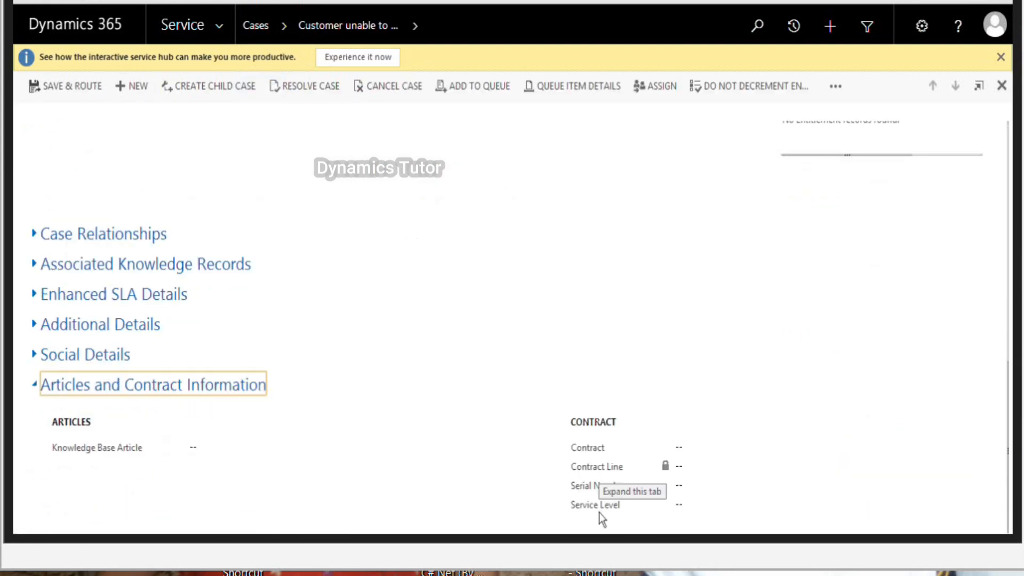
{"action": "left_click", "coordinate": [691, 446]}
{"action": "left_click", "coordinate": [993, 447]}
{"action": "left_click", "coordinate": [733, 464]}
{"action": "left_click", "coordinate": [732, 466]}
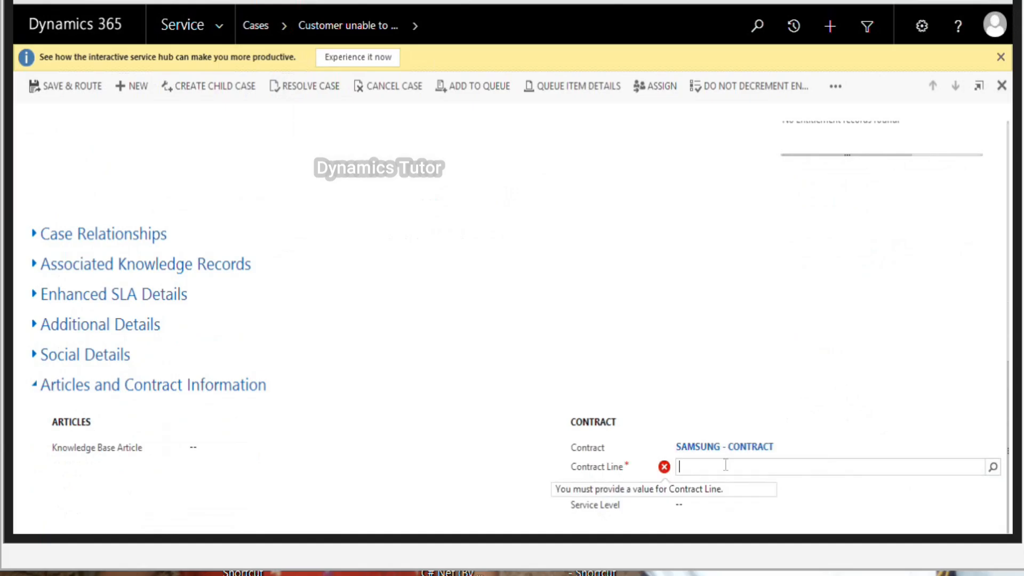
{"action": "left_click", "coordinate": [991, 467]}
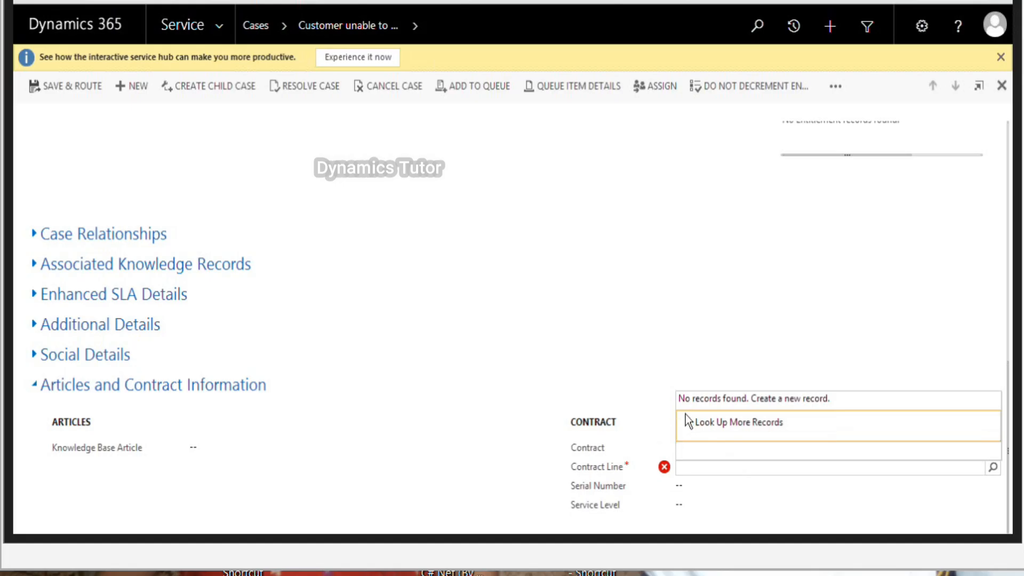
{"action": "left_click", "coordinate": [658, 423]}
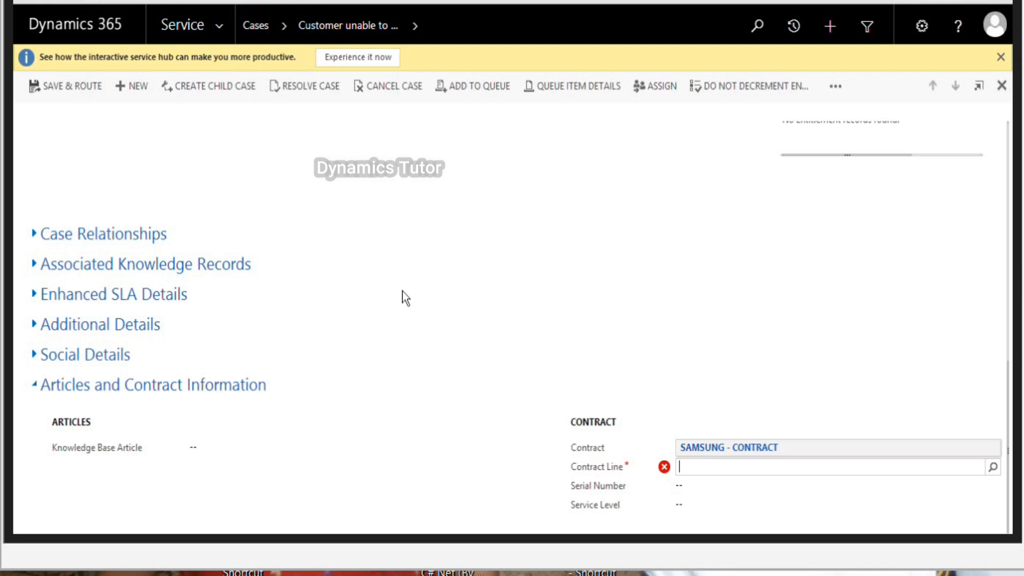
Step: Open the case's customer account Adventure Works (sample), discarding the unsaved case changes
{"action": "scroll", "coordinate": [352, 324], "scroll_direction": "up", "scroll_amount": 10}
{"action": "left_click", "coordinate": [215, 272]}
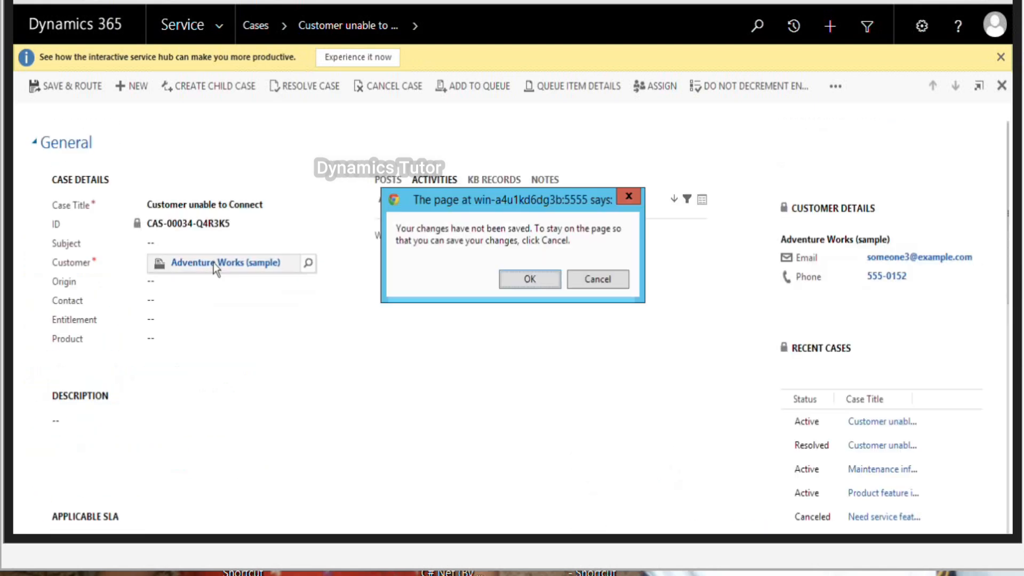
{"action": "left_click", "coordinate": [502, 280]}
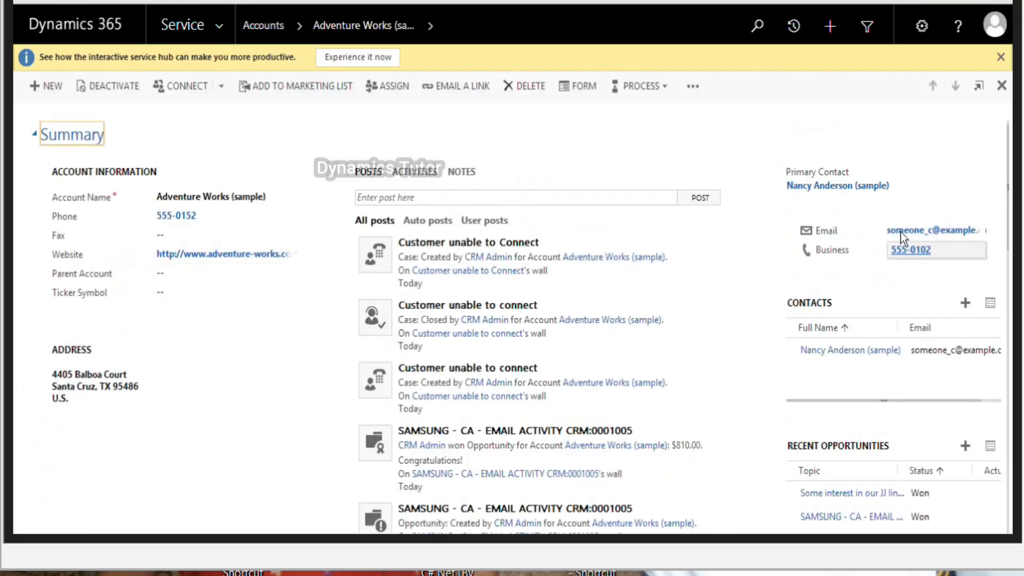
Step: Examine the account's posts, recent opportunities, recent cases, active entitlements and details
{"action": "scroll", "coordinate": [901, 235], "scroll_direction": "down", "scroll_amount": 9}
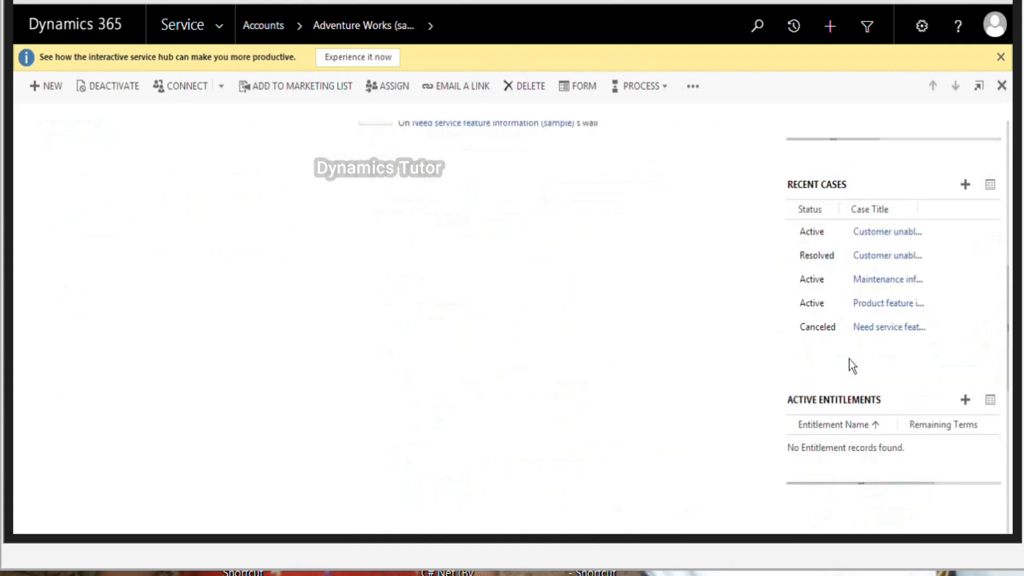
{"action": "scroll", "coordinate": [850, 248], "scroll_direction": "down", "scroll_amount": 7}
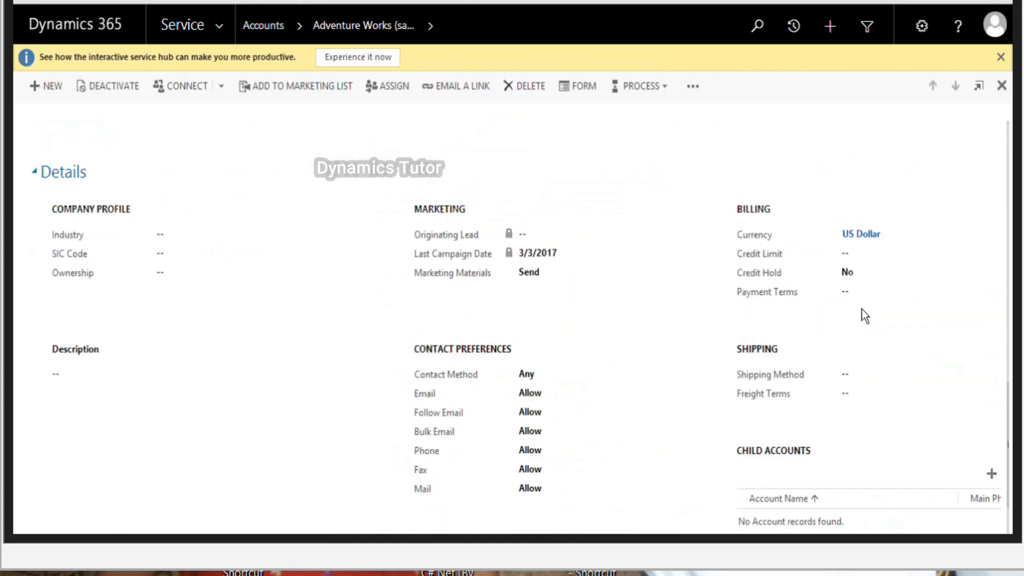
{"action": "scroll", "coordinate": [864, 317], "scroll_direction": "down", "scroll_amount": 2}
{"action": "scroll", "coordinate": [896, 391], "scroll_direction": "up", "scroll_amount": 10}
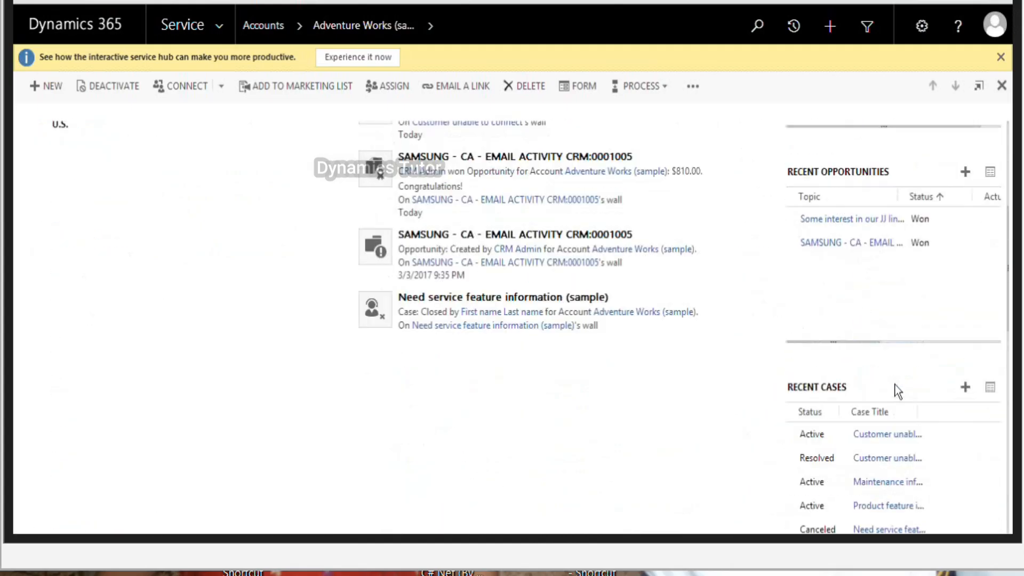
{"action": "scroll", "coordinate": [887, 385], "scroll_direction": "up", "scroll_amount": 5}
{"action": "scroll", "coordinate": [607, 297], "scroll_direction": "down", "scroll_amount": 3}
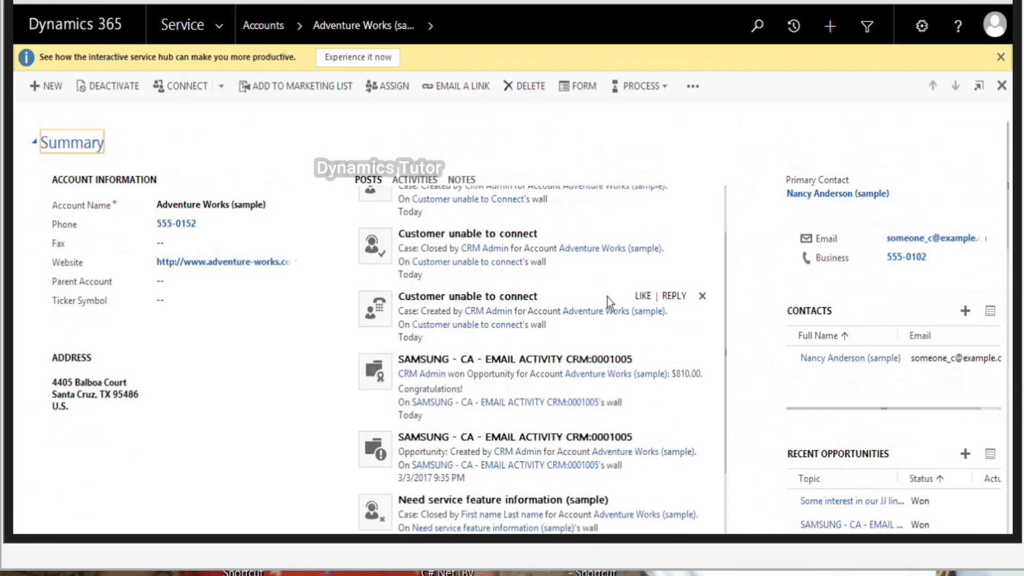
{"action": "scroll", "coordinate": [645, 315], "scroll_direction": "down", "scroll_amount": 3}
{"action": "scroll", "coordinate": [745, 343], "scroll_direction": "down", "scroll_amount": 15}
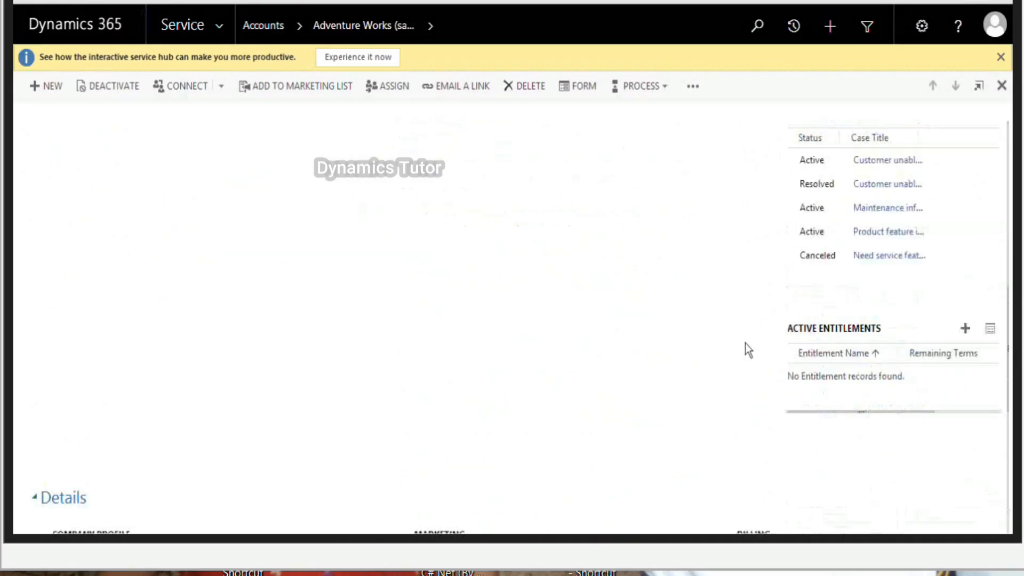
{"action": "scroll", "coordinate": [746, 344], "scroll_direction": "up", "scroll_amount": 7}
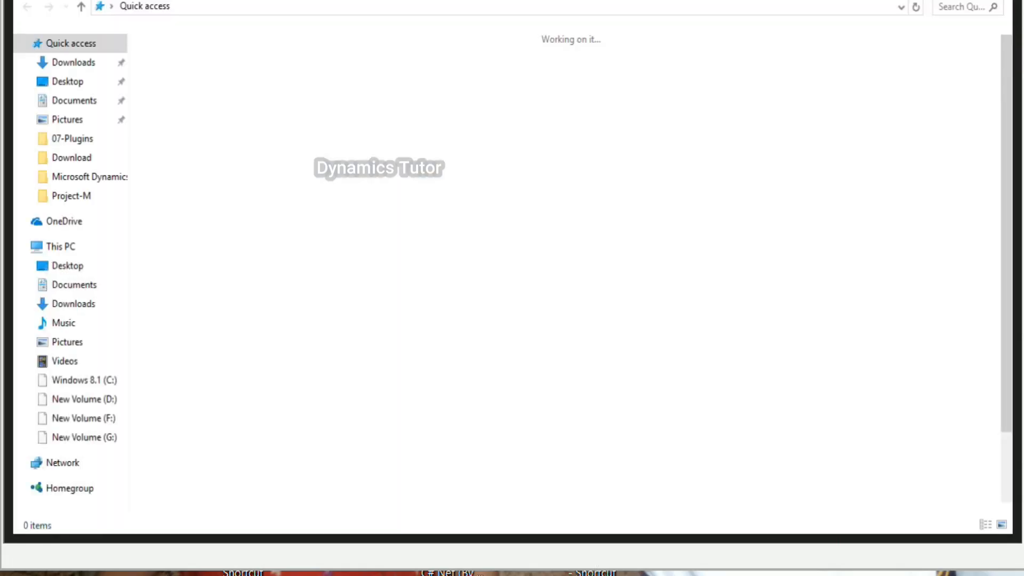
Step: Switch to File Explorer, open "The Flow in Microsoft CRM" presentation from the Microsoft Dynamics Training - 2015 folder, dismiss the activation notice and maximize PowerPoint
{"action": "double_click", "coordinate": [401, 120]}
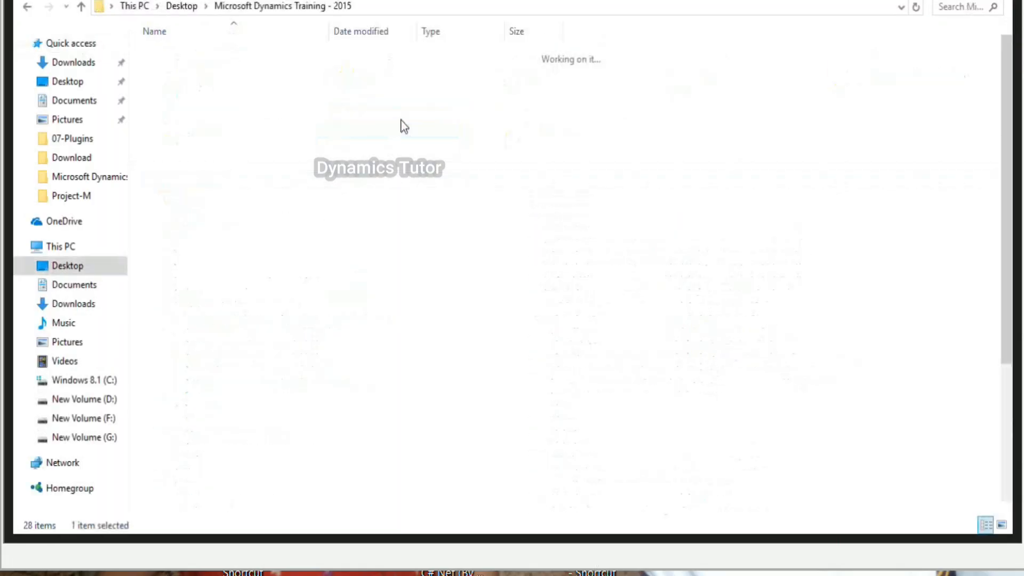
{"action": "scroll", "coordinate": [240, 352], "scroll_direction": "down", "scroll_amount": 4}
{"action": "double_click", "coordinate": [233, 290]}
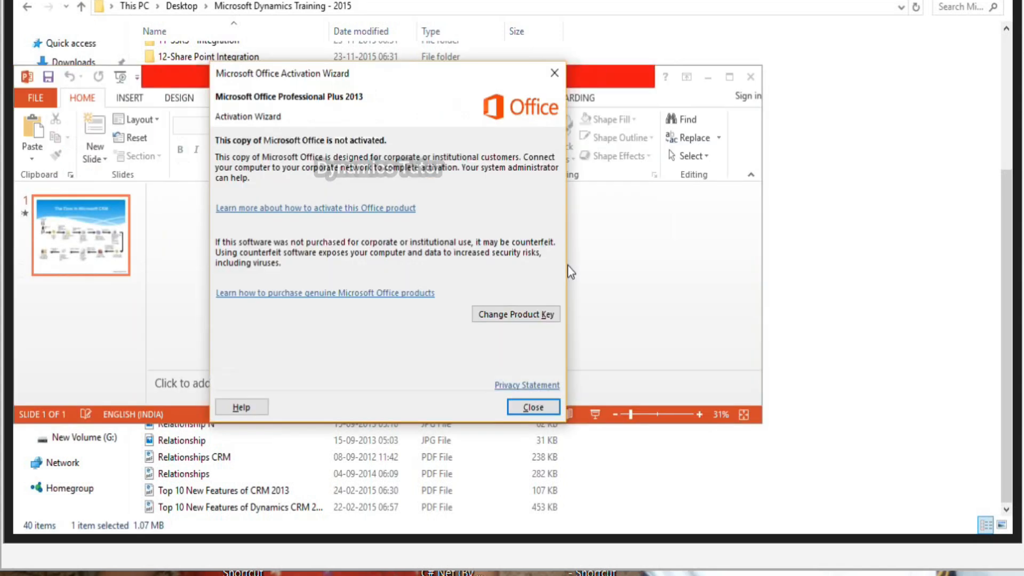
{"action": "left_click", "coordinate": [543, 411]}
{"action": "double_click", "coordinate": [597, 78]}
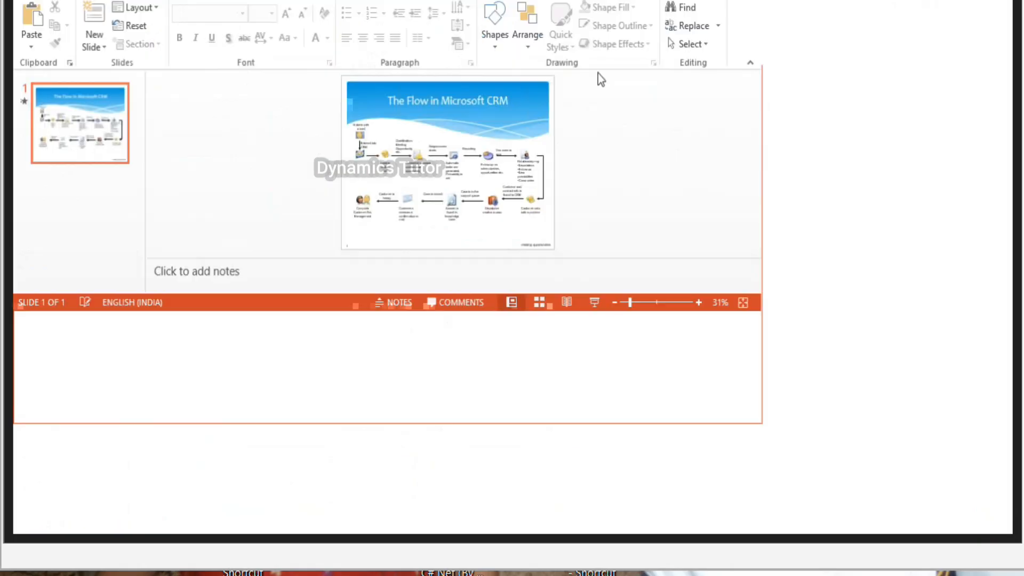
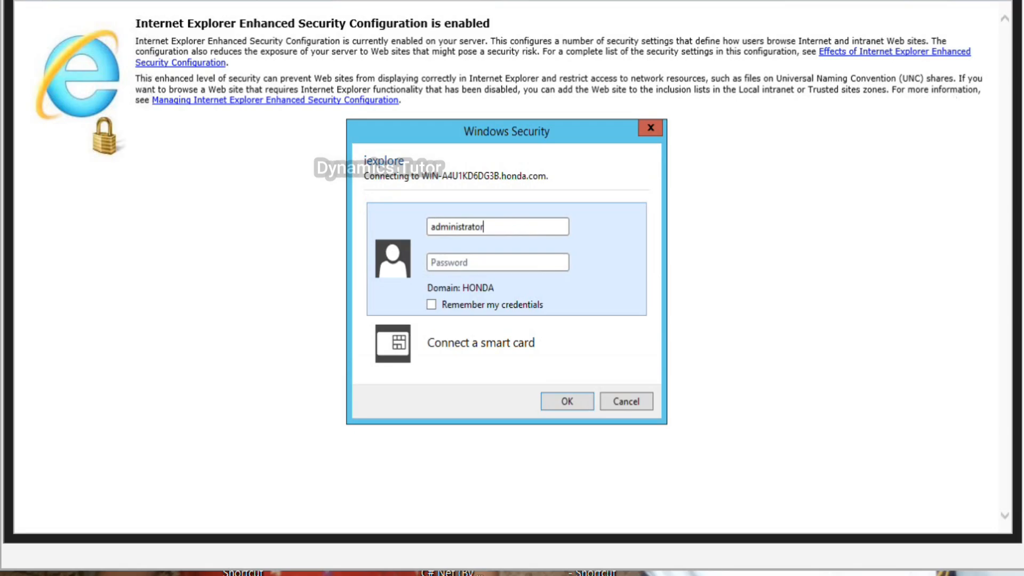
Step: Sign in to Dynamics 365 from Internet Explorer with the administrator account's password and dismiss the pending email warning
{"action": "type", "text": "••••••••"}
{"action": "key", "text": "Return"}
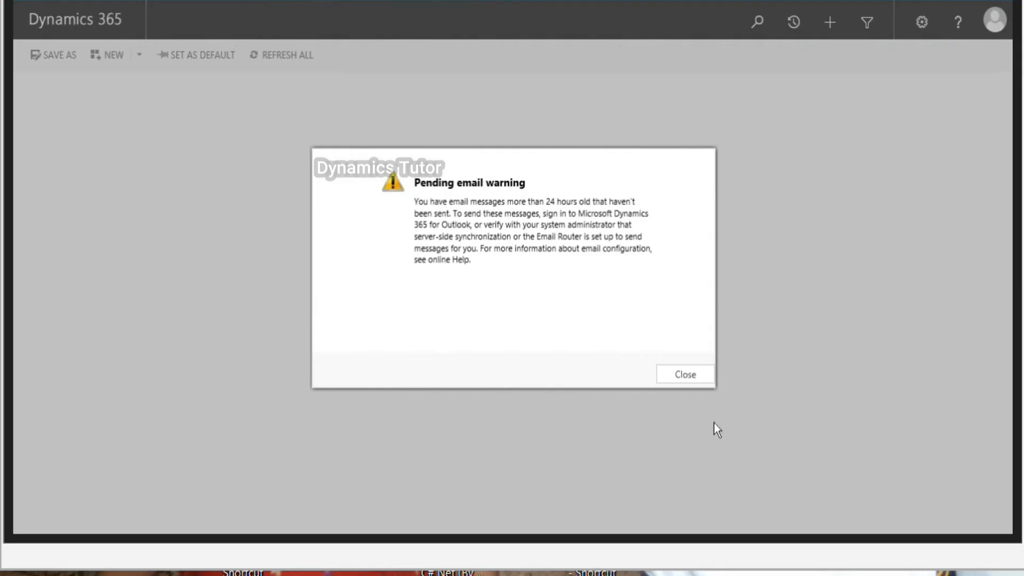
{"action": "left_click", "coordinate": [693, 376]}
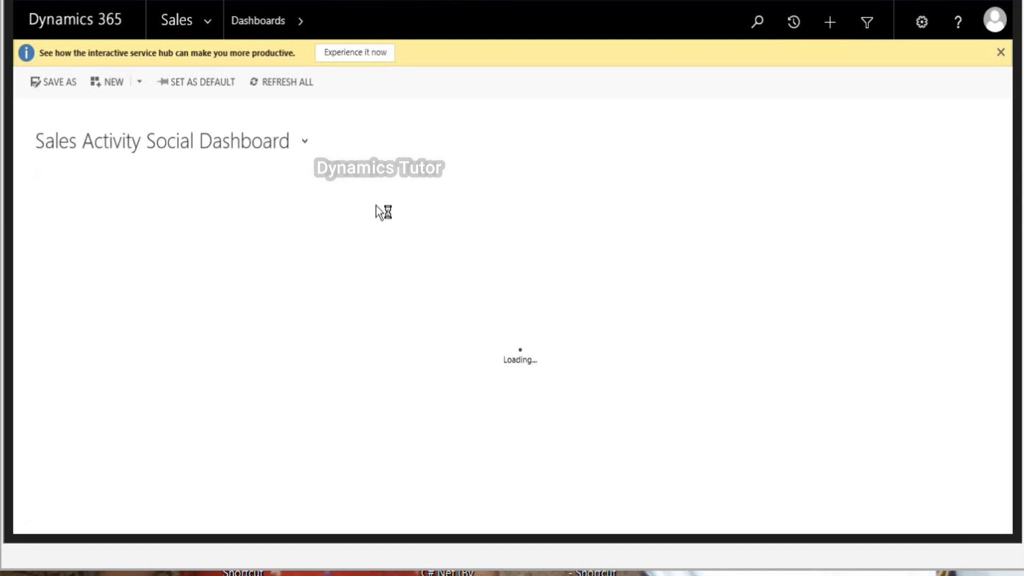
Step: Open Service Management in the Settings area
{"action": "left_click", "coordinate": [213, 22]}
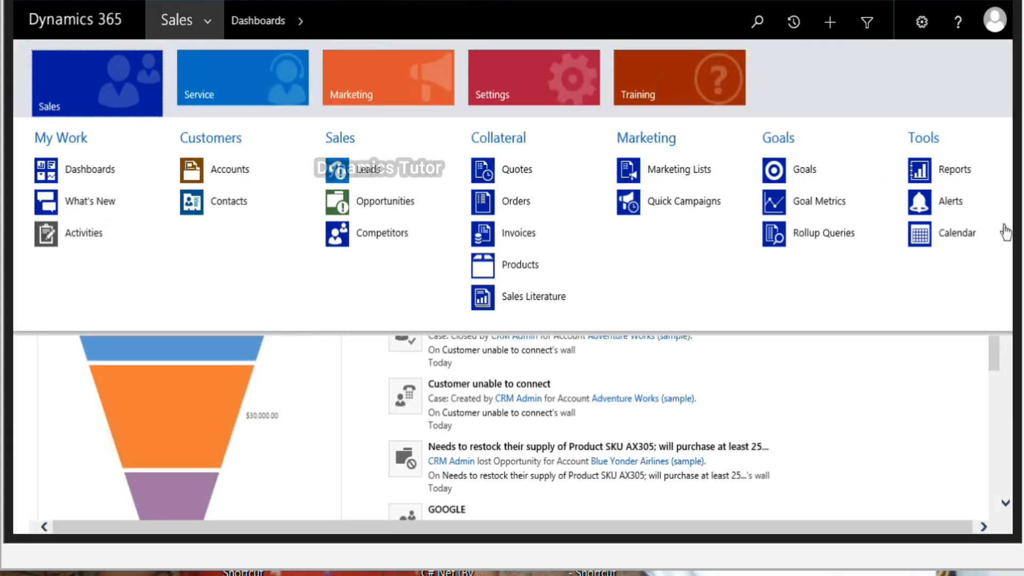
{"action": "left_click", "coordinate": [534, 76]}
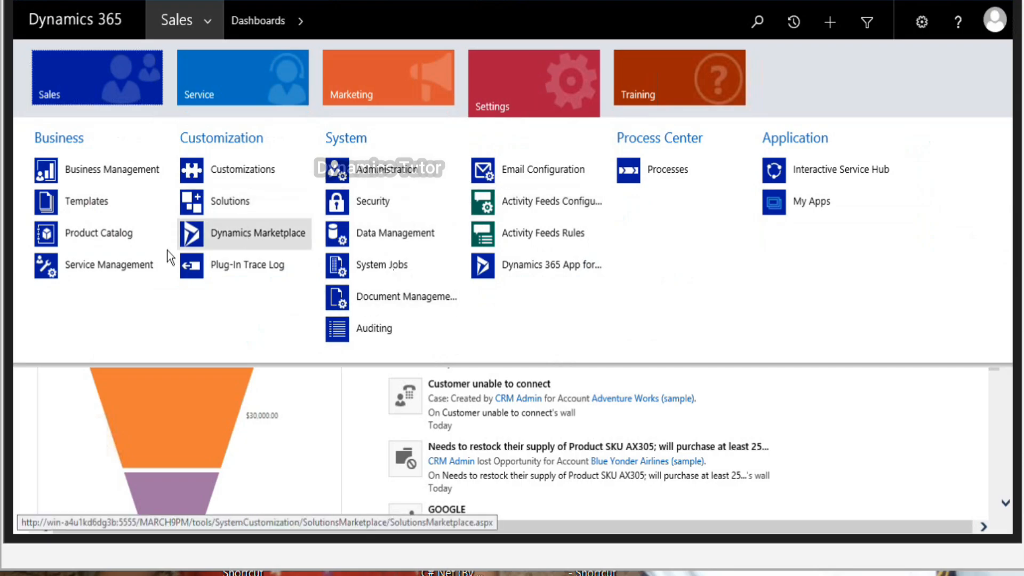
{"action": "left_click", "coordinate": [150, 265]}
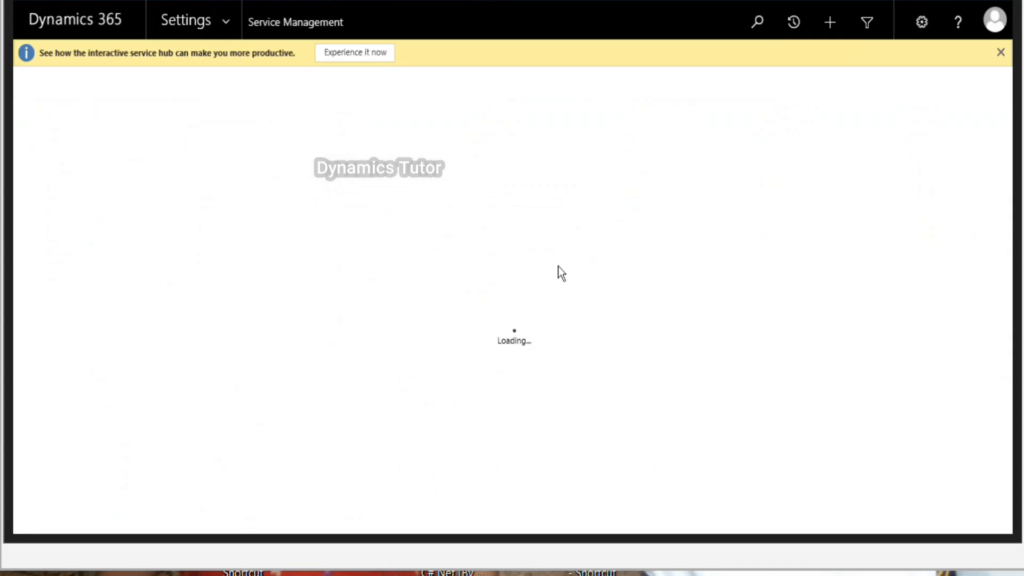
Step: Create a holiday schedule named "New Year" in Service Management
{"action": "scroll", "coordinate": [248, 338], "scroll_direction": "down", "scroll_amount": 2}
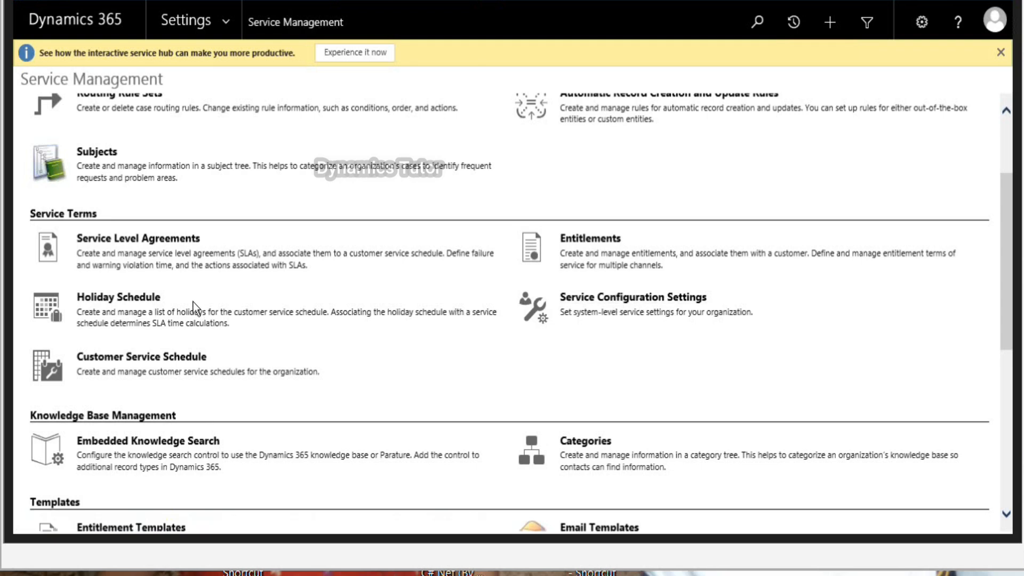
{"action": "left_click", "coordinate": [118, 301]}
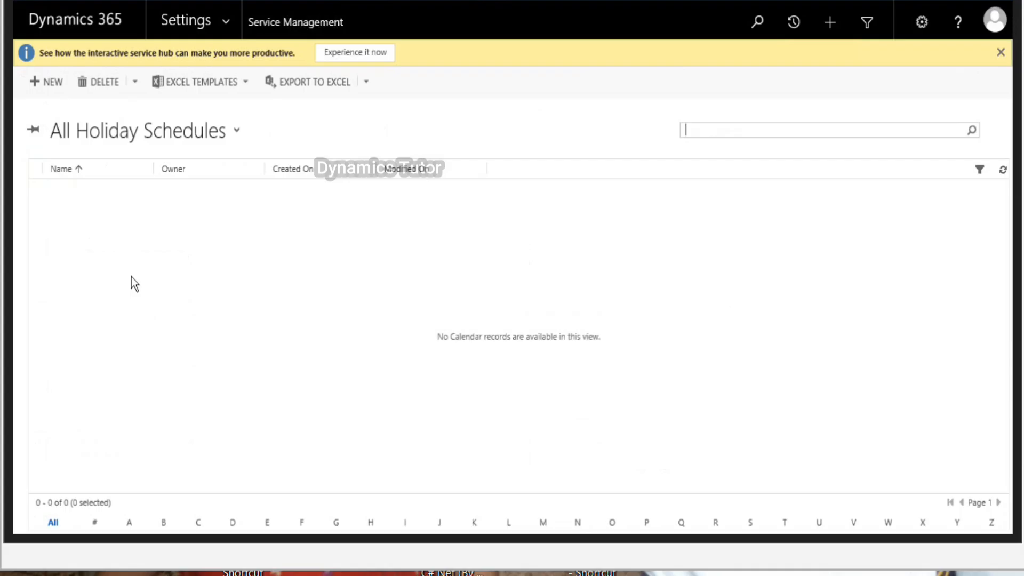
{"action": "left_click", "coordinate": [49, 88]}
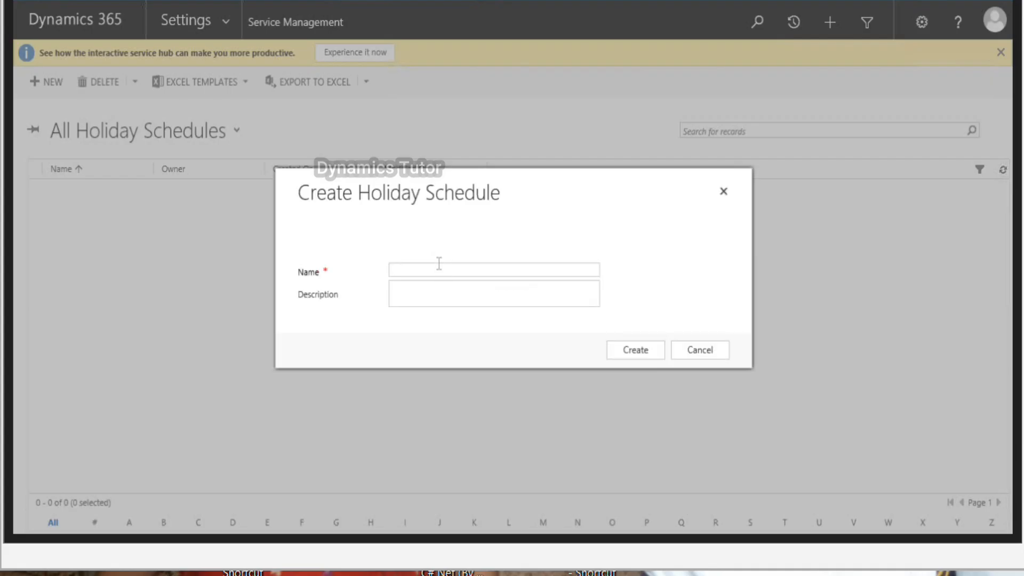
{"action": "type", "text": "New"}
{"action": "key", "text": "BackSpace"}
{"action": "key", "text": "BackSpace"}
{"action": "type", "text": "ew Year"}
{"action": "key", "text": "Tab"}
{"action": "left_click", "coordinate": [644, 347]}
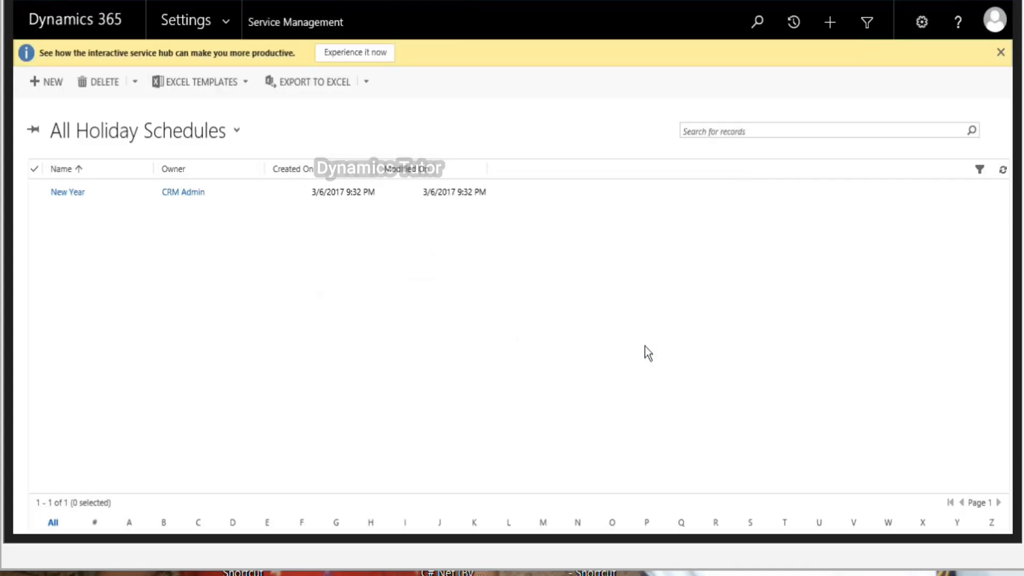
Step: Open the New Year holiday schedule and start a new holiday named "New Year"
{"action": "double_click", "coordinate": [226, 192]}
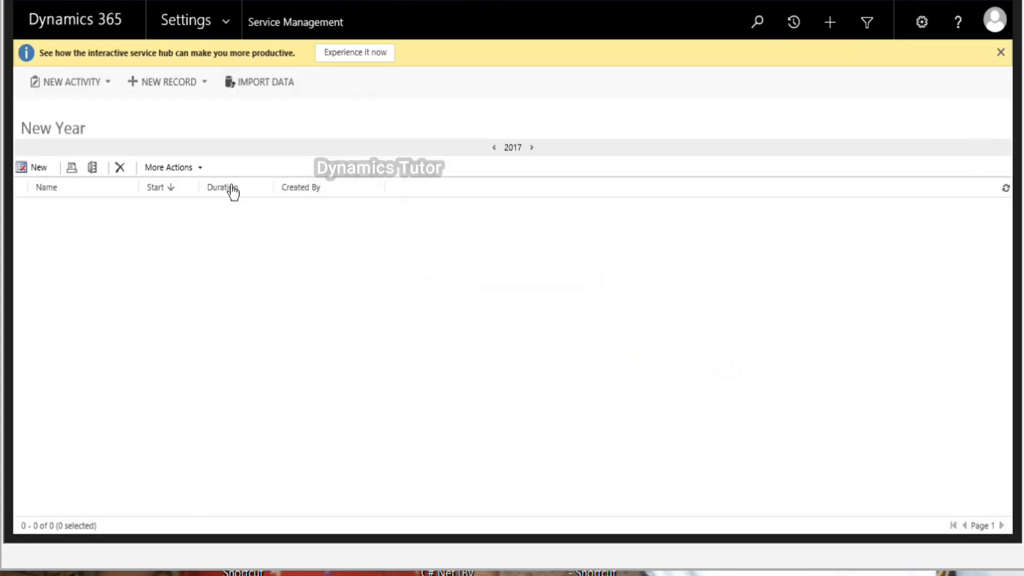
{"action": "left_click", "coordinate": [38, 168]}
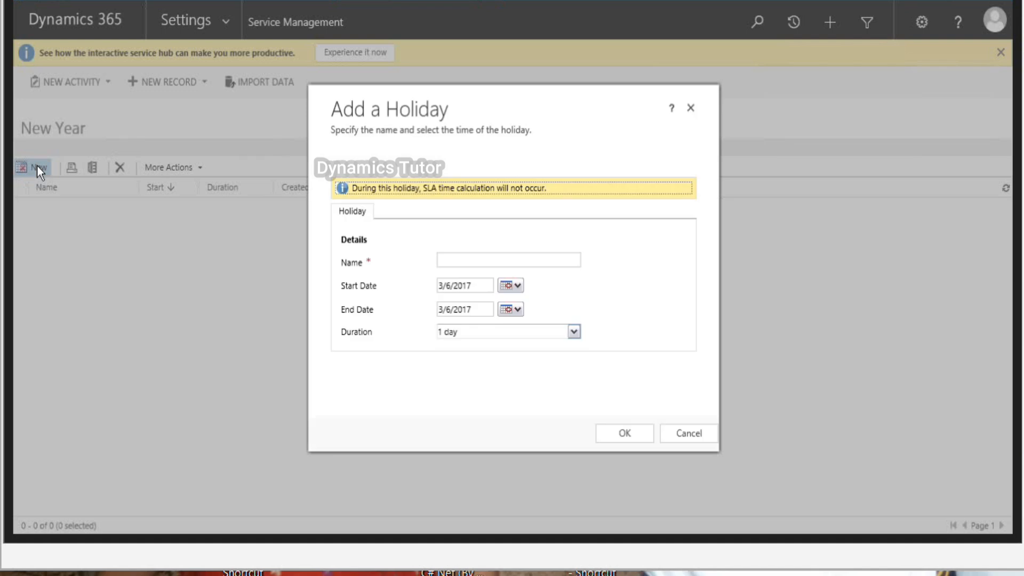
{"action": "type", "text": "New Year"}
{"action": "key", "text": "Tab"}
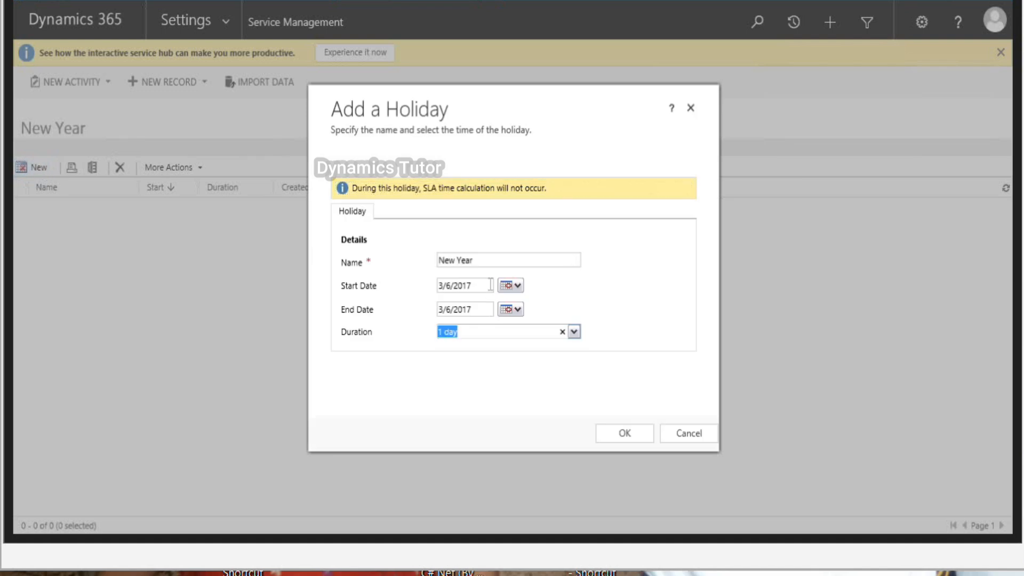
Step: Set the holiday's start date to January 1, 2018 and save the holiday
{"action": "left_click", "coordinate": [445, 287]}
{"action": "key", "text": "BackSpace"}
{"action": "type", "text": "01"}
{"action": "key", "text": "Tab"}
{"action": "left_click", "coordinate": [452, 288]}
{"action": "key", "text": "BackSpace"}
{"action": "type", "text": "1"}
{"action": "key", "text": "Tab"}
{"action": "type", "text": "8"}
{"action": "key", "text": "Tab"}
{"action": "left_click", "coordinate": [629, 433]}
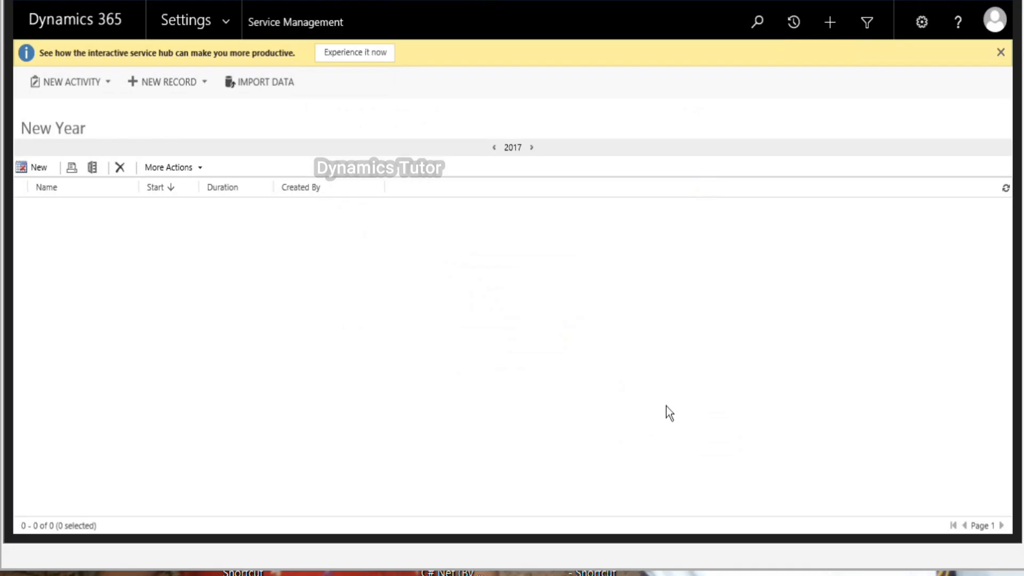
Step: Create a customer service schedule named "CSR" in Service Management
{"action": "left_click", "coordinate": [292, 26]}
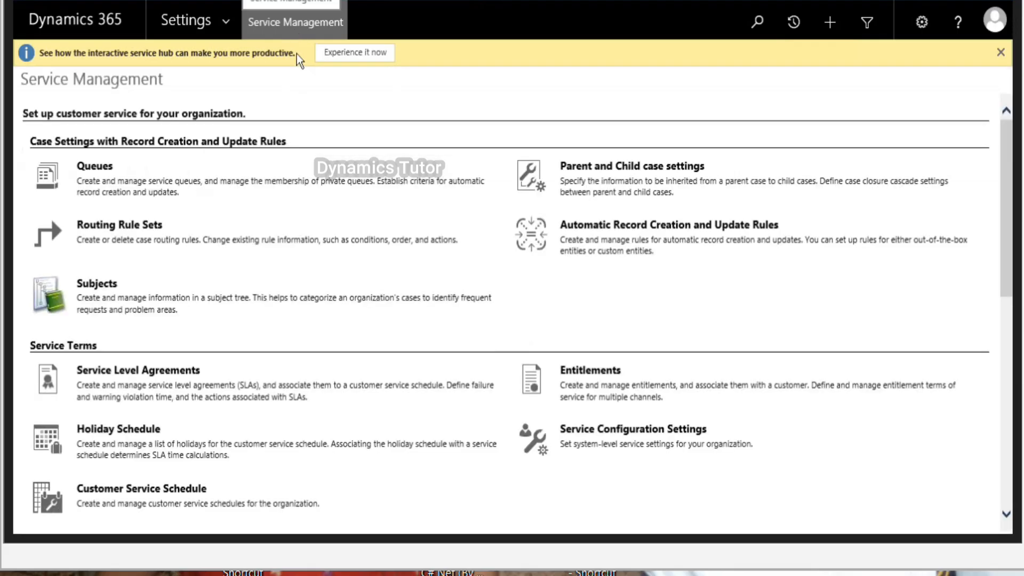
{"action": "scroll", "coordinate": [400, 385], "scroll_direction": "down", "scroll_amount": 2}
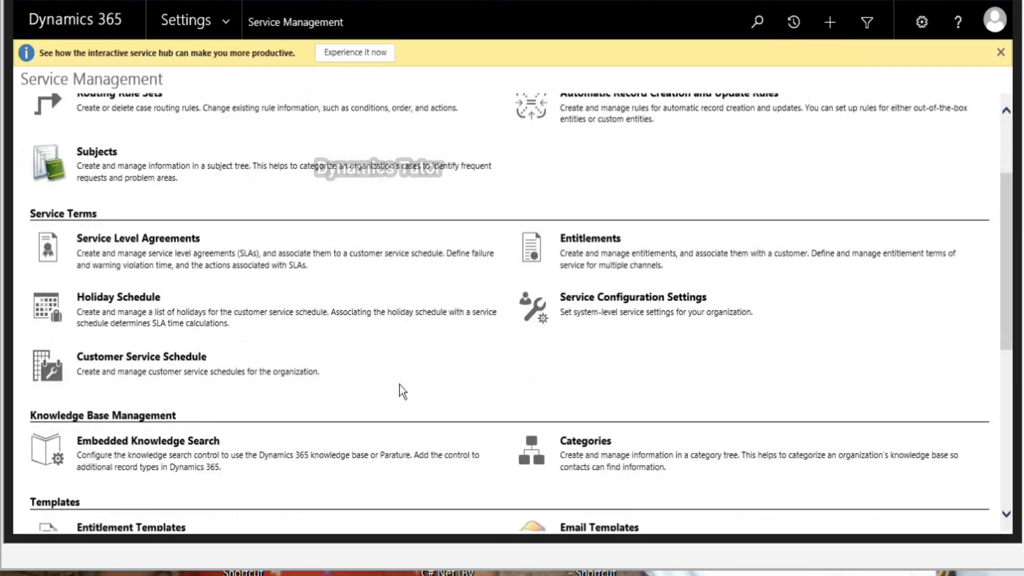
{"action": "left_click", "coordinate": [159, 361]}
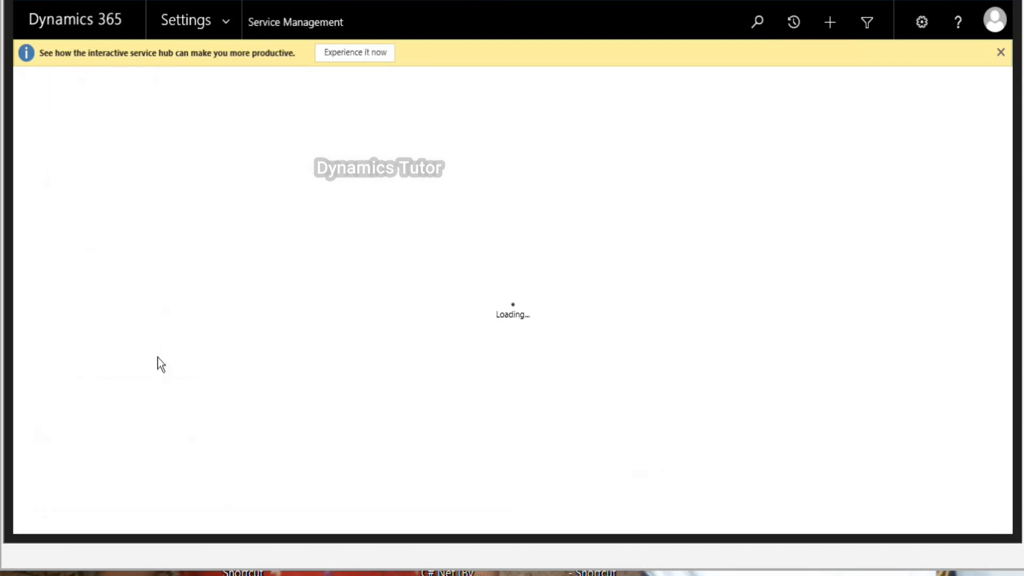
{"action": "left_click", "coordinate": [53, 81]}
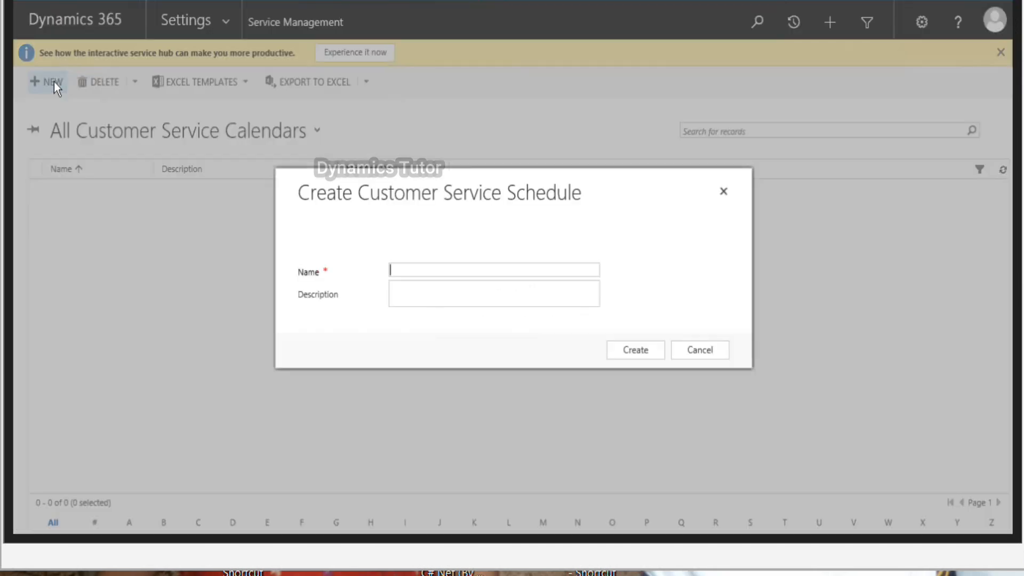
{"action": "type", "text": "CSR"}
{"action": "left_click", "coordinate": [644, 354]}
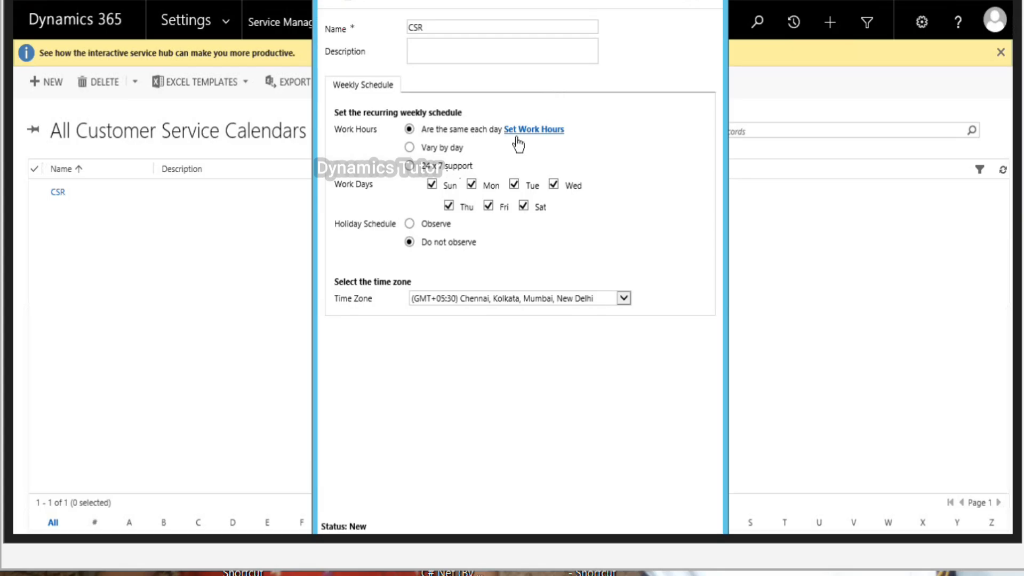
Step: Add breaks from 10:15 to 10:45 AM and 12:30 to 1:00 PM to the CSR schedule's daily work hours and save it
{"action": "left_click", "coordinate": [532, 131]}
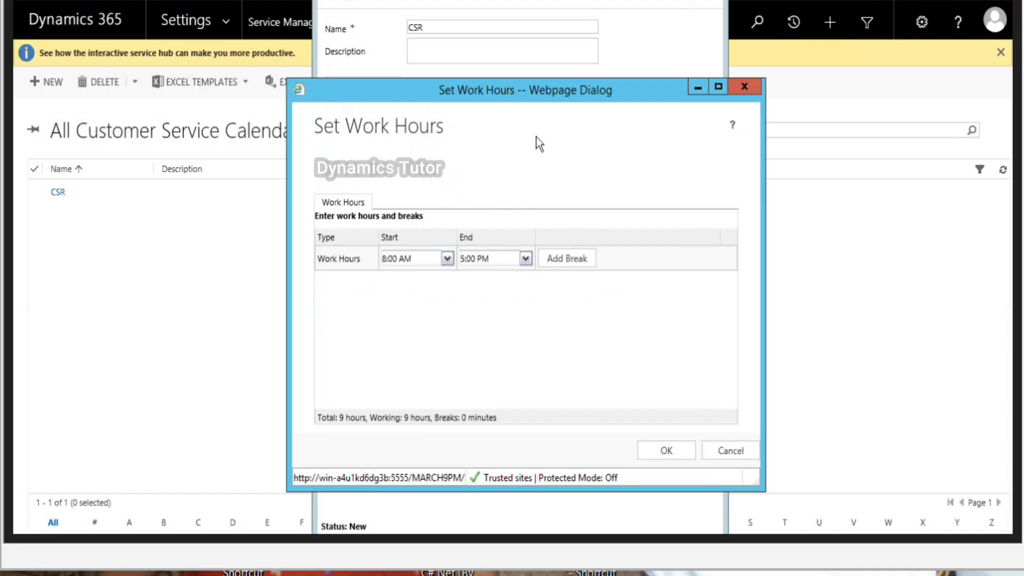
{"action": "left_click", "coordinate": [570, 260]}
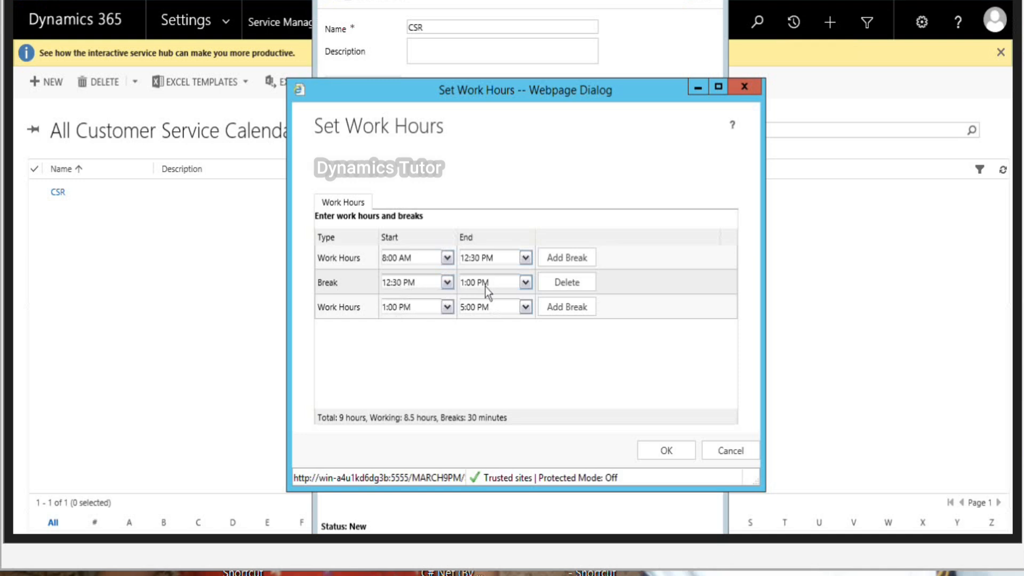
{"action": "left_click", "coordinate": [581, 259]}
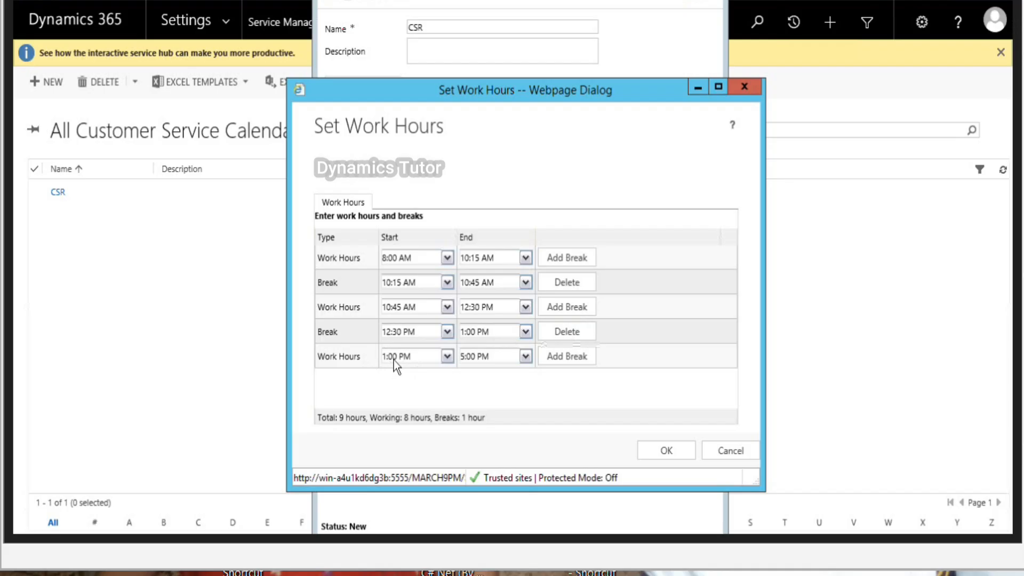
{"action": "left_click", "coordinate": [669, 452]}
{"action": "left_click", "coordinate": [388, 3]}
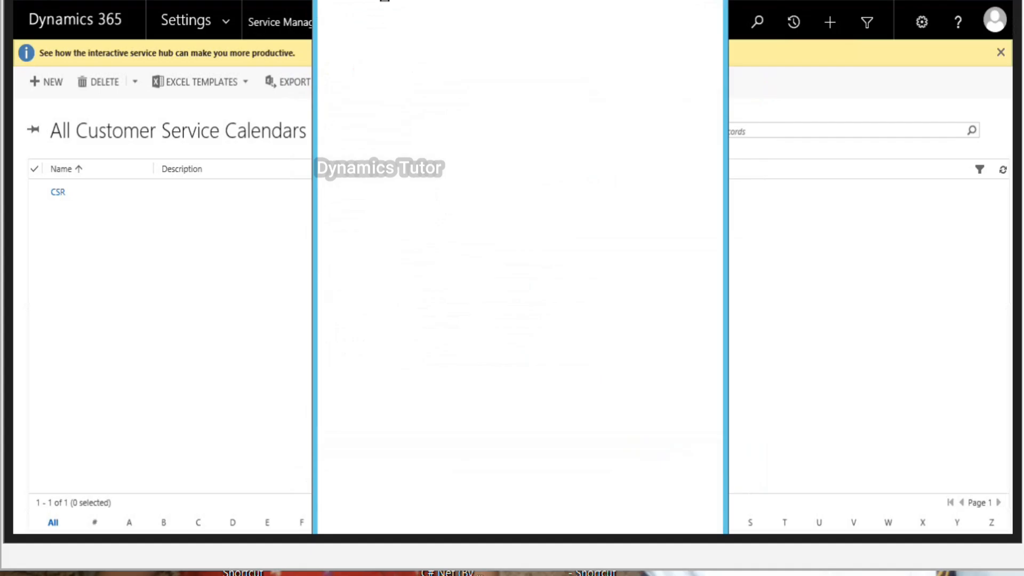
Step: Add On Hold to the Case statuses that pause SLA calculation in the Service Configuration Settings
{"action": "left_click", "coordinate": [289, 23]}
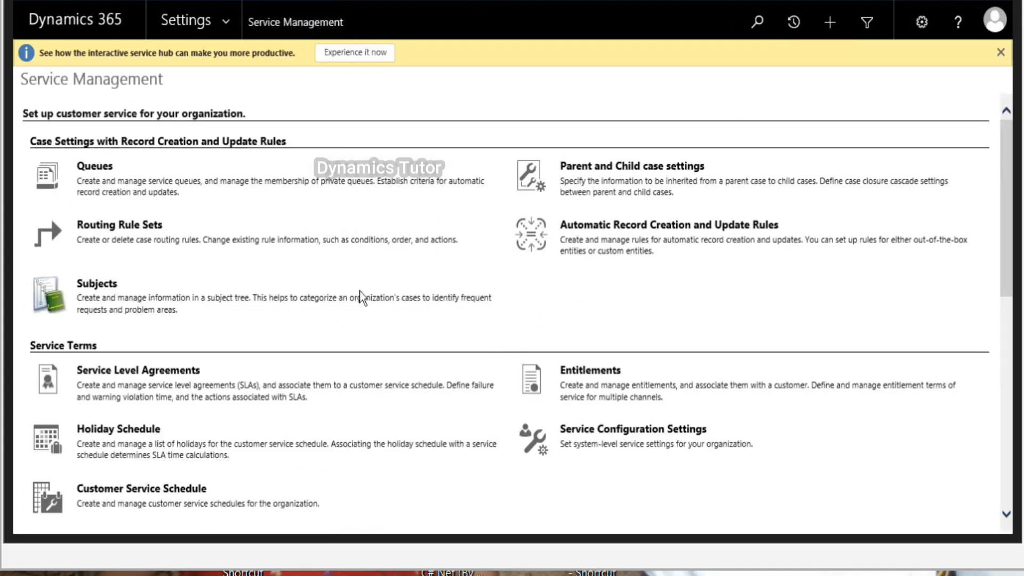
{"action": "scroll", "coordinate": [359, 290], "scroll_direction": "down", "scroll_amount": 2}
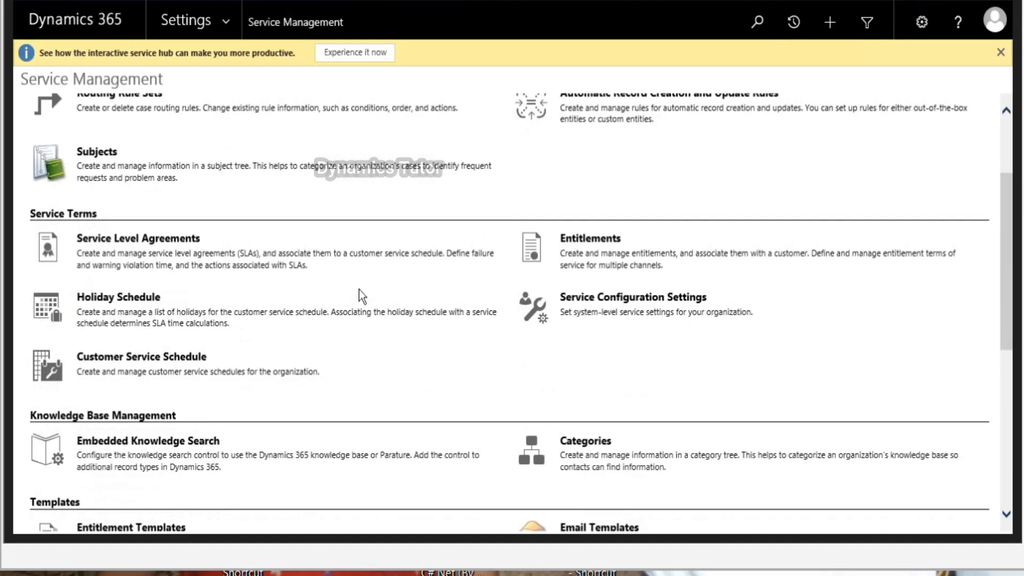
{"action": "left_click", "coordinate": [617, 298]}
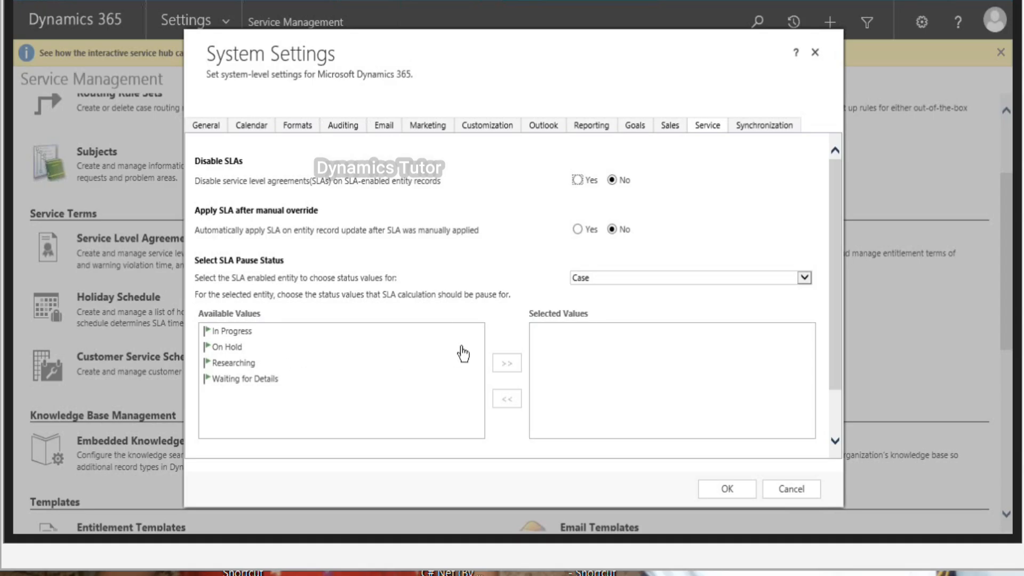
{"action": "left_click", "coordinate": [341, 333]}
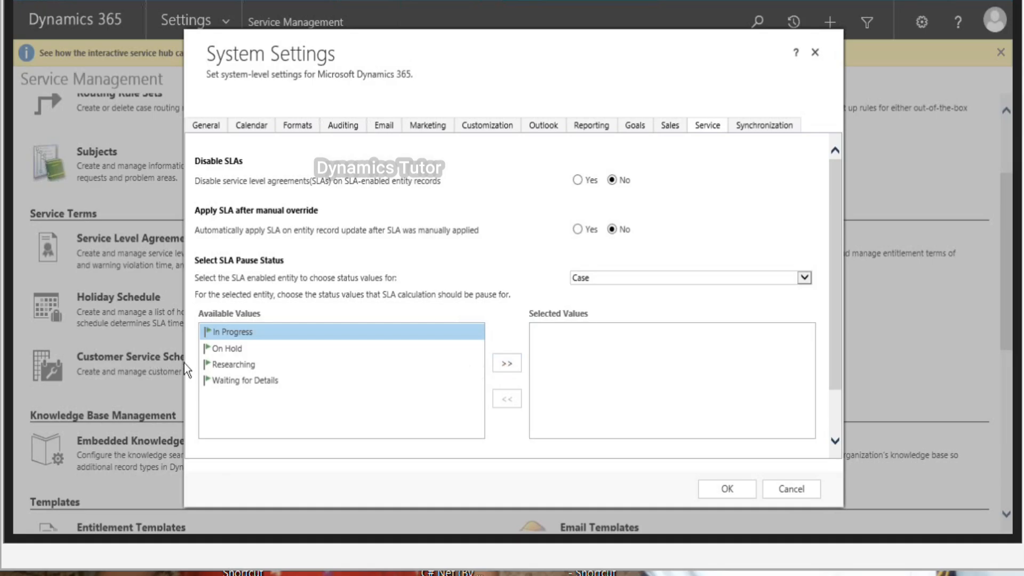
{"action": "left_click", "coordinate": [223, 350]}
{"action": "left_click", "coordinate": [502, 364]}
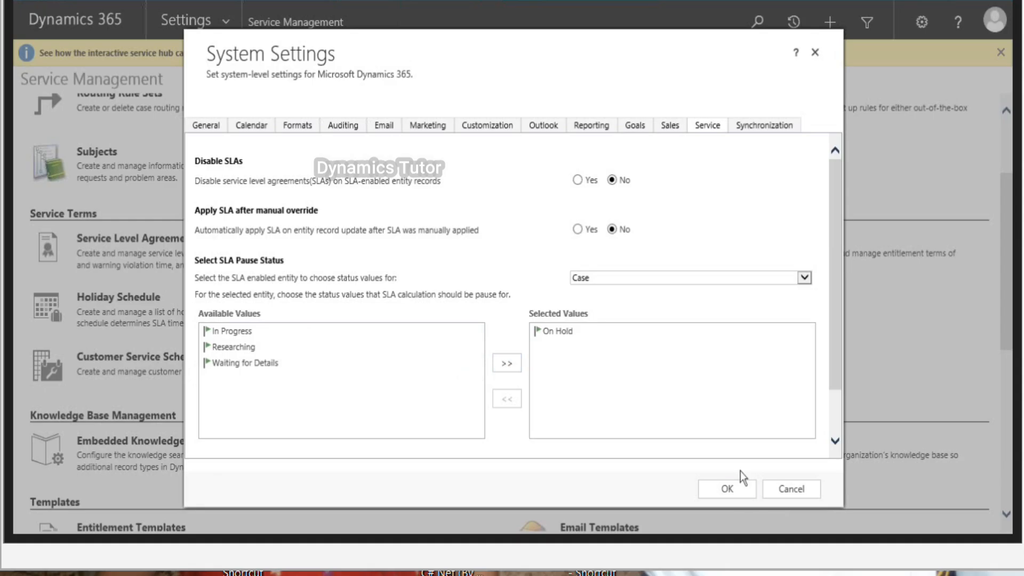
{"action": "left_click", "coordinate": [744, 497]}
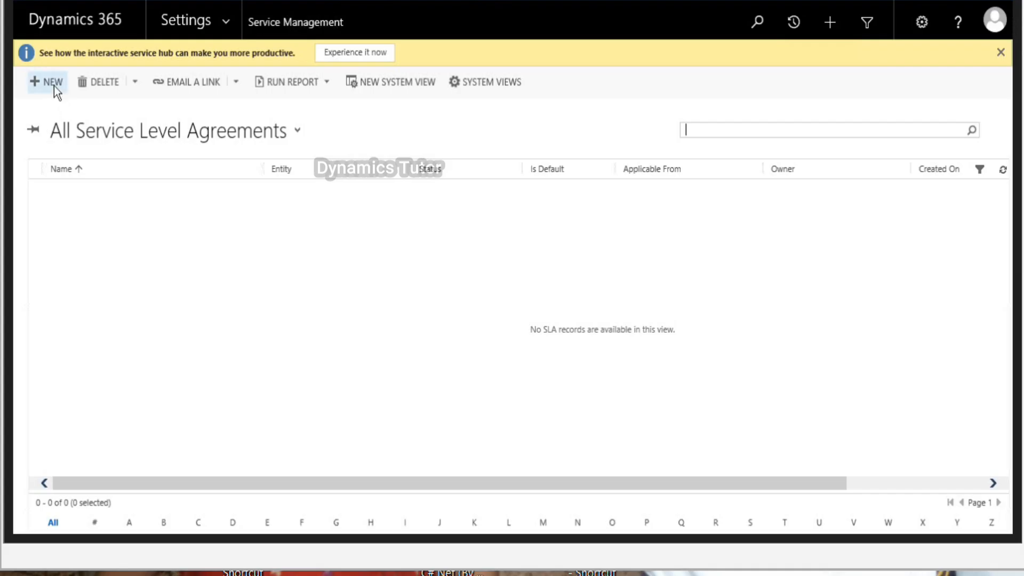
Step: Create and save a service level agreement named "SAMSUNG - SLA" for the Case entity
{"action": "left_click", "coordinate": [54, 84]}
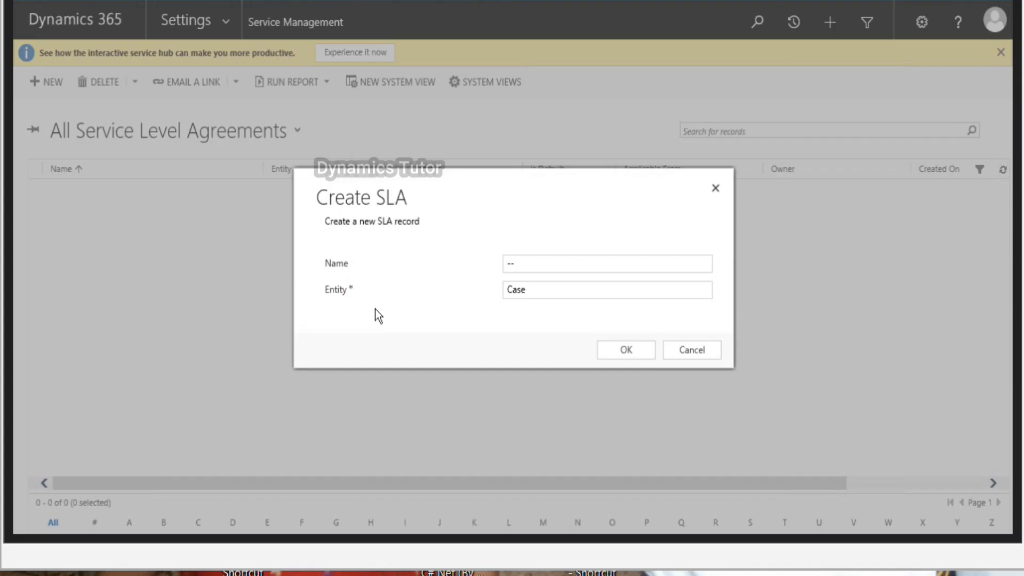
{"action": "left_click", "coordinate": [533, 268]}
{"action": "type", "text": "s"}
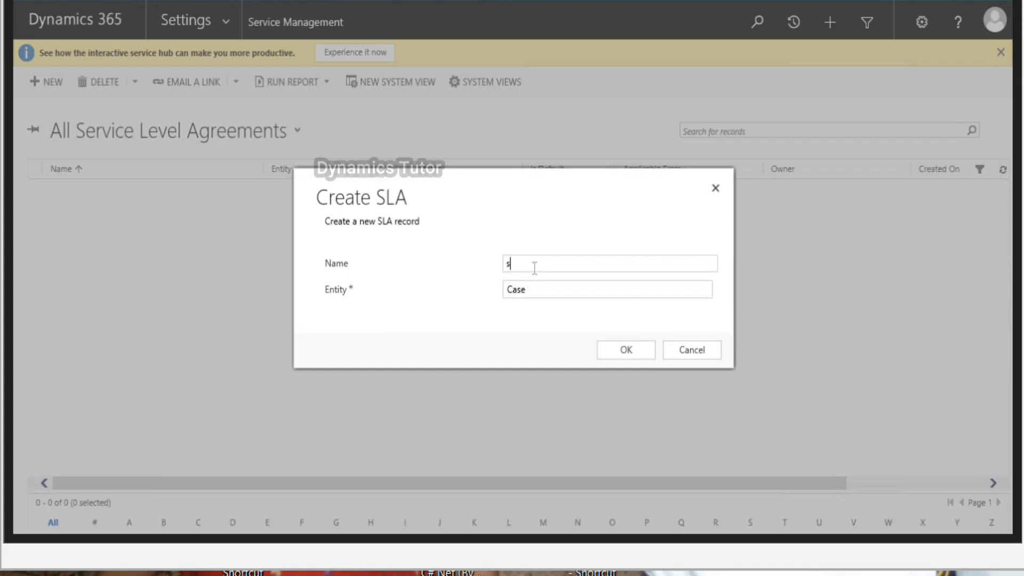
{"action": "type", "text": "amsung sla"}
{"action": "key", "text": "BackSpace"}
{"action": "key", "text": "BackSpace"}
{"action": "key", "text": "BackSpace"}
{"action": "key", "text": "BackSpace"}
{"action": "key", "text": "BackSpace"}
{"action": "key", "text": "BackSpace"}
{"action": "key", "text": "BackSpace"}
{"action": "key", "text": "BackSpace"}
{"action": "key", "text": "BackSpace"}
{"action": "key", "text": "BackSpace"}
{"action": "key", "text": "BackSpace"}
{"action": "type", "text": "SAMSUNG - SLA"}
{"action": "left_click", "coordinate": [645, 347]}
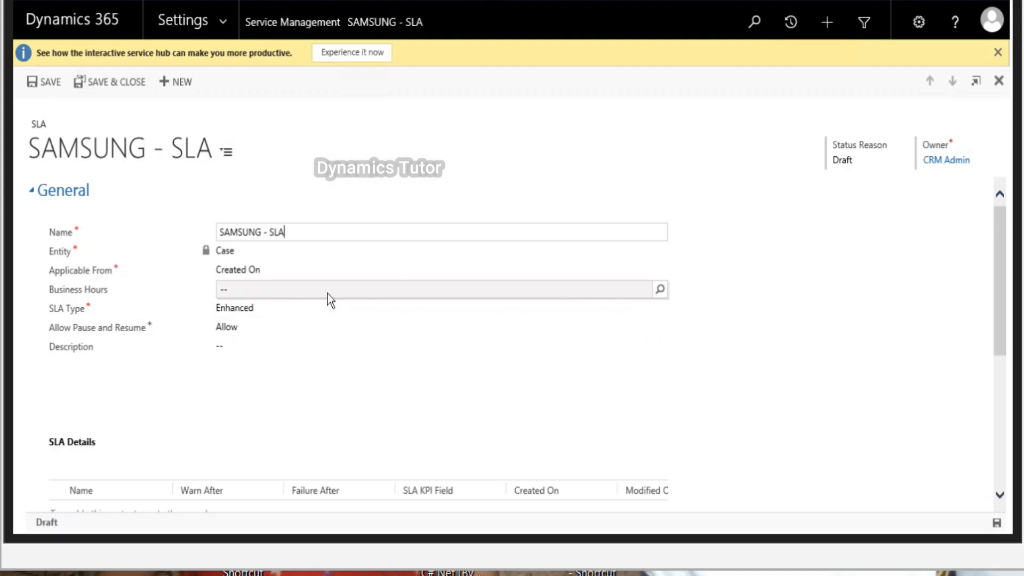
{"action": "left_click", "coordinate": [50, 82]}
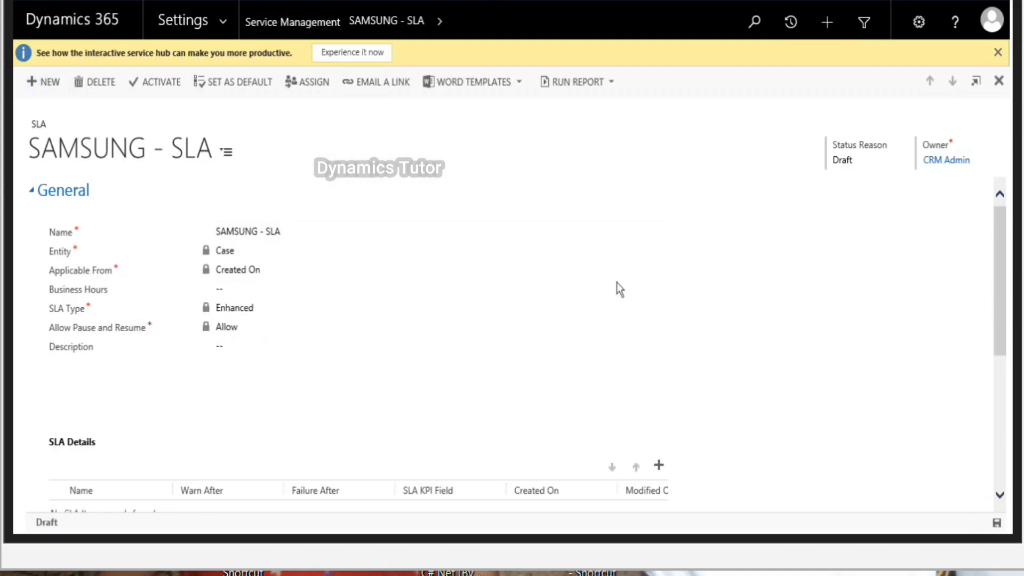
Step: Add an SLA item named "SLA" to the SAMSUNG - SLA details and save it
{"action": "scroll", "coordinate": [629, 283], "scroll_direction": "down", "scroll_amount": 3}
{"action": "left_click", "coordinate": [659, 315]}
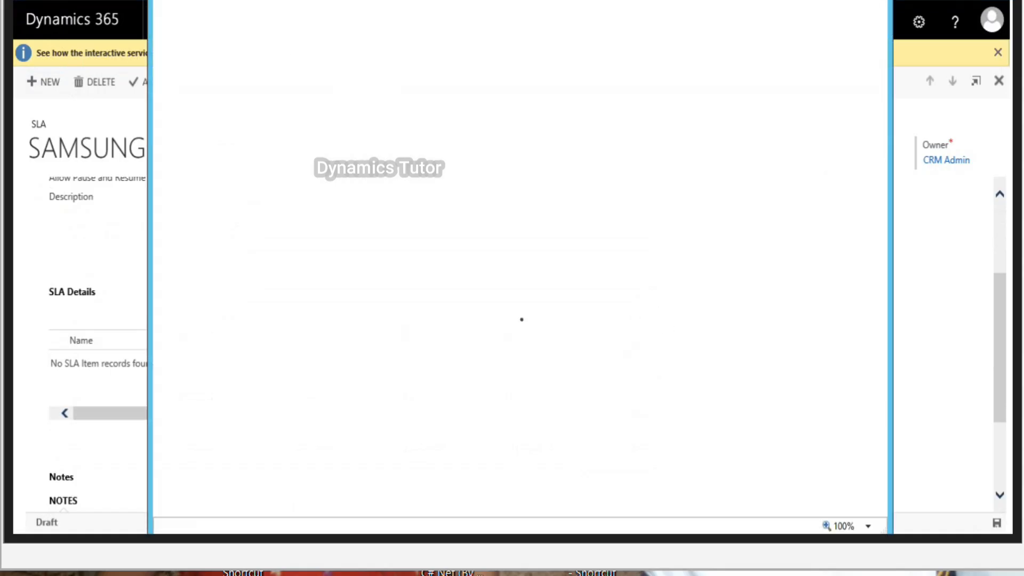
{"action": "double_click", "coordinate": [278, 0]}
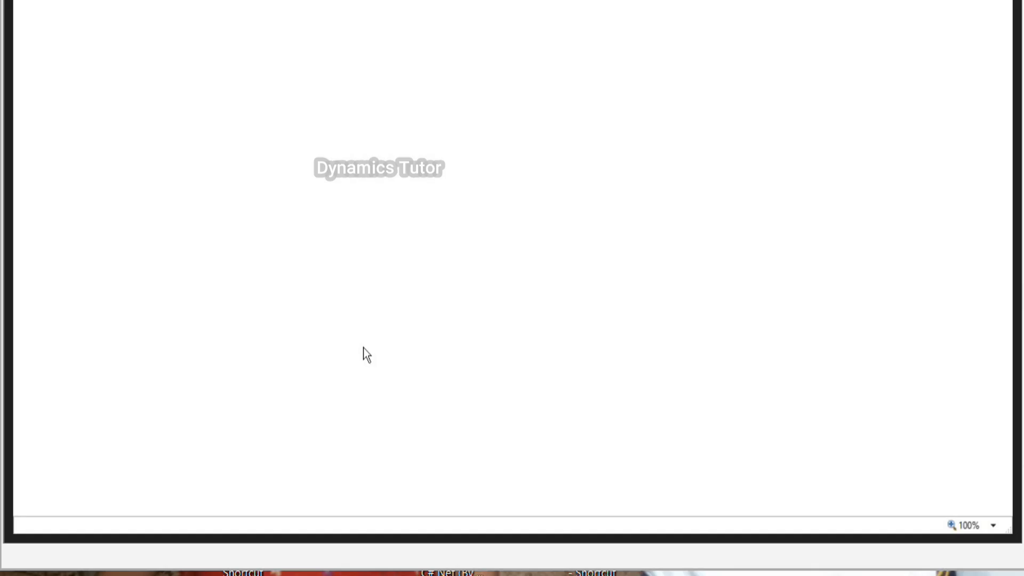
{"action": "type", "text": "S"}
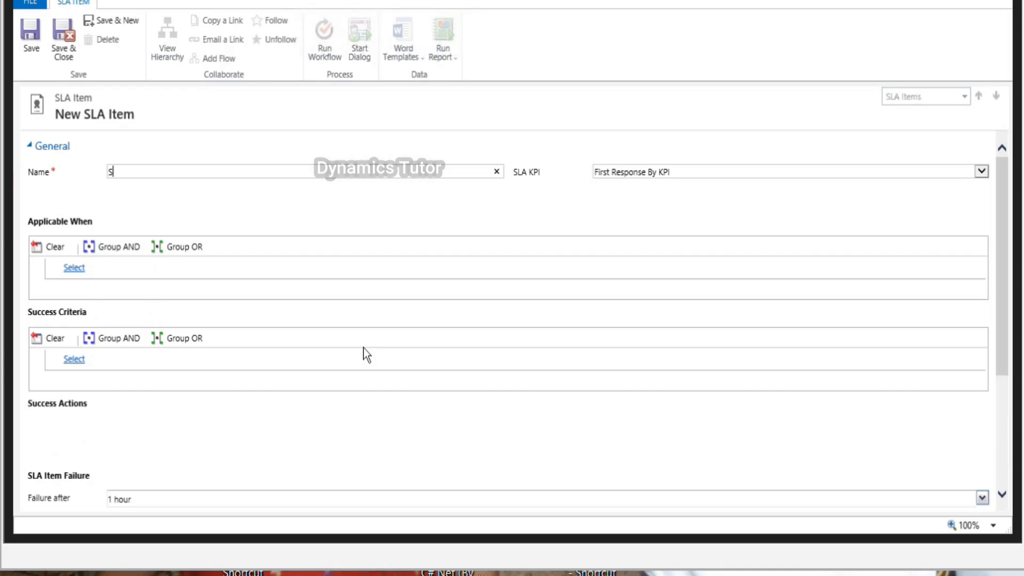
{"action": "type", "text": "LA"}
{"action": "left_click", "coordinate": [30, 35]}
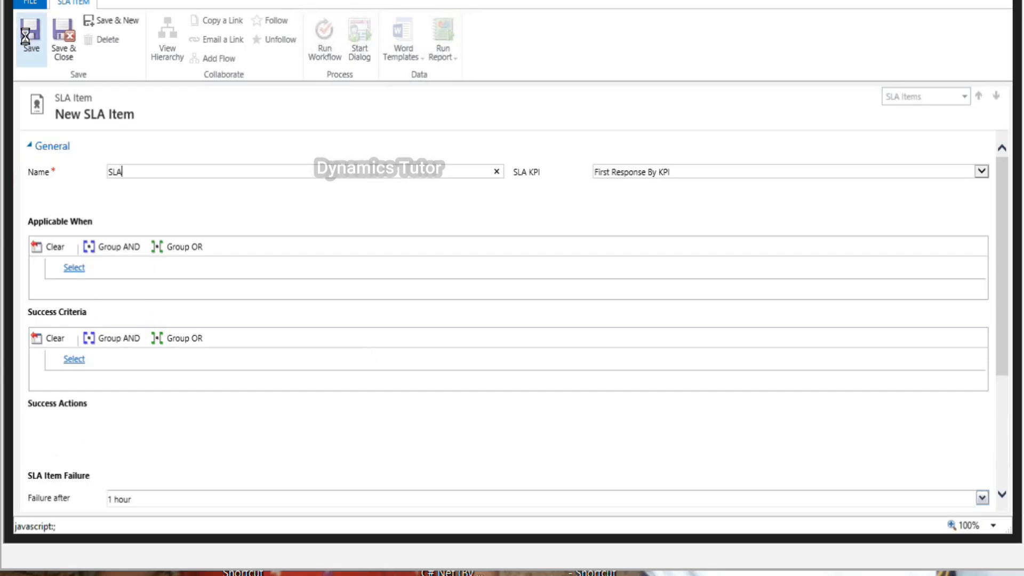
{"action": "left_click", "coordinate": [578, 311]}
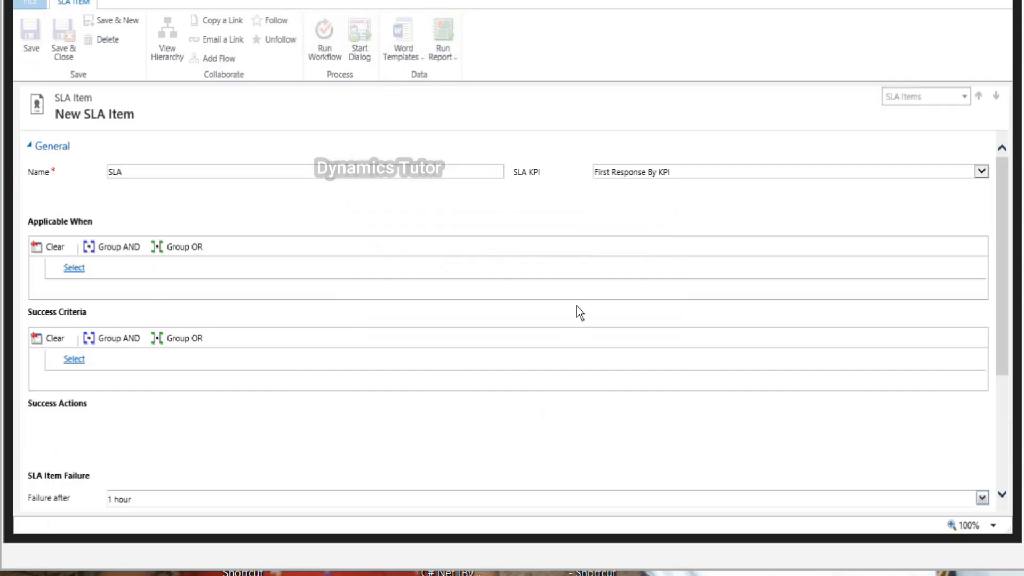
Step: Add an Applicable When condition to the SLA item requiring that the Case's Case Title contains data
{"action": "left_click", "coordinate": [80, 268]}
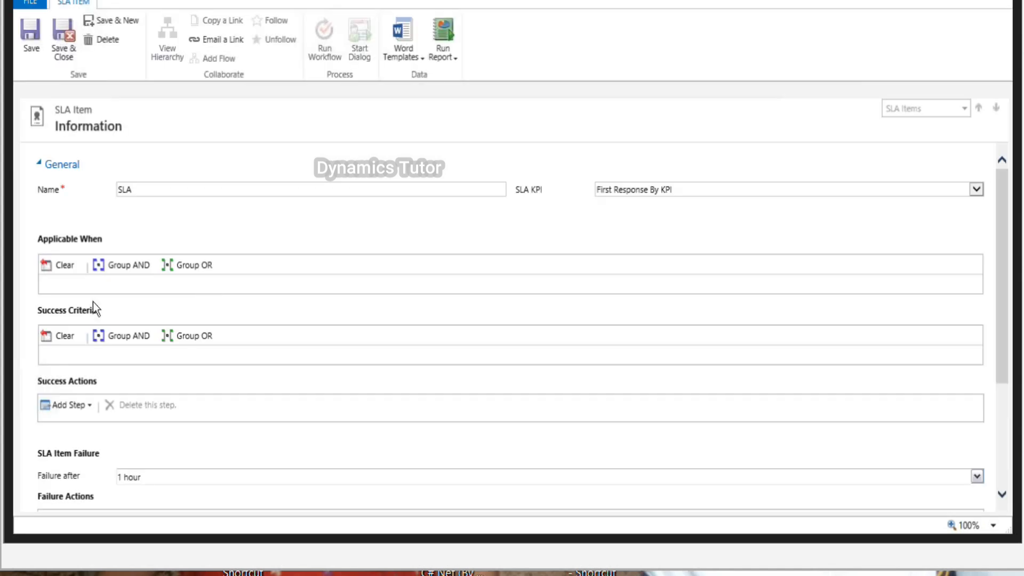
{"action": "left_click", "coordinate": [107, 284]}
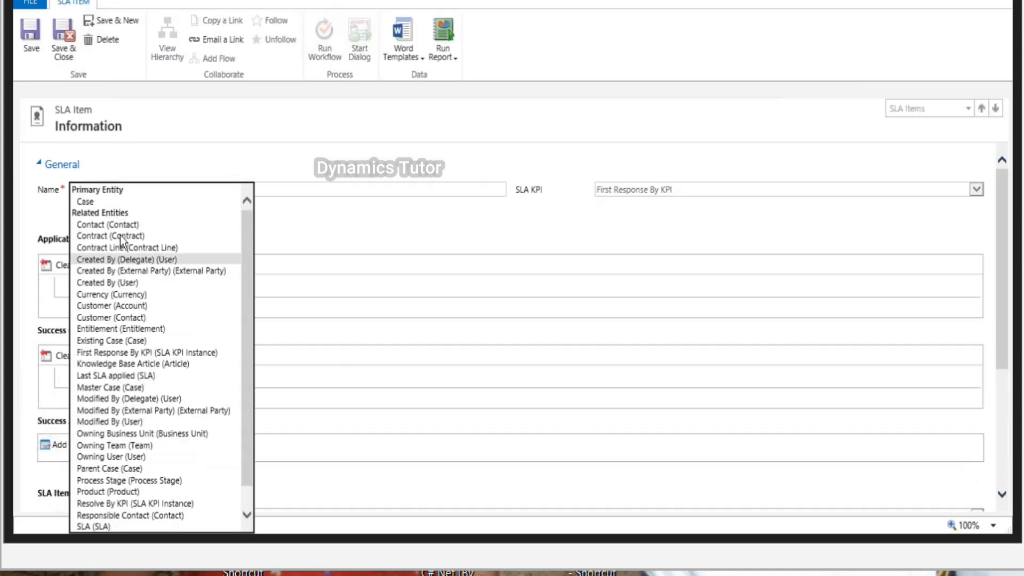
{"action": "left_click", "coordinate": [104, 201]}
{"action": "left_click", "coordinate": [187, 281]}
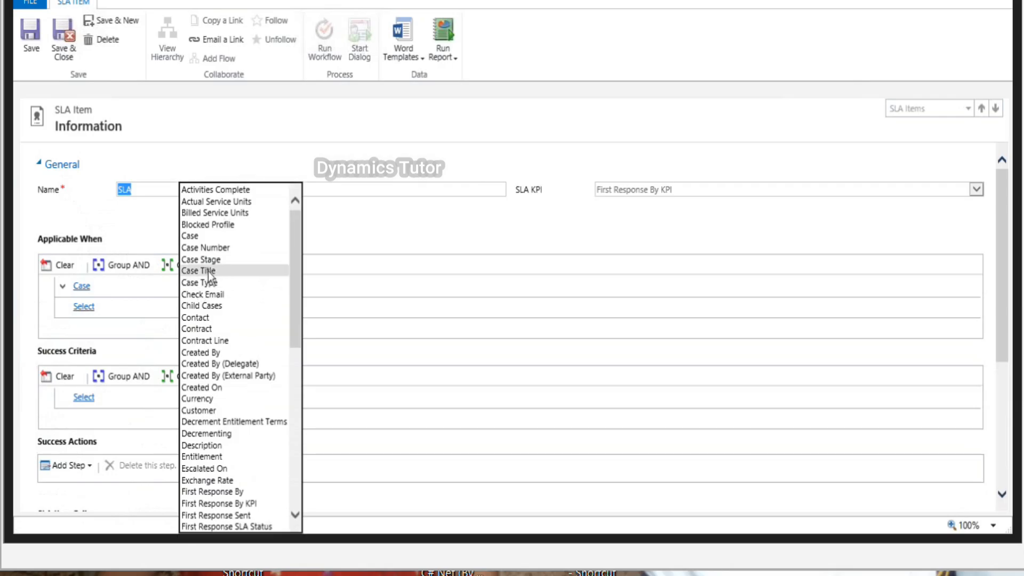
{"action": "left_click", "coordinate": [224, 271]}
{"action": "left_click", "coordinate": [315, 285]}
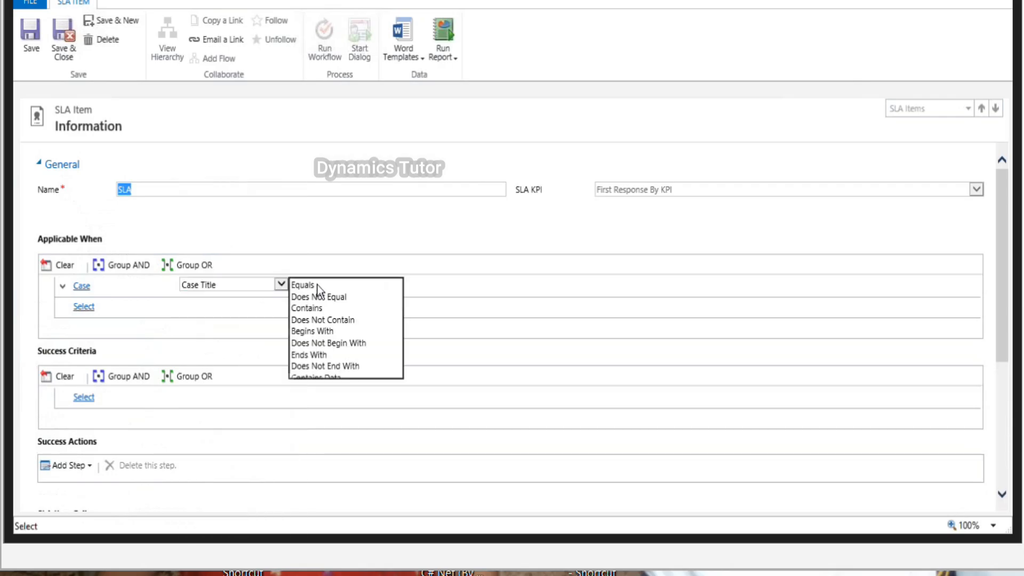
{"action": "left_click", "coordinate": [332, 377]}
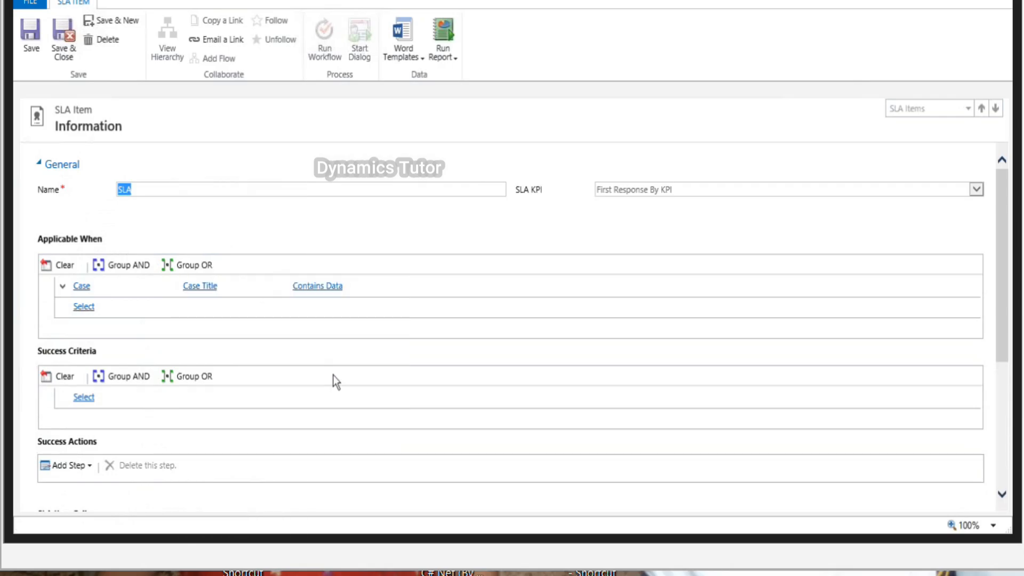
Step: Start a Success Criteria condition on the Case entity's Status field with the Equals operator
{"action": "left_click", "coordinate": [83, 397]}
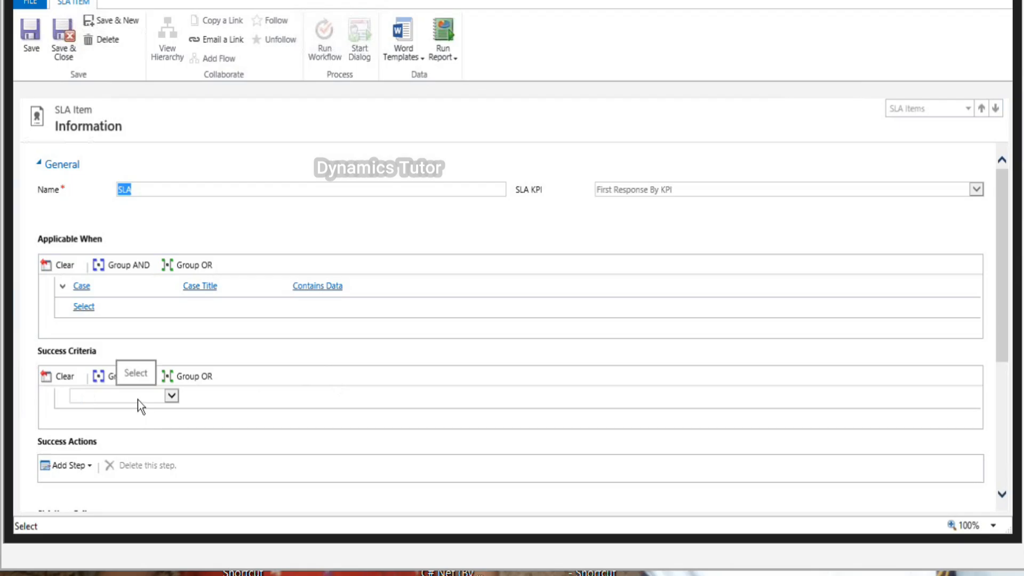
{"action": "left_click", "coordinate": [138, 398]}
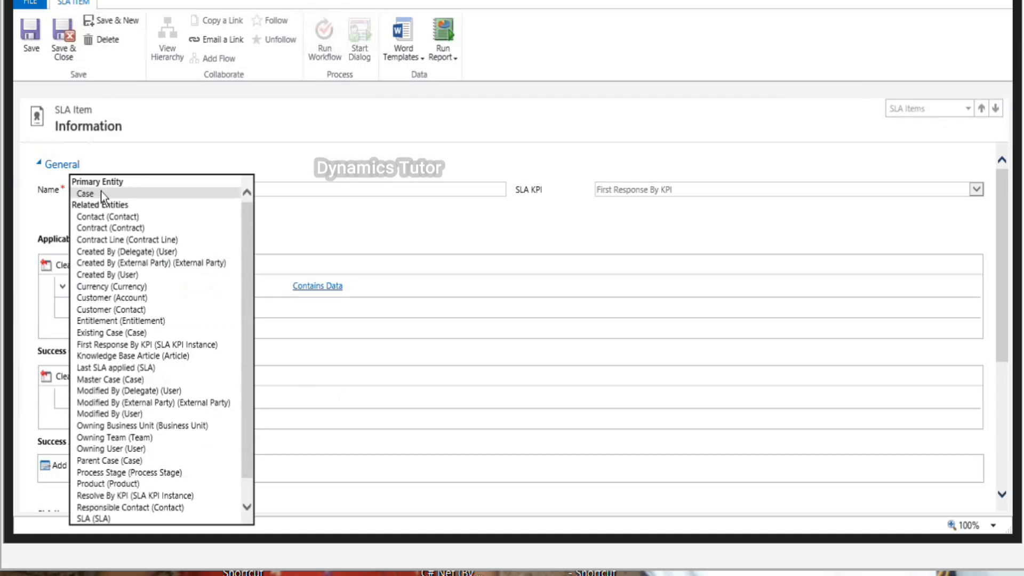
{"action": "left_click", "coordinate": [101, 191]}
{"action": "left_click", "coordinate": [201, 395]}
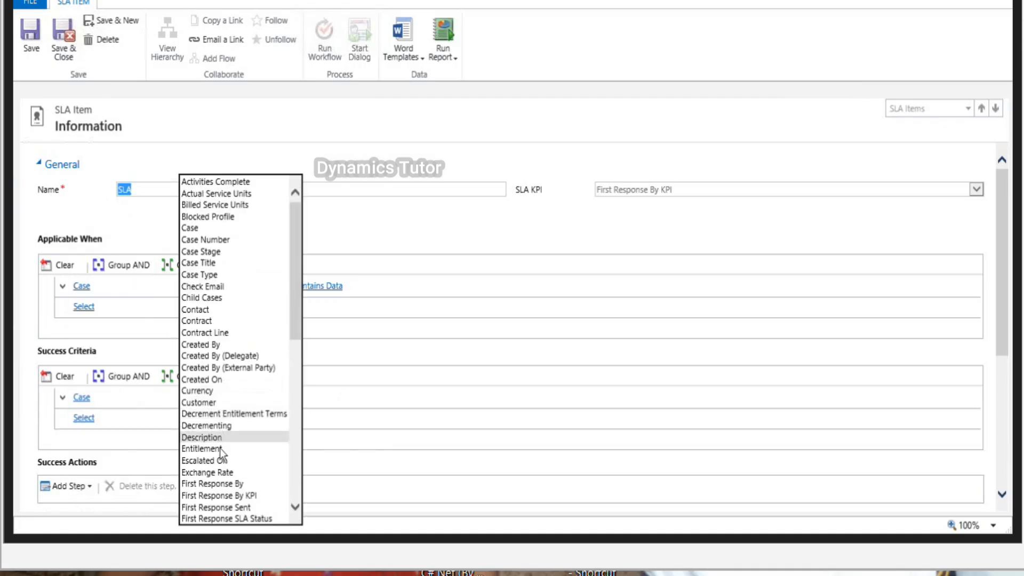
{"action": "scroll", "coordinate": [219, 449], "scroll_direction": "down", "scroll_amount": 10}
{"action": "scroll", "coordinate": [219, 449], "scroll_direction": "down", "scroll_amount": 2}
{"action": "left_click", "coordinate": [212, 494]}
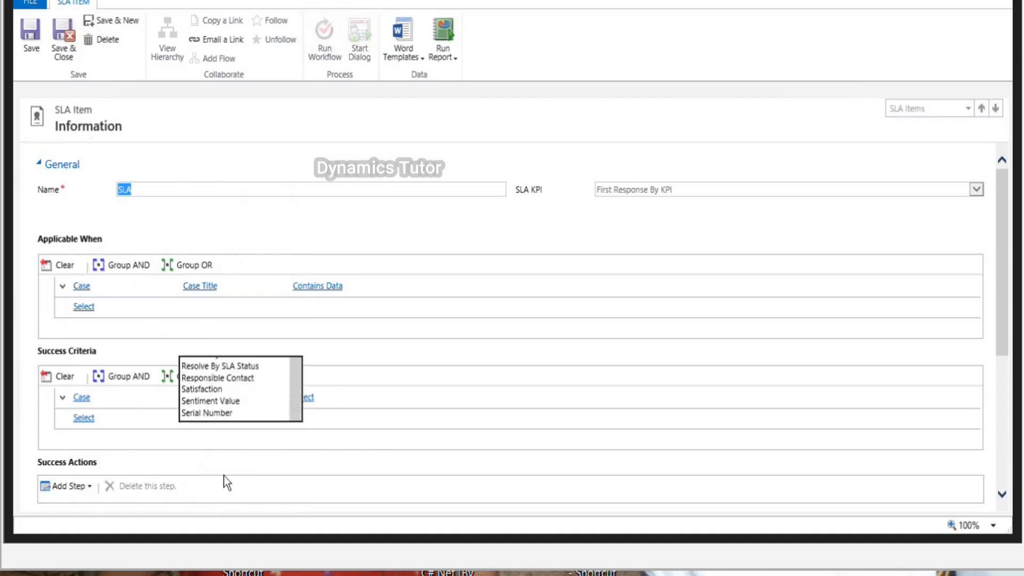
{"action": "left_click", "coordinate": [322, 398]}
{"action": "left_click", "coordinate": [320, 396]}
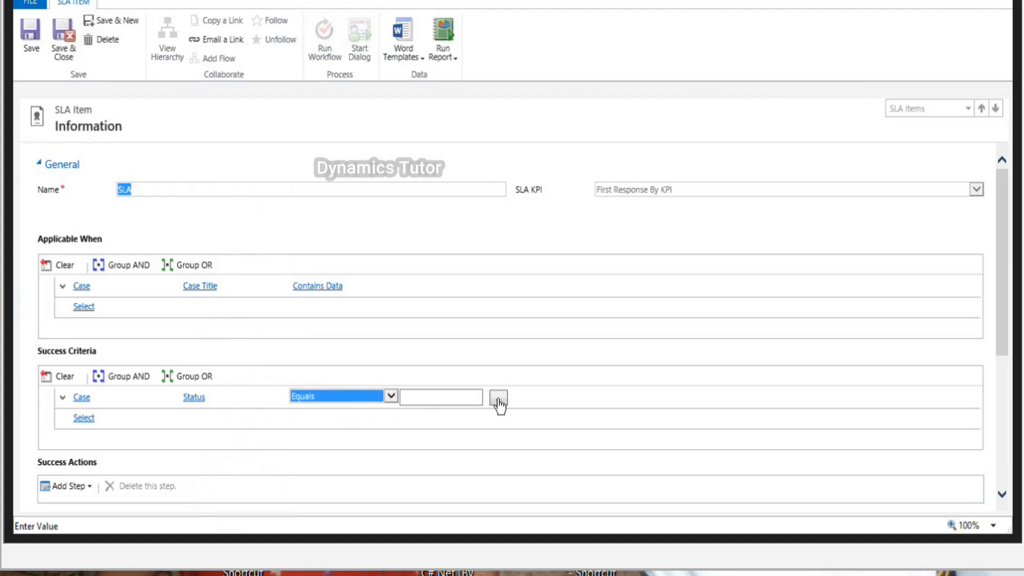
Step: Choose Resolved as the success criterion's status value and save the SLA item
{"action": "left_click", "coordinate": [499, 398]}
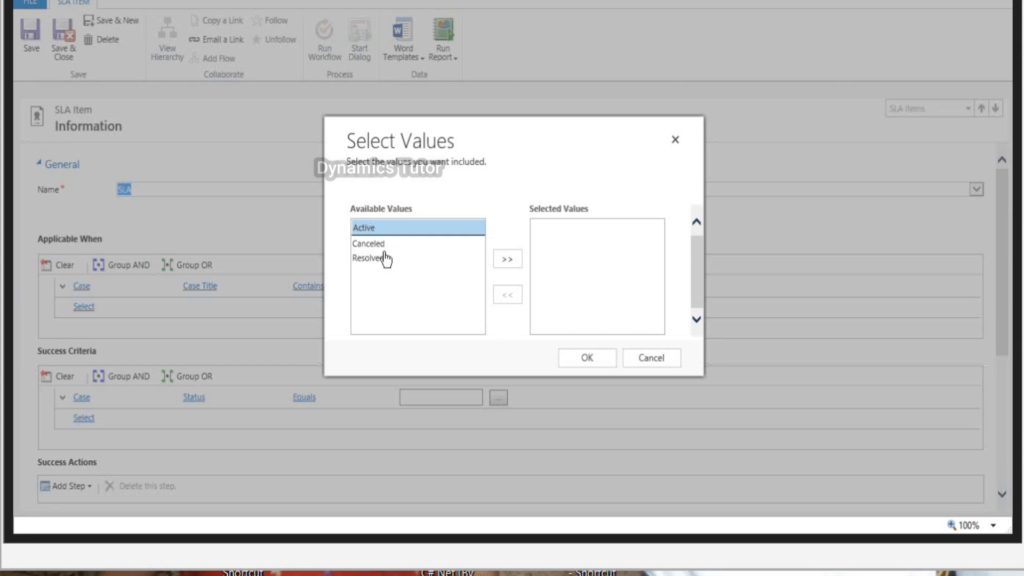
{"action": "left_click", "coordinate": [379, 259]}
{"action": "left_click", "coordinate": [506, 260]}
{"action": "left_click", "coordinate": [581, 358]}
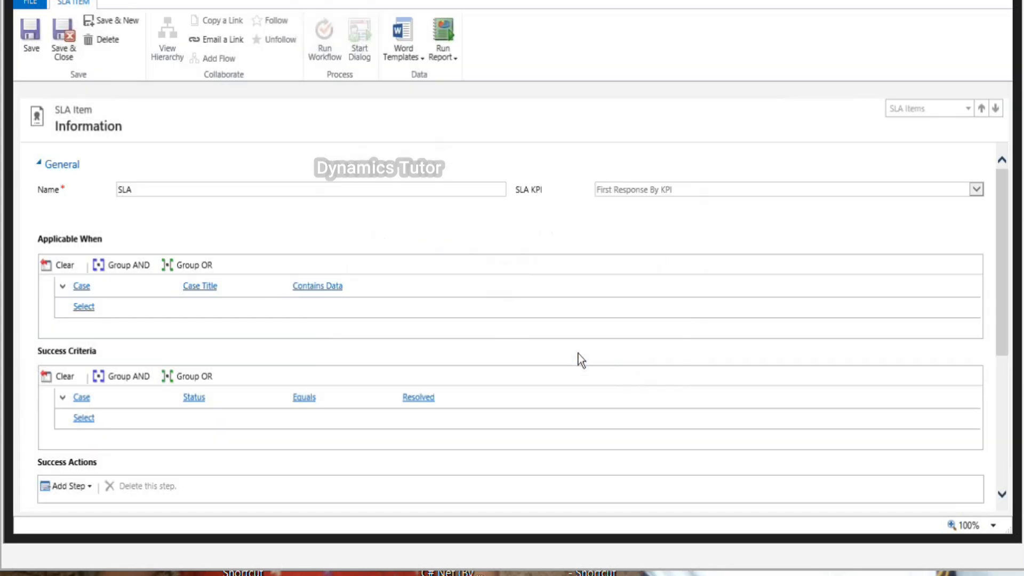
{"action": "left_click", "coordinate": [37, 40]}
Step: Add a Send Email success action that creates a new message and set its sender to CRM Admin
{"action": "scroll", "coordinate": [410, 290], "scroll_direction": "down", "scroll_amount": 2}
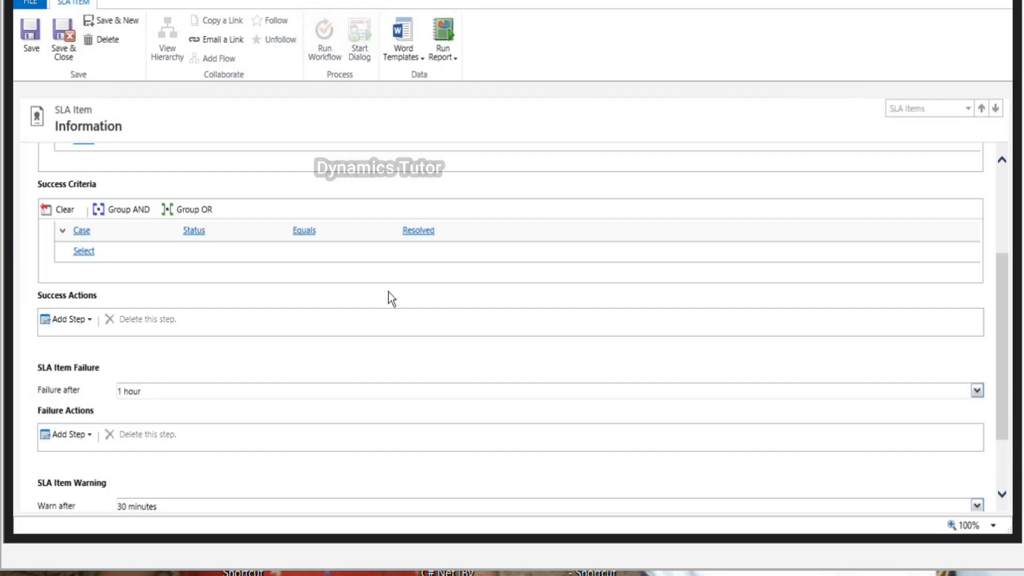
{"action": "left_click", "coordinate": [90, 320]}
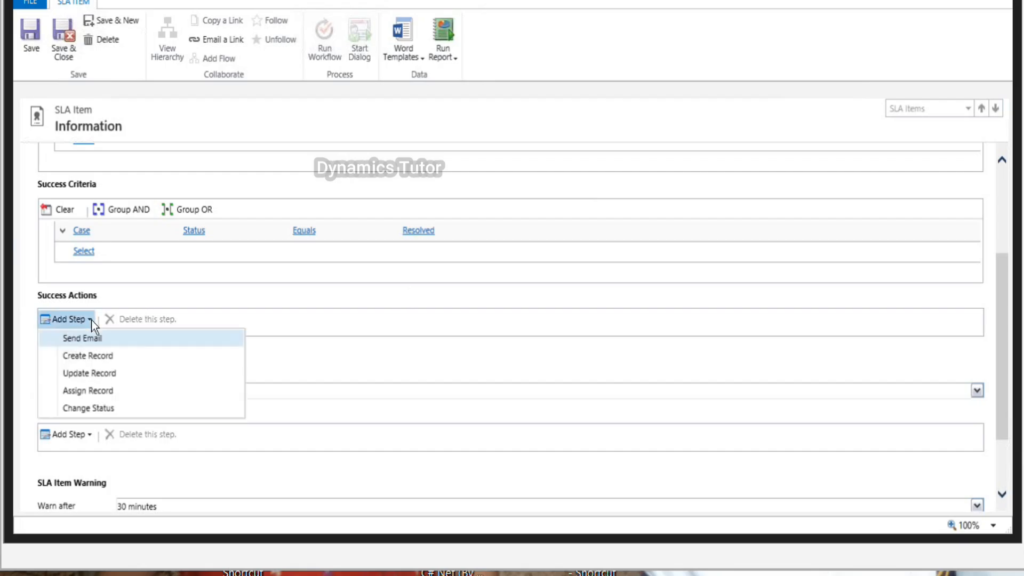
{"action": "left_click", "coordinate": [116, 343]}
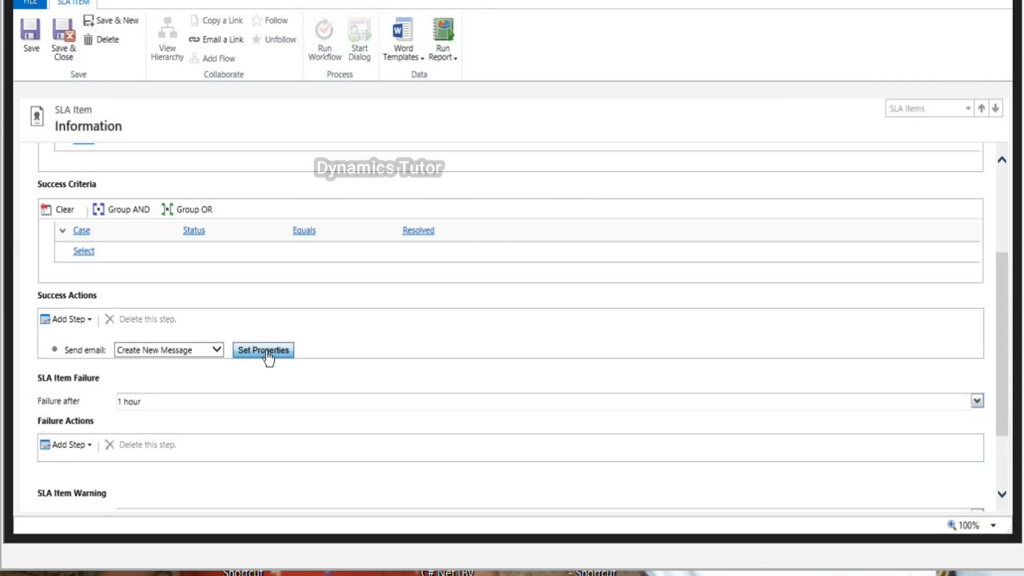
{"action": "left_click", "coordinate": [266, 351]}
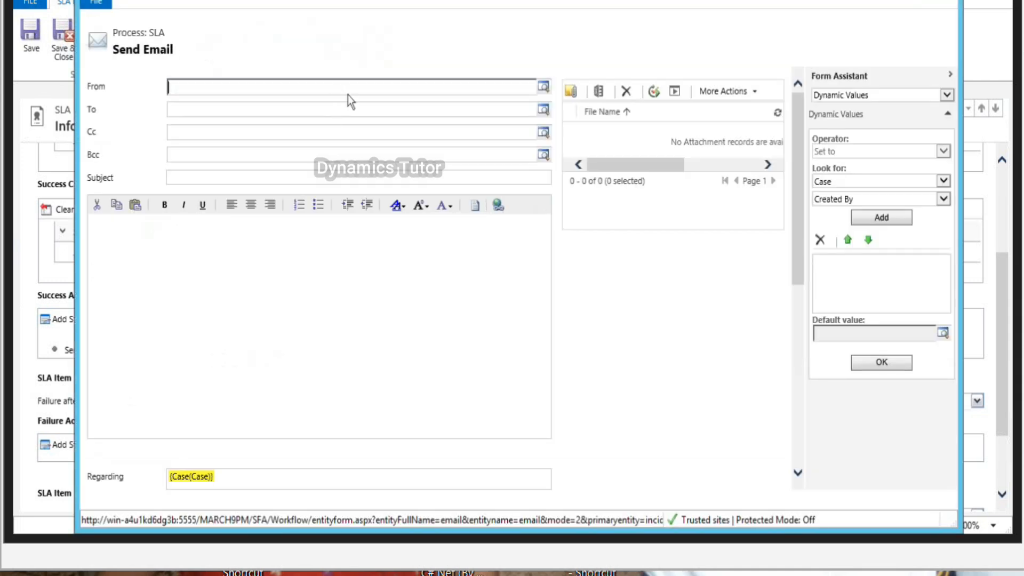
{"action": "type", "text": "CRM"}
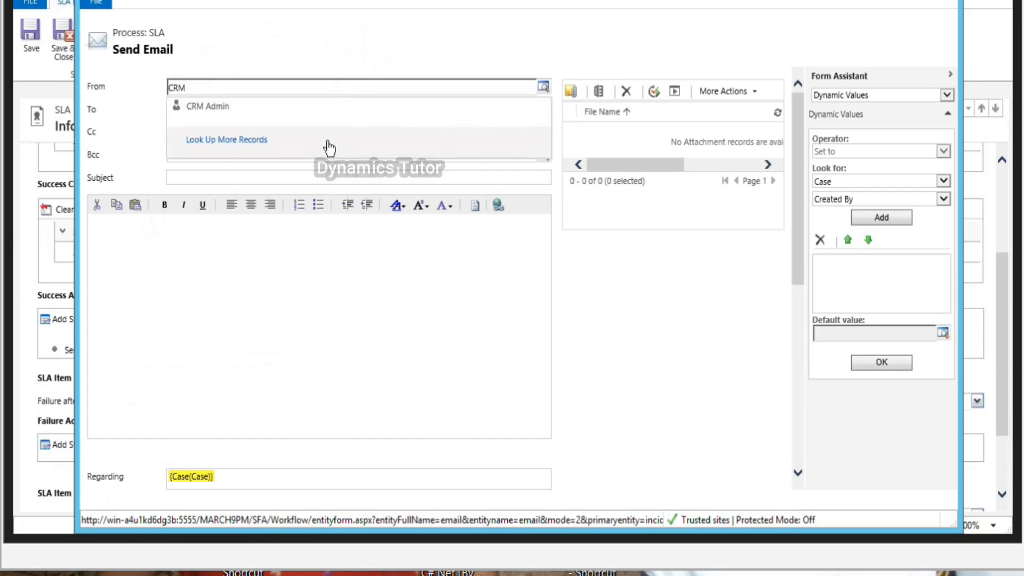
{"action": "left_click", "coordinate": [332, 119]}
Step: Set the success email's recipient to the dynamic value Owner from the Case
{"action": "left_click", "coordinate": [256, 109]}
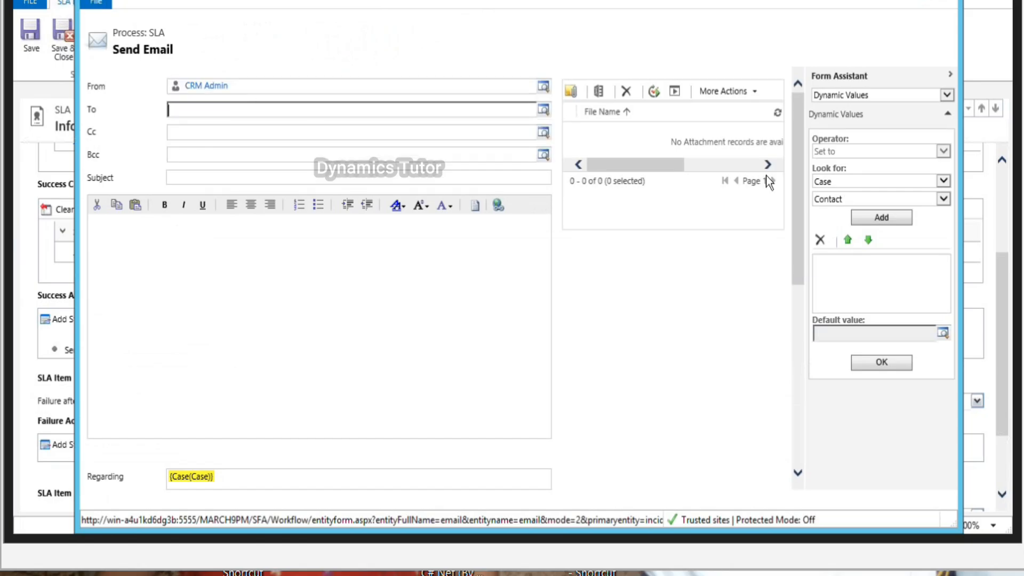
{"action": "left_click", "coordinate": [832, 199]}
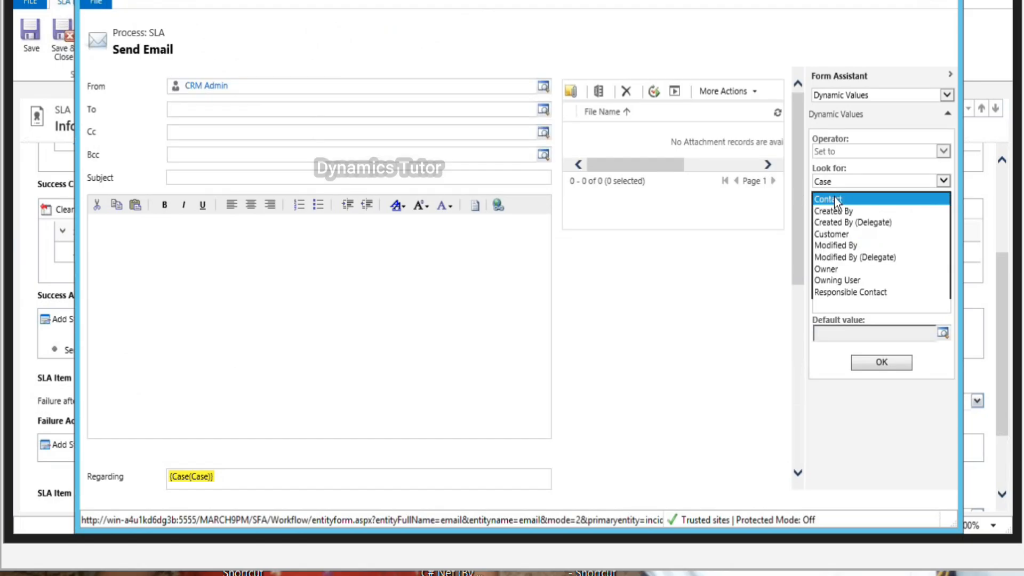
{"action": "left_click", "coordinate": [830, 268]}
{"action": "left_click", "coordinate": [880, 217]}
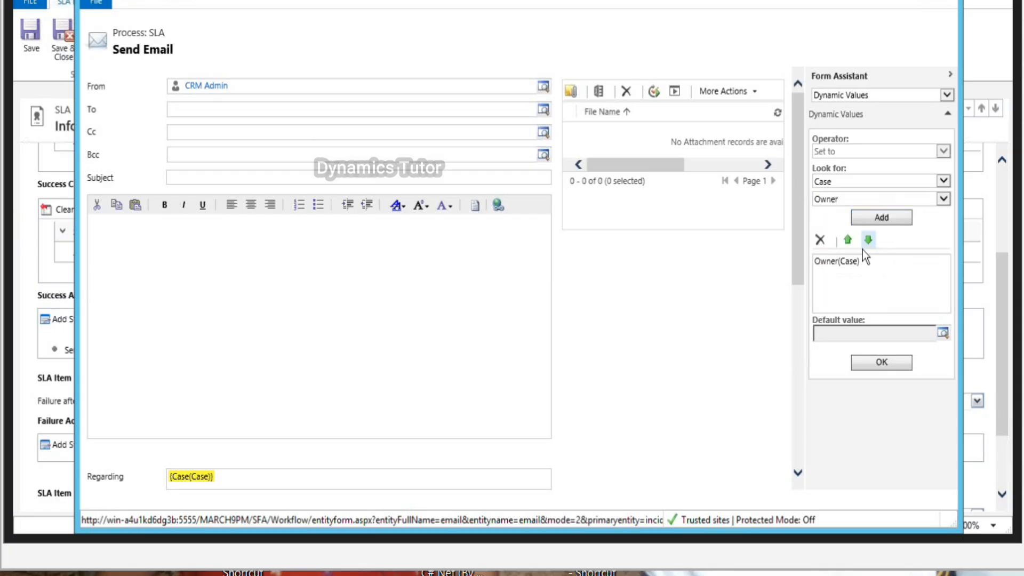
{"action": "left_click", "coordinate": [882, 363]}
Step: Give the success email the subject "SLA Is Completed sucessfully", then save and close the email
{"action": "left_click", "coordinate": [240, 178]}
{"action": "type", "text": "s"}
{"action": "key", "text": "BackSpace"}
{"action": "type", "text": "SLA"}
{"action": "key", "text": "BackSpace"}
{"action": "key", "text": "BackSpace"}
{"action": "type", "text": "LA "}
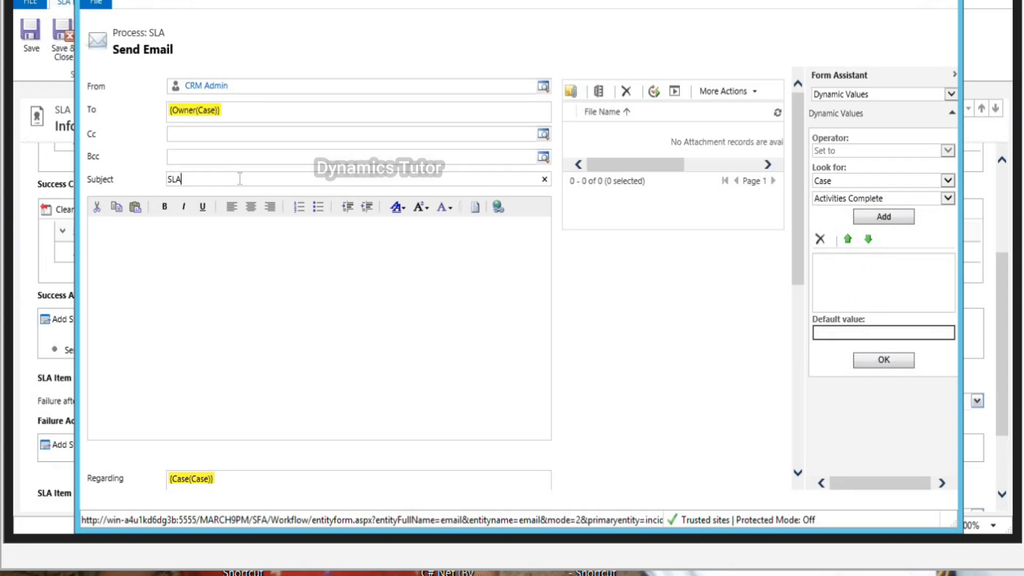
{"action": "type", "text": "Is Completed sucessfully"}
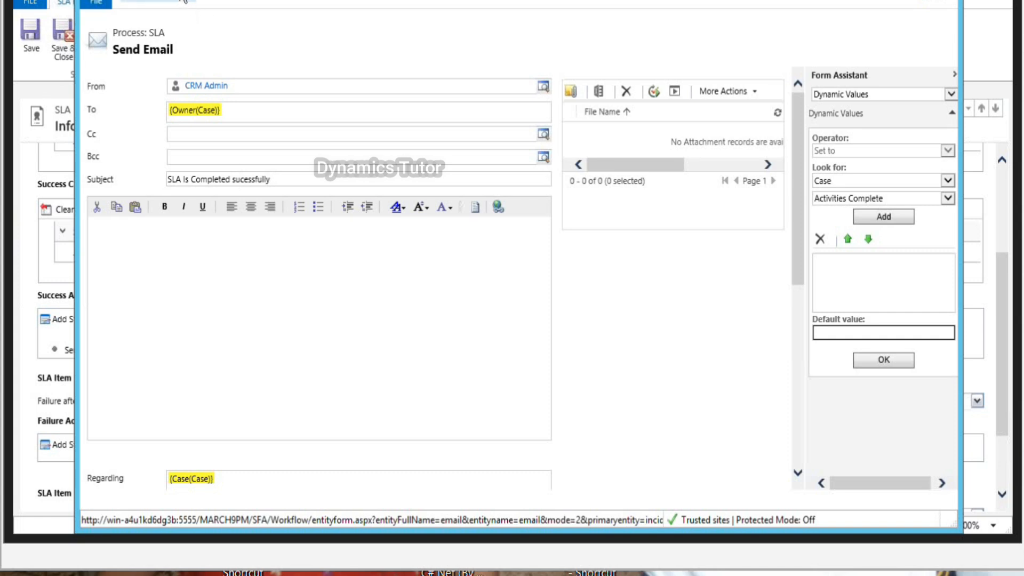
{"action": "left_click", "coordinate": [184, 1]}
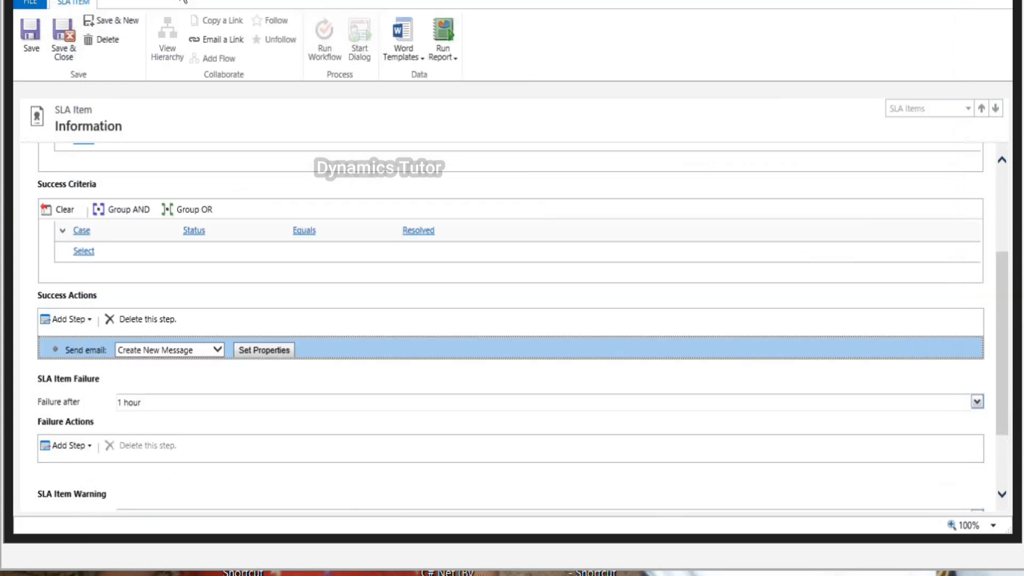
Step: Set the SLA item's failure time to 5 minutes
{"action": "left_click", "coordinate": [976, 402]}
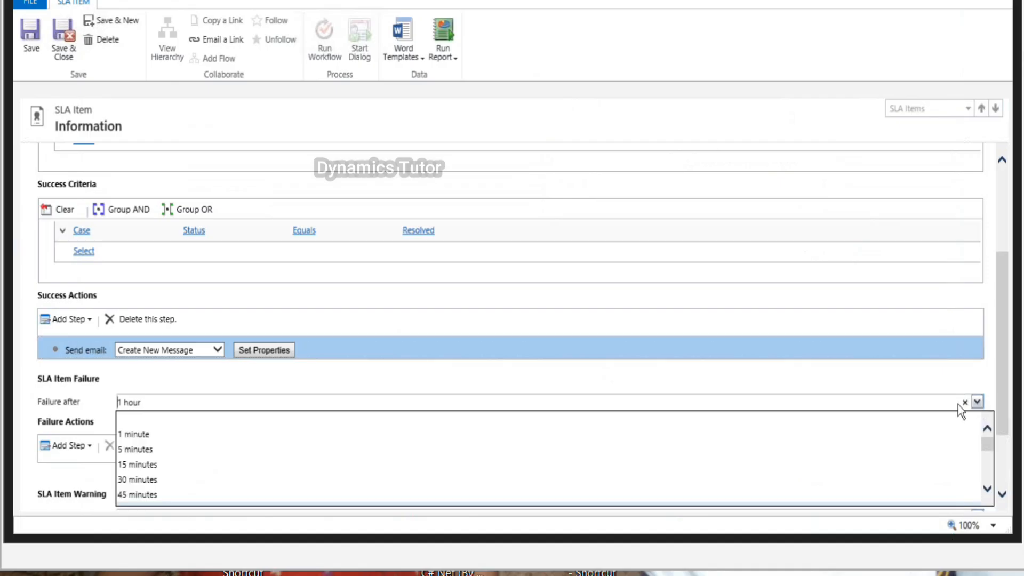
{"action": "left_click", "coordinate": [145, 450]}
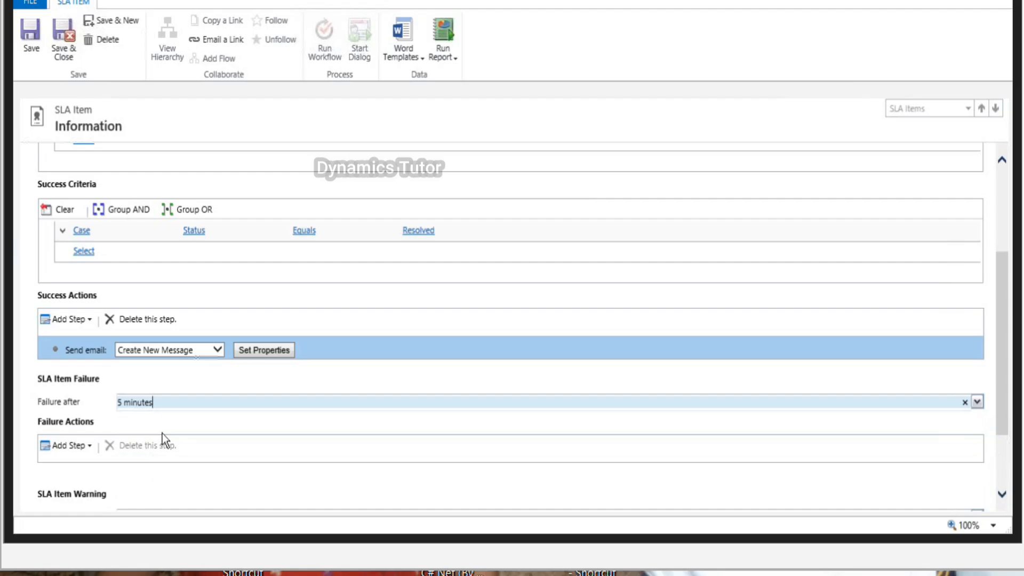
{"action": "scroll", "coordinate": [162, 434], "scroll_direction": "down", "scroll_amount": 1}
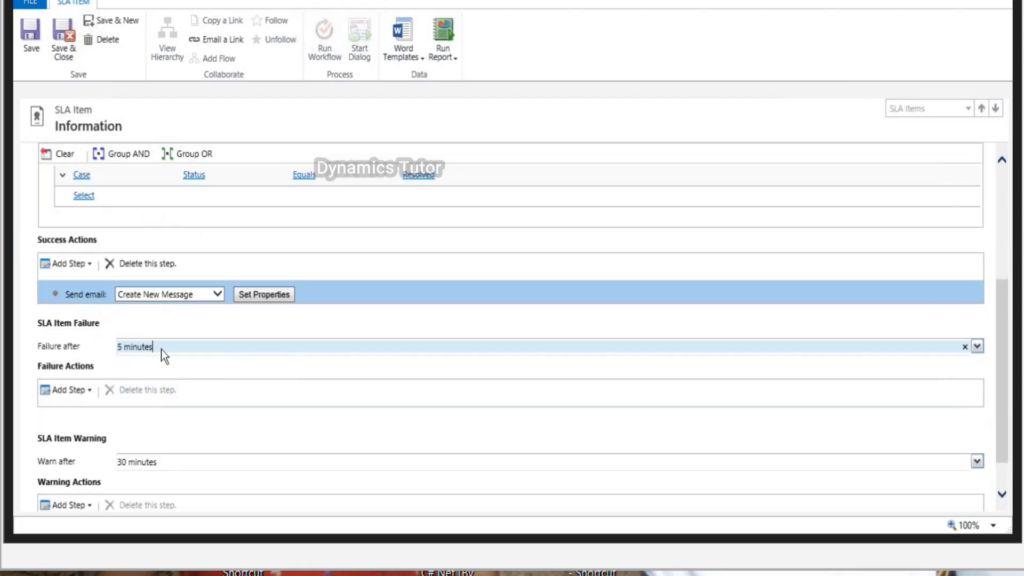
{"action": "left_click", "coordinate": [977, 346]}
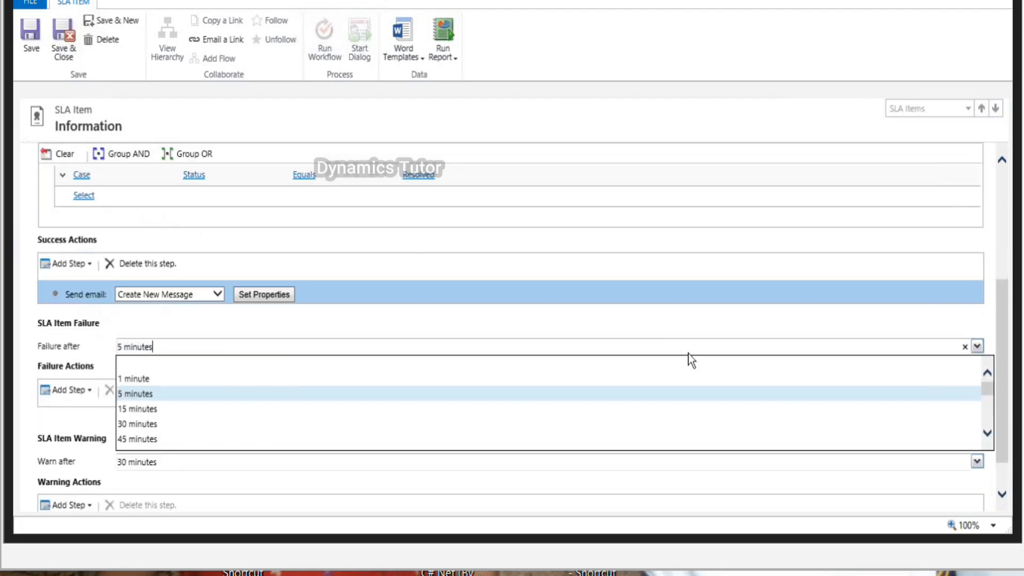
{"action": "scroll", "coordinate": [219, 443], "scroll_direction": "down", "scroll_amount": 4}
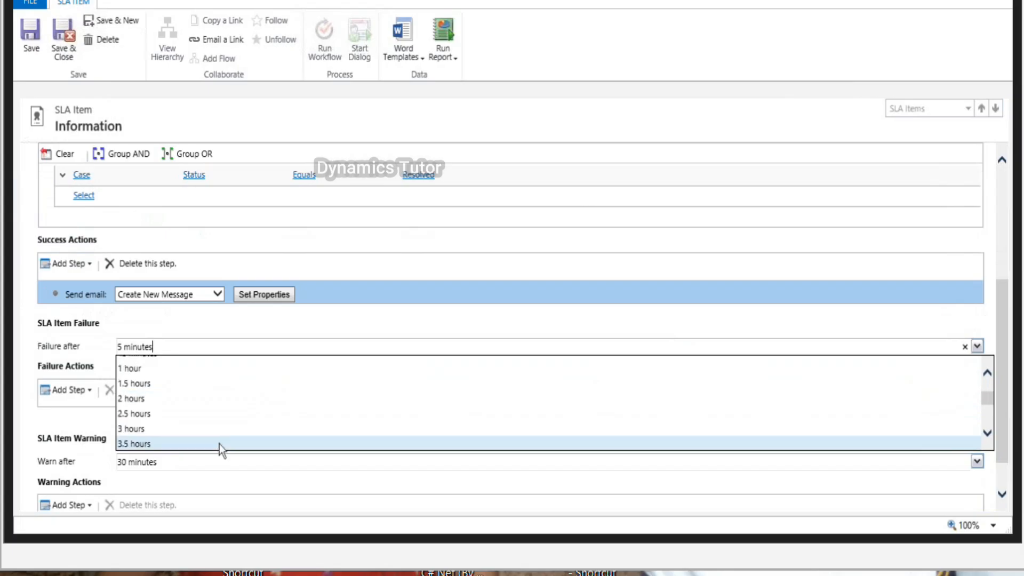
{"action": "scroll", "coordinate": [219, 444], "scroll_direction": "down", "scroll_amount": 2}
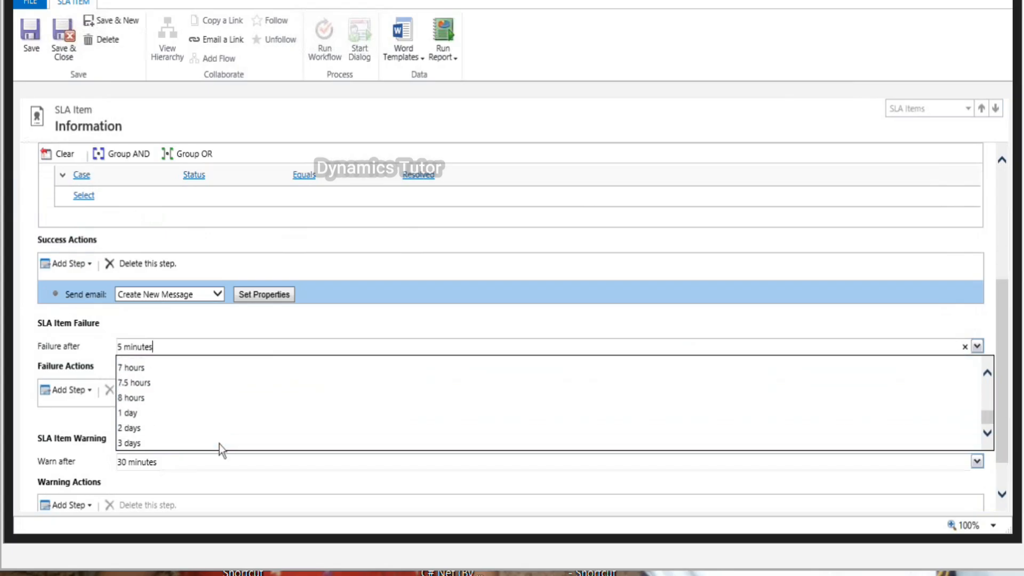
{"action": "scroll", "coordinate": [135, 397], "scroll_direction": "up", "scroll_amount": 2}
{"action": "scroll", "coordinate": [135, 395], "scroll_direction": "up", "scroll_amount": 5}
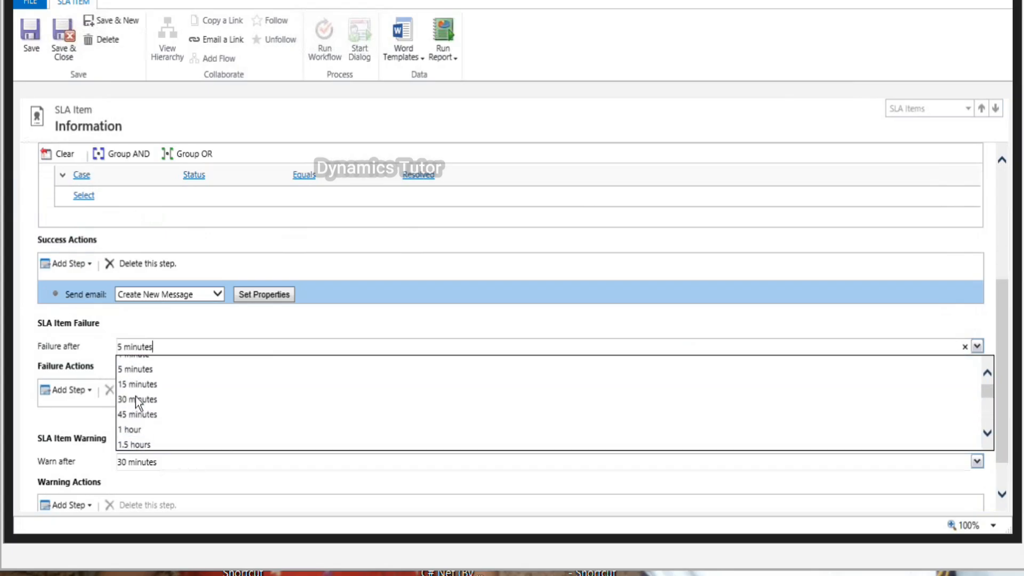
{"action": "left_click", "coordinate": [158, 392]}
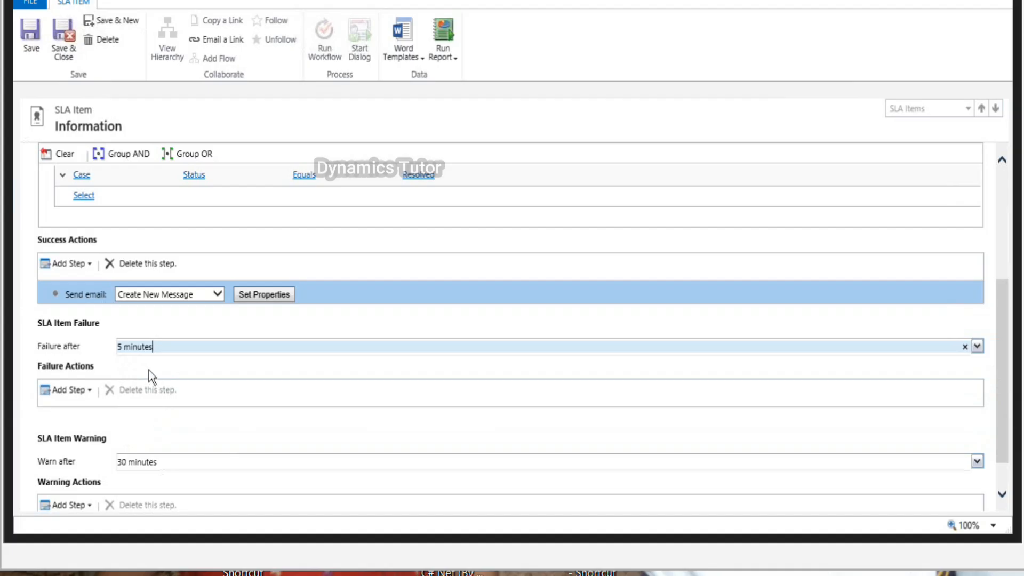
Step: Add a Send Email failure action that creates a new message and set its sender to CRM Admin
{"action": "left_click", "coordinate": [92, 391]}
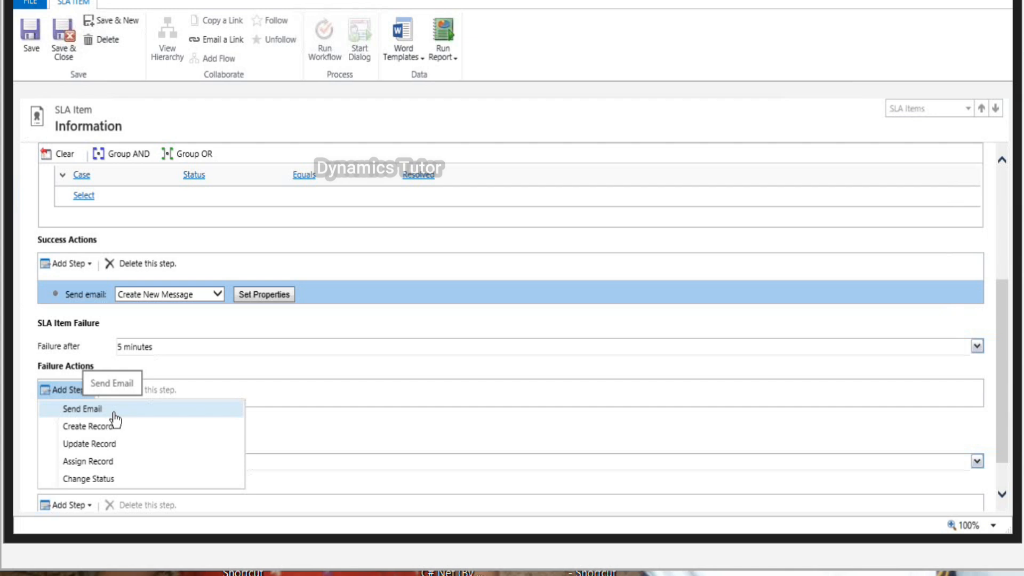
{"action": "left_click", "coordinate": [114, 414]}
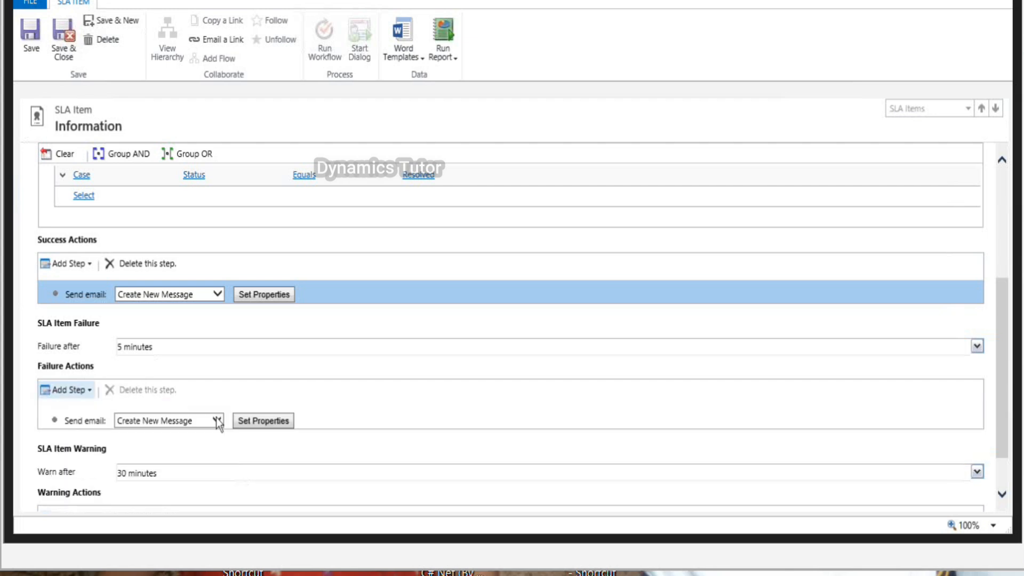
{"action": "left_click", "coordinate": [284, 422]}
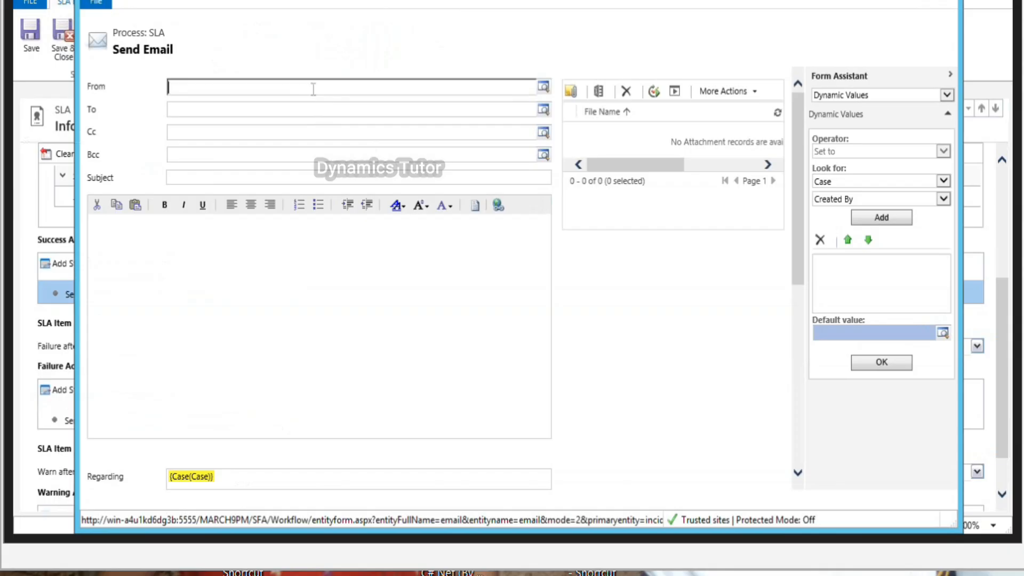
{"action": "type", "text": "crm"}
{"action": "left_click", "coordinate": [293, 105]}
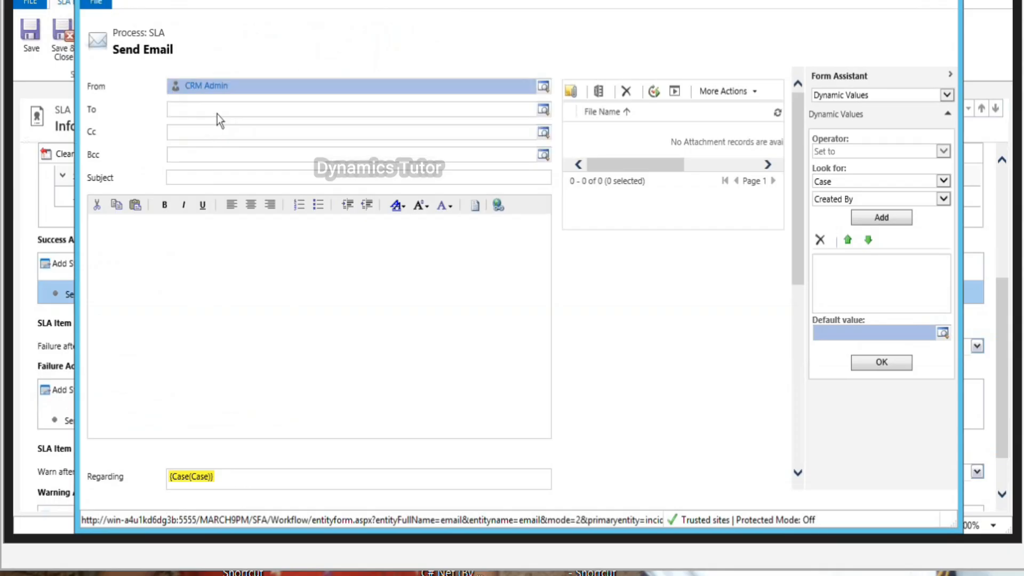
Step: Set the failure email's recipient to the dynamic value Owner from the Case
{"action": "left_click", "coordinate": [838, 198]}
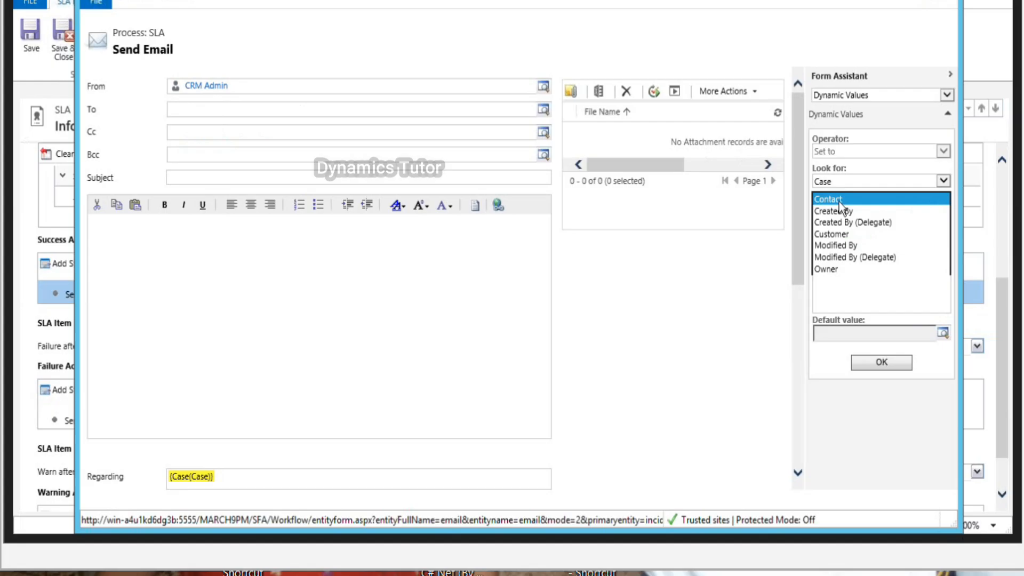
{"action": "left_click", "coordinate": [831, 267]}
{"action": "left_click", "coordinate": [891, 219]}
{"action": "left_click", "coordinate": [859, 261]}
{"action": "left_click", "coordinate": [893, 362]}
Step: Give the failure email the subject "SLA IS FAILED", then save and close the email
{"action": "left_click", "coordinate": [284, 178]}
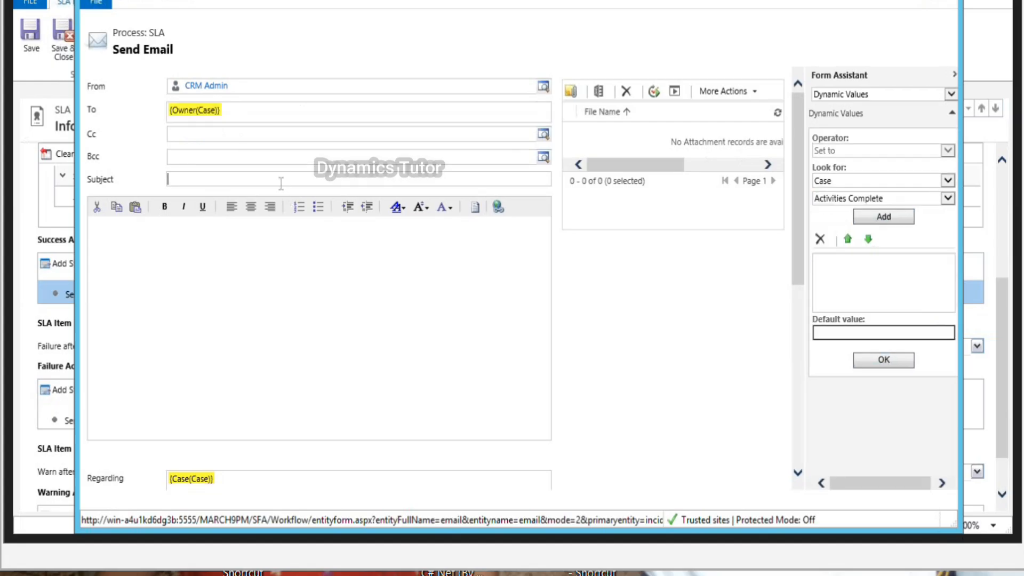
{"action": "type", "text": "SLA IS FAILED"}
{"action": "left_click", "coordinate": [169, 6]}
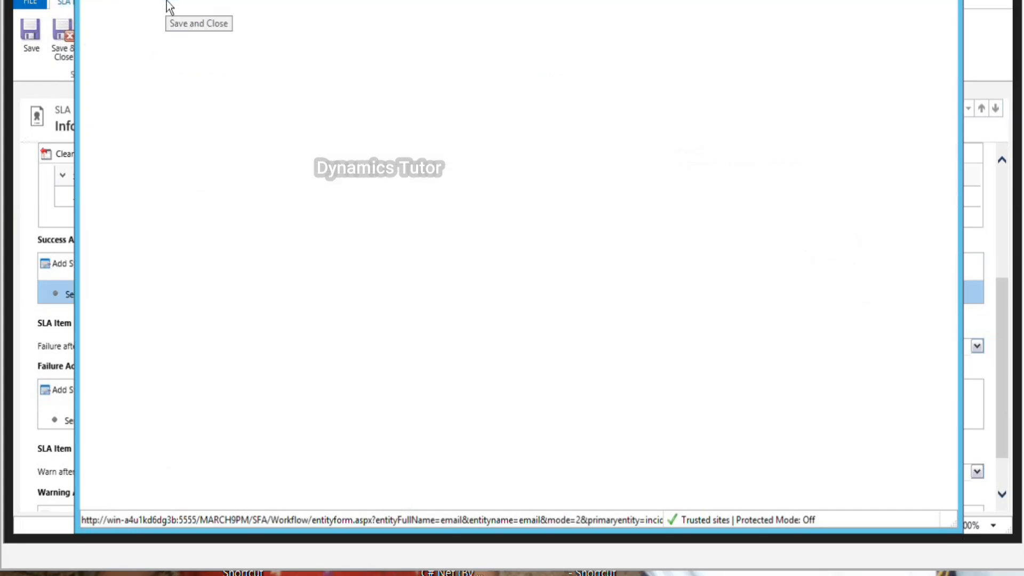
Step: Add an Assign Record failure action for the case and set its assignee lookup to search for Team records
{"action": "scroll", "coordinate": [94, 373], "scroll_direction": "down", "scroll_amount": 2}
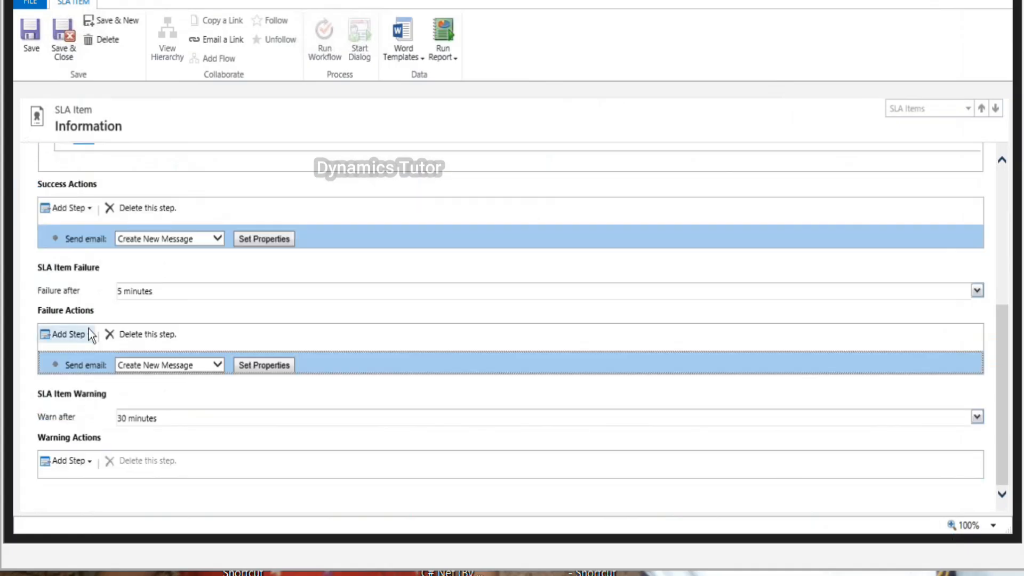
{"action": "left_click", "coordinate": [91, 335]}
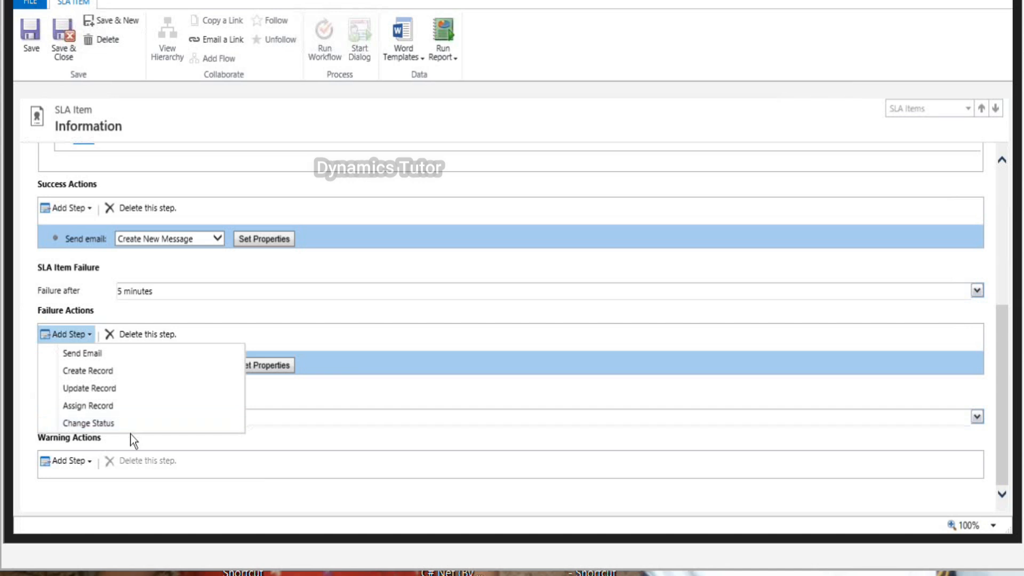
{"action": "left_click", "coordinate": [111, 405]}
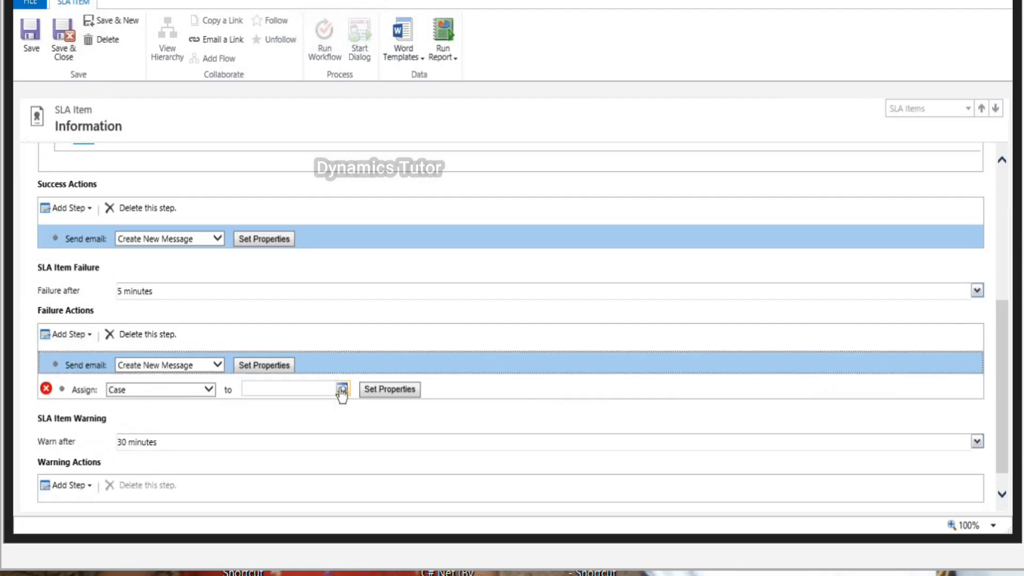
{"action": "left_click", "coordinate": [340, 389]}
{"action": "left_click", "coordinate": [330, 458]}
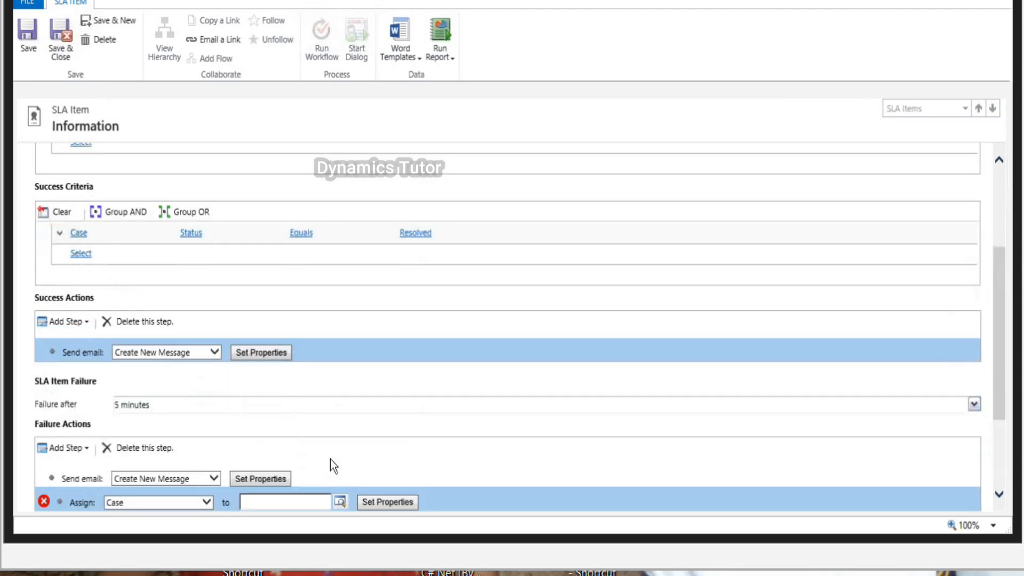
{"action": "left_click", "coordinate": [379, 111]}
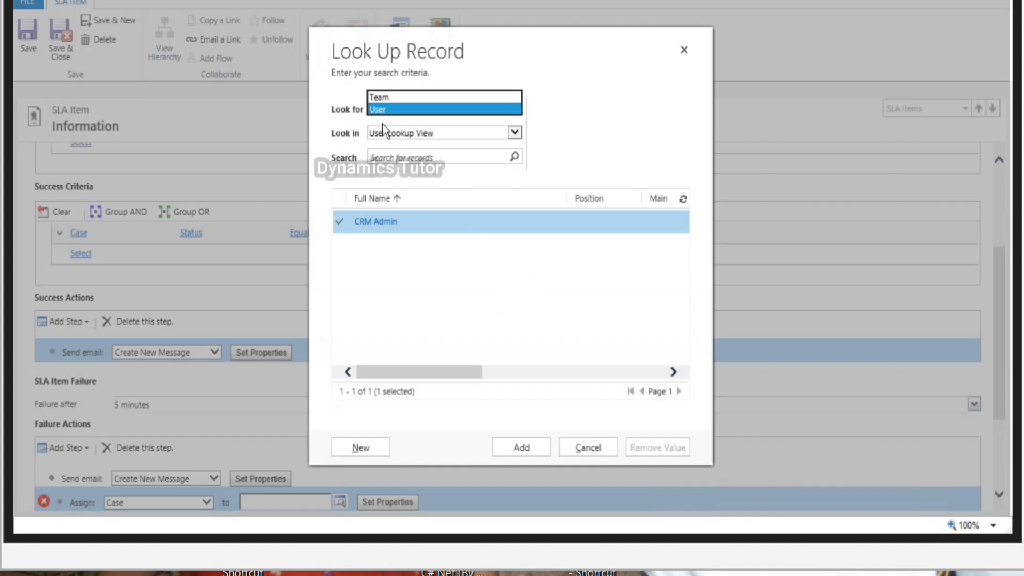
{"action": "left_click", "coordinate": [386, 100]}
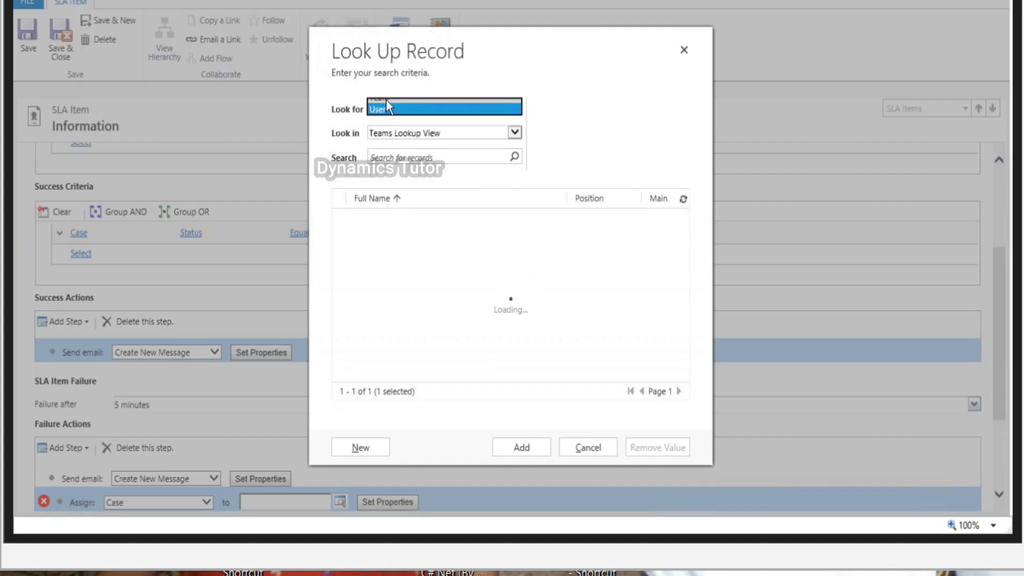
Step: Create a new team named "Esclation Team" with CRM Admin as administrator, then save and close it
{"action": "left_click", "coordinate": [374, 451]}
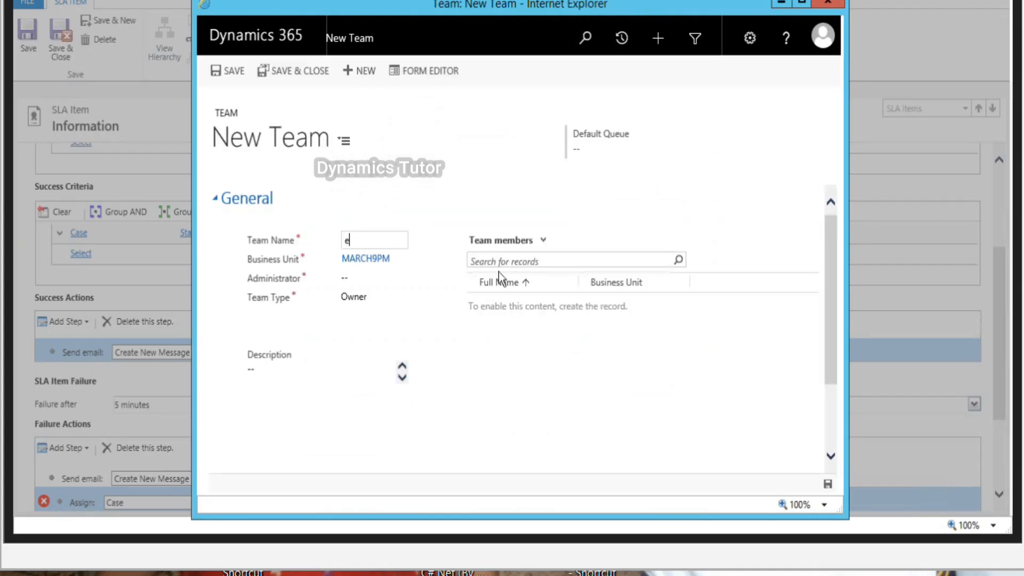
{"action": "type", "text": "Esclate"}
{"action": "key", "text": "BackSpace"}
{"action": "key", "text": "BackSpace"}
{"action": "key", "text": "BackSpace"}
{"action": "key", "text": "BackSpace"}
{"action": "type", "text": "lation Team"}
{"action": "key", "text": "Tab"}
{"action": "left_click", "coordinate": [400, 280]}
{"action": "left_click", "coordinate": [399, 281]}
{"action": "left_click", "coordinate": [401, 281]}
{"action": "left_click", "coordinate": [393, 298]}
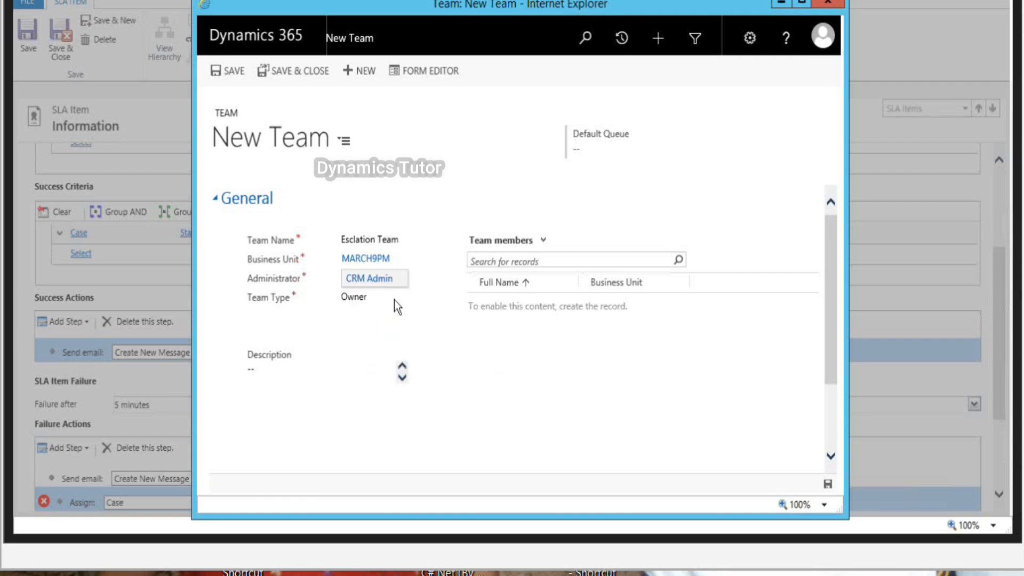
{"action": "left_click", "coordinate": [309, 69]}
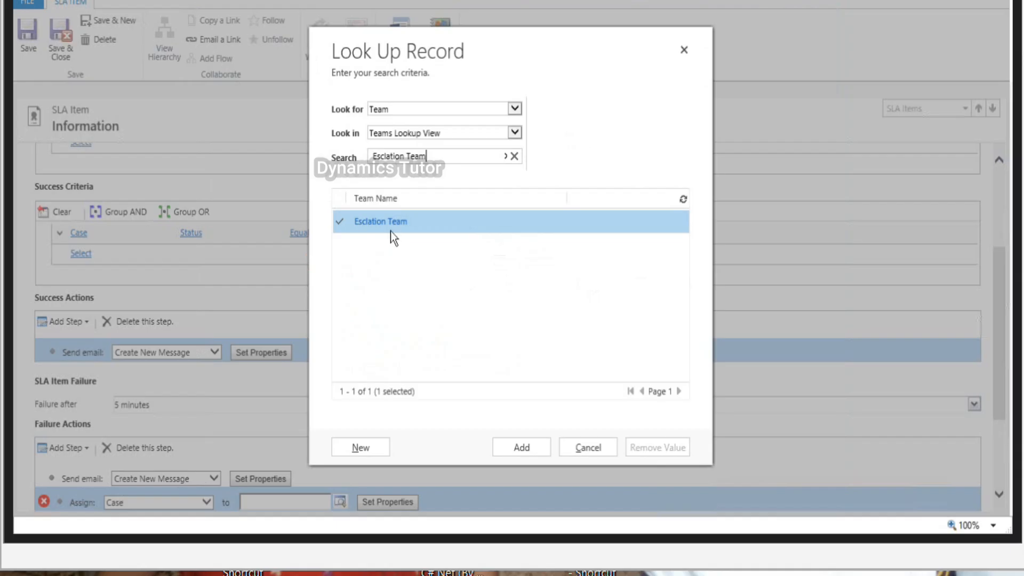
Step: Give the Esclation Team the System Administrator and System Customizer roles, then add the team as the failure action's assignee
{"action": "left_click", "coordinate": [389, 221]}
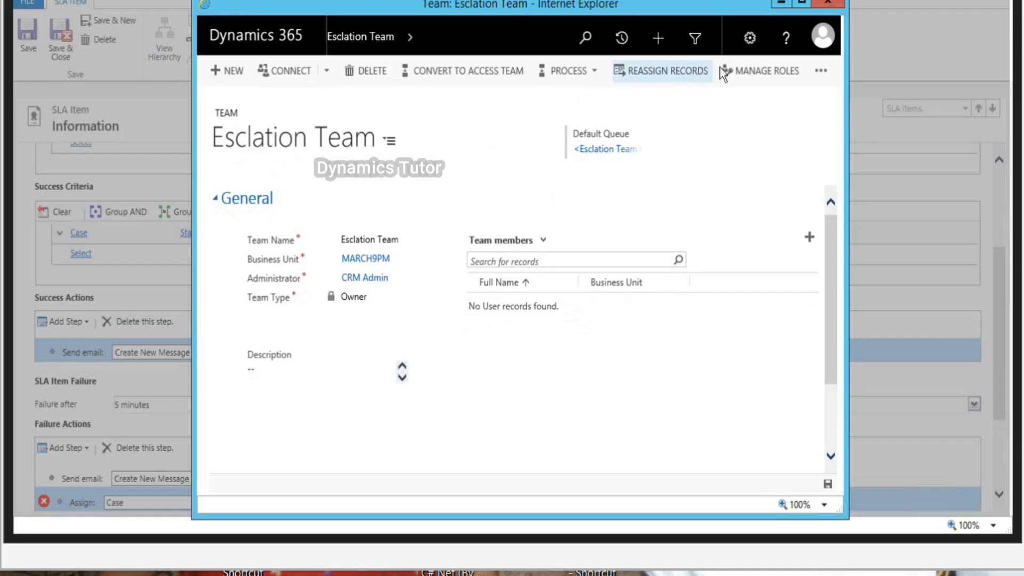
{"action": "left_click", "coordinate": [753, 69]}
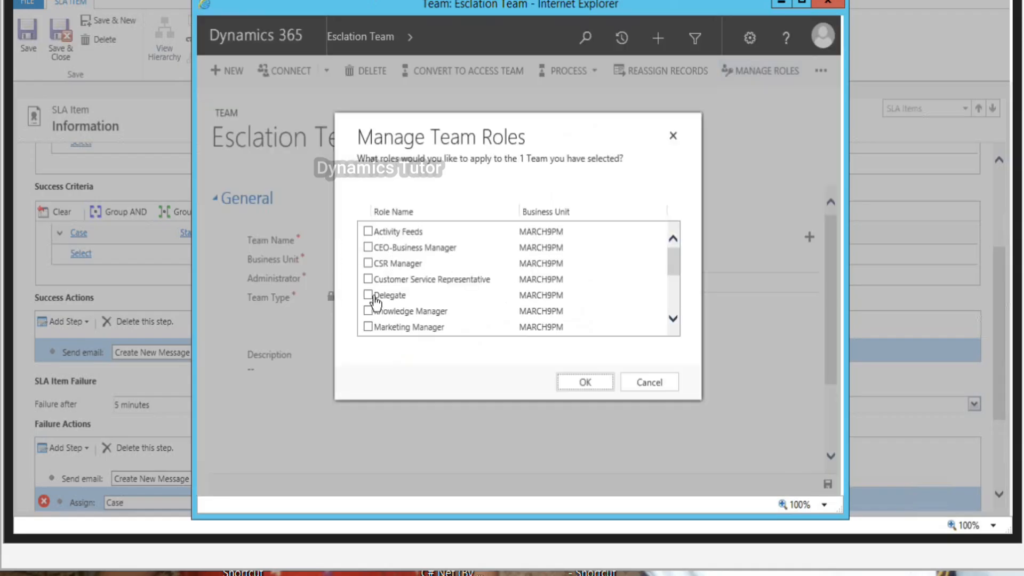
{"action": "scroll", "coordinate": [374, 301], "scroll_direction": "down", "scroll_amount": 2}
{"action": "scroll", "coordinate": [379, 304], "scroll_direction": "down", "scroll_amount": 2}
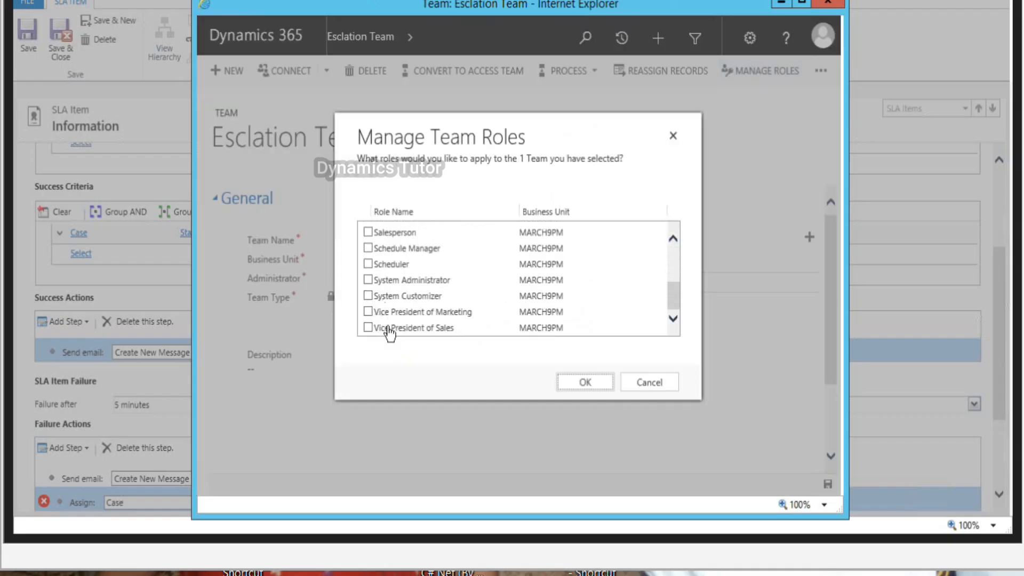
{"action": "left_click", "coordinate": [369, 281]}
{"action": "left_click", "coordinate": [368, 295]}
{"action": "left_click", "coordinate": [585, 382]}
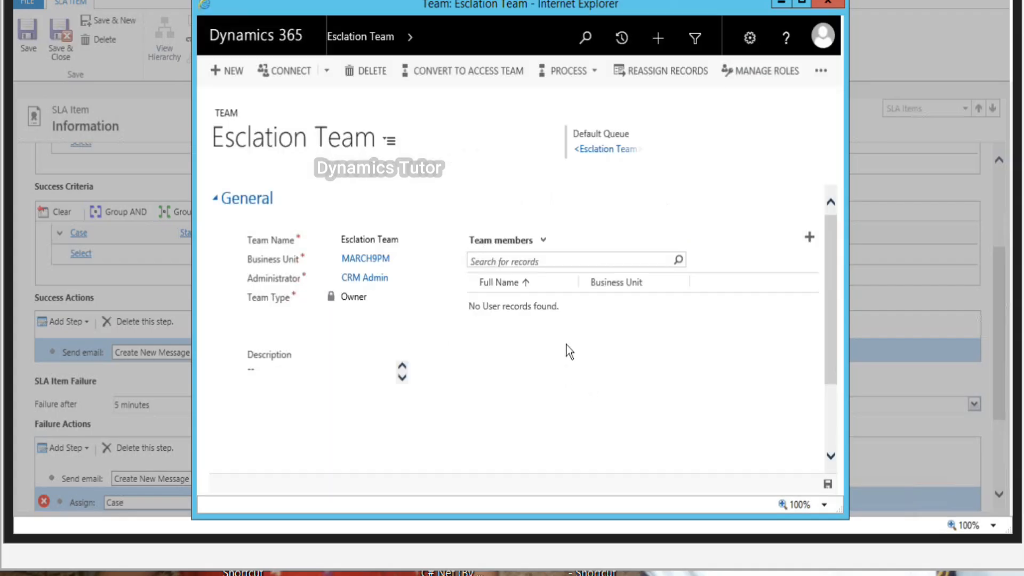
{"action": "left_click", "coordinate": [828, 2]}
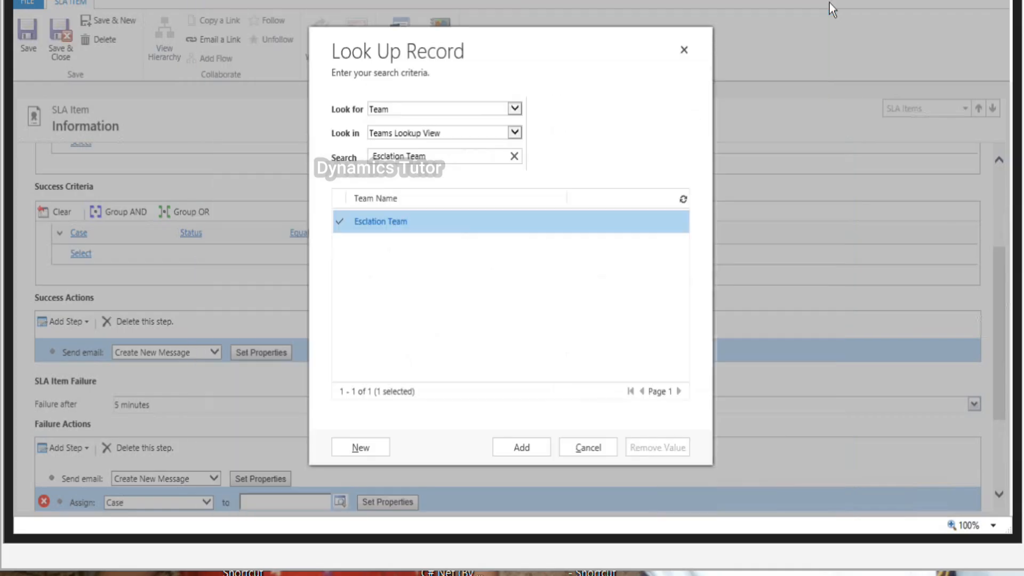
{"action": "left_click", "coordinate": [539, 451]}
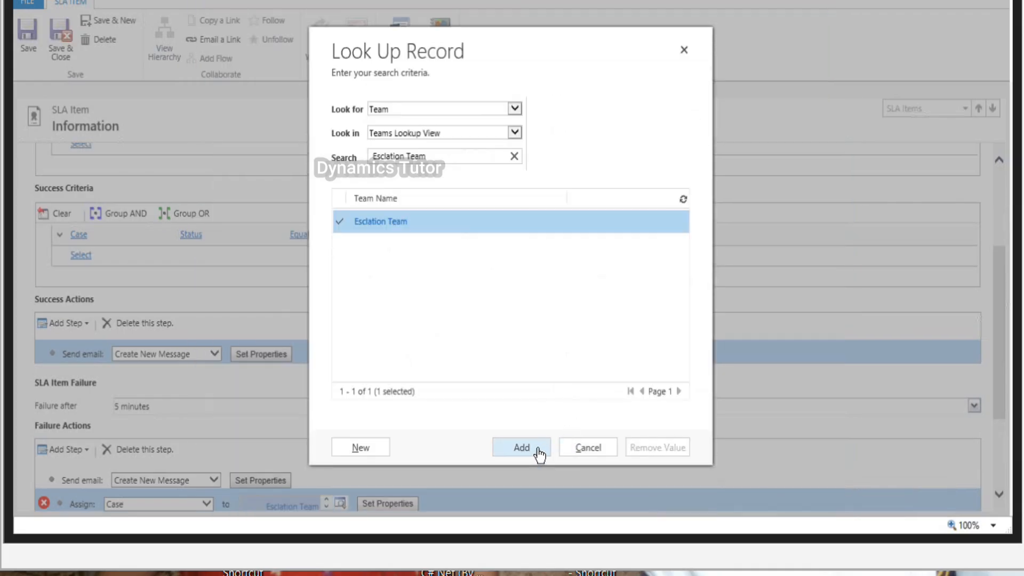
Step: Set the SLA item's warning time to 1 minute
{"action": "scroll", "coordinate": [536, 449], "scroll_direction": "down", "scroll_amount": 3}
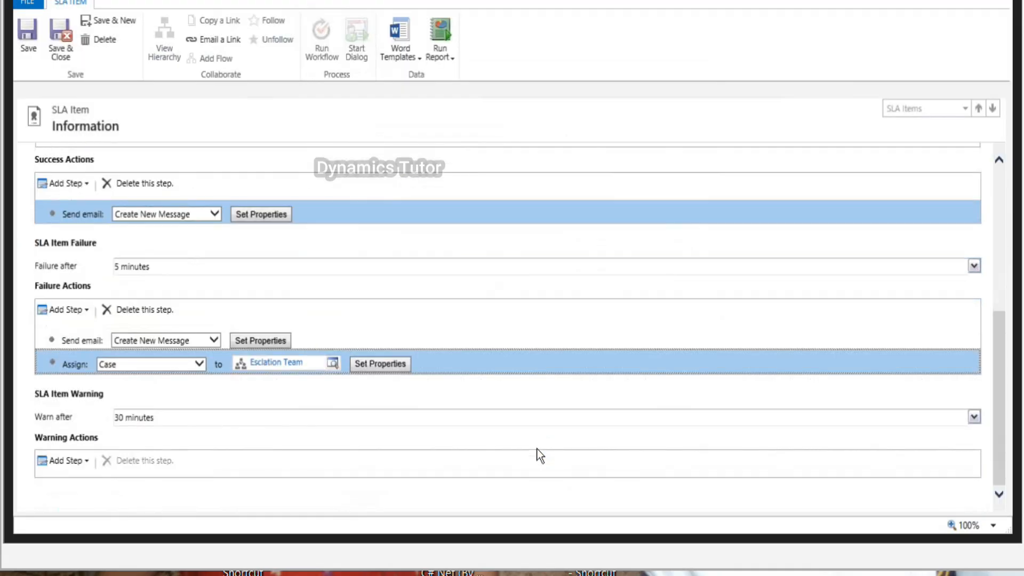
{"action": "left_click", "coordinate": [973, 416]}
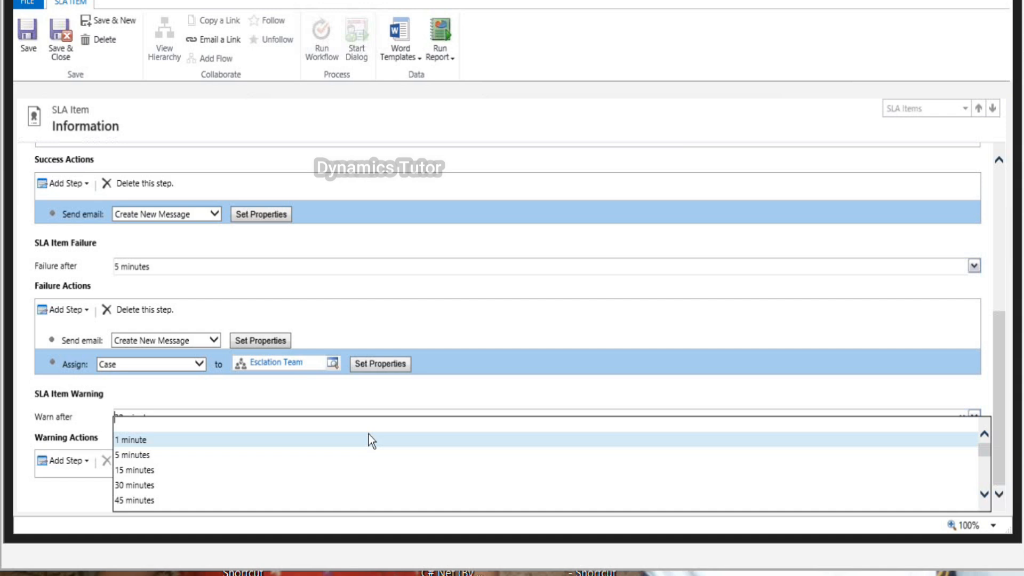
{"action": "left_click", "coordinate": [217, 439]}
Step: Add a Send Email warning action that creates a new message and set its sender to CRM Admin
{"action": "left_click", "coordinate": [87, 461]}
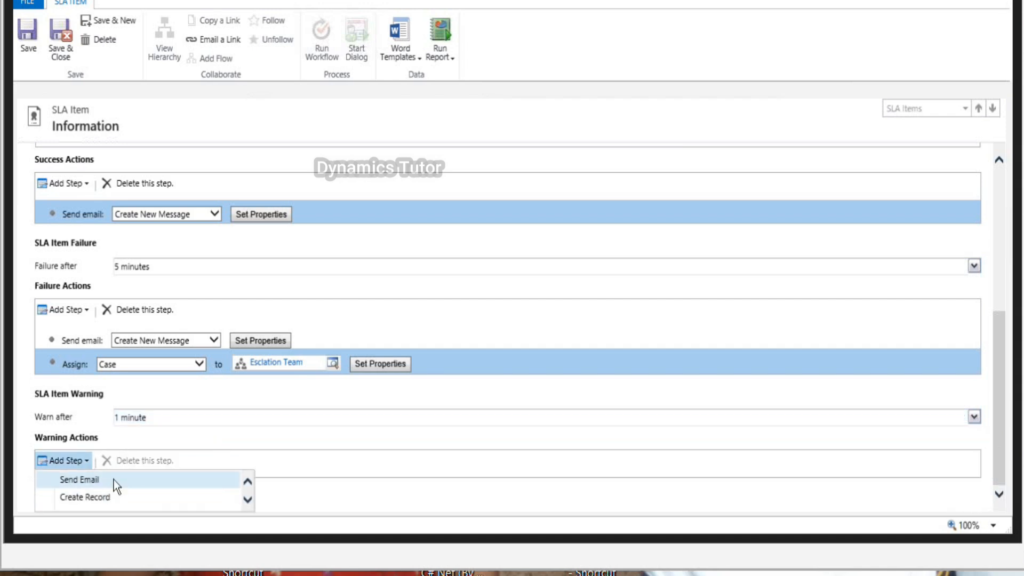
{"action": "left_click", "coordinate": [114, 479]}
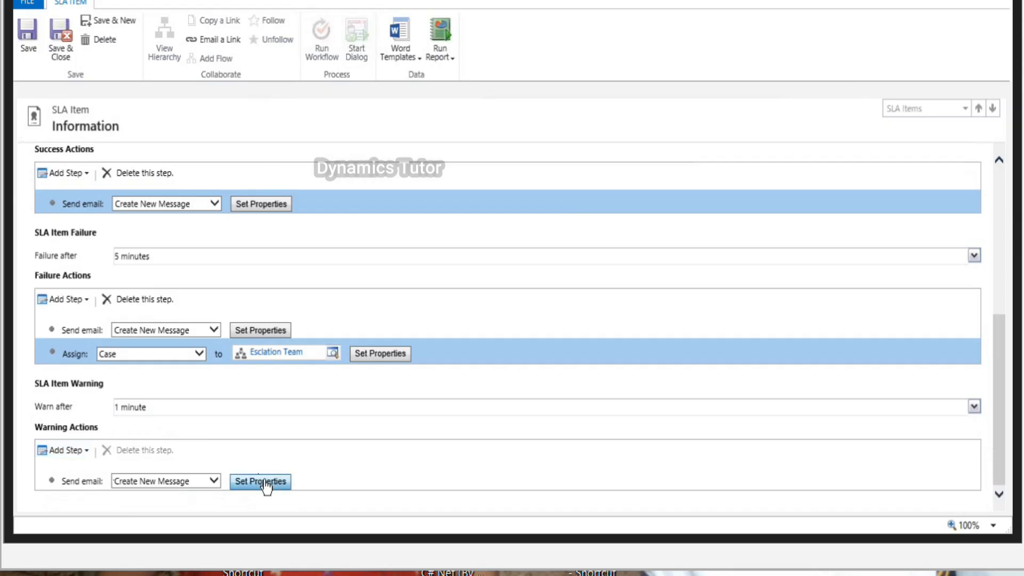
{"action": "left_click", "coordinate": [261, 481]}
{"action": "type", "text": "c"}
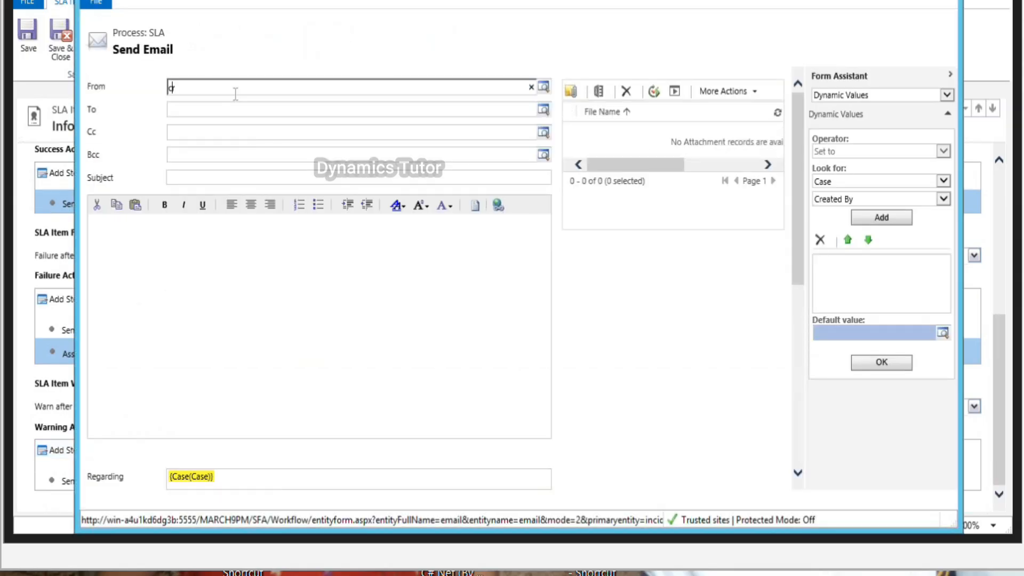
{"action": "type", "text": "rm"}
{"action": "left_click", "coordinate": [238, 103]}
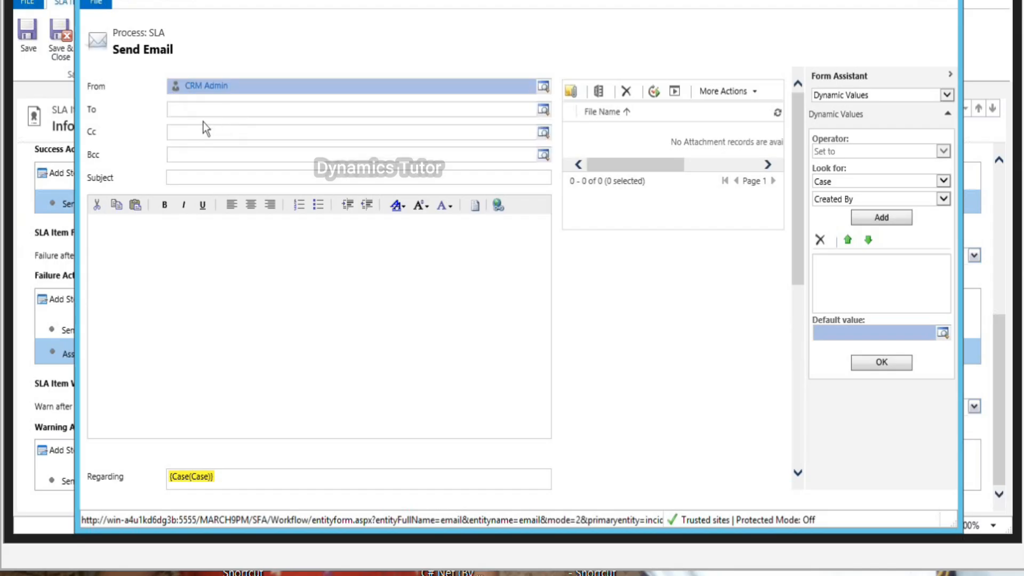
Step: Set the warning email's recipient to the dynamic value Owner from the Case
{"action": "left_click", "coordinate": [206, 109]}
{"action": "left_click", "coordinate": [853, 199]}
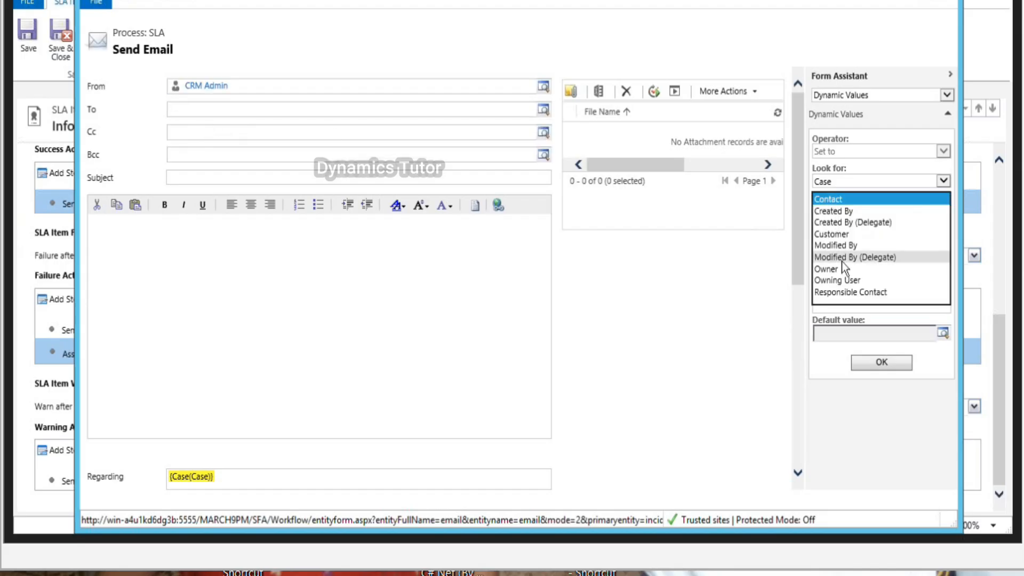
{"action": "left_click", "coordinate": [827, 269]}
{"action": "left_click", "coordinate": [882, 217]}
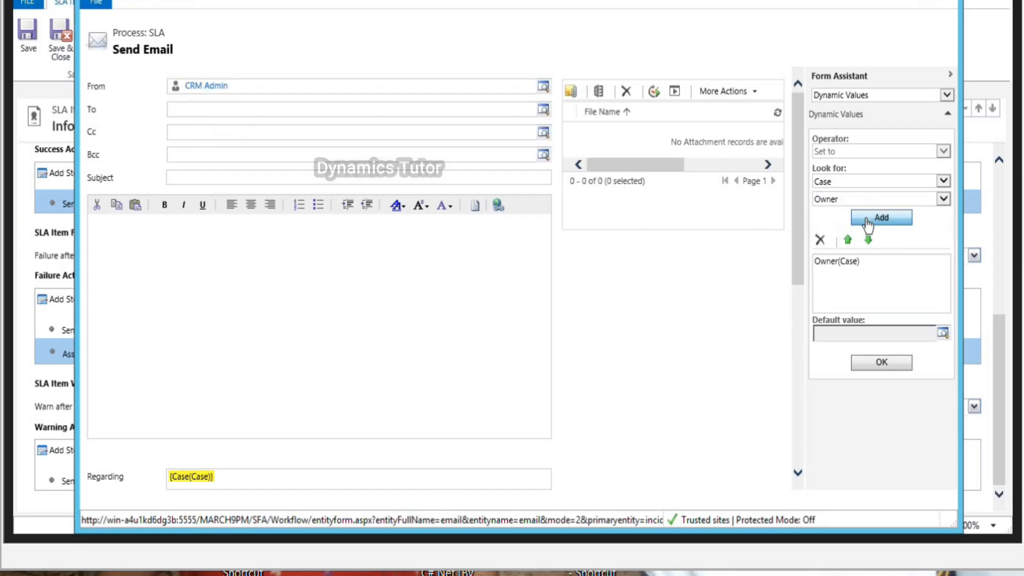
{"action": "left_click", "coordinate": [847, 262]}
{"action": "left_click", "coordinate": [885, 364]}
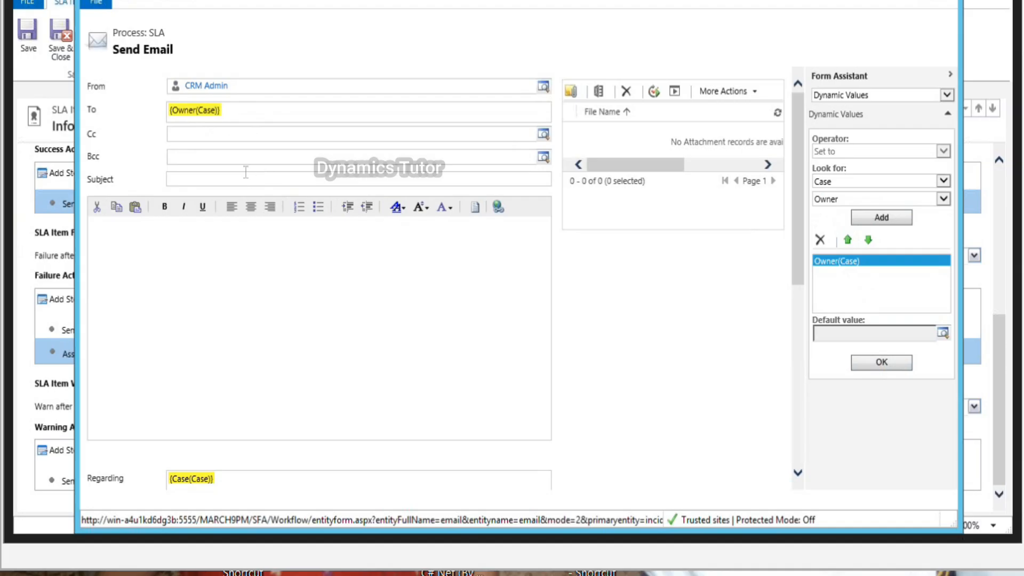
Step: Give the warning email the subject "Remaing 4 mins to Resove the case", then save and close the email
{"action": "left_click", "coordinate": [247, 176]}
{"action": "type", "text": "Remaing"}
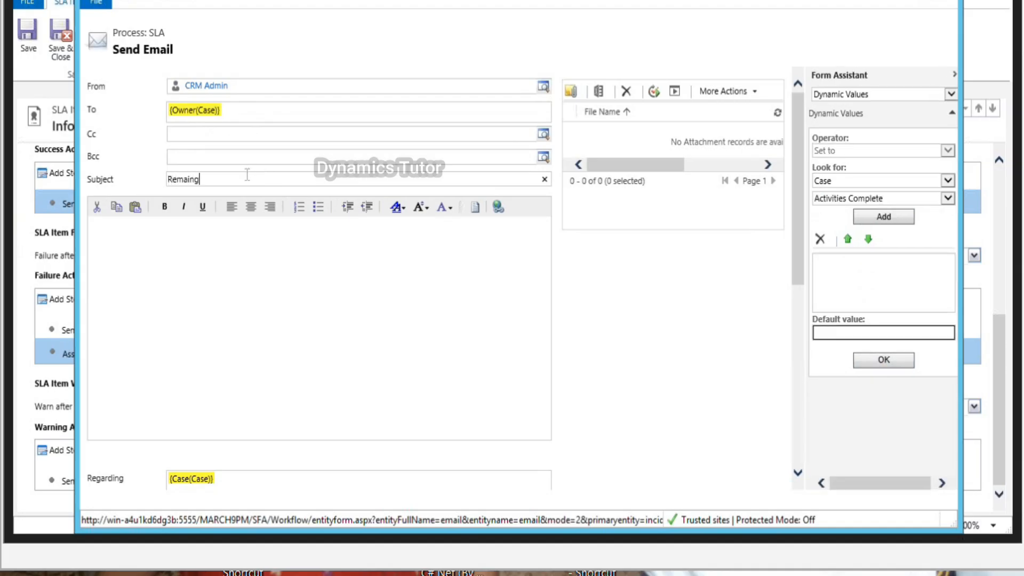
{"action": "type", "text": " 4 mins to Resolve the case"}
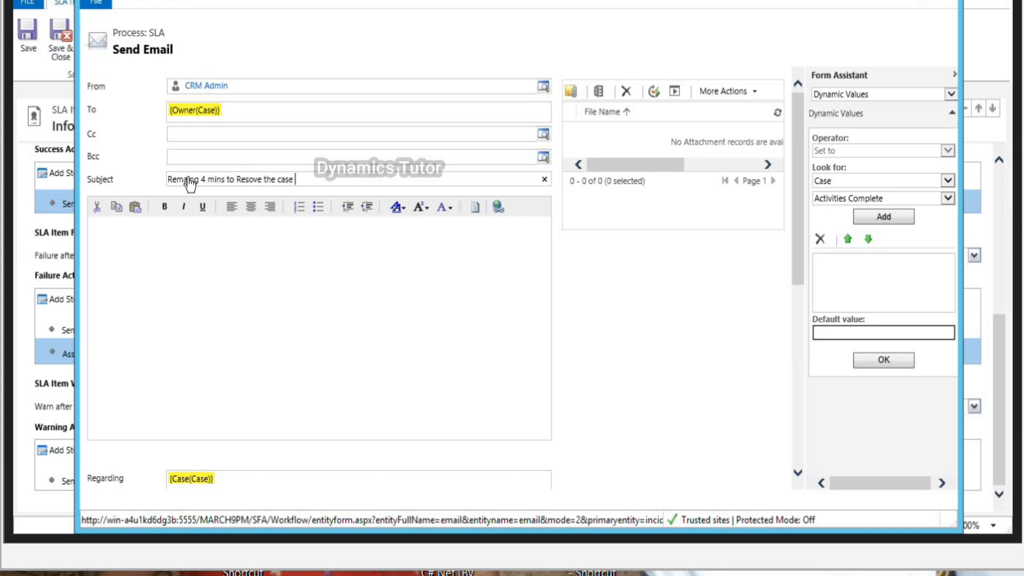
{"action": "left_click", "coordinate": [188, 3]}
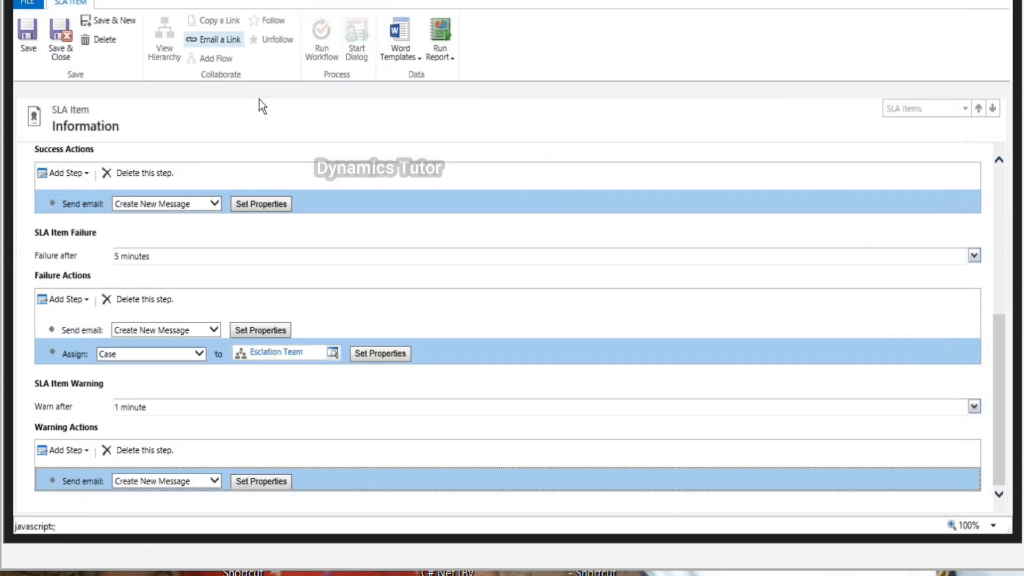
Step: Save and close the SLA item, then activate the SAMSUNG - SLA record
{"action": "left_click", "coordinate": [56, 40]}
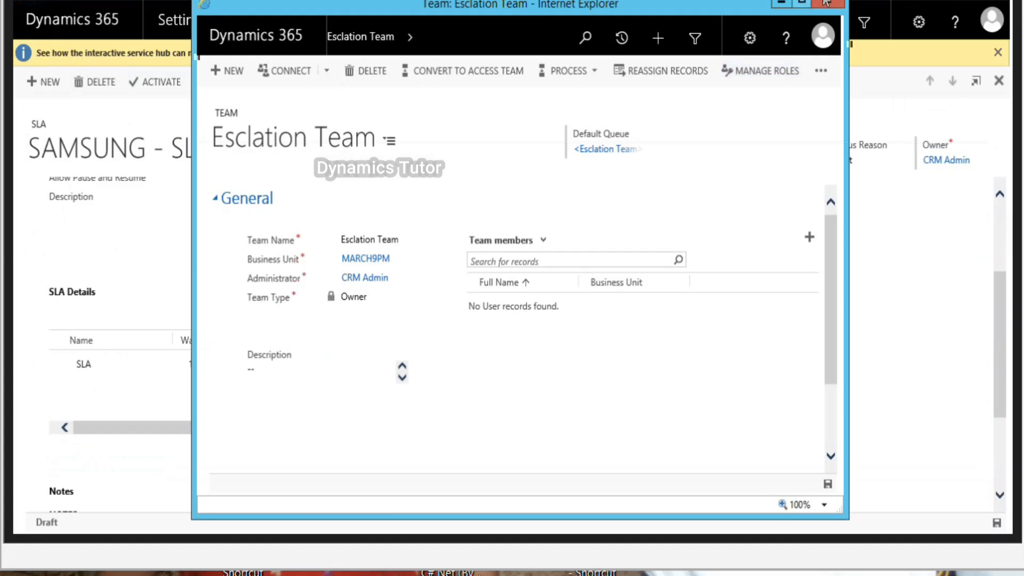
{"action": "left_click", "coordinate": [825, 3]}
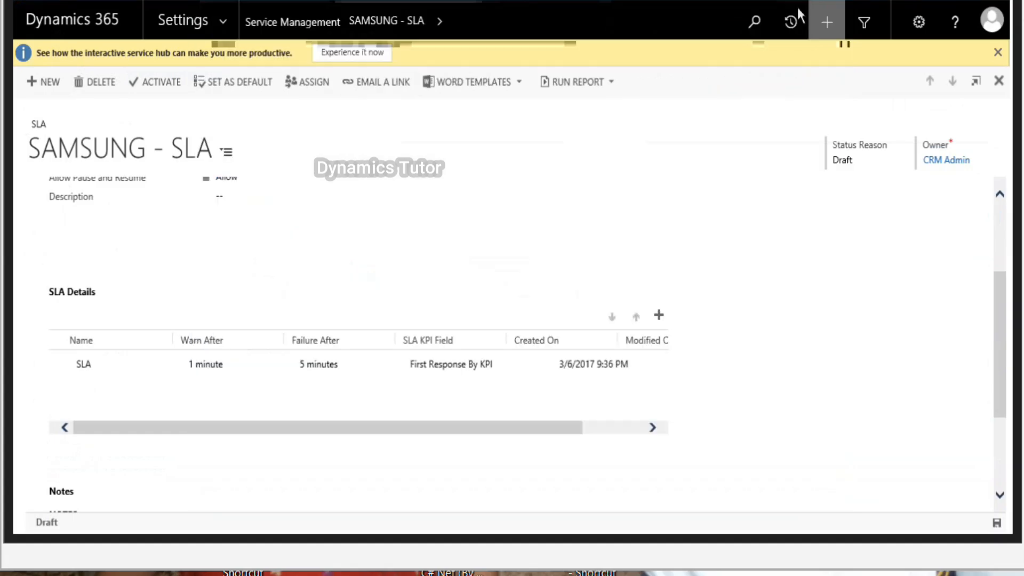
{"action": "left_click", "coordinate": [170, 86]}
{"action": "left_click", "coordinate": [613, 330]}
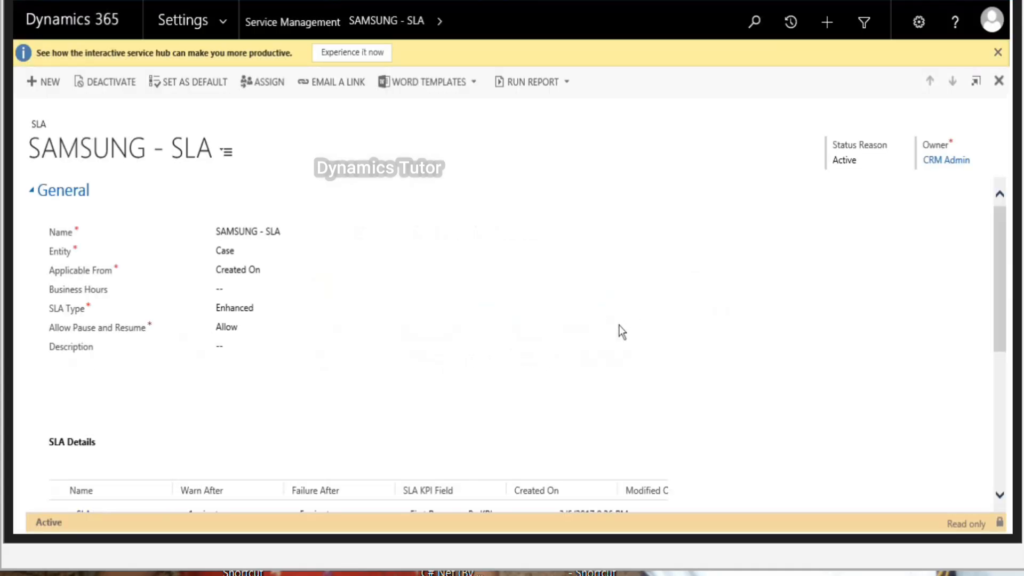
Step: Return to Service Management and open the list of Entitlements
{"action": "left_click", "coordinate": [276, 28]}
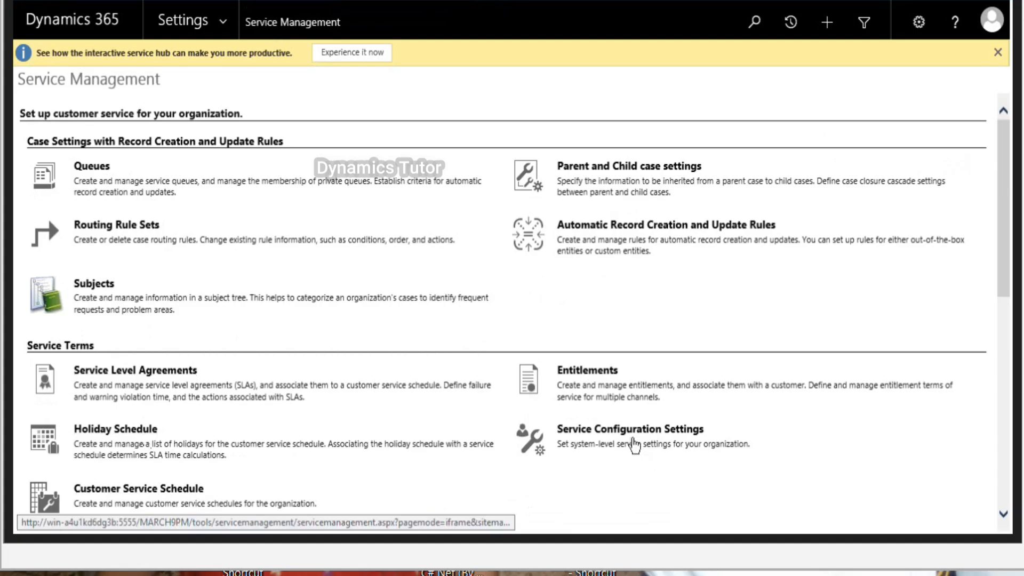
{"action": "left_click", "coordinate": [590, 368]}
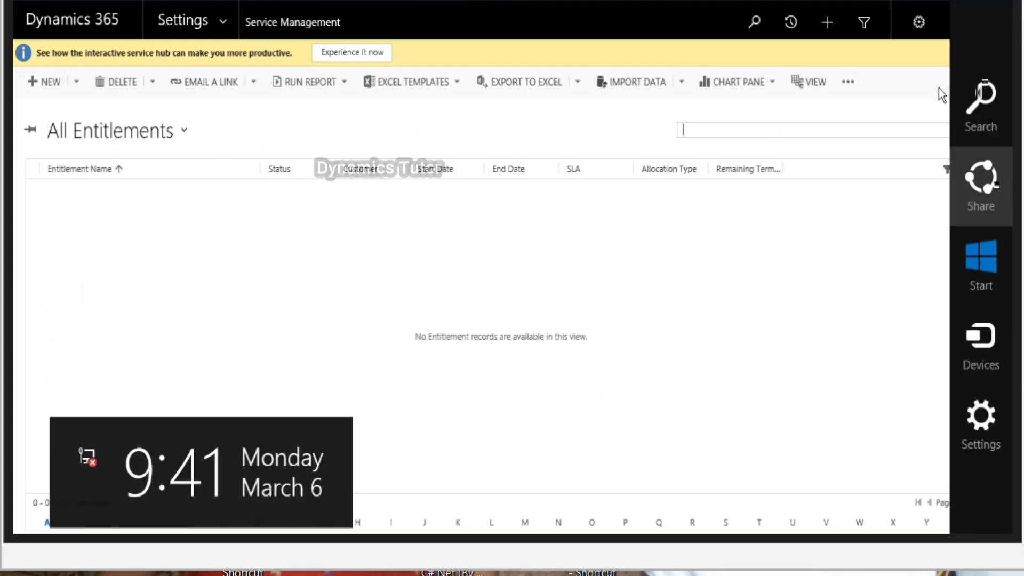
Step: Create a blank entitlement named "SAMSUNG - ENT" with Adventure Works (sample) as the primary customer
{"action": "left_click", "coordinate": [76, 85]}
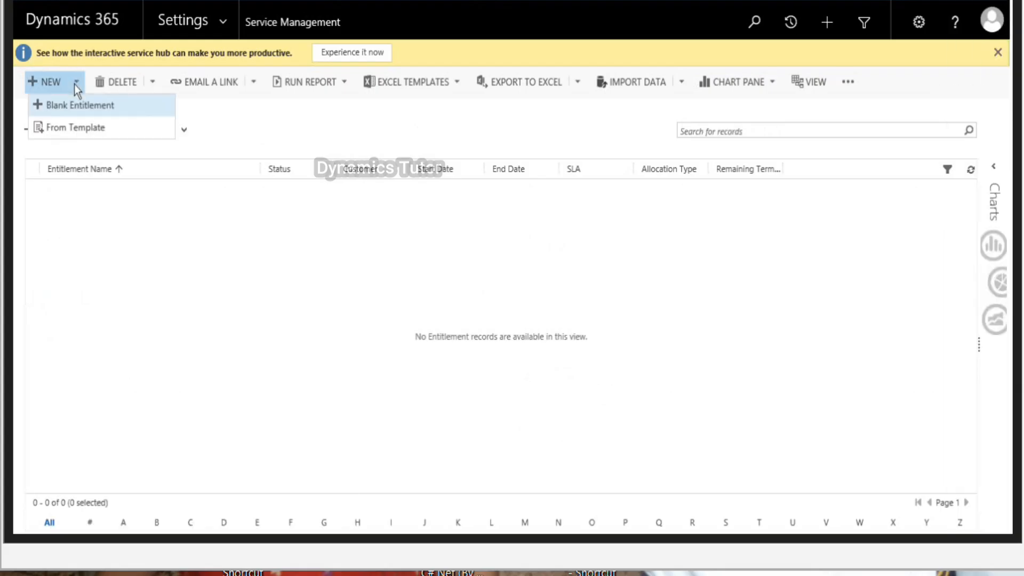
{"action": "left_click", "coordinate": [123, 112]}
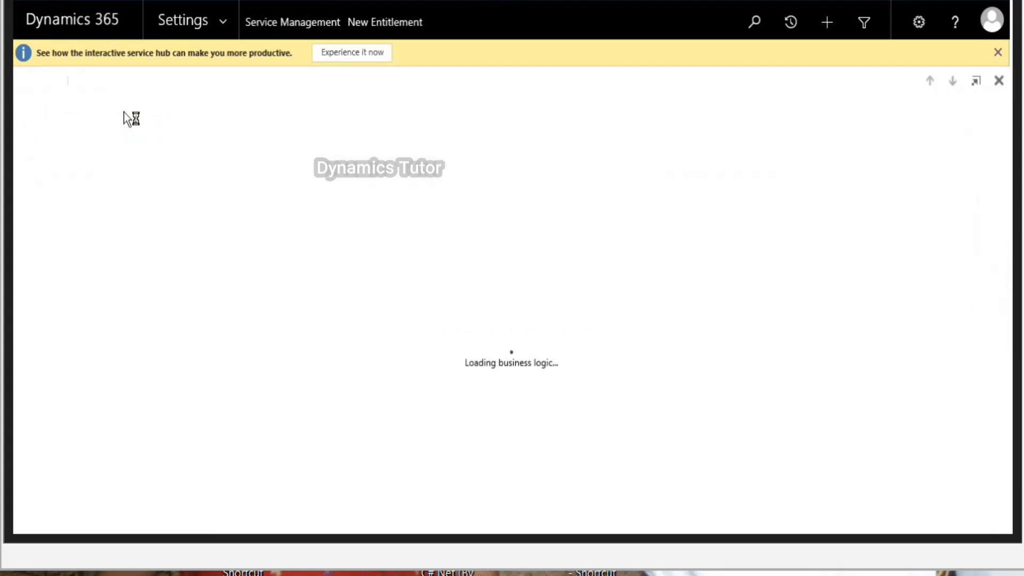
{"action": "type", "text": "sa"}
{"action": "key", "text": "BackSpace"}
{"action": "key", "text": "BackSpace"}
{"action": "type", "text": "SAMSUNG - ENT"}
{"action": "key", "text": "Tab"}
{"action": "type", "text": "ADV"}
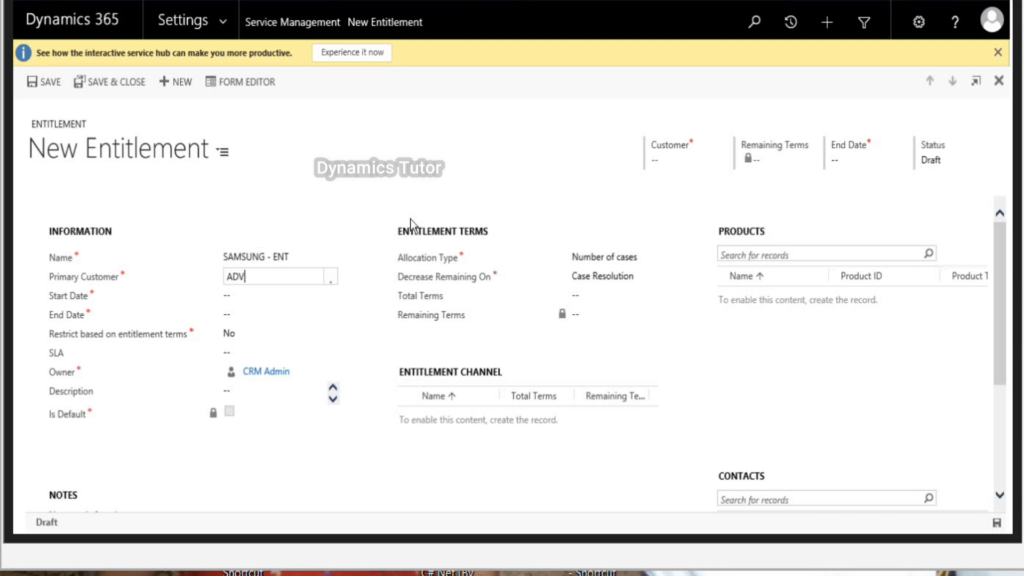
{"action": "left_click", "coordinate": [324, 298]}
Step: Set the entitlement's start date to 3/1/2017 and its end date to 5/31/2017
{"action": "left_click", "coordinate": [277, 302]}
{"action": "left_click", "coordinate": [316, 297]}
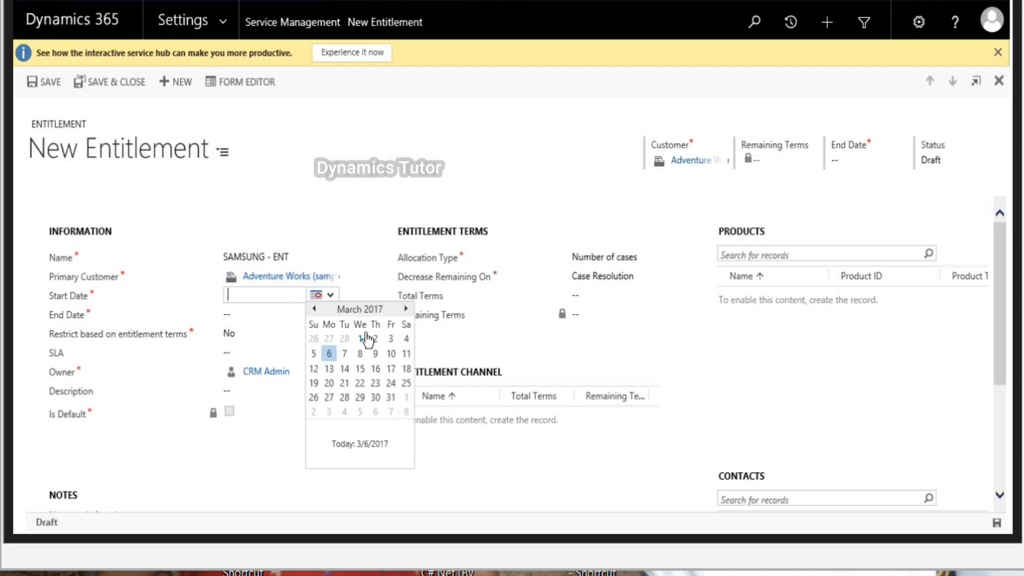
{"action": "left_click", "coordinate": [363, 337]}
{"action": "left_click", "coordinate": [254, 313]}
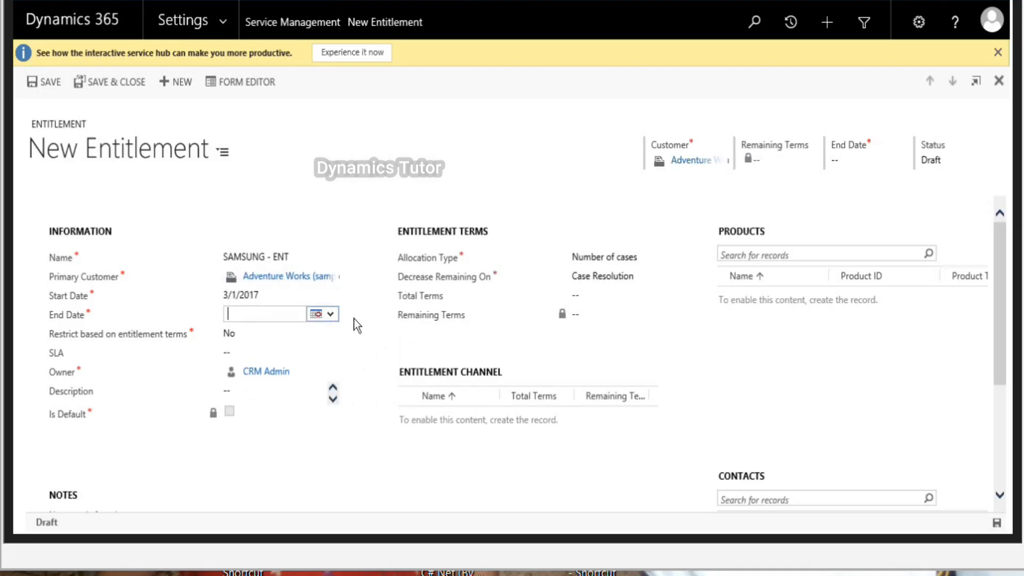
{"action": "left_click", "coordinate": [324, 314]}
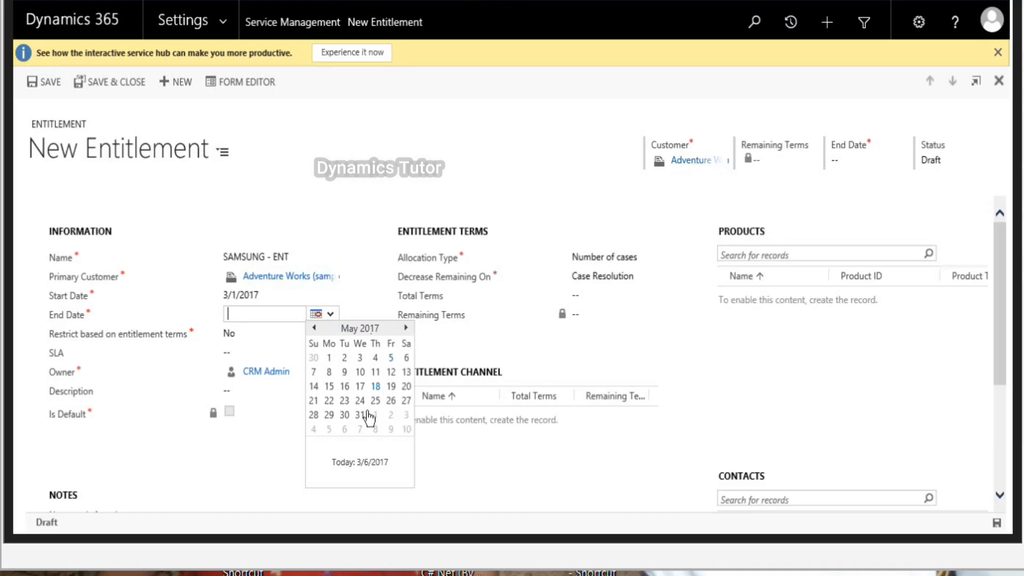
{"action": "left_click", "coordinate": [360, 414]}
Step: Set the restriction based on entitlement terms to Yes and assign the SAMSUNG - SLA to the entitlement
{"action": "left_click", "coordinate": [268, 336]}
{"action": "left_click", "coordinate": [271, 351]}
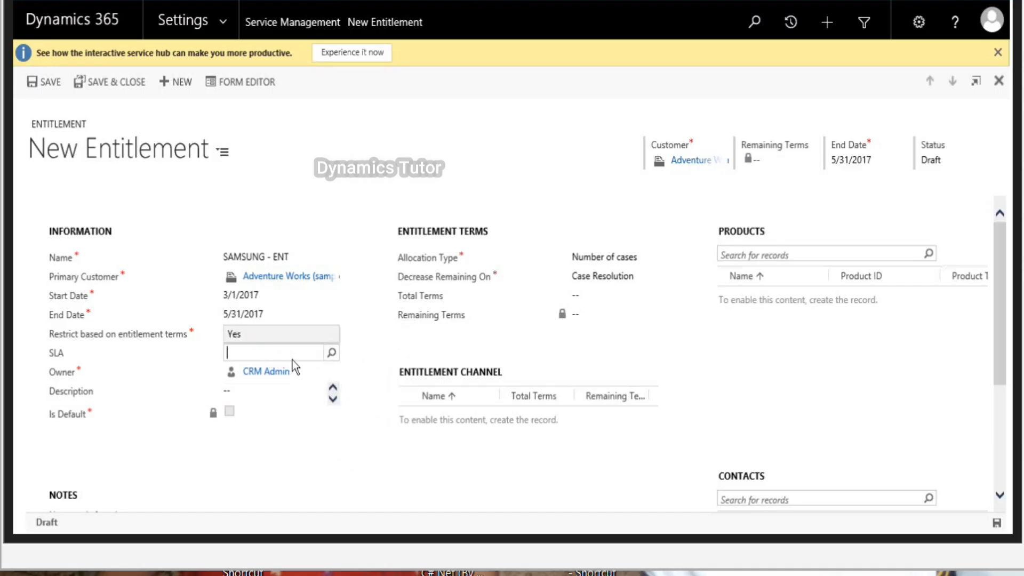
{"action": "type", "text": "SAMSUNG"}
{"action": "left_click", "coordinate": [293, 371]}
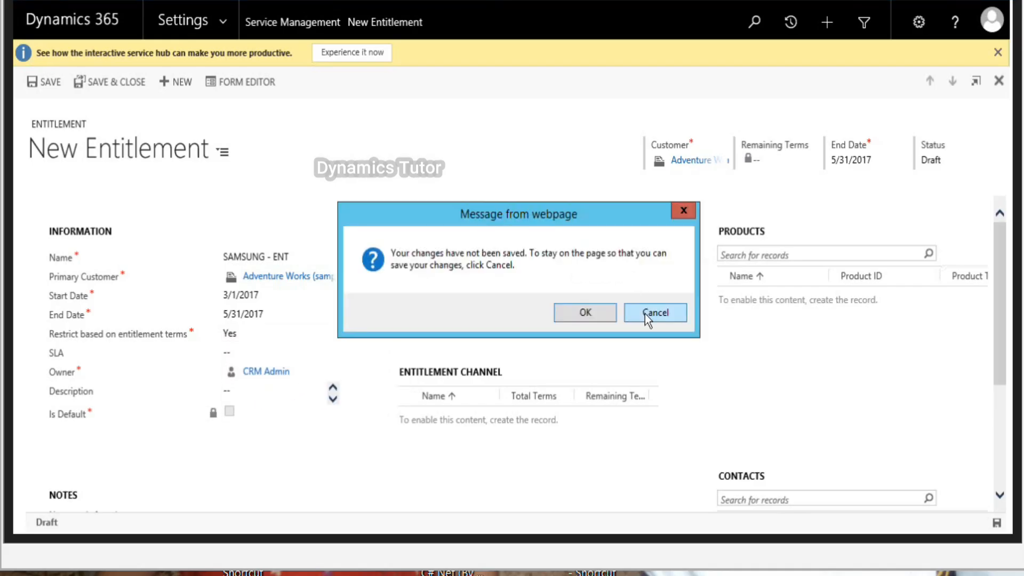
{"action": "left_click", "coordinate": [646, 313]}
{"action": "left_click", "coordinate": [294, 344]}
{"action": "left_click", "coordinate": [279, 414]}
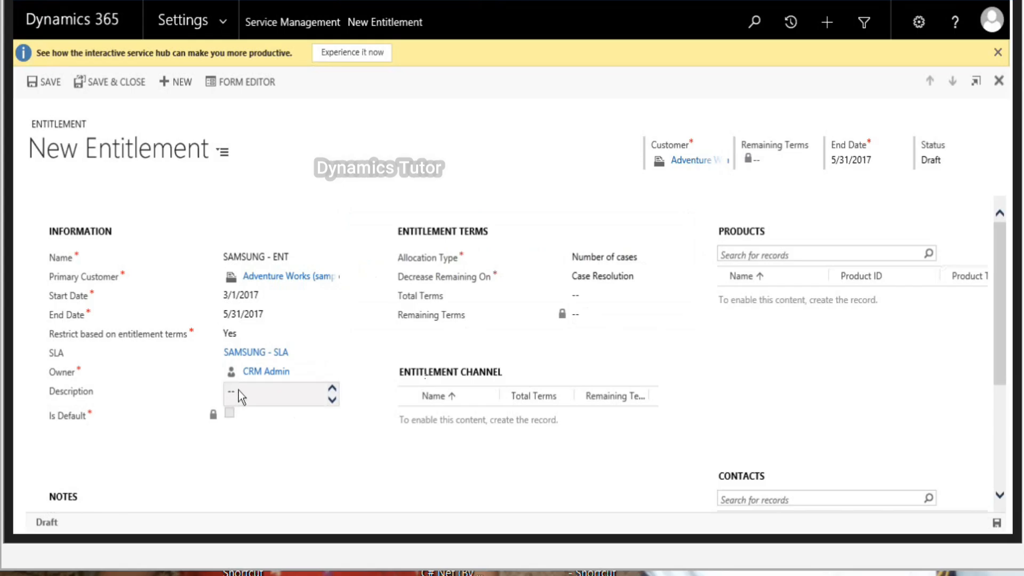
Step: Set the entitlement's total terms to 2 and save the record
{"action": "left_click", "coordinate": [606, 296]}
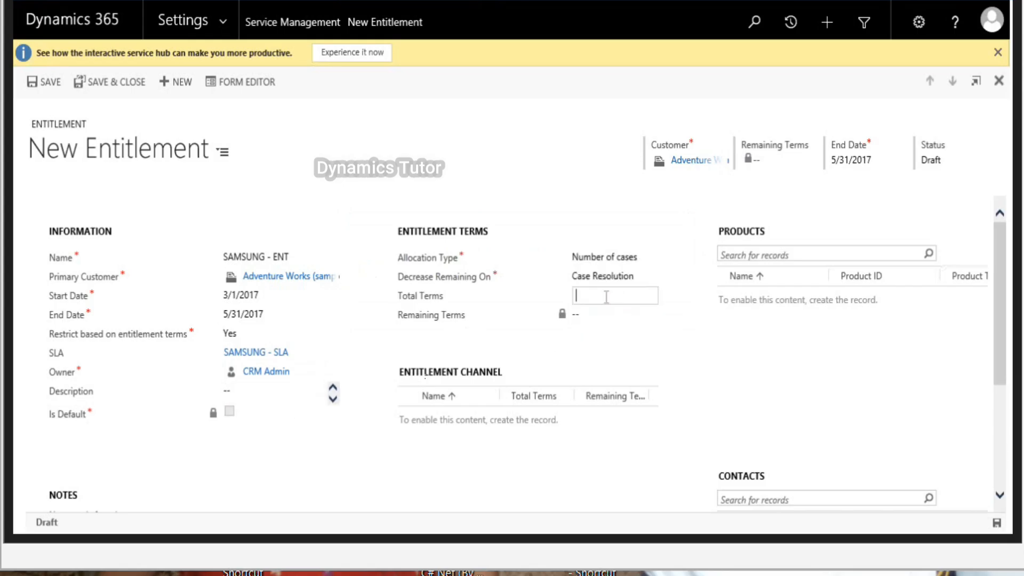
{"action": "type", "text": "2"}
{"action": "left_click", "coordinate": [43, 86]}
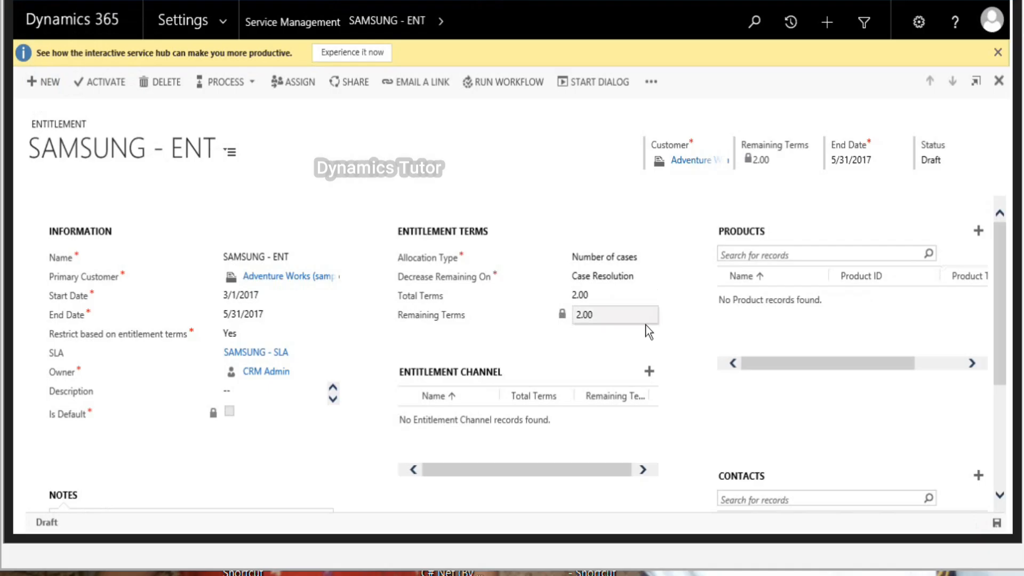
Step: Add a Phone entitlement channel with total terms of 1.00
{"action": "scroll", "coordinate": [645, 326], "scroll_direction": "down", "scroll_amount": 2}
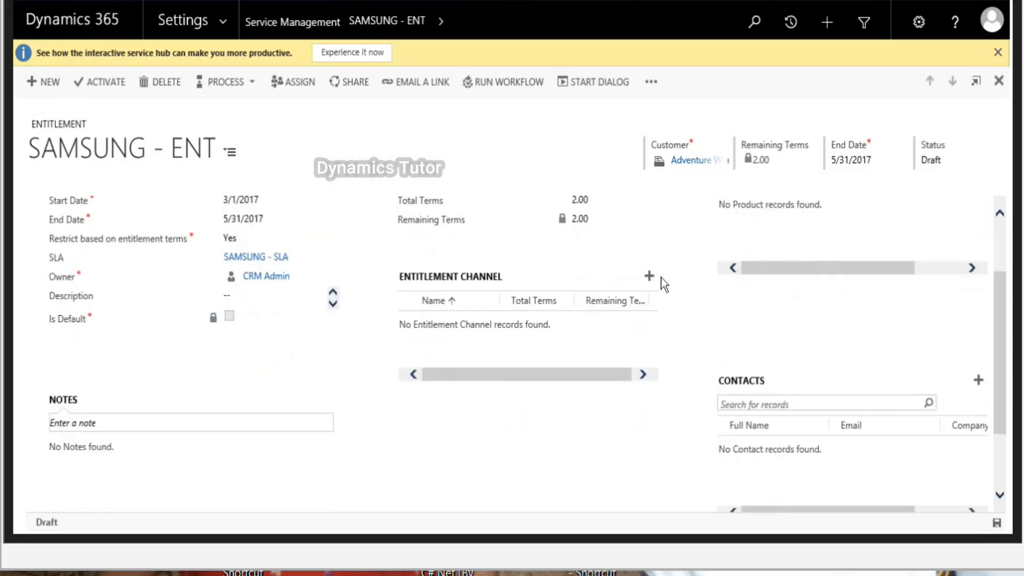
{"action": "left_click", "coordinate": [649, 276]}
{"action": "left_click", "coordinate": [453, 326]}
{"action": "left_click", "coordinate": [452, 324]}
{"action": "left_click", "coordinate": [526, 329]}
{"action": "left_click", "coordinate": [538, 326]}
{"action": "key", "text": "Delete"}
{"action": "key", "text": "Delete"}
{"action": "type", "text": "1."}
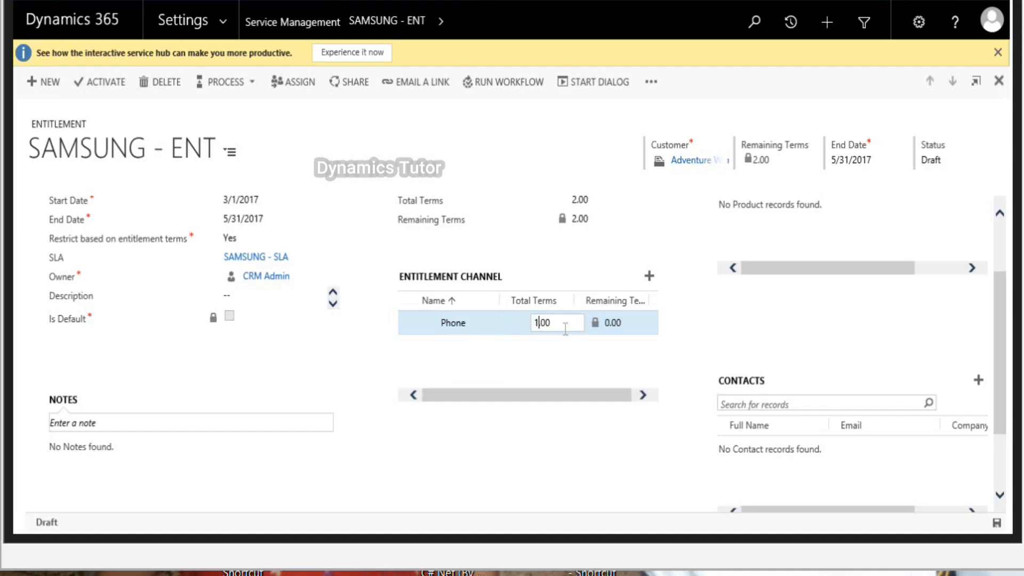
{"action": "left_click", "coordinate": [558, 356]}
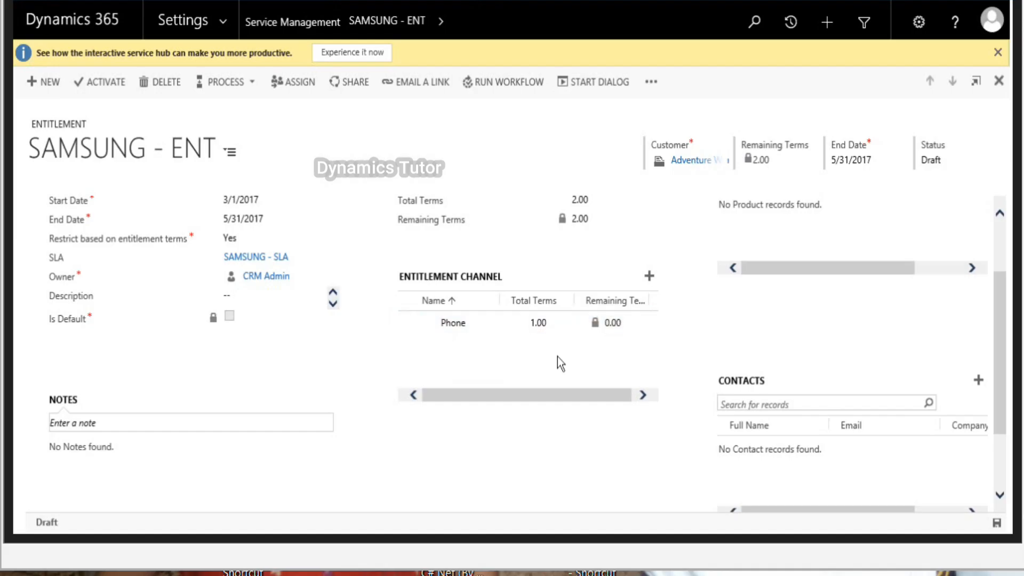
Step: Add an Email entitlement channel with total terms of 1.00
{"action": "left_click", "coordinate": [649, 275]}
{"action": "left_click", "coordinate": [483, 324]}
{"action": "left_click", "coordinate": [471, 333]}
{"action": "left_click", "coordinate": [535, 322]}
{"action": "left_click", "coordinate": [539, 322]}
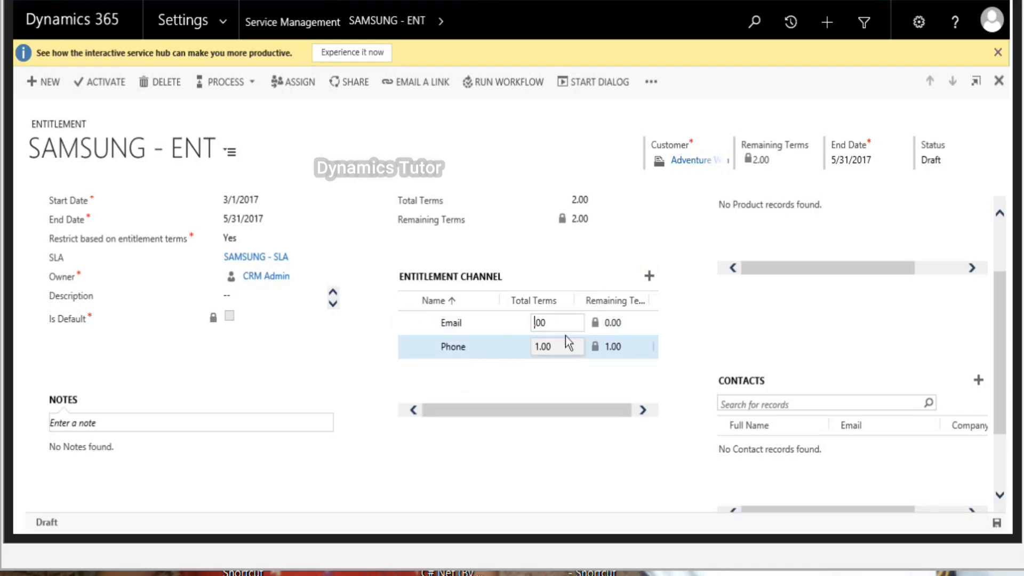
{"action": "type", "text": "1"}
{"action": "left_click", "coordinate": [536, 416]}
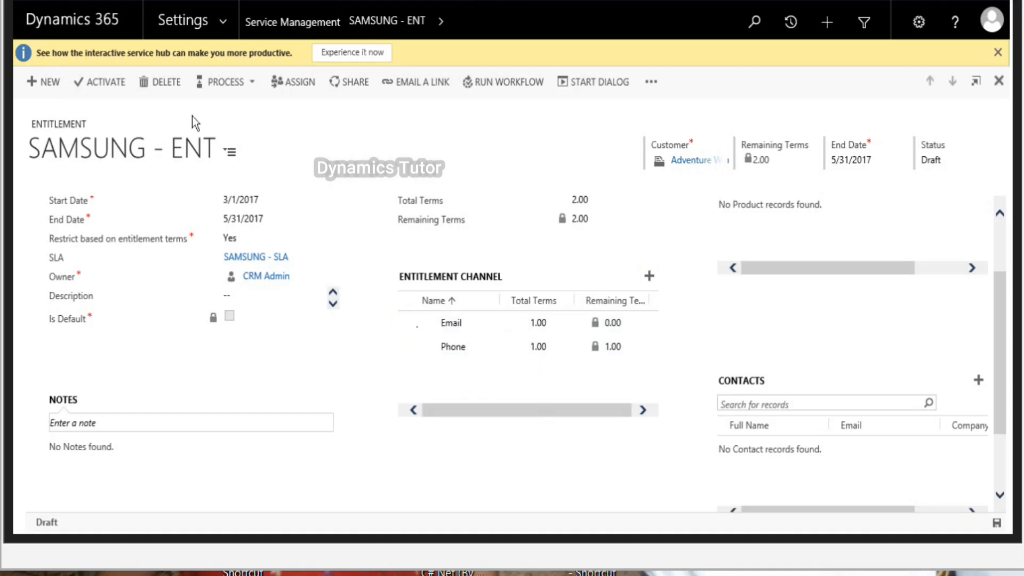
Step: Activate the SAMSUNG - ENT entitlement and confirm the activation
{"action": "left_click", "coordinate": [52, 82]}
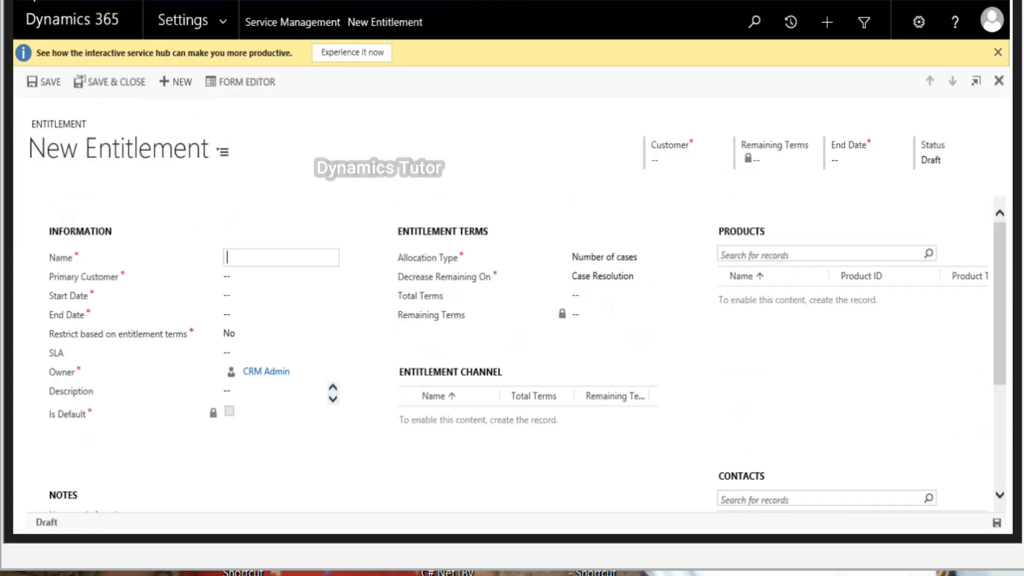
{"action": "left_click", "coordinate": [30, 1]}
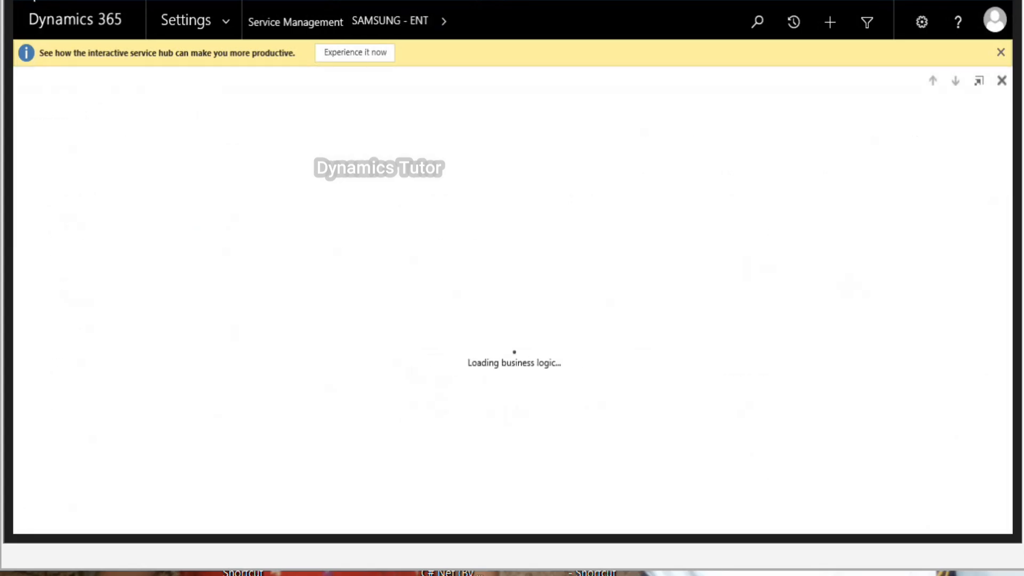
{"action": "left_click", "coordinate": [113, 82]}
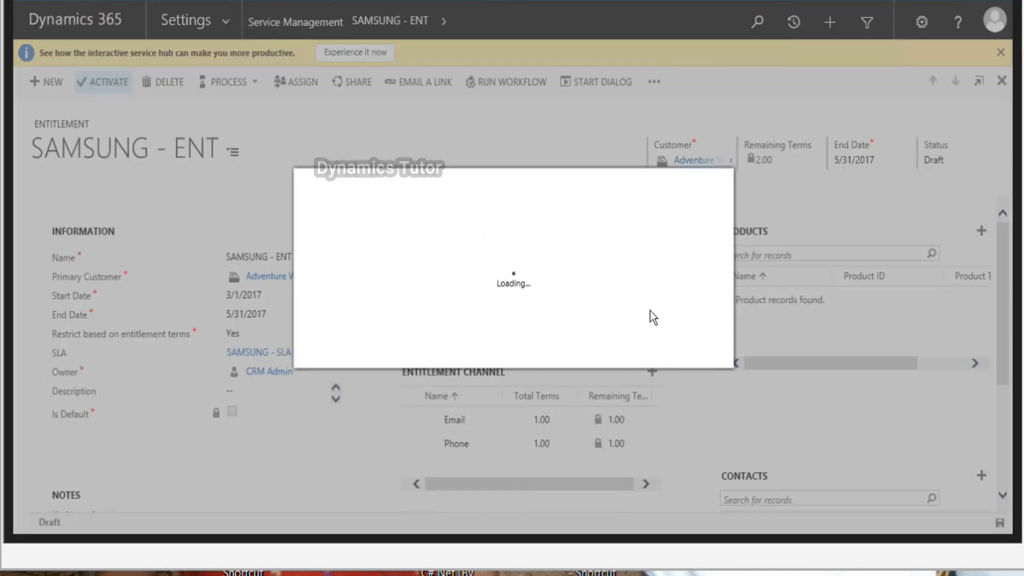
{"action": "left_click", "coordinate": [613, 348]}
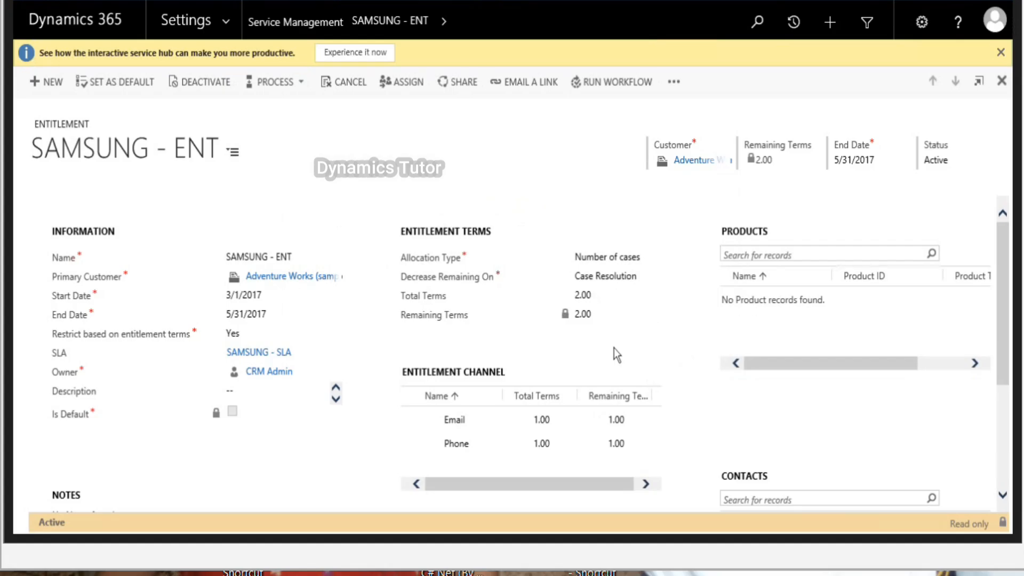
Step: Go to the Service area and open the list of Cases
{"action": "left_click", "coordinate": [224, 23]}
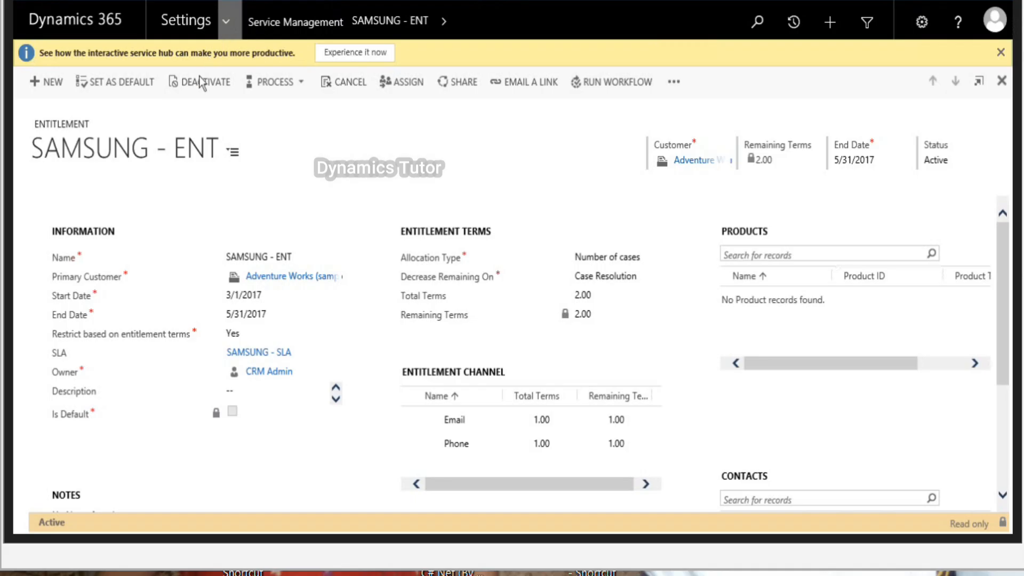
{"action": "left_click", "coordinate": [239, 90]}
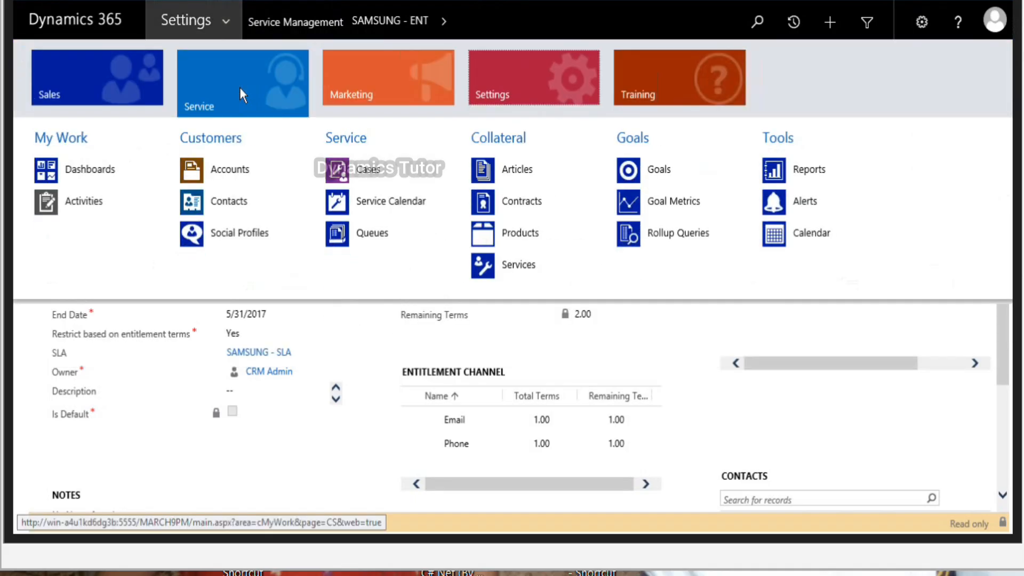
{"action": "left_click", "coordinate": [400, 172]}
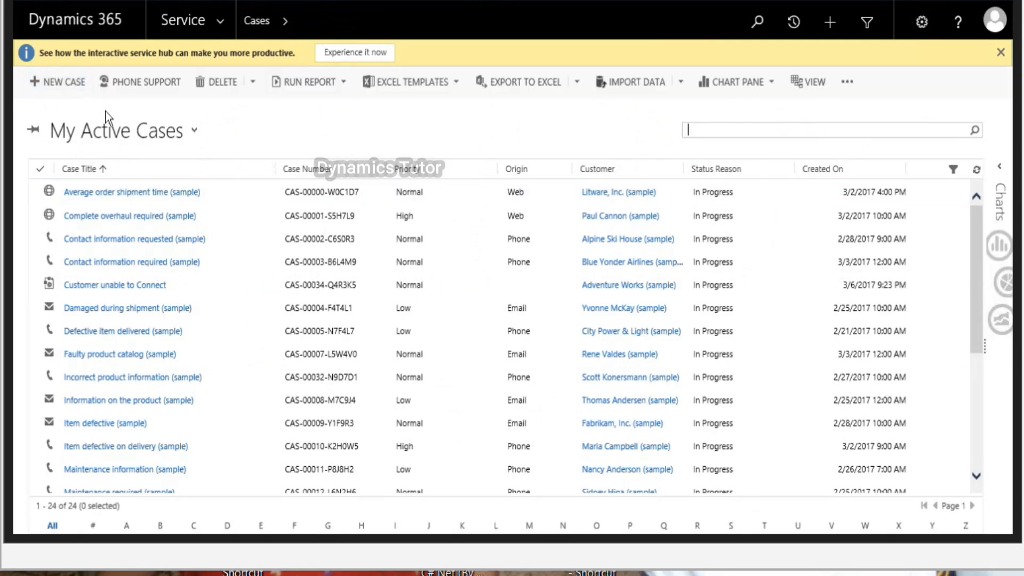
Step: Create a new case with the title "Customer unable to connect"
{"action": "left_click", "coordinate": [73, 82]}
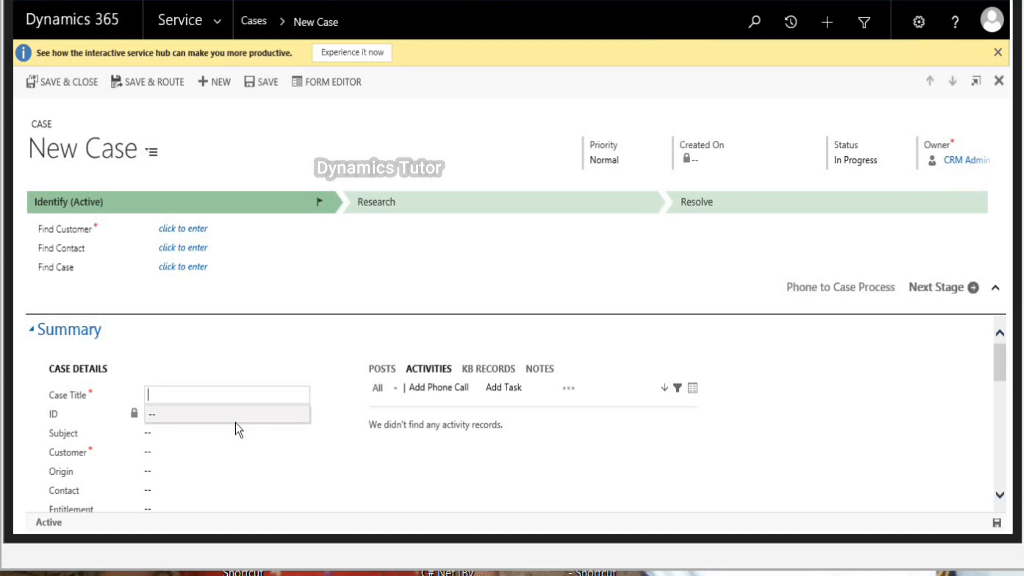
{"action": "key", "text": "ctrl+v"}
{"action": "key", "text": "ctrl+z"}
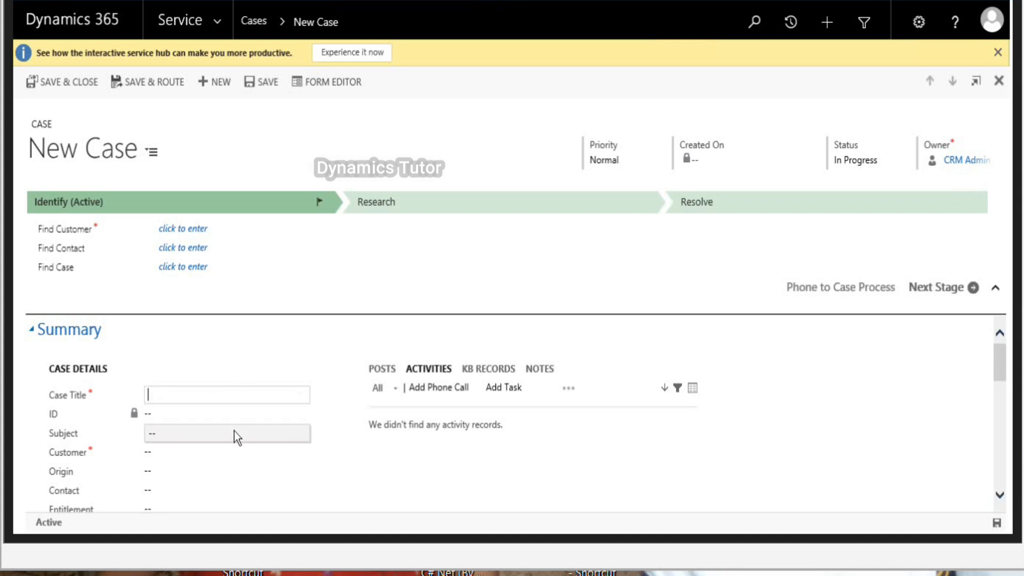
{"action": "type", "text": "Customer unable to connect"}
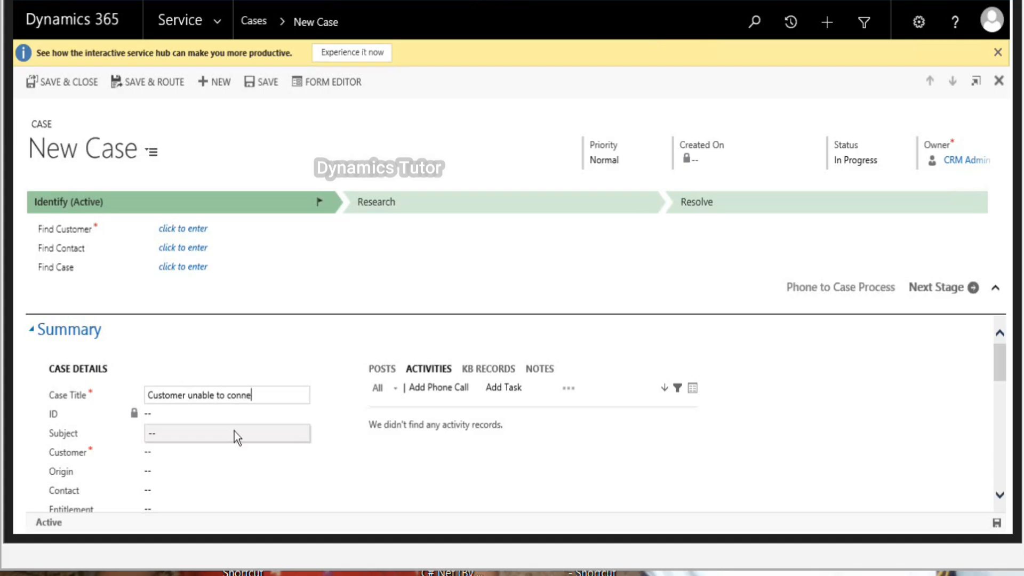
{"action": "left_click_drag", "start_coordinate": [277, 400], "coordinate": [15, 409]}
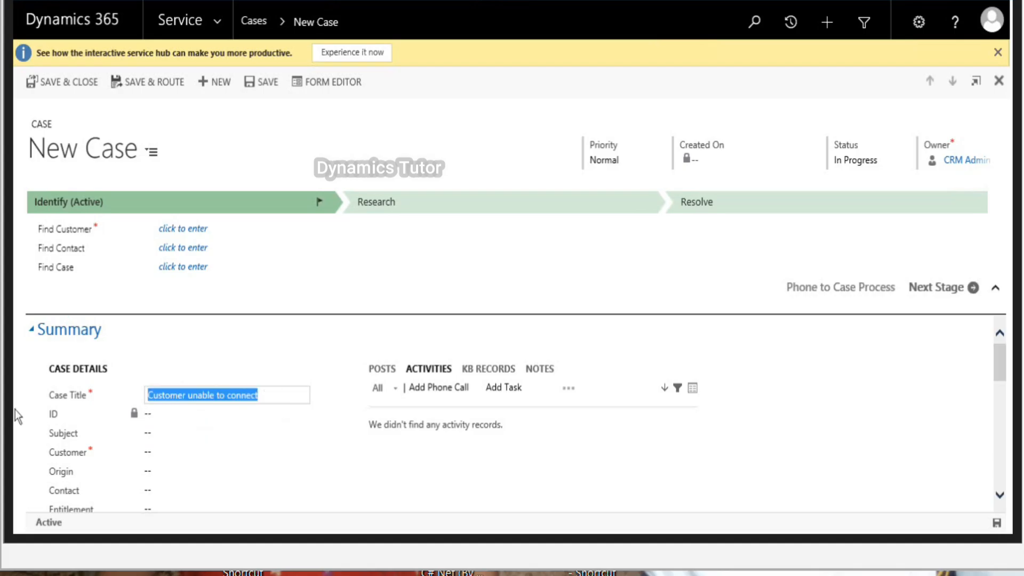
Step: Set the case's customer to Adventure Works (sample) and its origin to Phone
{"action": "left_click", "coordinate": [187, 452]}
{"action": "type", "text": "adv"}
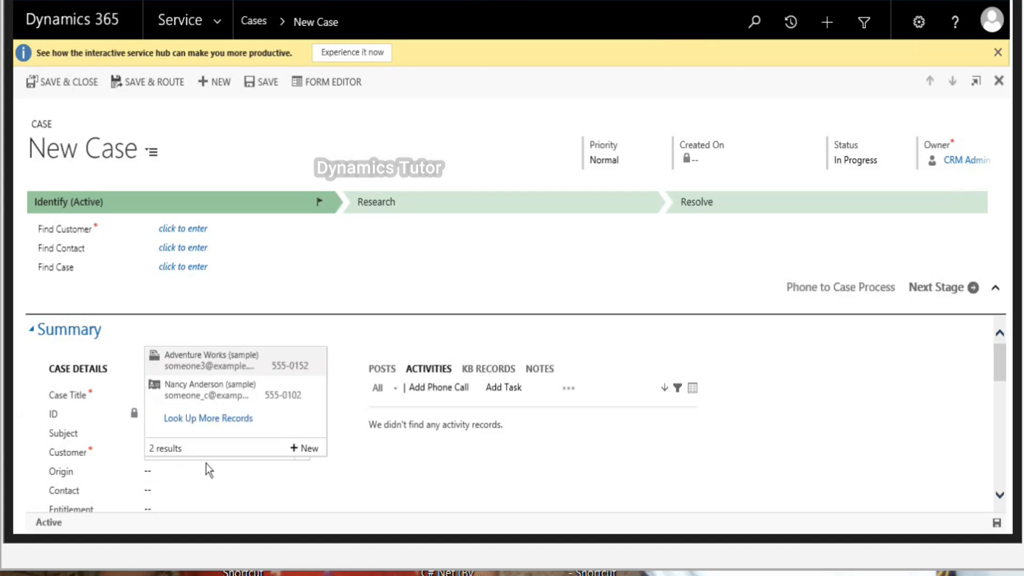
{"action": "left_click", "coordinate": [217, 365]}
{"action": "left_click", "coordinate": [162, 472]}
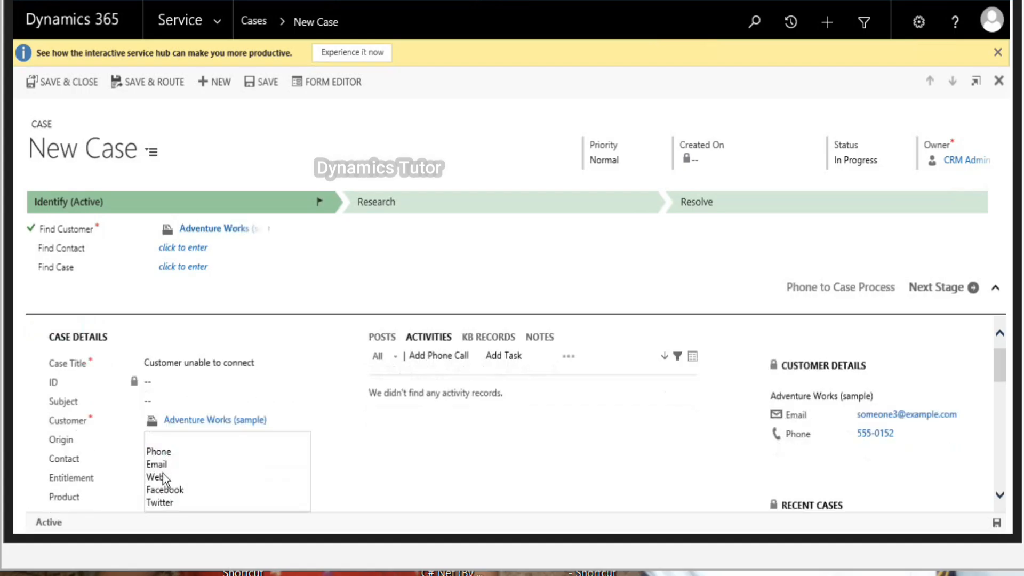
{"action": "left_click", "coordinate": [187, 453]}
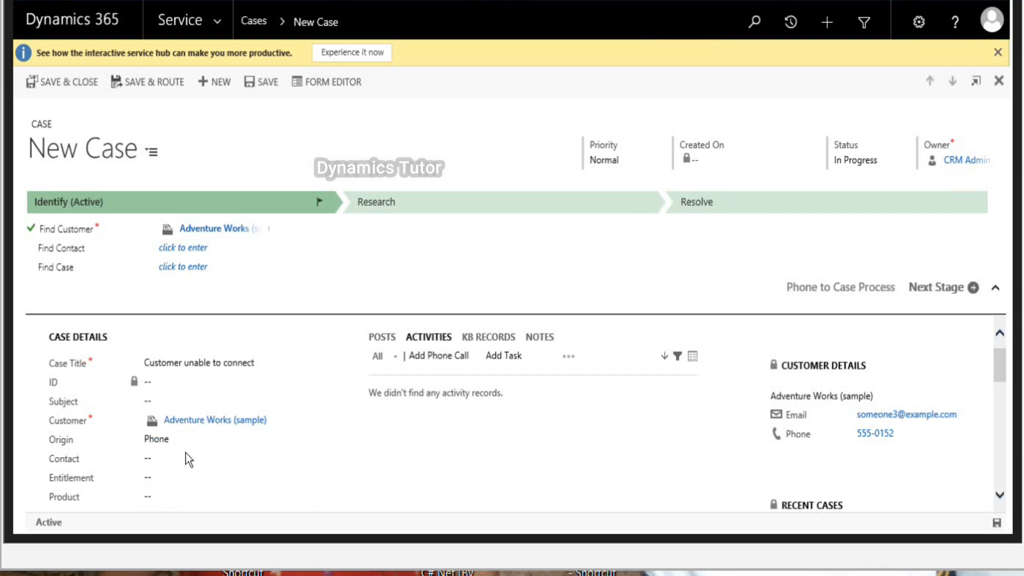
Step: Assign the SAMSUNG - ENT entitlement to the case and save the case
{"action": "left_click", "coordinate": [200, 477]}
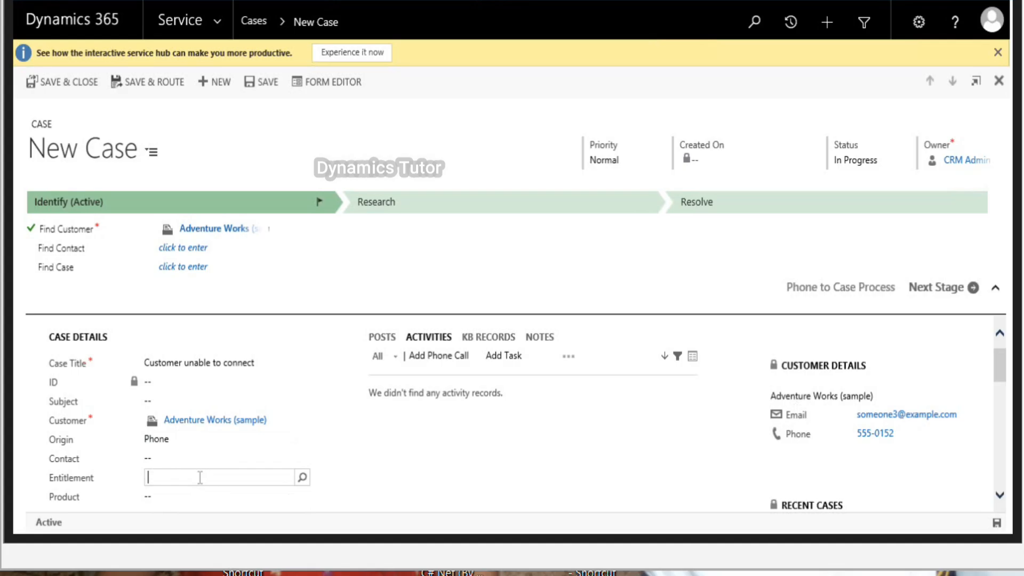
{"action": "type", "text": "samsung"}
{"action": "key", "text": "Return"}
{"action": "left_click", "coordinate": [187, 423]}
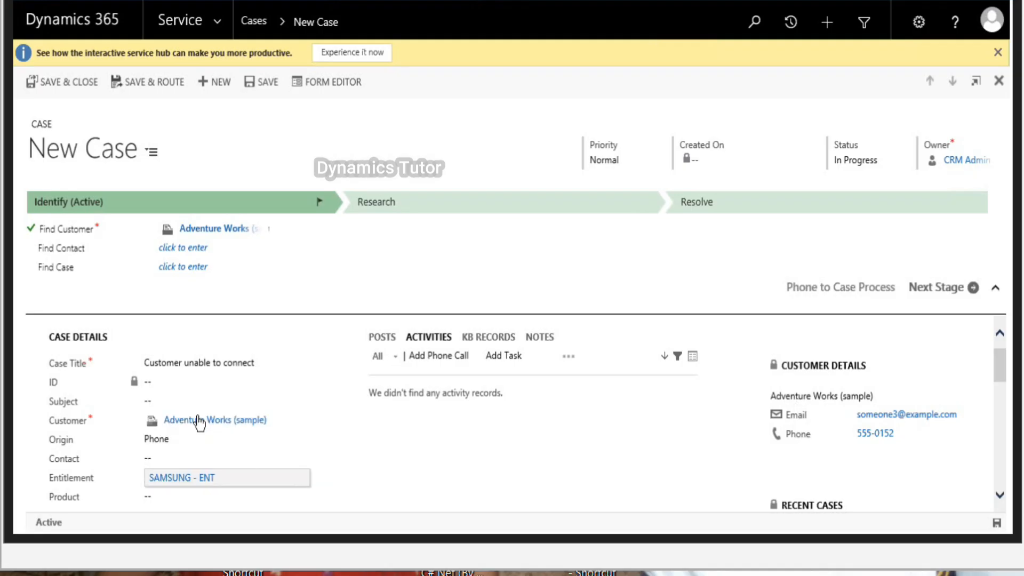
{"action": "scroll", "coordinate": [366, 424], "scroll_direction": "down", "scroll_amount": 3}
{"action": "scroll", "coordinate": [367, 424], "scroll_direction": "up", "scroll_amount": 2}
{"action": "left_click", "coordinate": [274, 81]}
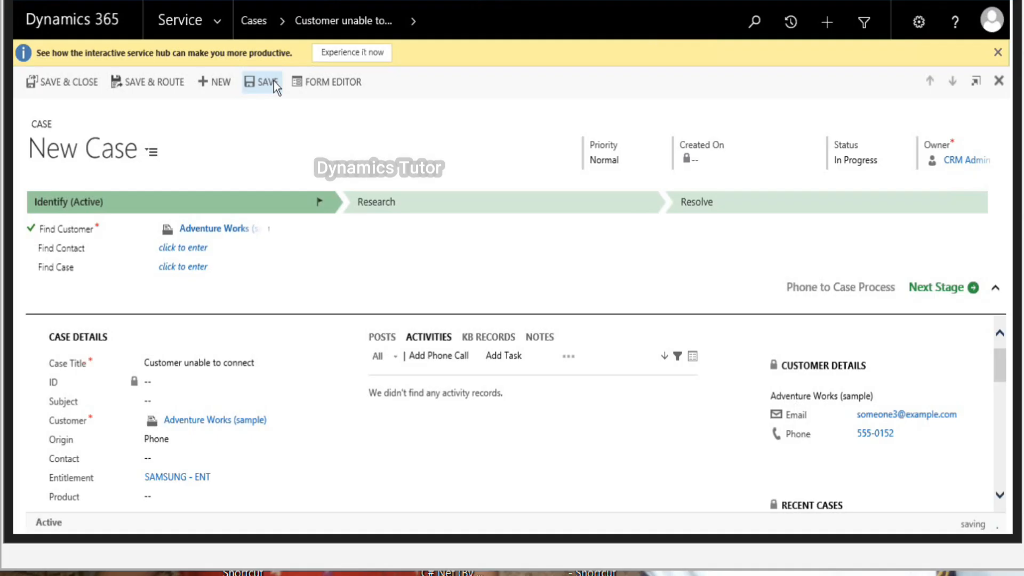
Step: Expand the Enhanced SLA Details section of the saved case to view its SLA timers and KPIs
{"action": "scroll", "coordinate": [320, 405], "scroll_direction": "down", "scroll_amount": 5}
{"action": "scroll", "coordinate": [366, 415], "scroll_direction": "down", "scroll_amount": 10}
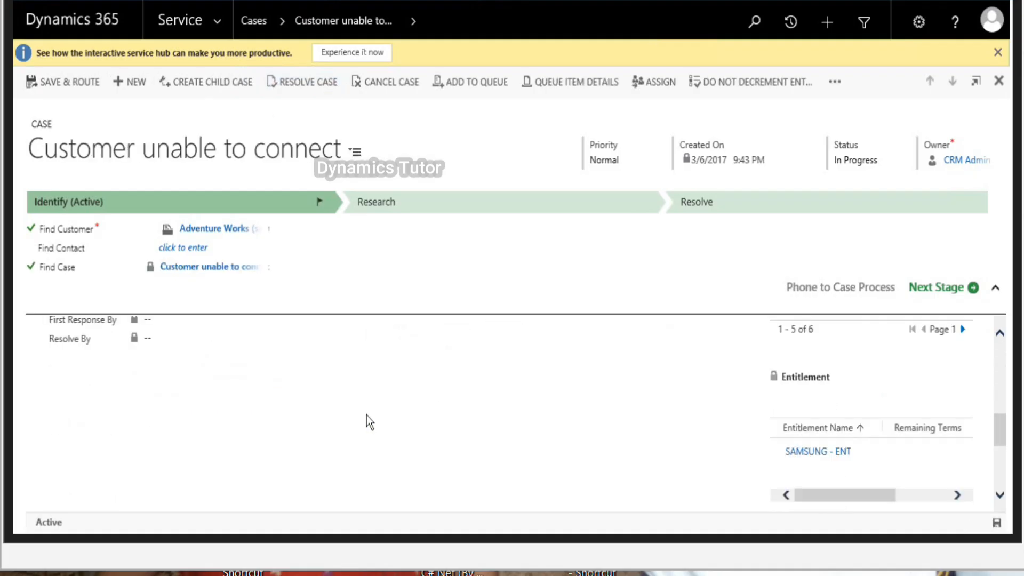
{"action": "left_click", "coordinate": [178, 427]}
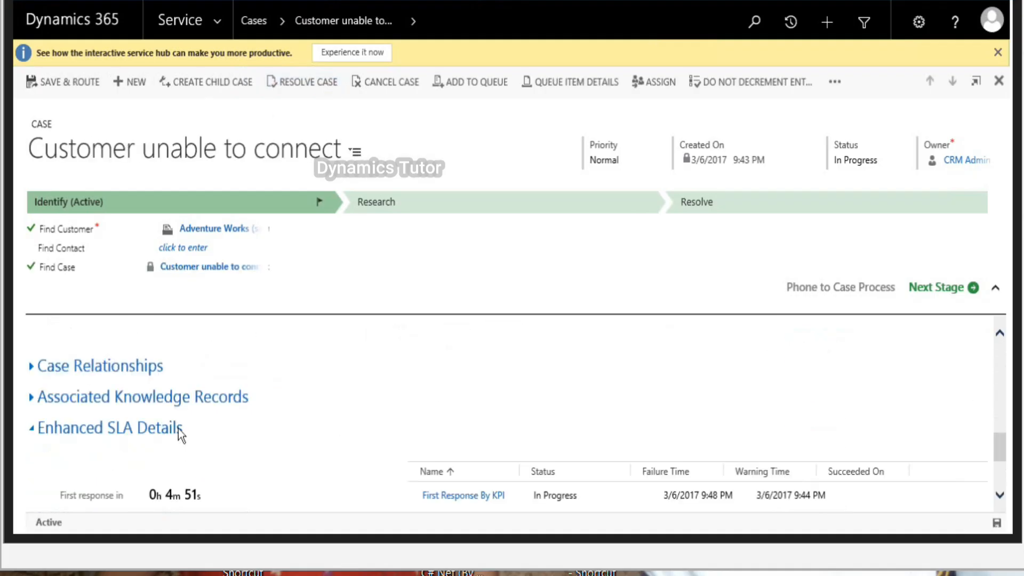
Step: Check the case's activities for the SLA warning email and view its first response timer under Enhanced SLA Details
{"action": "scroll", "coordinate": [373, 421], "scroll_direction": "down", "scroll_amount": 3}
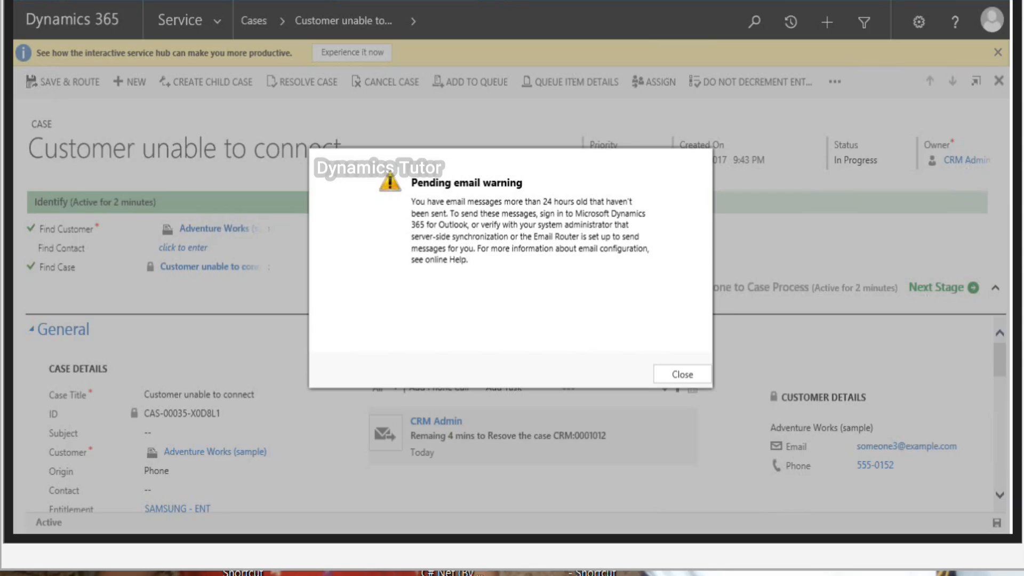
{"action": "left_click", "coordinate": [666, 373]}
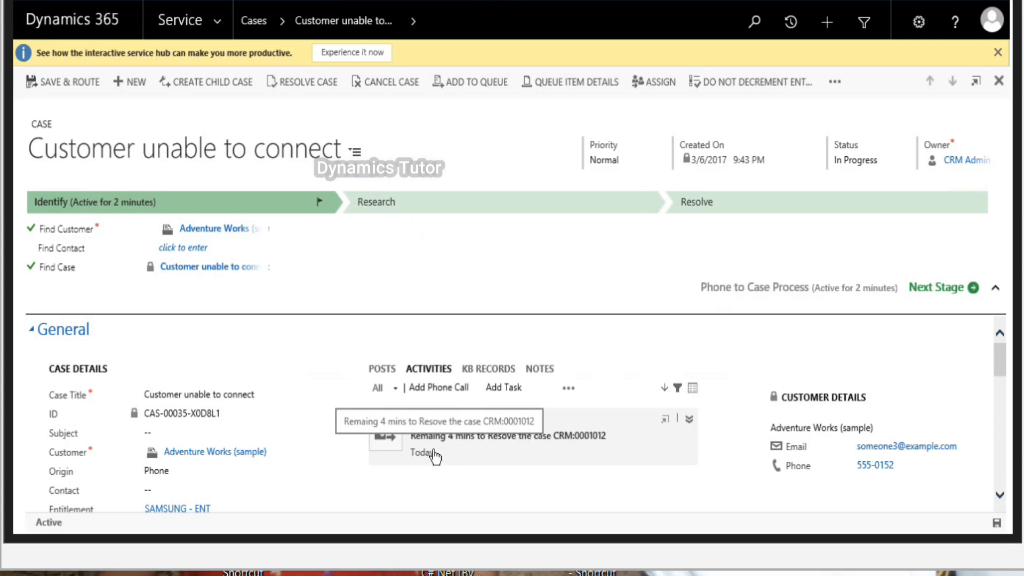
{"action": "scroll", "coordinate": [435, 453], "scroll_direction": "down", "scroll_amount": 1}
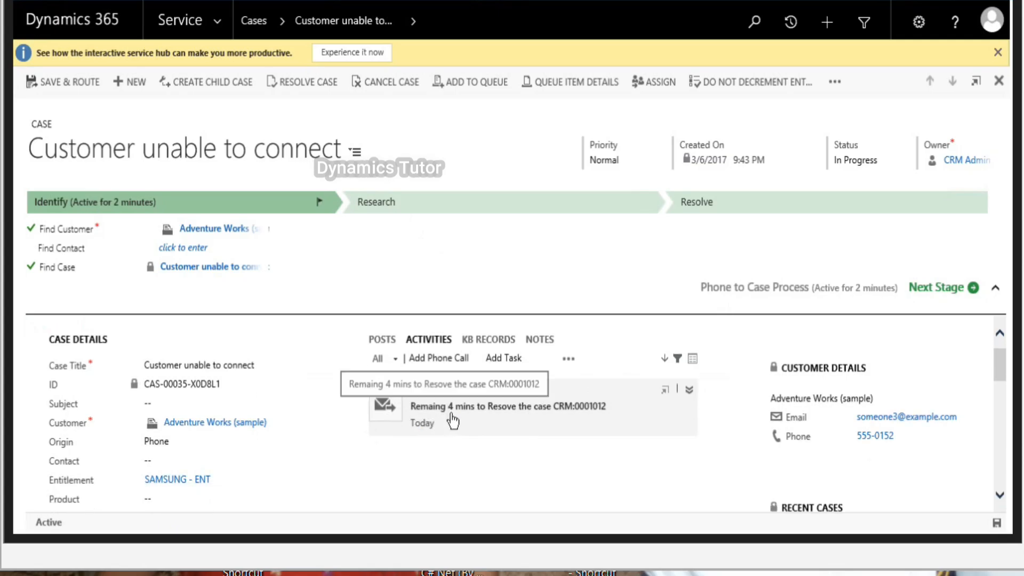
{"action": "scroll", "coordinate": [478, 431], "scroll_direction": "down", "scroll_amount": 5}
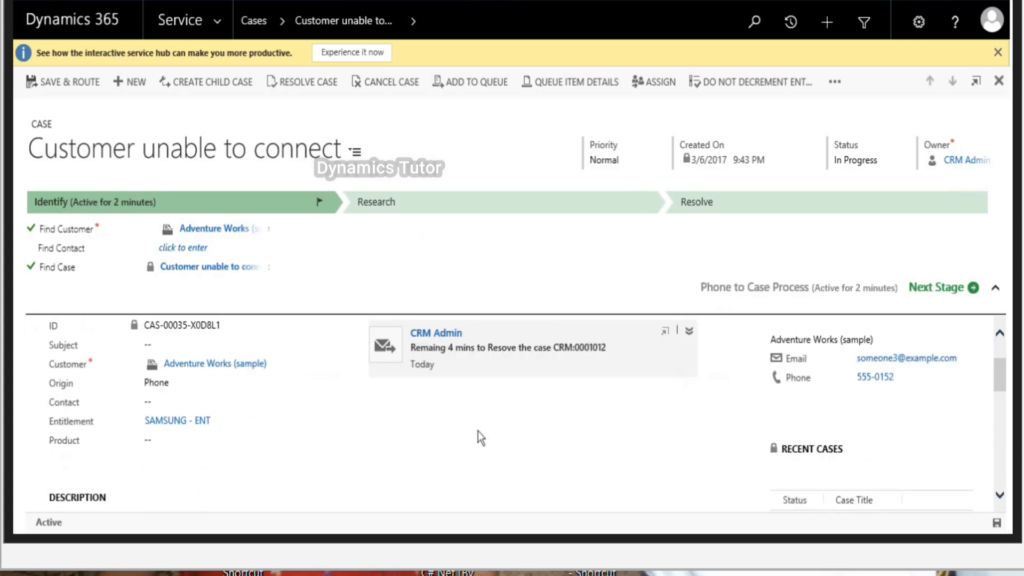
{"action": "left_click", "coordinate": [182, 399]}
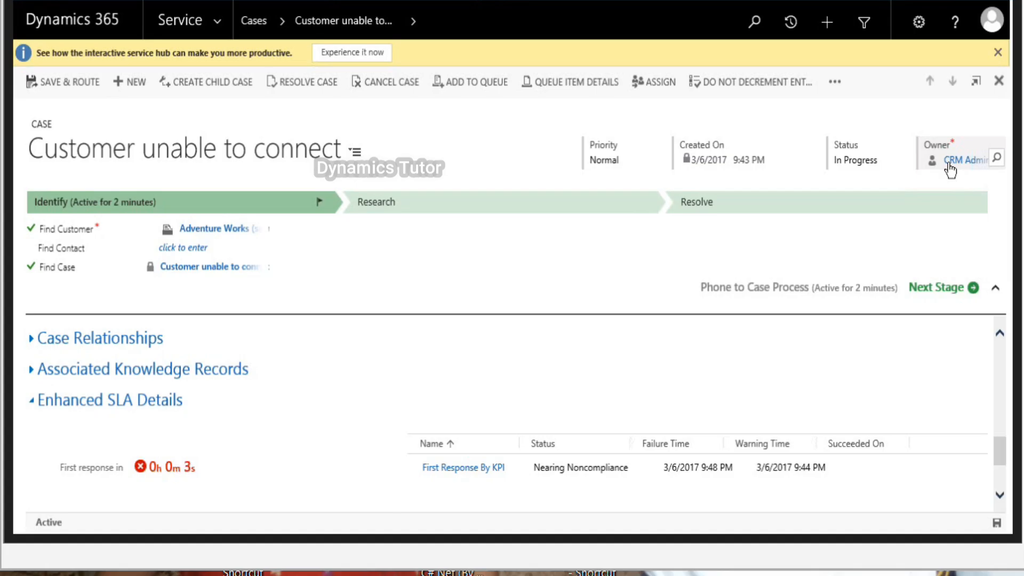
Step: Reload the case after its SLA timer expires, dismissing the pending email warnings, and check its activities and owner
{"action": "left_click", "coordinate": [947, 163]}
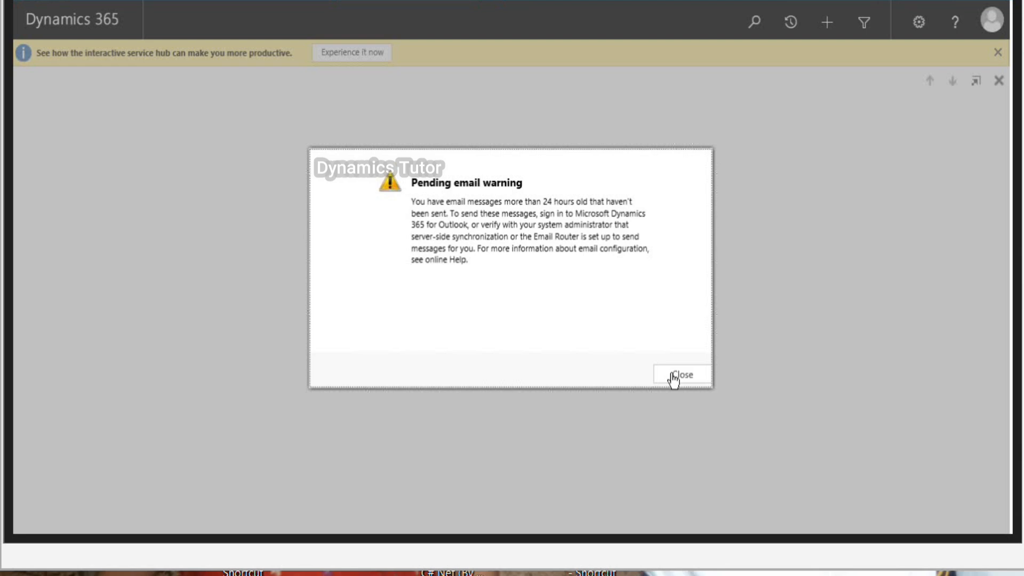
{"action": "left_click", "coordinate": [672, 376]}
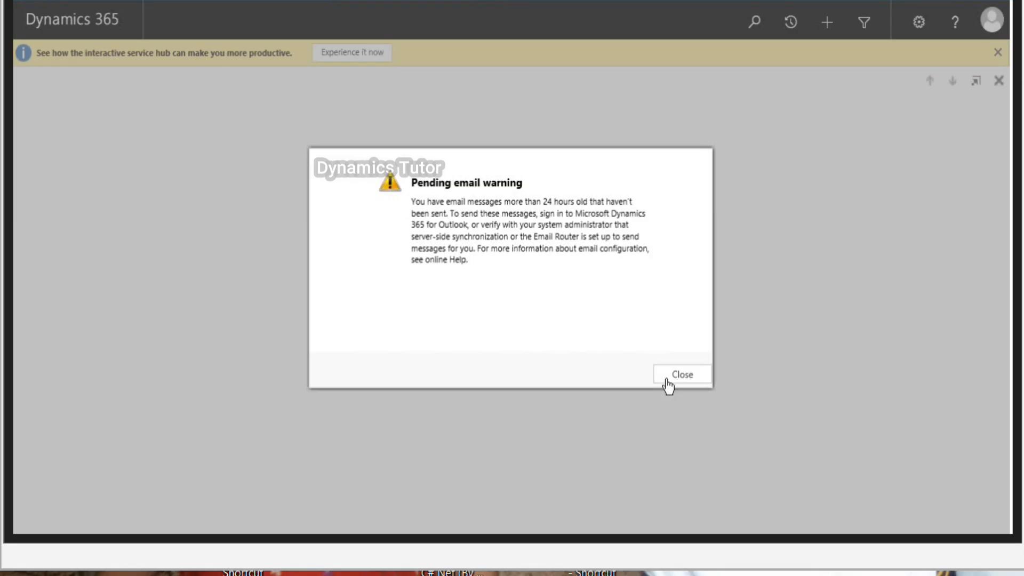
{"action": "left_click", "coordinate": [682, 375]}
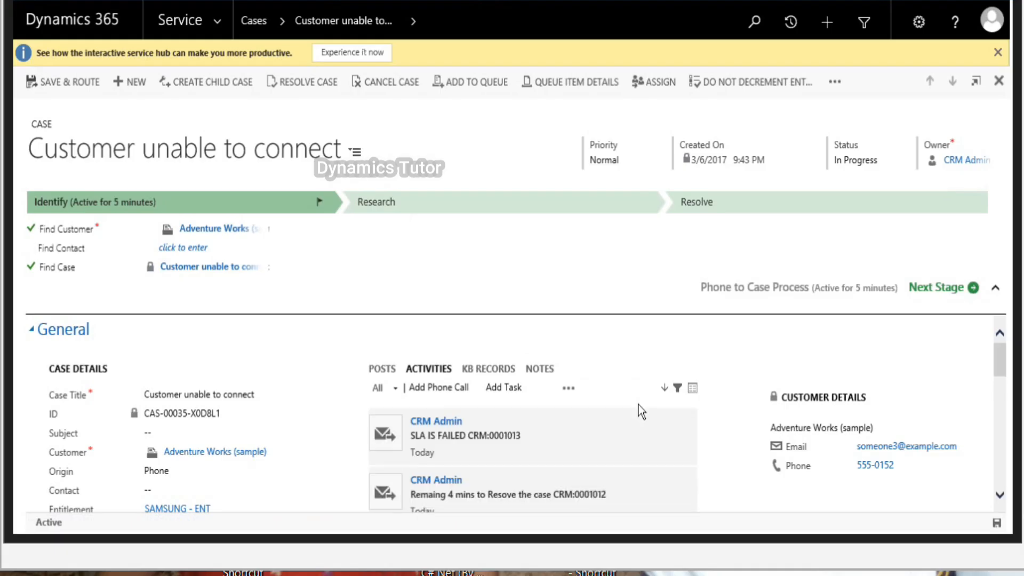
{"action": "key", "text": "F5"}
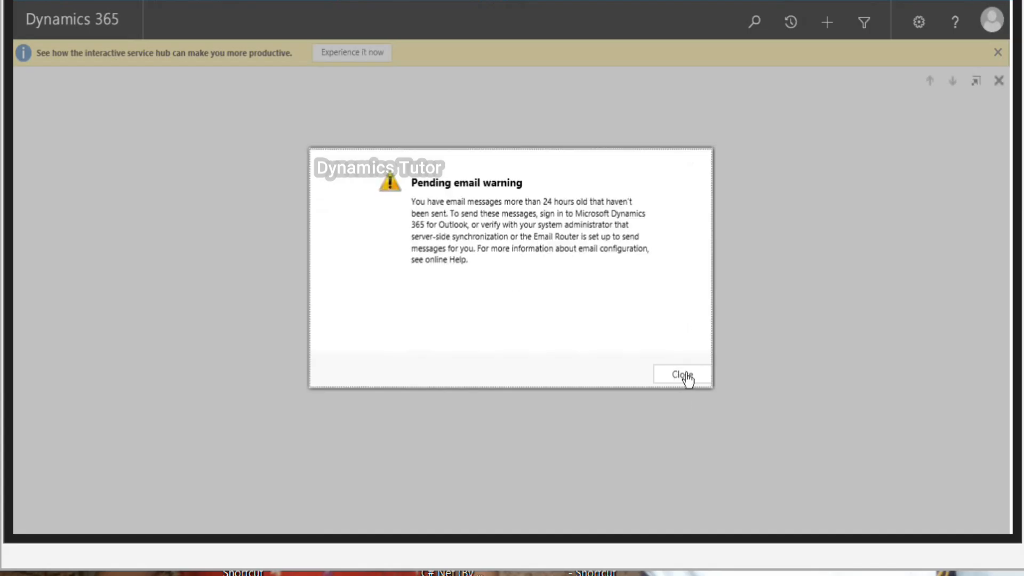
{"action": "left_click", "coordinate": [688, 378]}
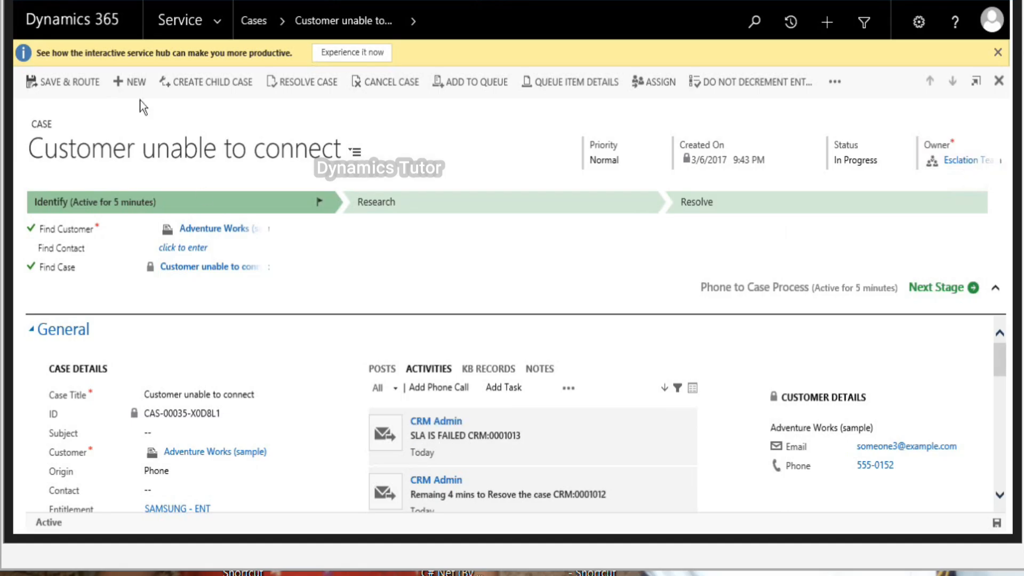
Step: Start another new case with the title "Customer unable to connect" and the subject Display
{"action": "left_click", "coordinate": [136, 82]}
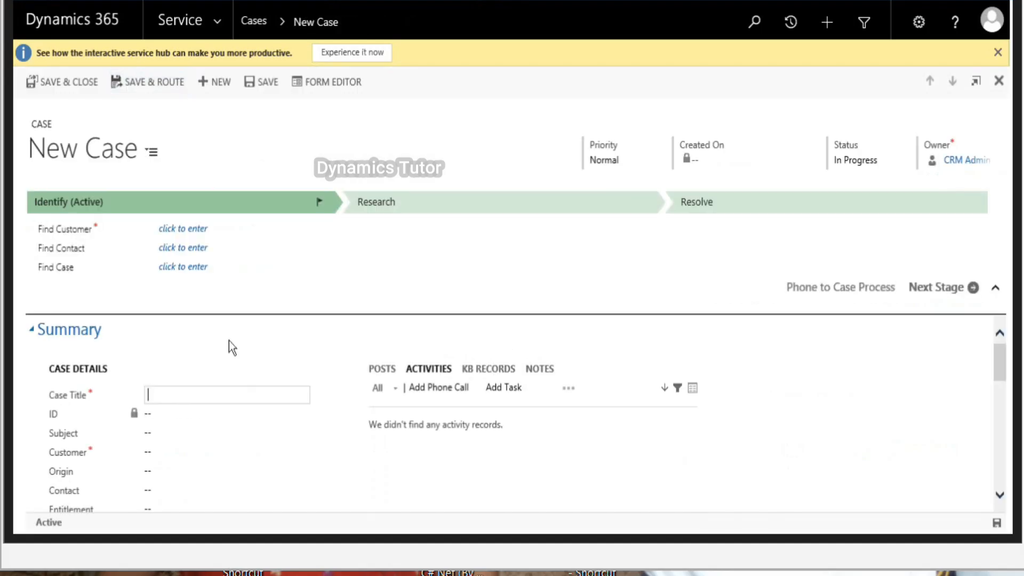
{"action": "type", "text": "Customer unable to connect"}
{"action": "left_click", "coordinate": [164, 435]}
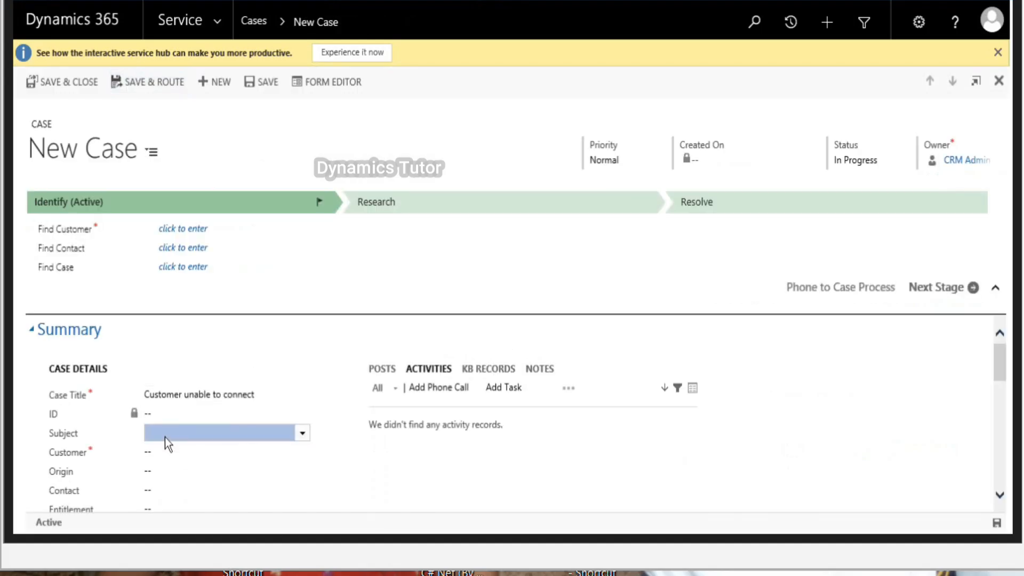
{"action": "left_click", "coordinate": [300, 434]}
{"action": "left_click", "coordinate": [153, 497]}
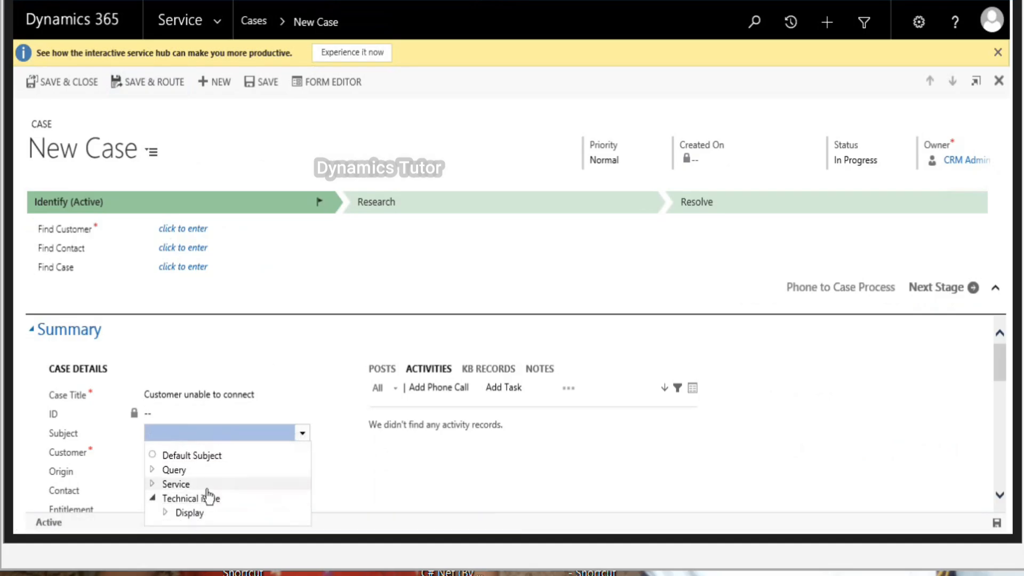
{"action": "left_click", "coordinate": [197, 514]}
Step: Set the new case's customer to Adventure Works (sample) and its origin to Email
{"action": "left_click", "coordinate": [174, 453]}
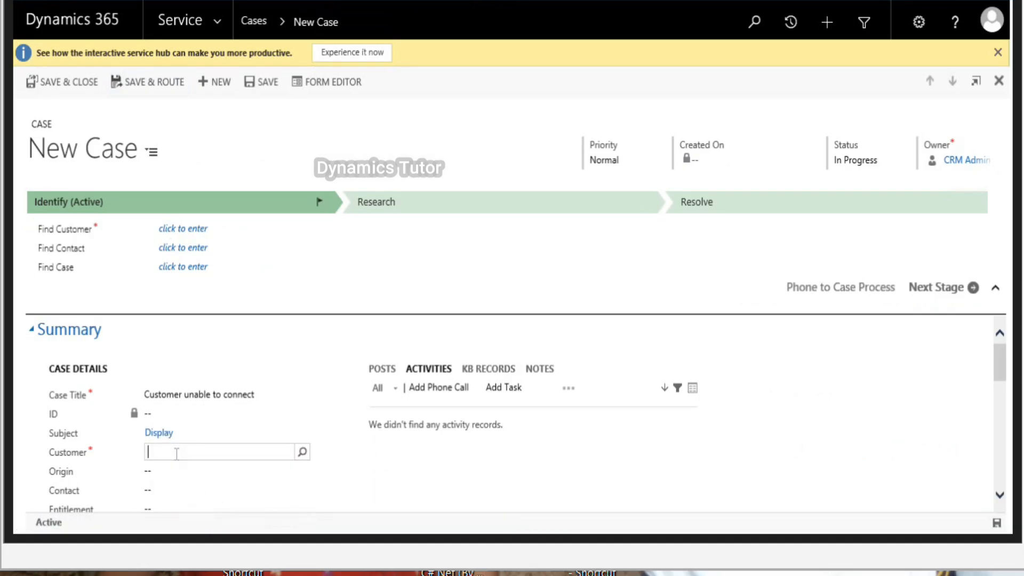
{"action": "type", "text": "adv"}
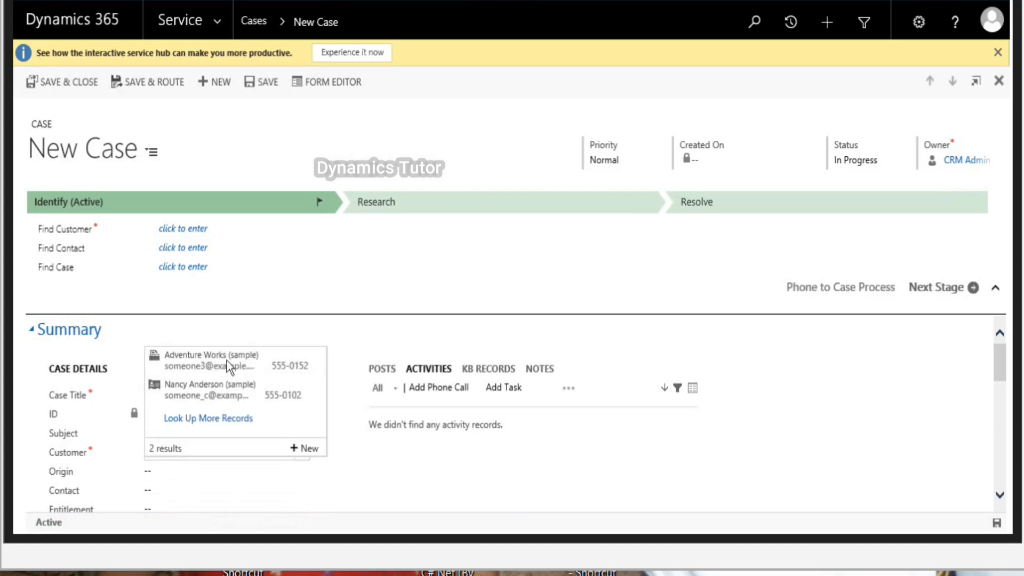
{"action": "left_click", "coordinate": [226, 361]}
{"action": "left_click", "coordinate": [204, 480]}
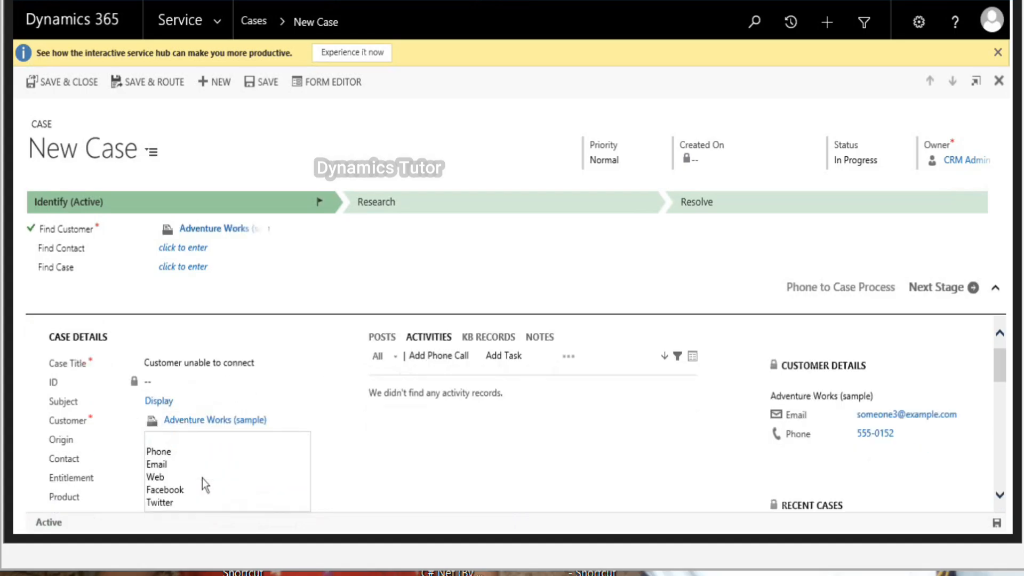
{"action": "left_click", "coordinate": [173, 462]}
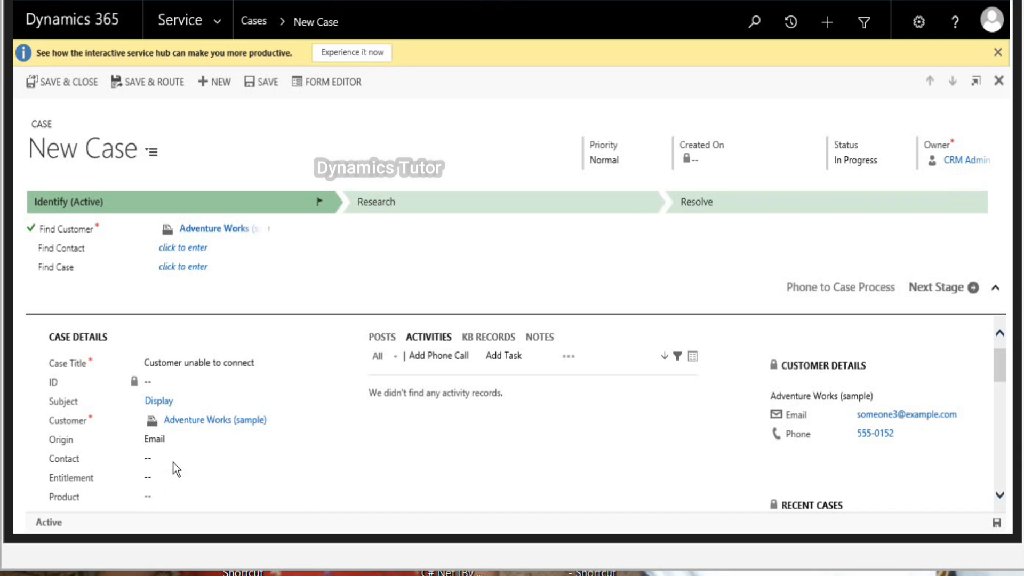
Step: Assign the SAMSUNG - ENT entitlement to the Display case and save it
{"action": "scroll", "coordinate": [167, 490], "scroll_direction": "down", "scroll_amount": 1}
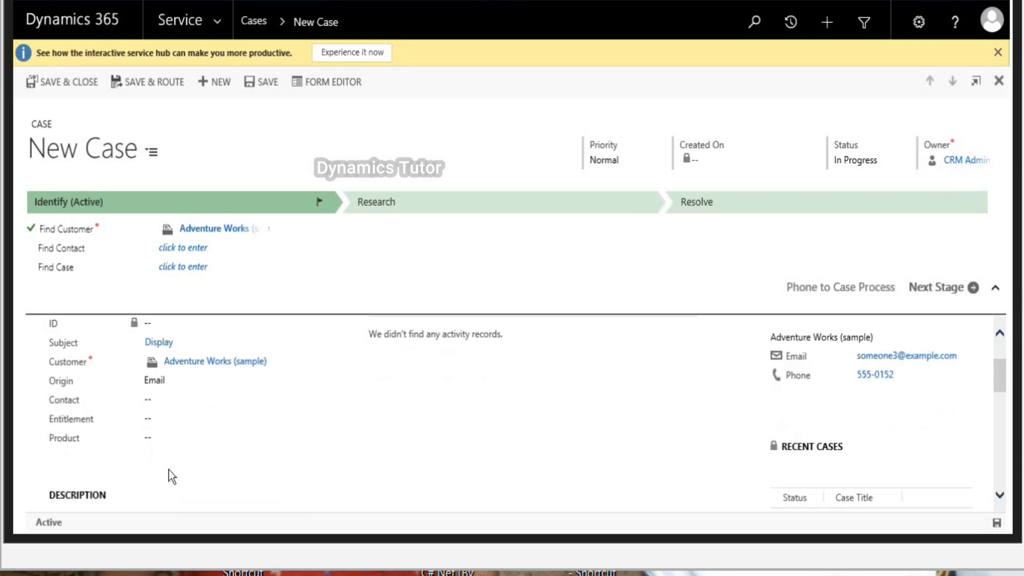
{"action": "left_click", "coordinate": [169, 420]}
{"action": "left_click", "coordinate": [302, 419]}
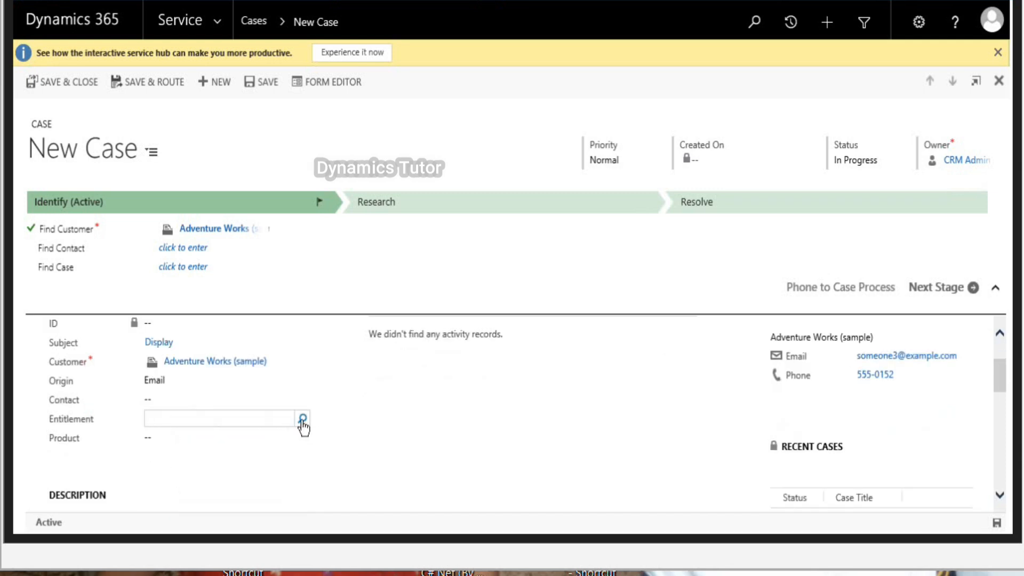
{"action": "left_click", "coordinate": [226, 440]}
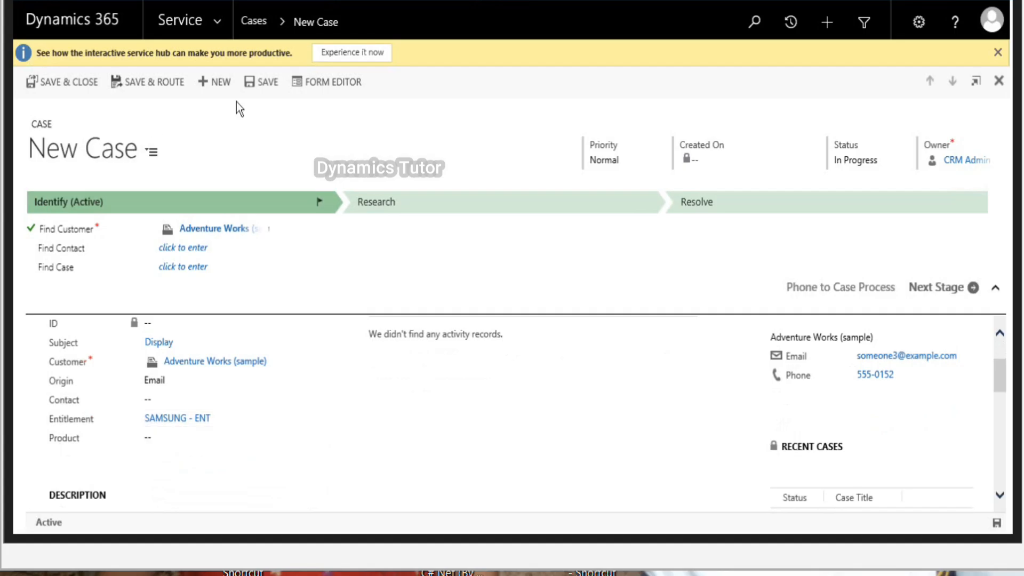
{"action": "left_click", "coordinate": [269, 82]}
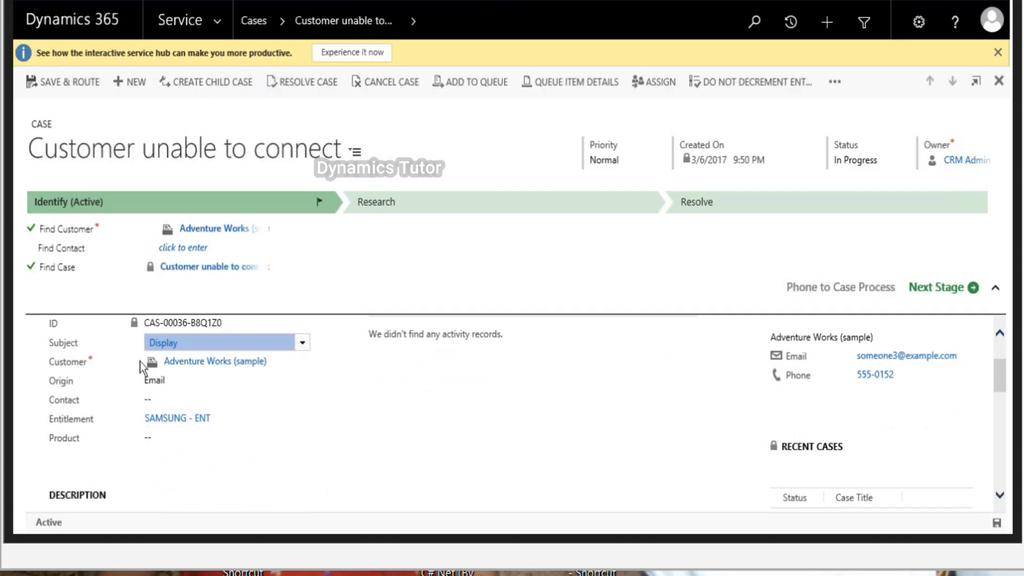
Step: View the saved case's Enhanced SLA Details, and resolve the case as Problem Solved with the resolution "Resolved"
{"action": "scroll", "coordinate": [141, 373], "scroll_direction": "down", "scroll_amount": 10}
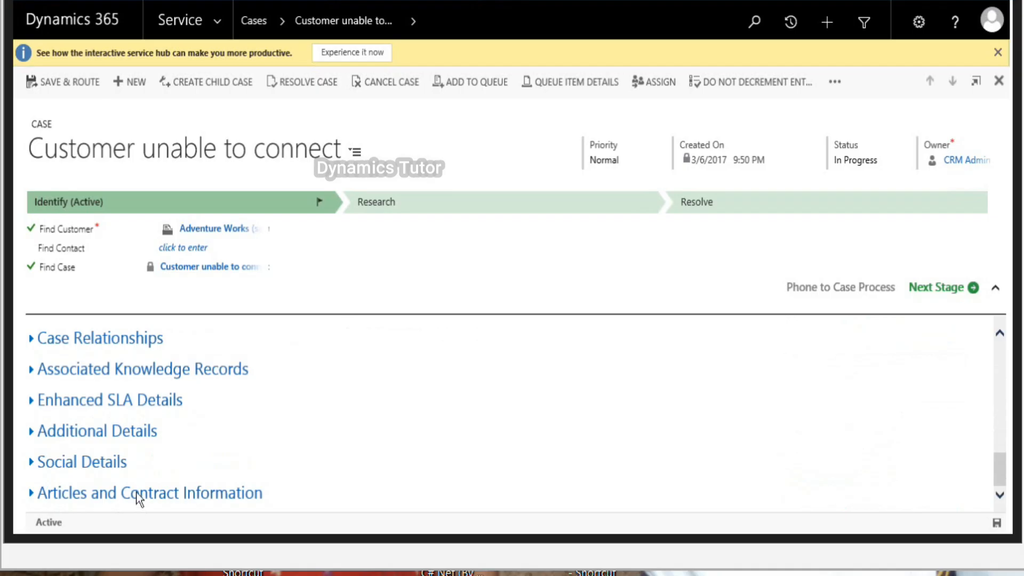
{"action": "left_click", "coordinate": [132, 402]}
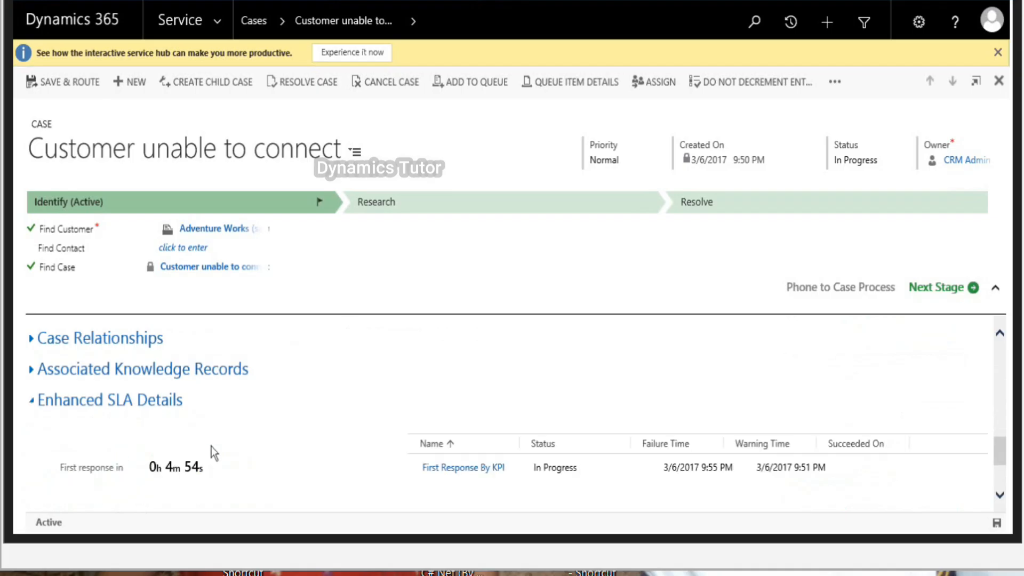
{"action": "left_click", "coordinate": [320, 80]}
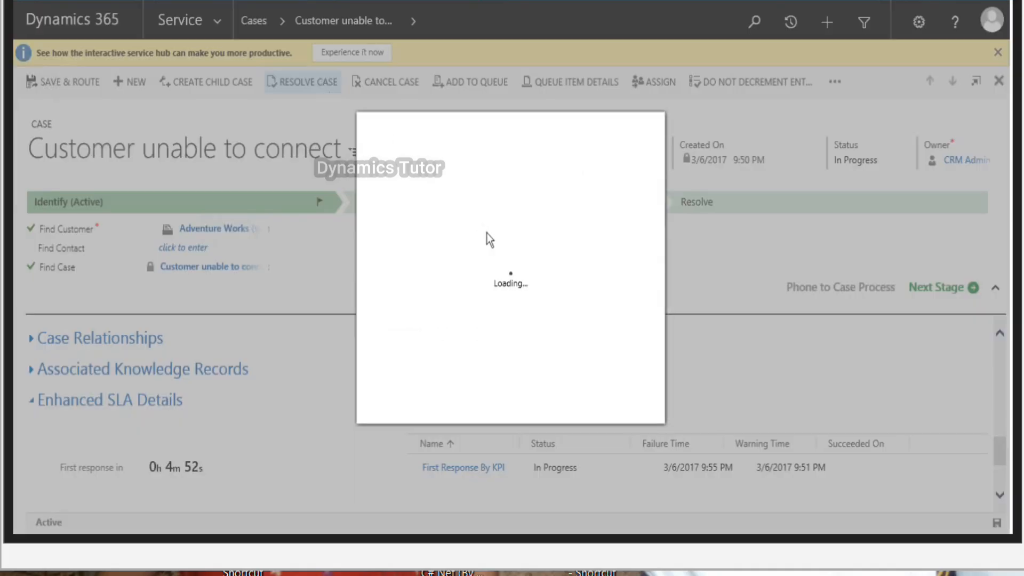
{"action": "left_click", "coordinate": [544, 230]}
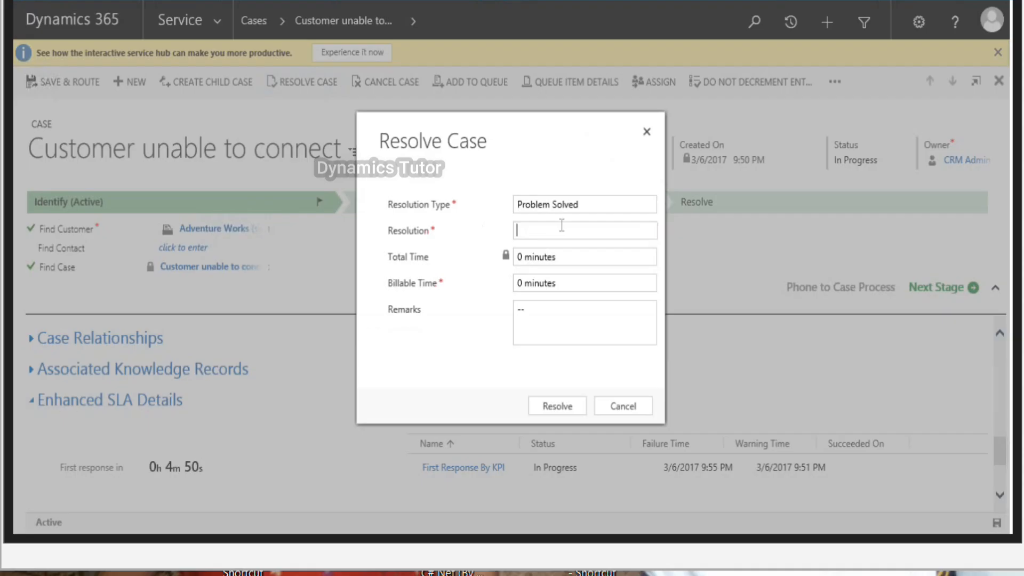
{"action": "type", "text": "Resolved"}
{"action": "left_click", "coordinate": [557, 412]}
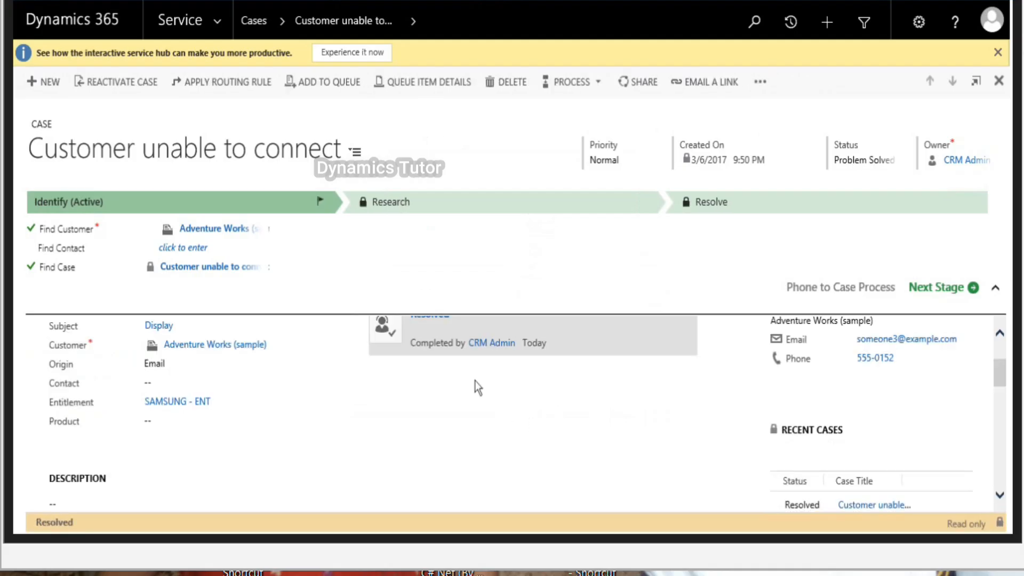
{"action": "scroll", "coordinate": [261, 373], "scroll_direction": "up", "scroll_amount": 3}
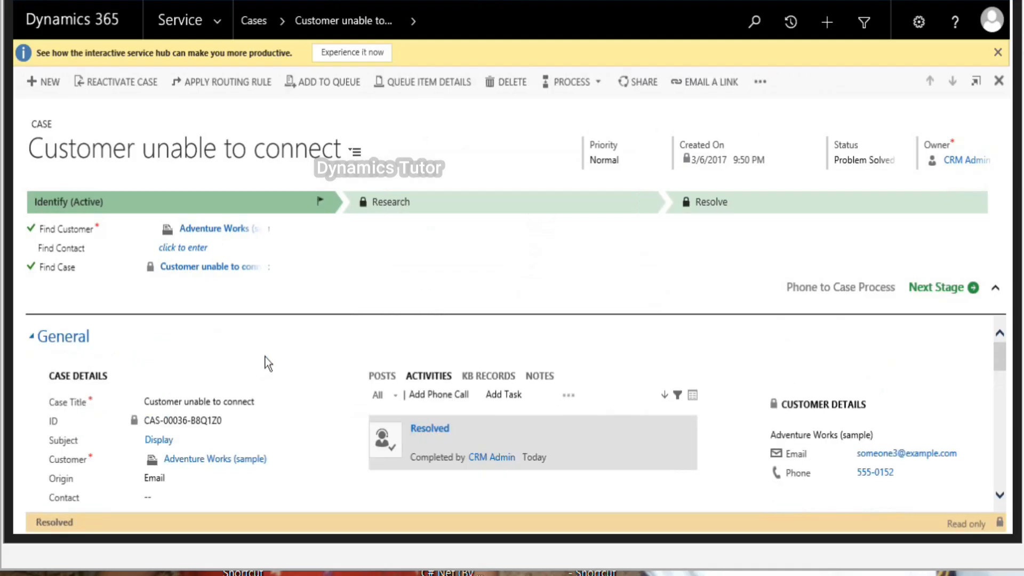
{"action": "scroll", "coordinate": [264, 363], "scroll_direction": "down", "scroll_amount": 1}
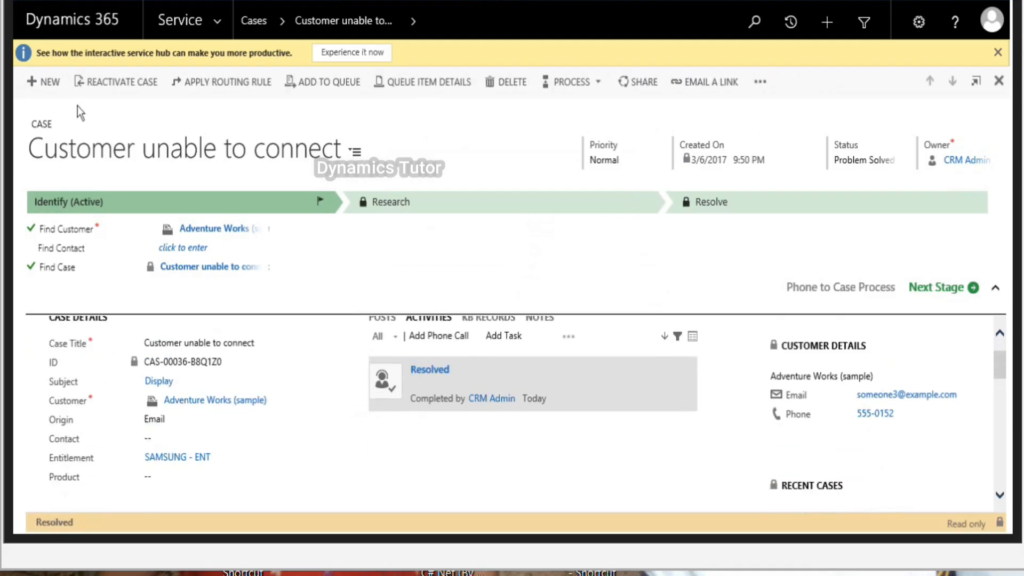
Step: Start a further case titled "Customer unable to connect" for the customer Adventure Works (sample)
{"action": "left_click", "coordinate": [47, 81]}
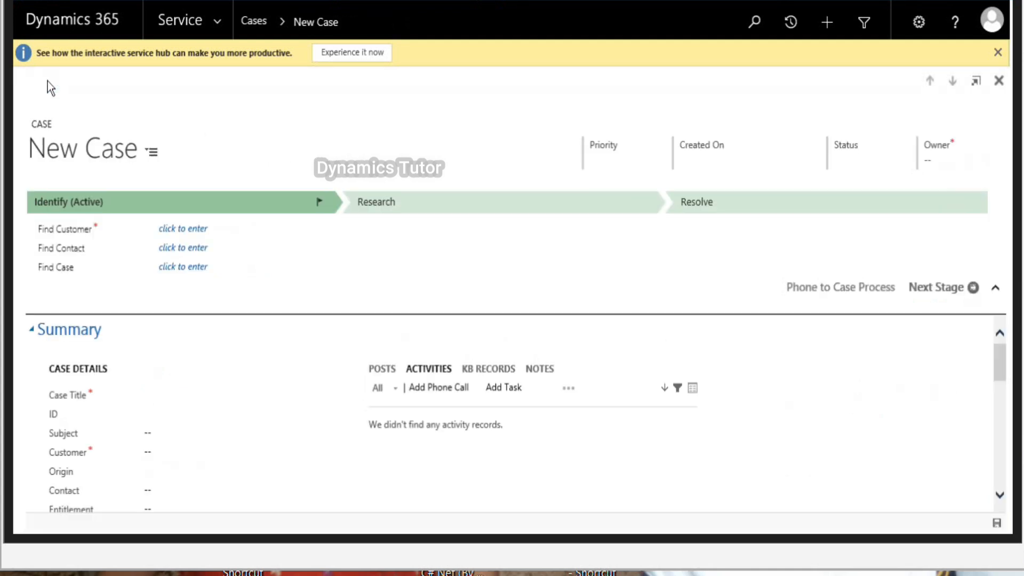
{"action": "left_click", "coordinate": [189, 394]}
{"action": "type", "text": "Customer unable to connect"}
{"action": "left_click", "coordinate": [181, 453]}
{"action": "type", "text": "adv"}
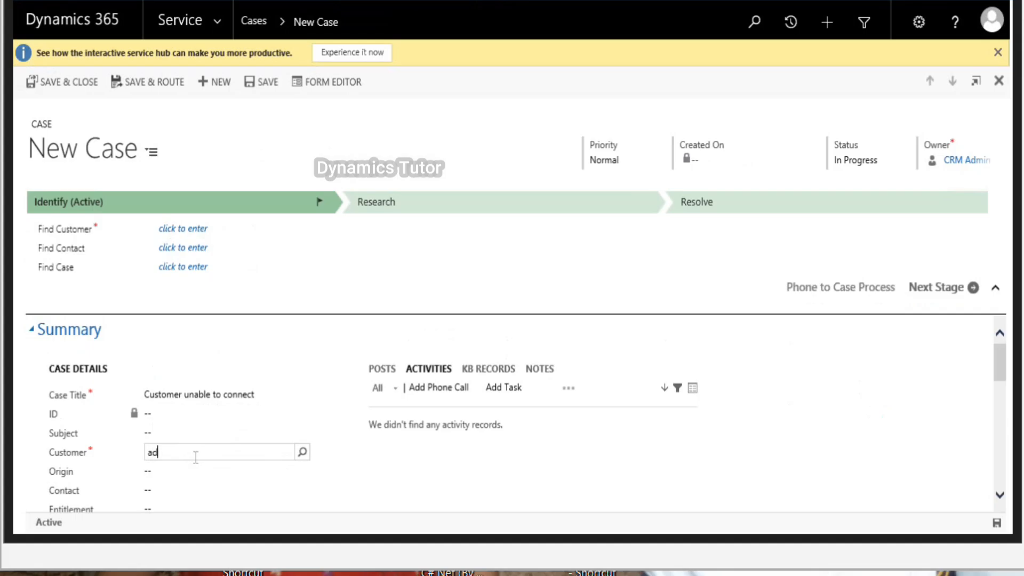
{"action": "left_click", "coordinate": [216, 360]}
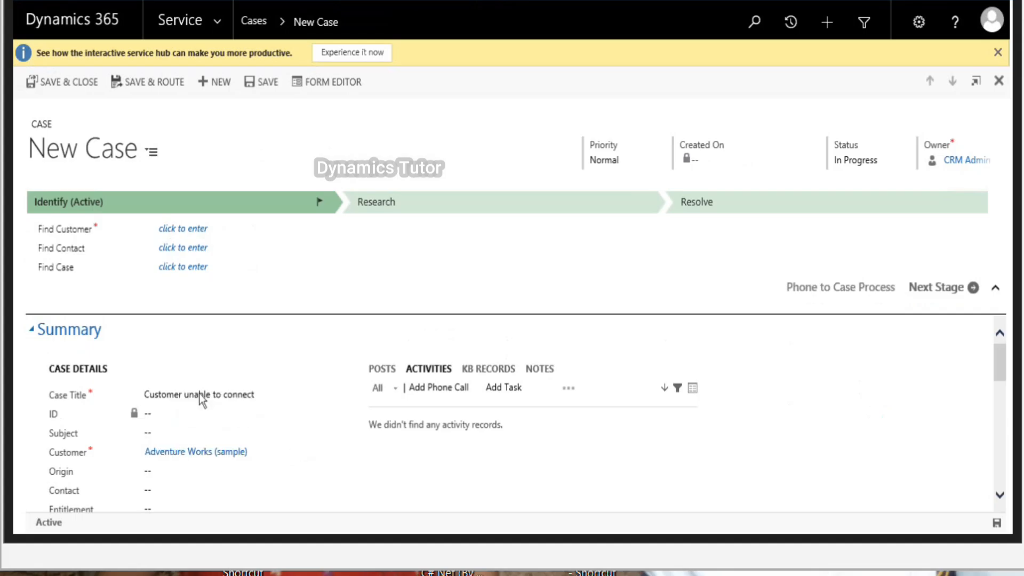
Step: Set the case's origin to Email and try to save it with the SAMSUNG - ENT entitlement
{"action": "left_click", "coordinate": [175, 474]}
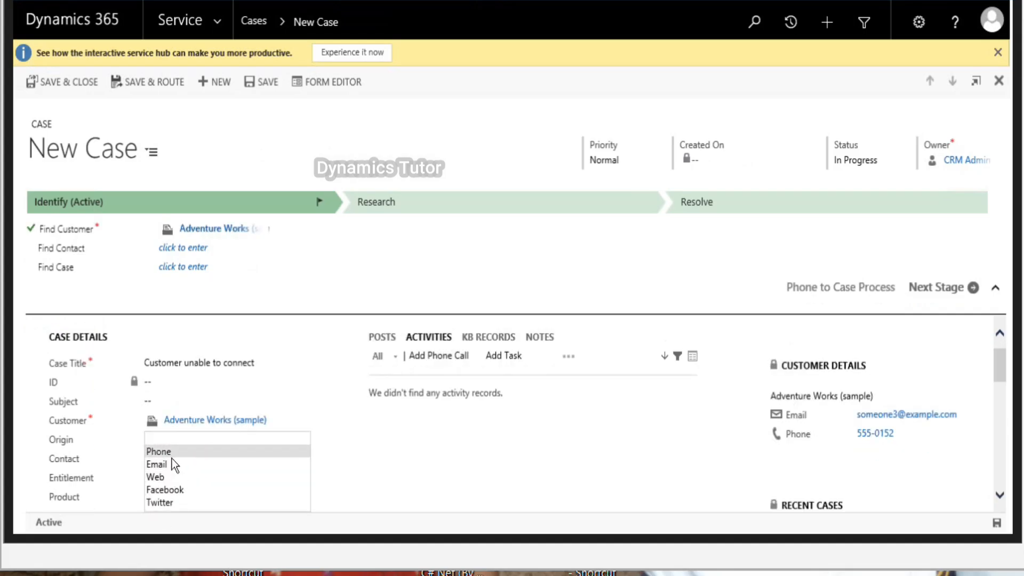
{"action": "left_click", "coordinate": [172, 461]}
{"action": "left_click", "coordinate": [168, 476]}
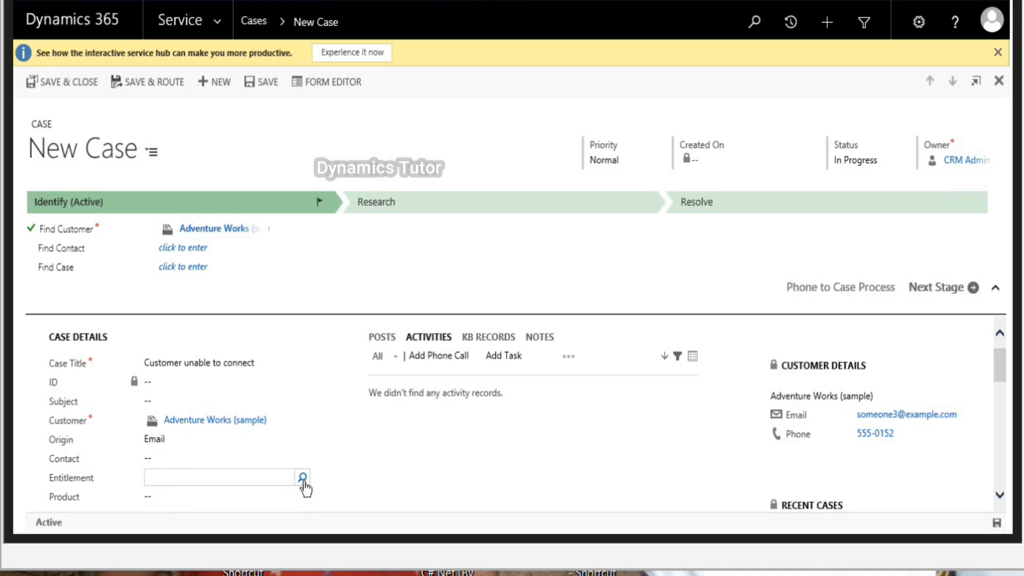
{"action": "left_click", "coordinate": [303, 479]}
{"action": "left_click", "coordinate": [245, 421]}
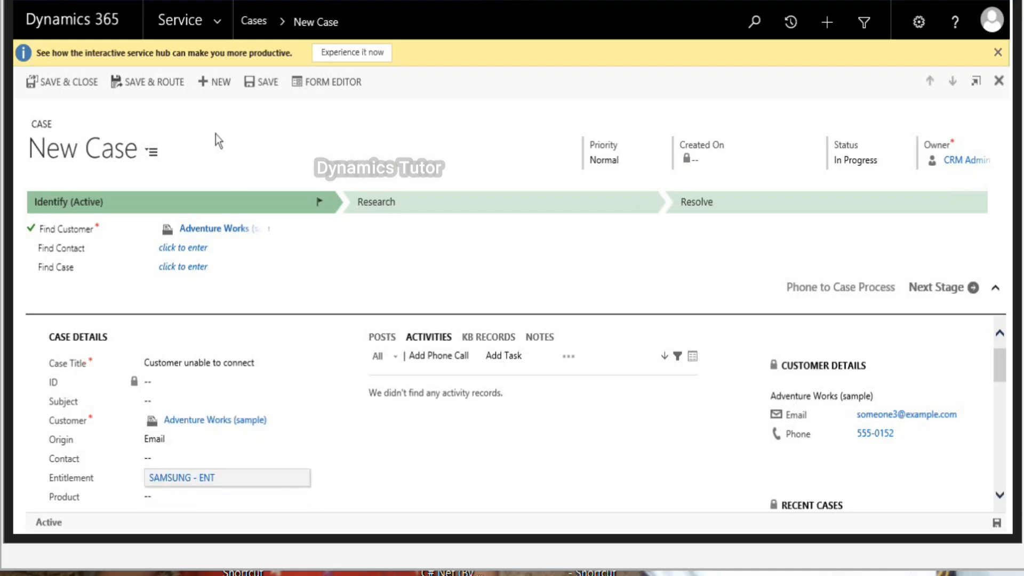
{"action": "left_click", "coordinate": [265, 82]}
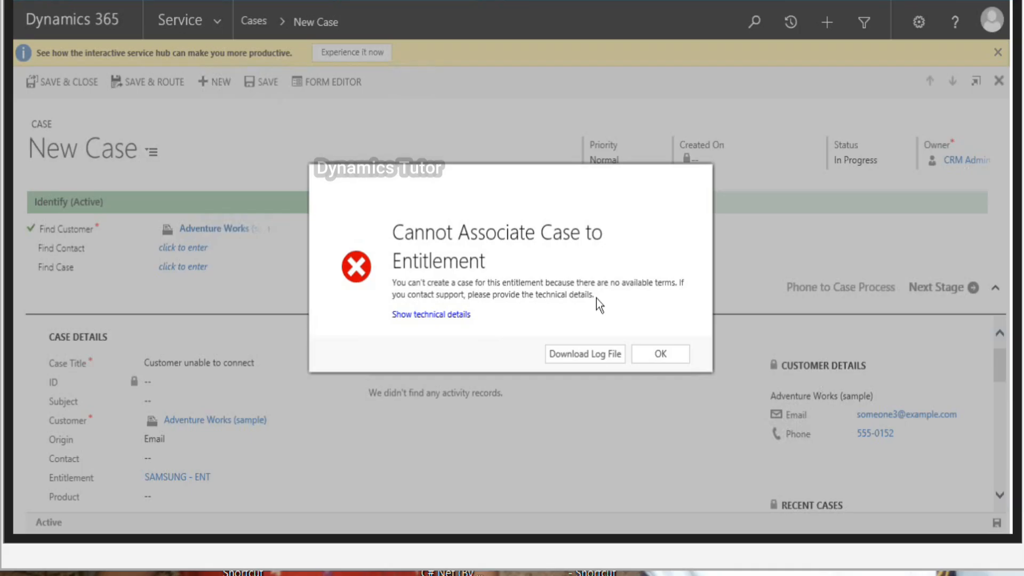
Step: Leave the unsaved case and open its SAMSUNG - ENT entitlement to check the remaining terms per channel
{"action": "left_click", "coordinate": [641, 354]}
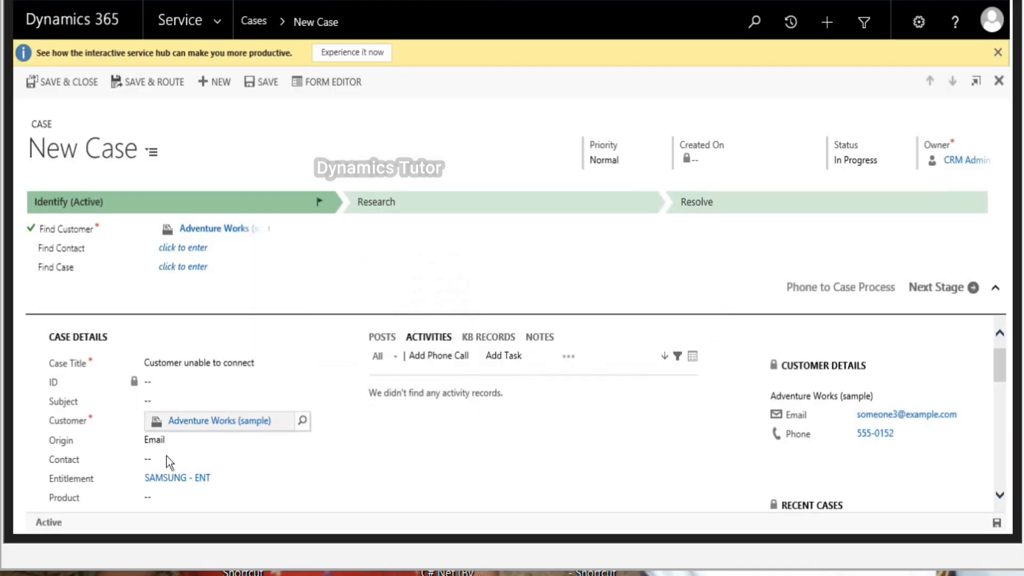
{"action": "left_click", "coordinate": [190, 478]}
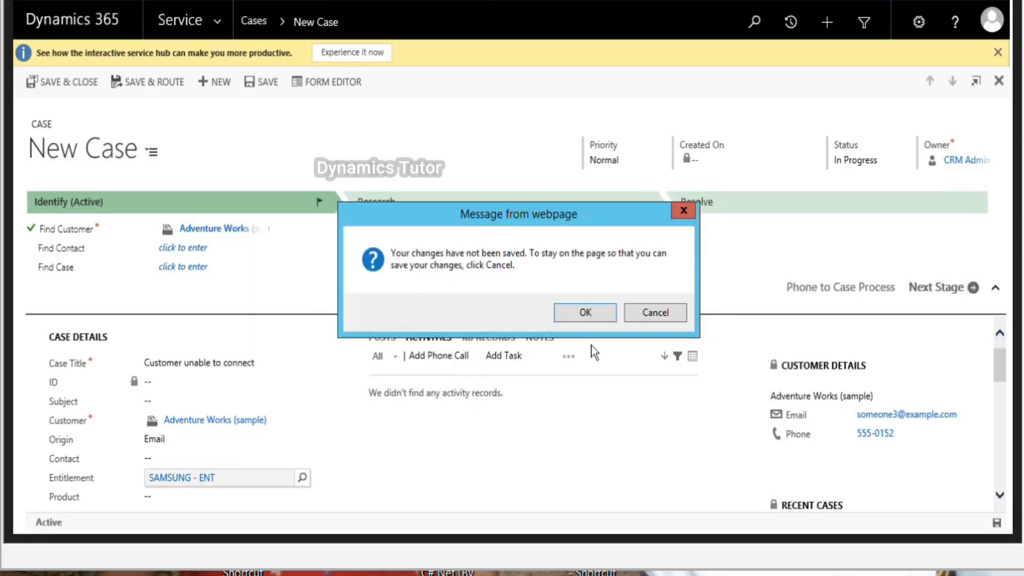
{"action": "left_click", "coordinate": [664, 314]}
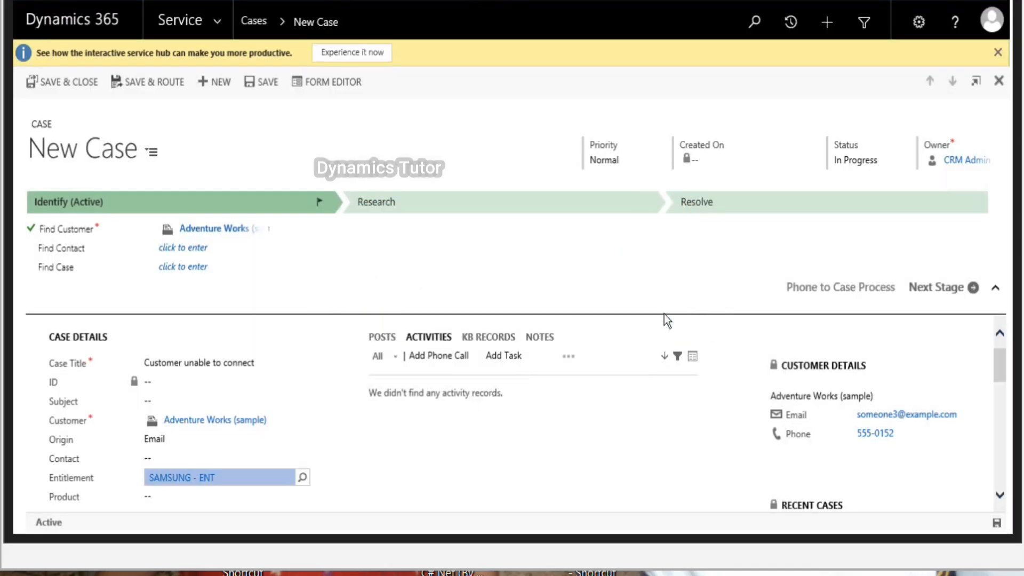
{"action": "left_click", "coordinate": [203, 478]}
{"action": "left_click", "coordinate": [564, 313]}
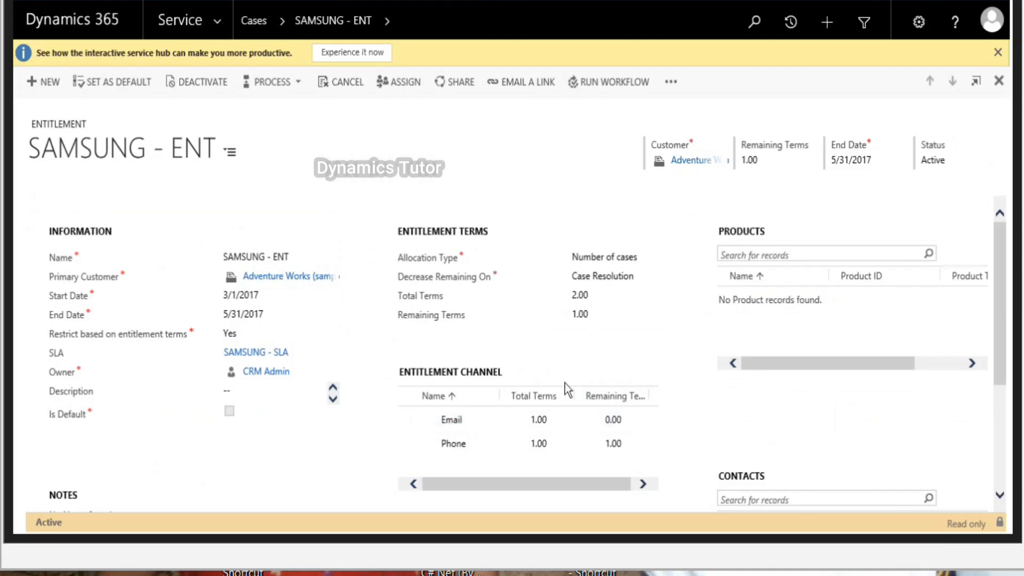
Step: Choose Adventure Works (sample) as the customer on a blank new case and open that account's record, discarding the case
{"action": "key", "text": "alt+Left"}
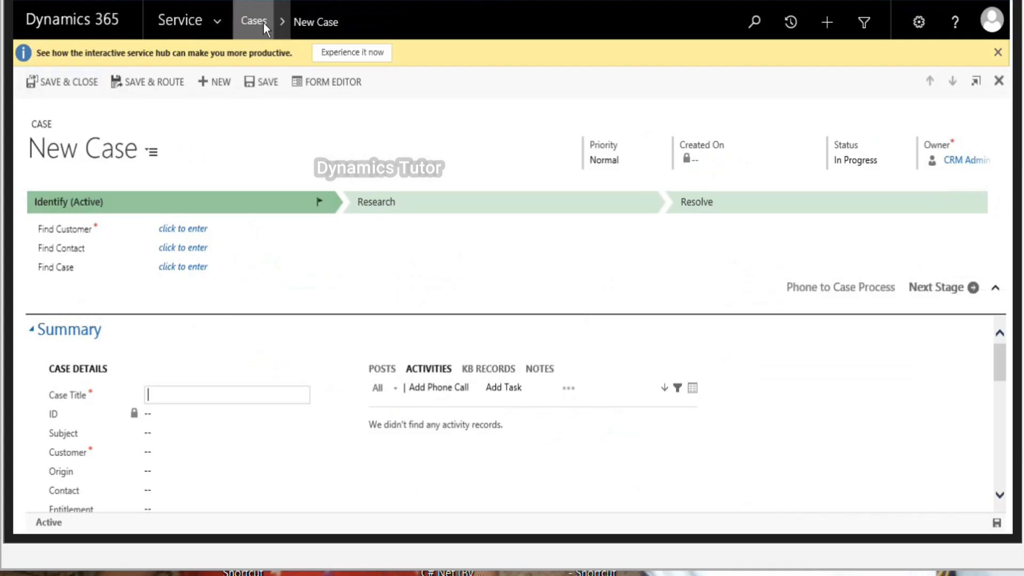
{"action": "left_click", "coordinate": [163, 452]}
{"action": "type", "text": "adv"}
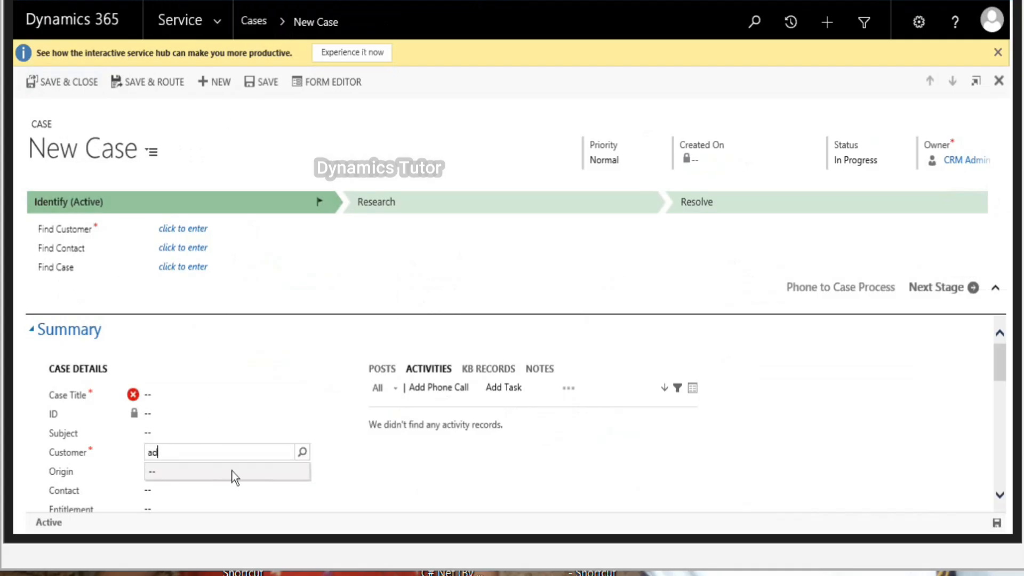
{"action": "left_click", "coordinate": [207, 360]}
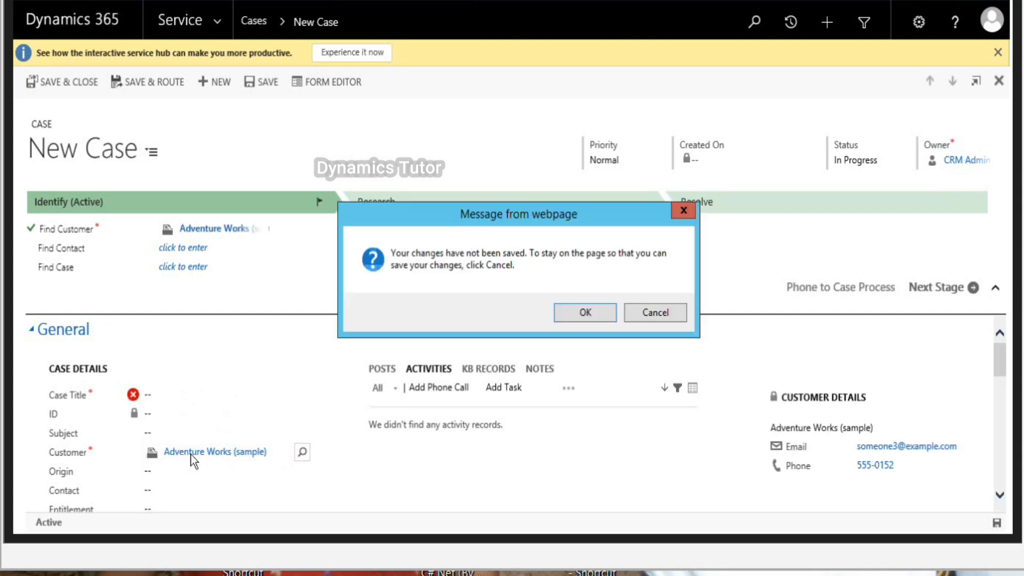
{"action": "left_click", "coordinate": [584, 313]}
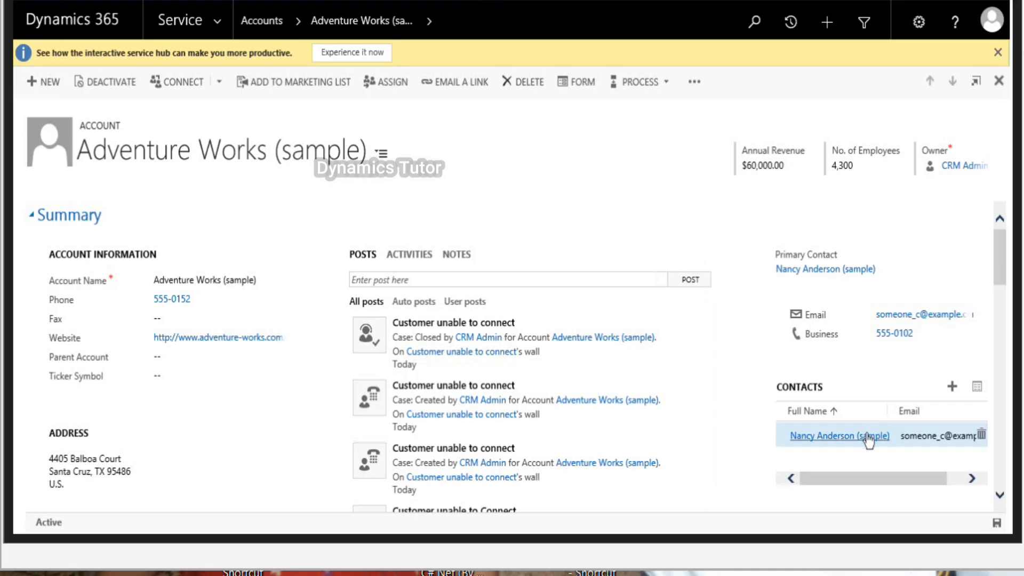
Step: Look through the Adventure Works account's contacts, opportunities, active entitlements, contact preferences and child accounts
{"action": "scroll", "coordinate": [897, 437], "scroll_direction": "down", "scroll_amount": 2}
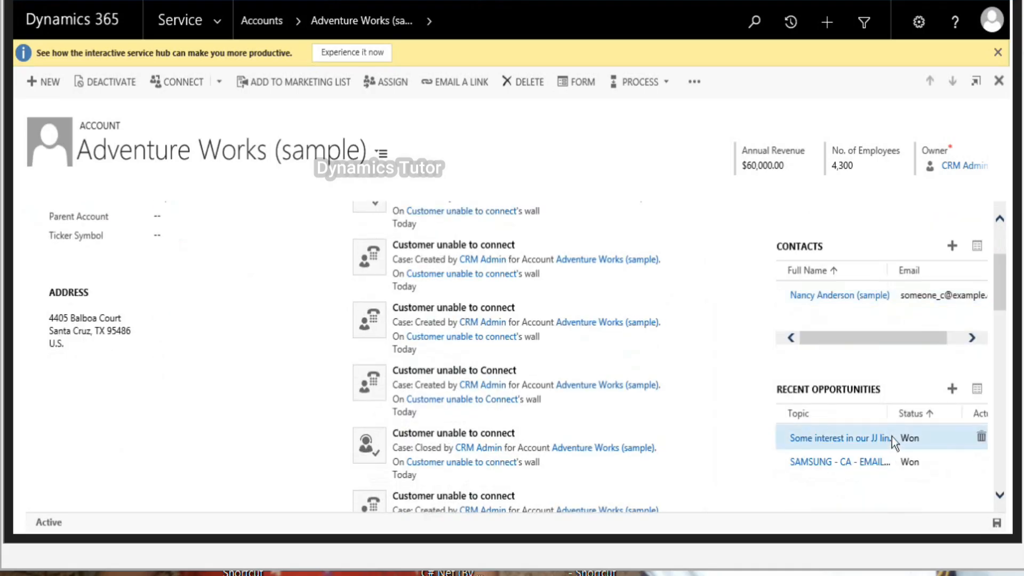
{"action": "scroll", "coordinate": [891, 436], "scroll_direction": "down", "scroll_amount": 5}
{"action": "scroll", "coordinate": [899, 370], "scroll_direction": "down", "scroll_amount": 4}
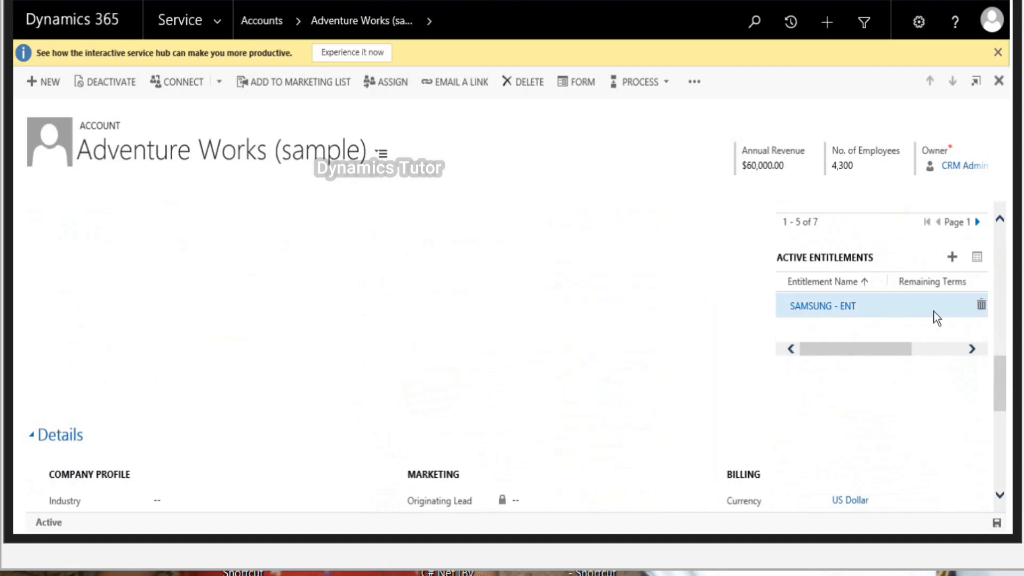
{"action": "scroll", "coordinate": [933, 314], "scroll_direction": "down", "scroll_amount": 6}
{"action": "scroll", "coordinate": [891, 350], "scroll_direction": "up", "scroll_amount": 14}
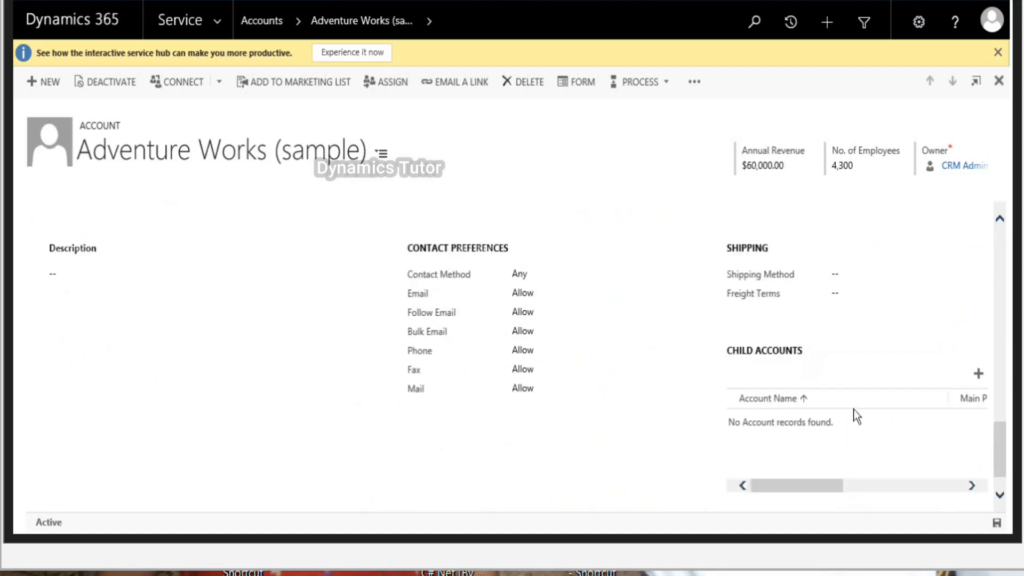
{"action": "scroll", "coordinate": [856, 397], "scroll_direction": "up", "scroll_amount": 3}
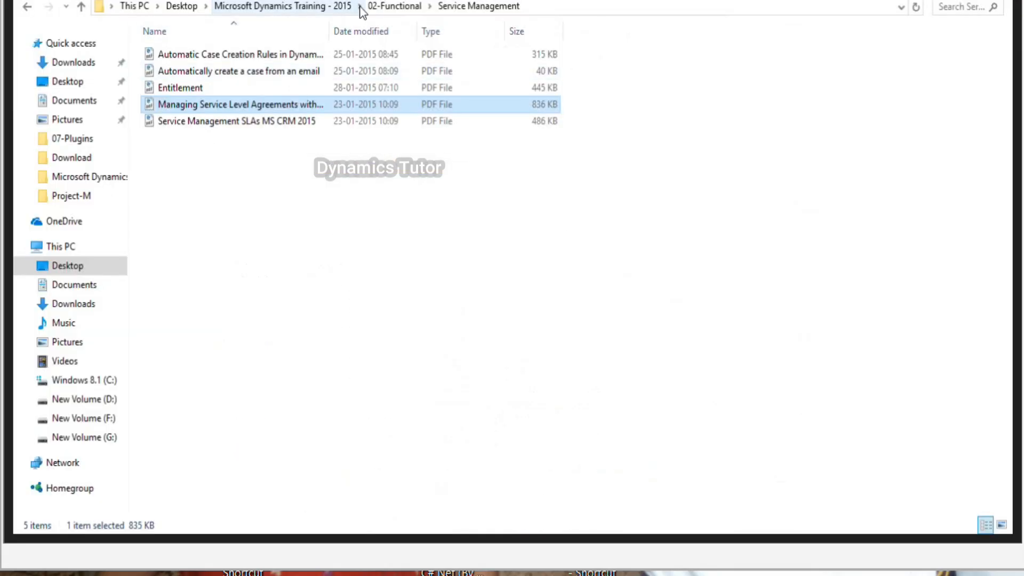
Step: Switch to File Explorer, open 07 Business_Process_Questions from the 02-Functional folder and read its Sales and Customer Service questions
{"action": "left_click", "coordinate": [391, 8]}
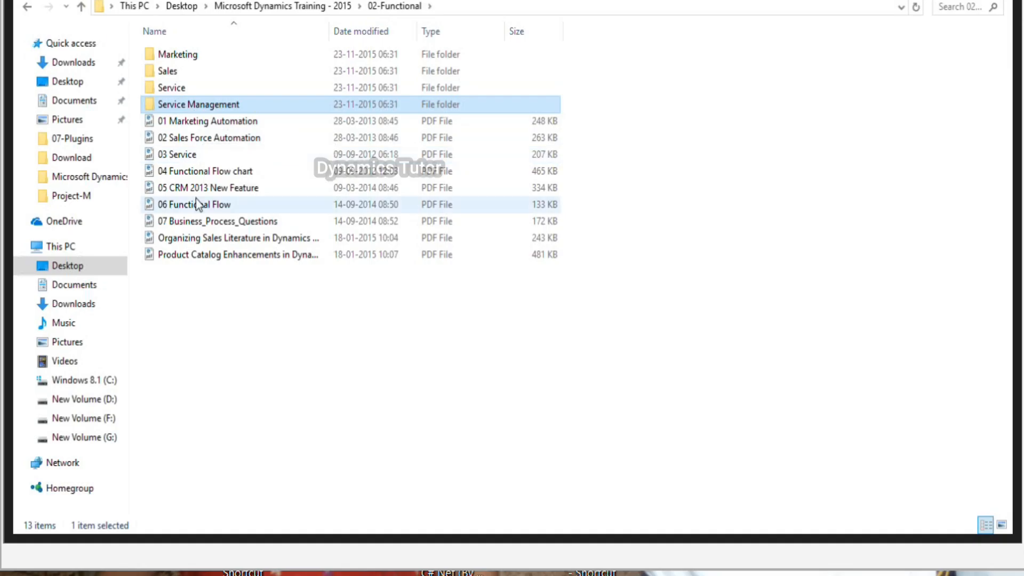
{"action": "double_click", "coordinate": [231, 223]}
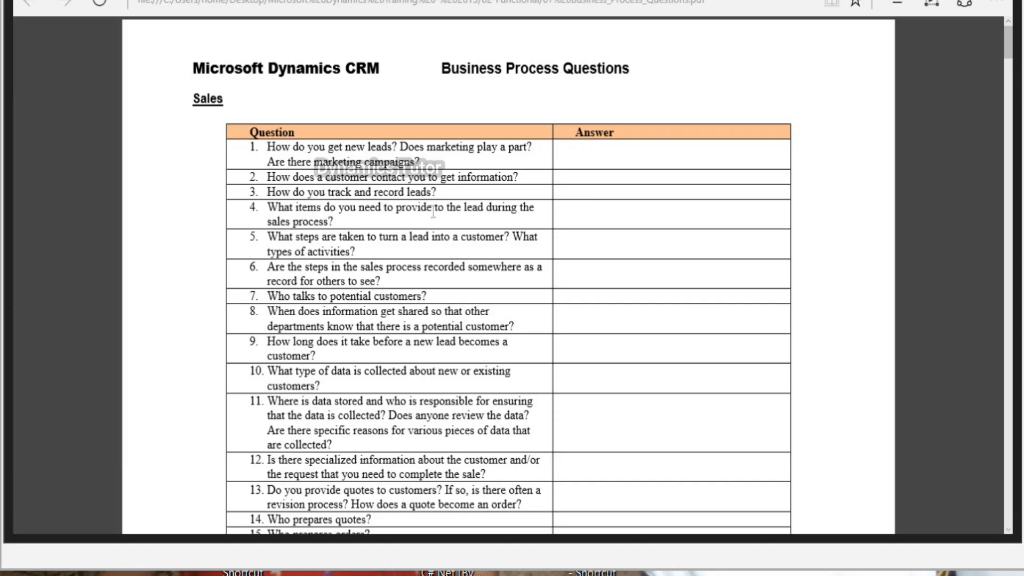
{"action": "scroll", "coordinate": [433, 212], "scroll_direction": "down", "scroll_amount": 3}
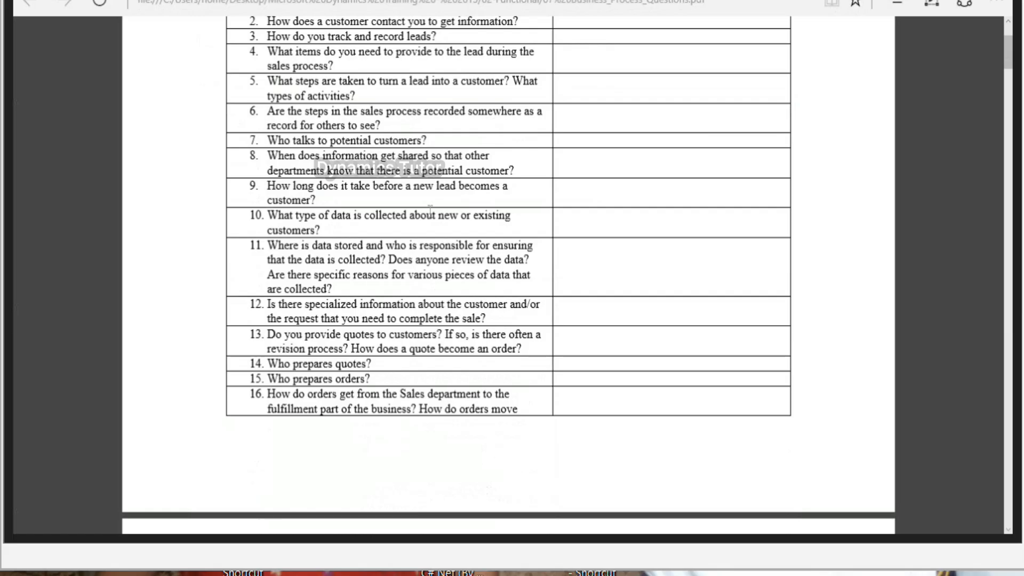
{"action": "scroll", "coordinate": [430, 213], "scroll_direction": "down", "scroll_amount": 15}
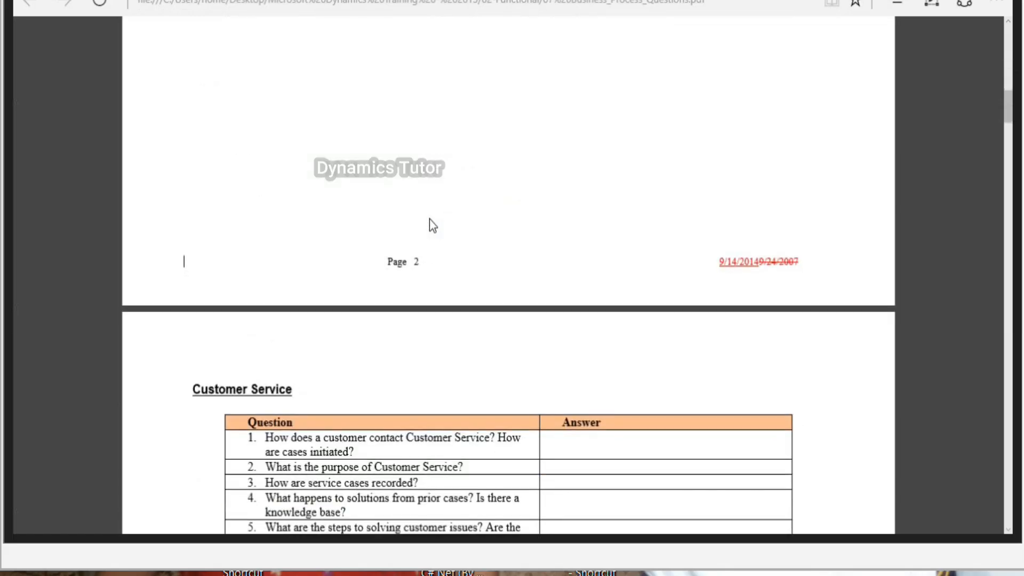
{"action": "scroll", "coordinate": [429, 219], "scroll_direction": "down", "scroll_amount": 3}
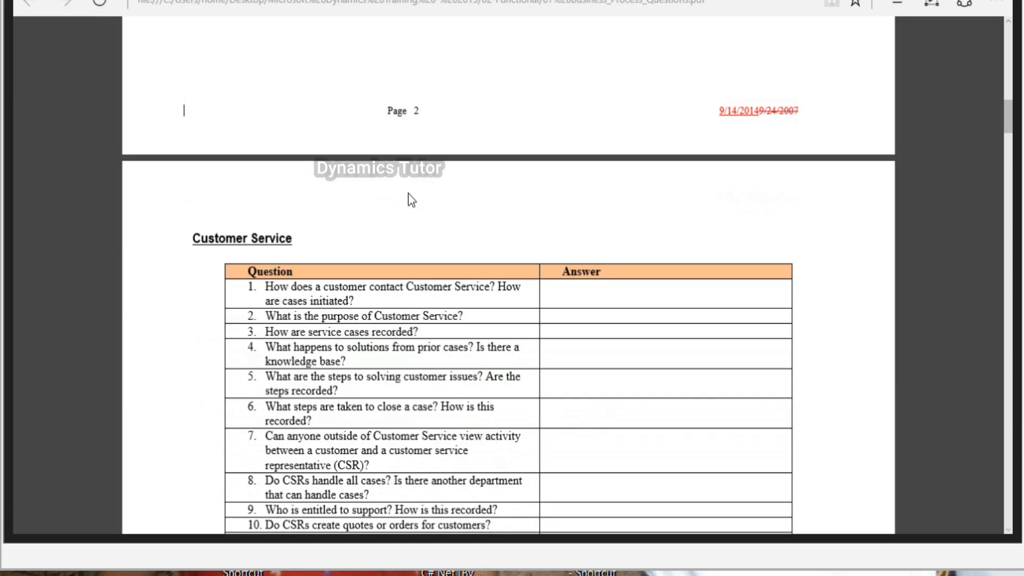
{"action": "scroll", "coordinate": [439, 227], "scroll_direction": "down", "scroll_amount": 3}
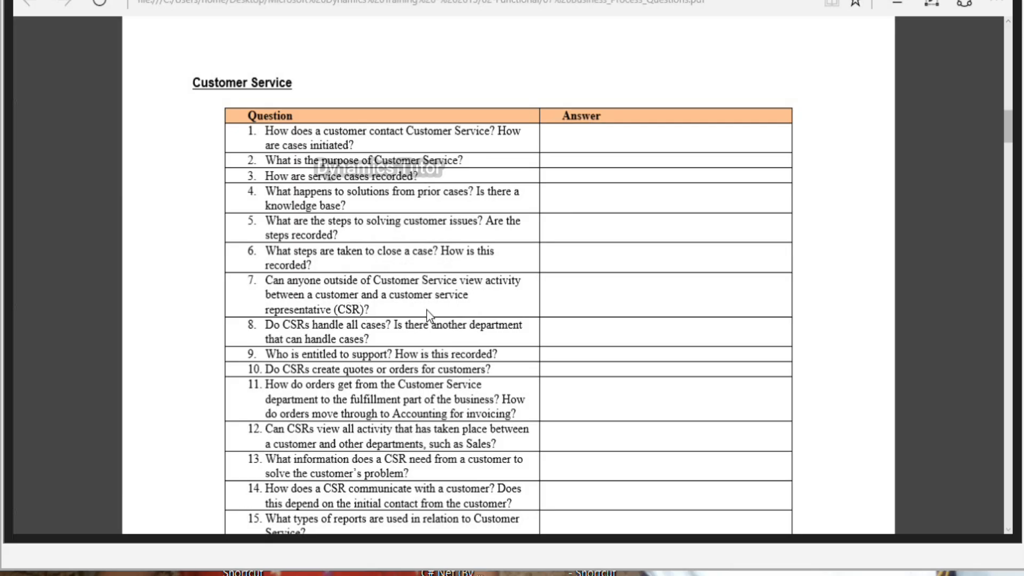
{"action": "scroll", "coordinate": [427, 315], "scroll_direction": "down", "scroll_amount": 1}
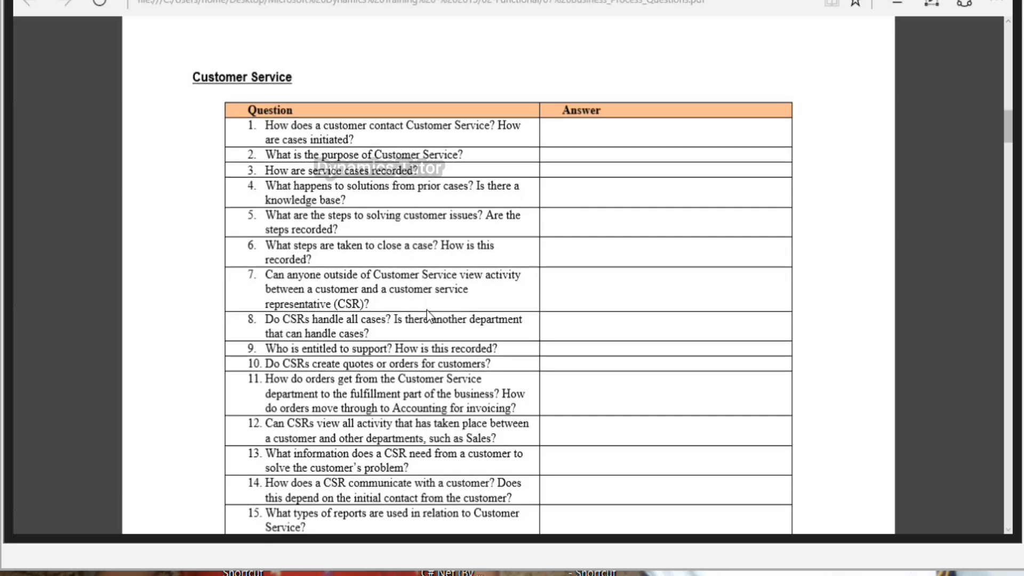
Step: Read on through the Leads, Opportunities, Cases, Organization and Products Purchased questions in the document
{"action": "scroll", "coordinate": [427, 316], "scroll_direction": "down", "scroll_amount": 10}
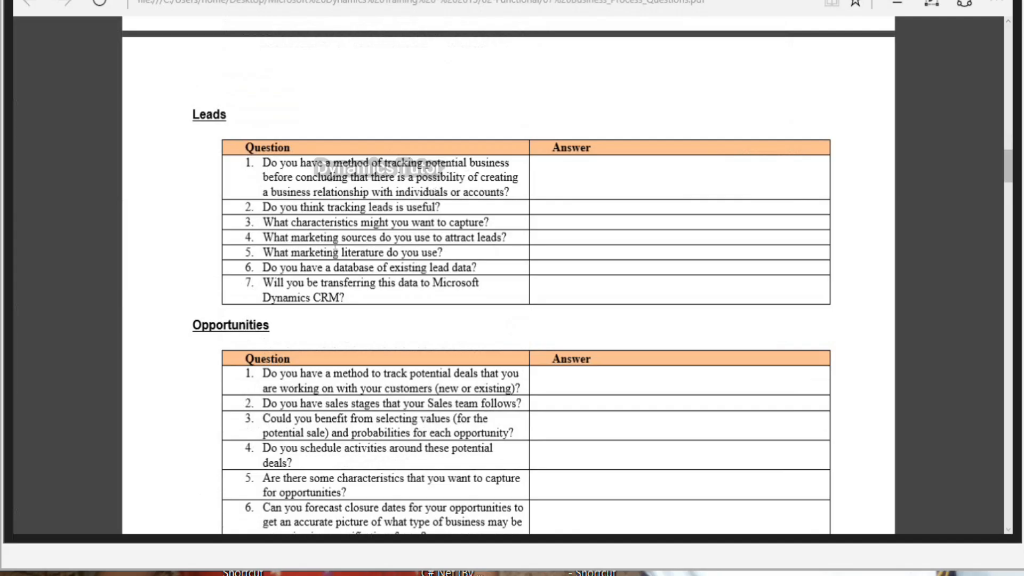
{"action": "scroll", "coordinate": [335, 250], "scroll_direction": "down", "scroll_amount": 3}
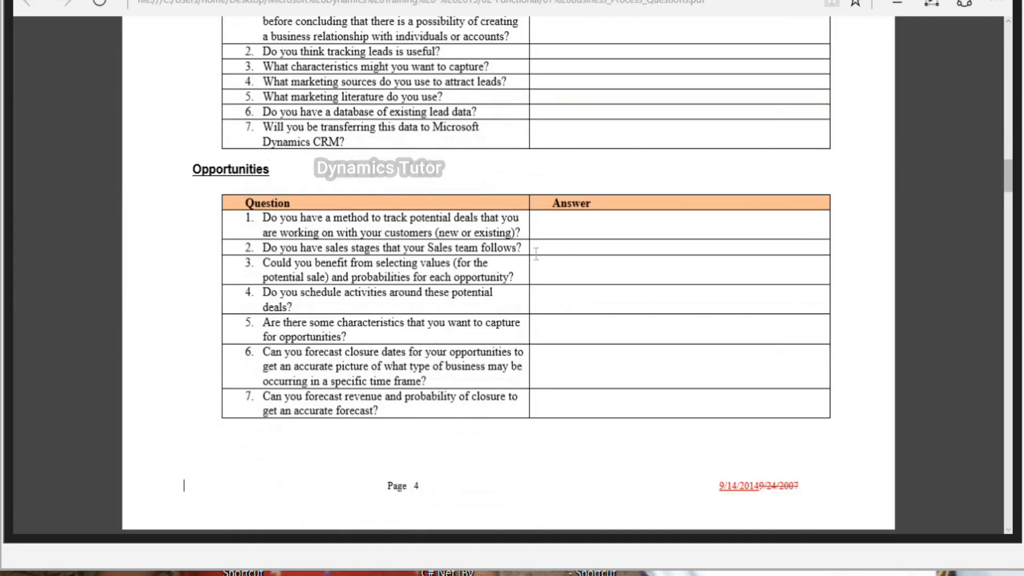
{"action": "scroll", "coordinate": [354, 249], "scroll_direction": "down", "scroll_amount": 18}
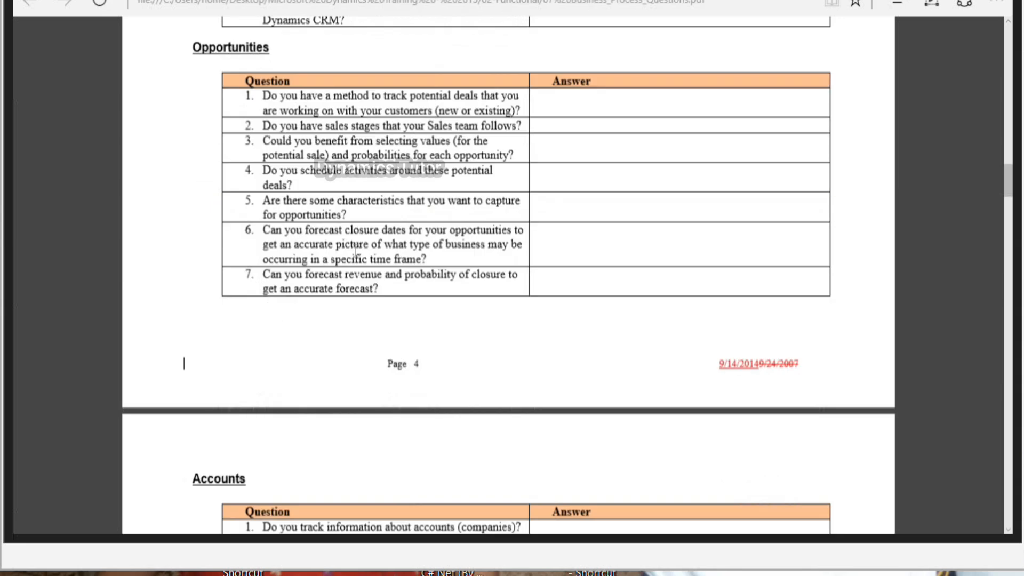
{"action": "scroll", "coordinate": [365, 257], "scroll_direction": "down", "scroll_amount": 15}
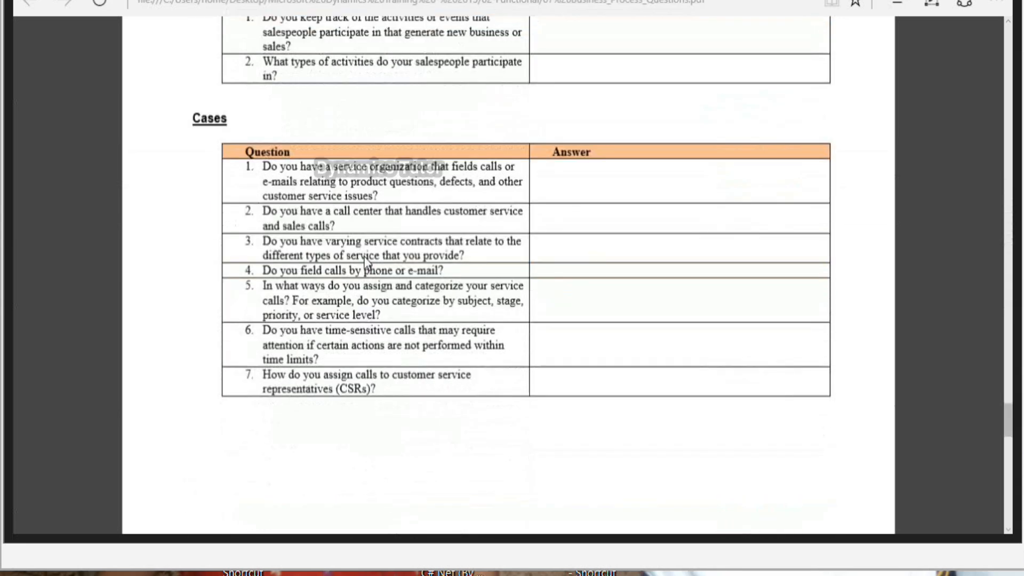
{"action": "scroll", "coordinate": [366, 262], "scroll_direction": "down", "scroll_amount": 13}
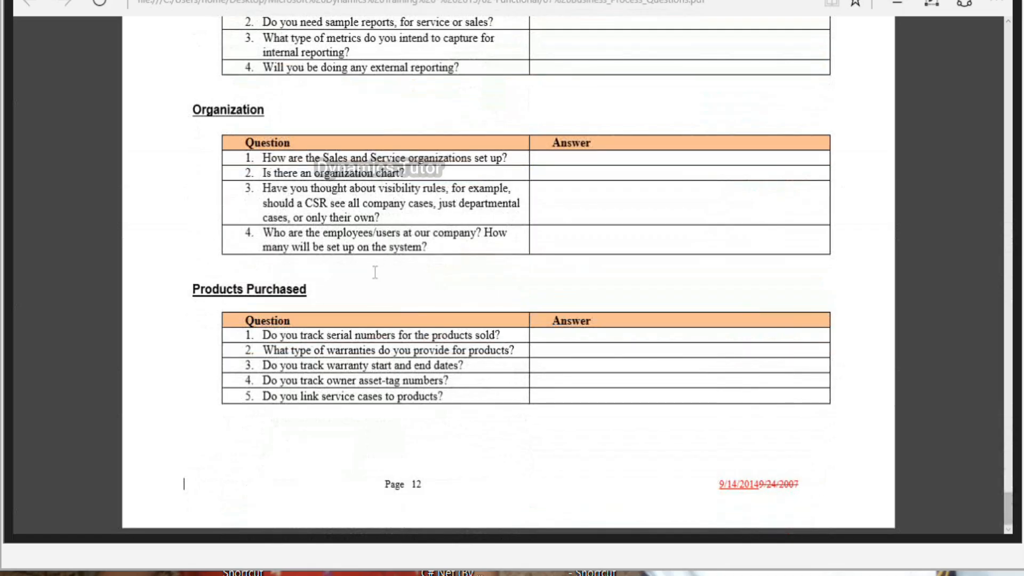
Step: Return to File Explorer and open the What is XRM PDF from the General folder on the Desktop
{"action": "key", "text": "alt+Tab"}
{"action": "left_click", "coordinate": [181, 6]}
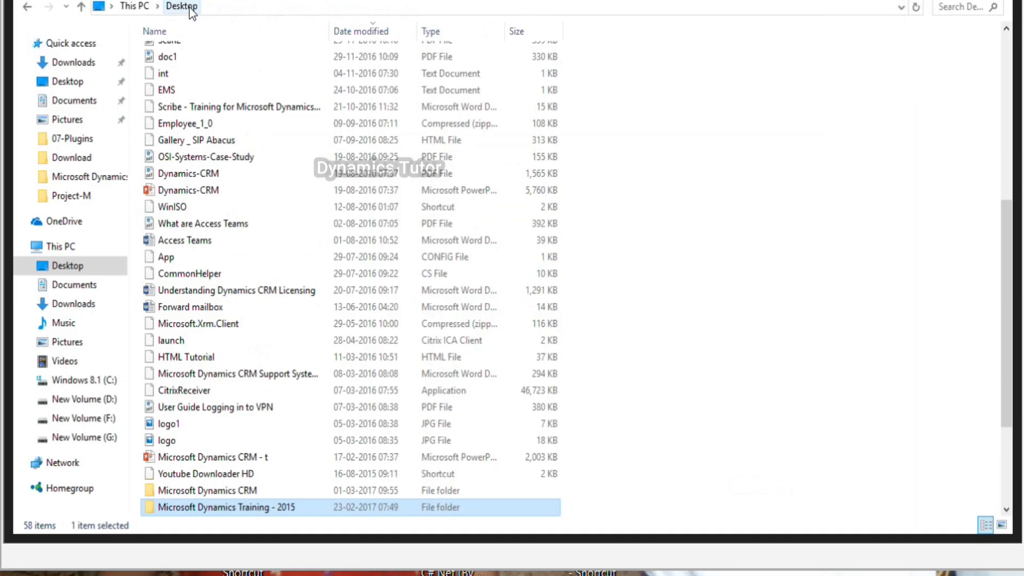
{"action": "scroll", "coordinate": [230, 464], "scroll_direction": "down", "scroll_amount": 4}
{"action": "double_click", "coordinate": [181, 505]}
{"action": "left_click", "coordinate": [194, 288]}
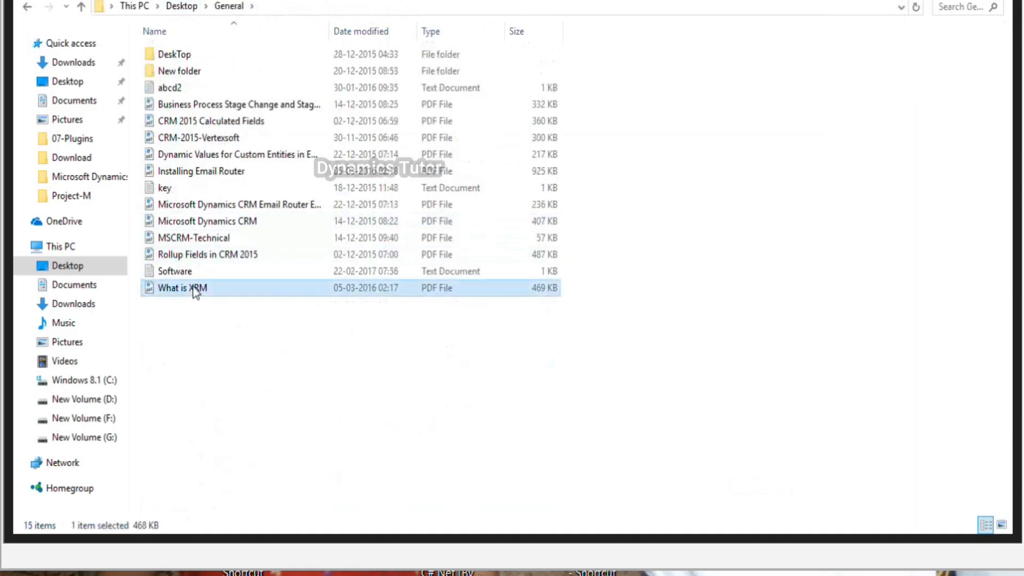
{"action": "double_click", "coordinate": [193, 288]}
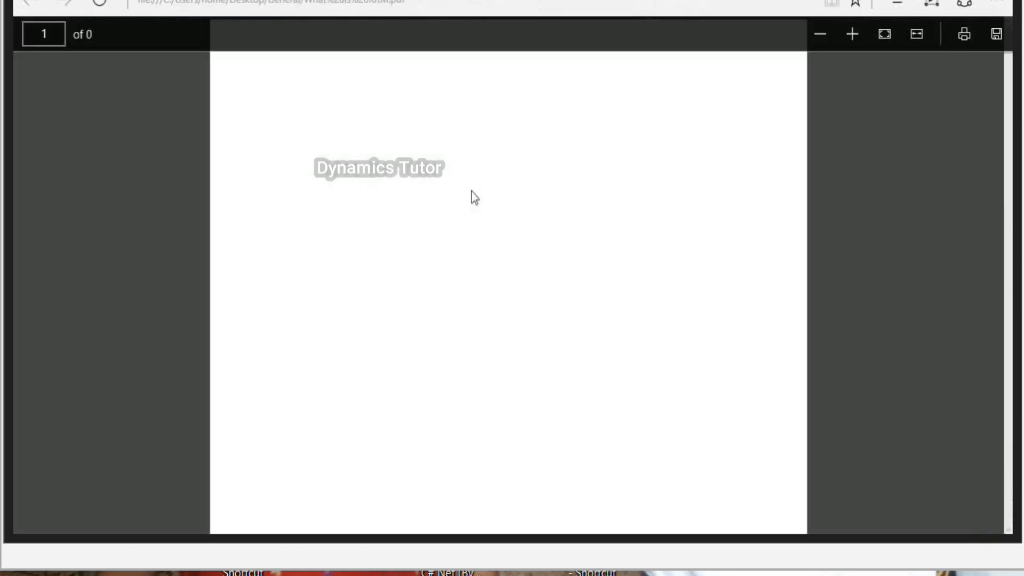
Step: Switch back to the Dynamics 365 virtual machine and open the main area navigation from the account record
{"action": "key", "text": "alt+Tab"}
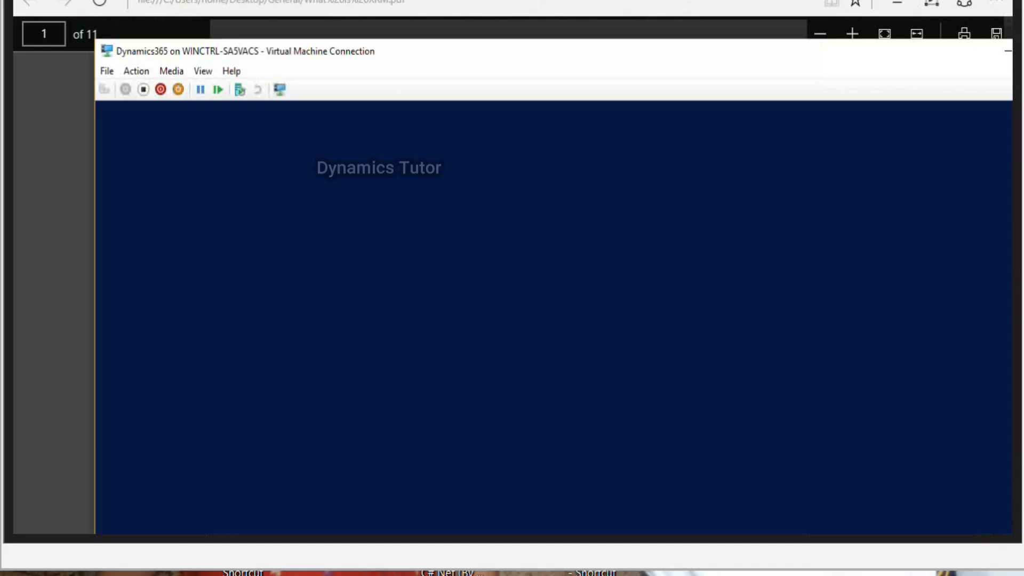
{"action": "double_click", "coordinate": [433, 49]}
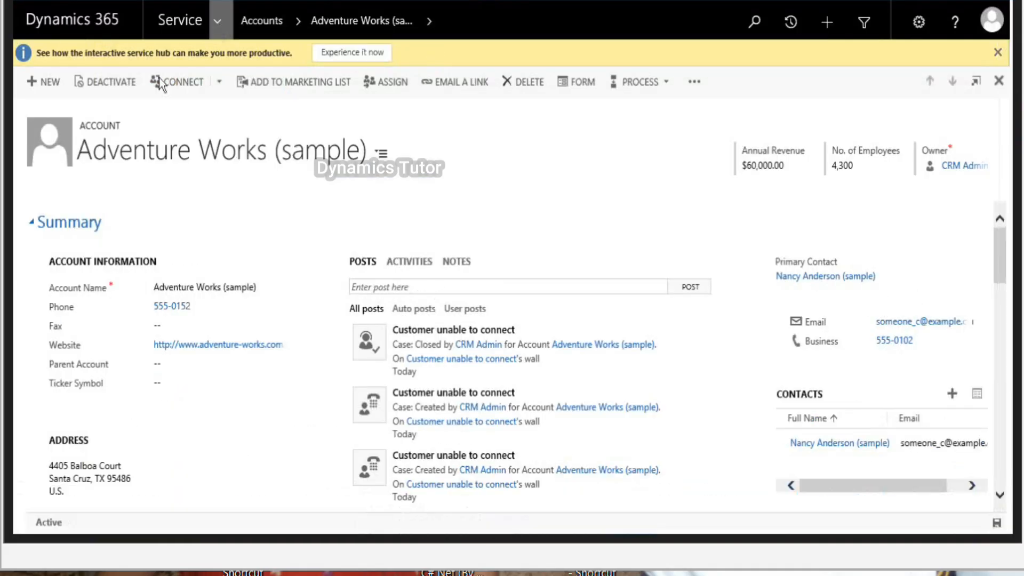
{"action": "left_click", "coordinate": [184, 19]}
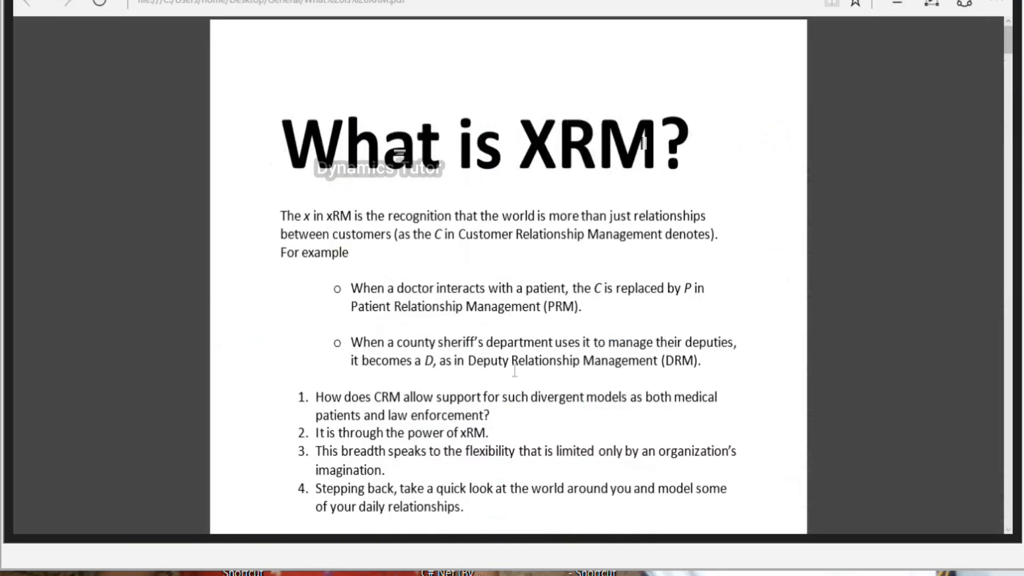
Step: Read the What is XRM document up to Example One and highlight the Drug Lab Testing title and its description text
{"action": "scroll", "coordinate": [514, 379], "scroll_direction": "down", "scroll_amount": 10}
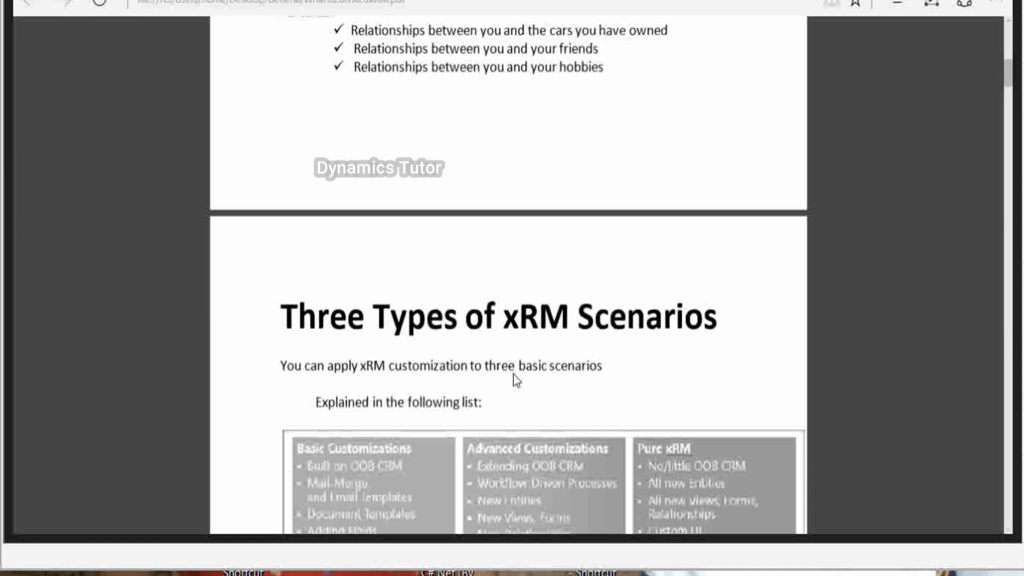
{"action": "scroll", "coordinate": [514, 374], "scroll_direction": "down", "scroll_amount": 10}
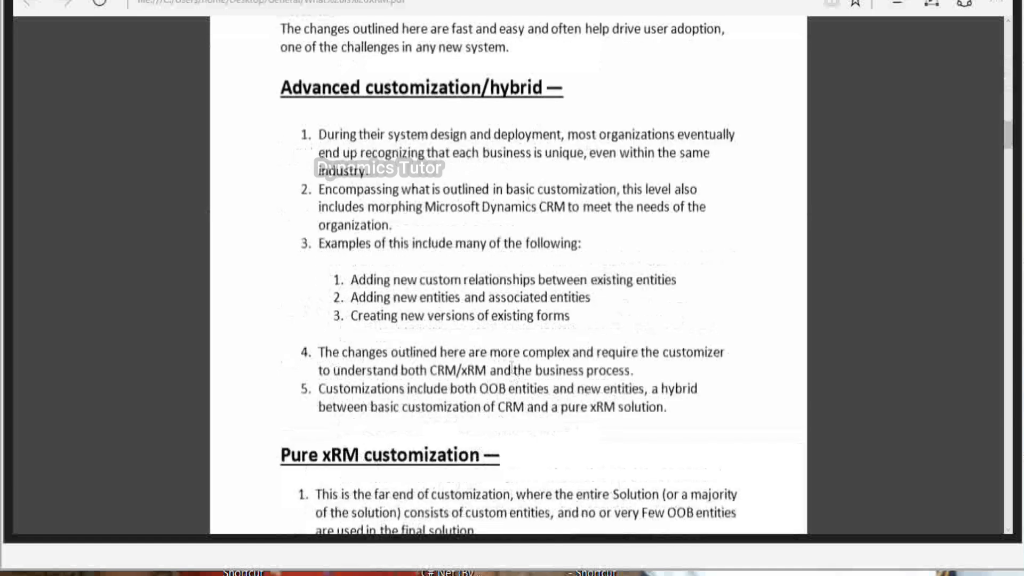
{"action": "scroll", "coordinate": [510, 370], "scroll_direction": "down", "scroll_amount": 10}
{"action": "left_click_drag", "start_coordinate": [385, 158], "coordinate": [493, 161]}
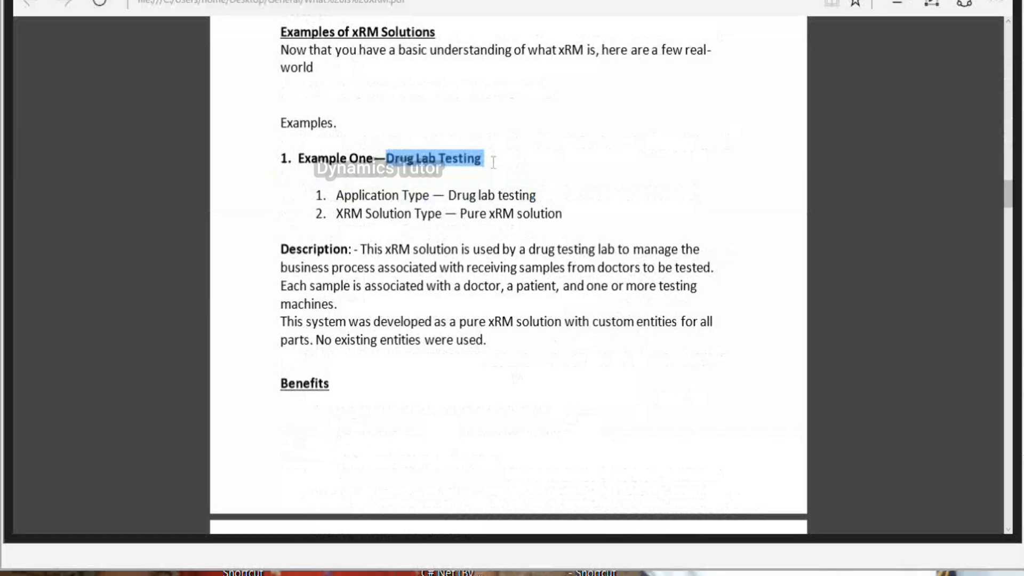
{"action": "left_click_drag", "start_coordinate": [367, 249], "coordinate": [501, 286]}
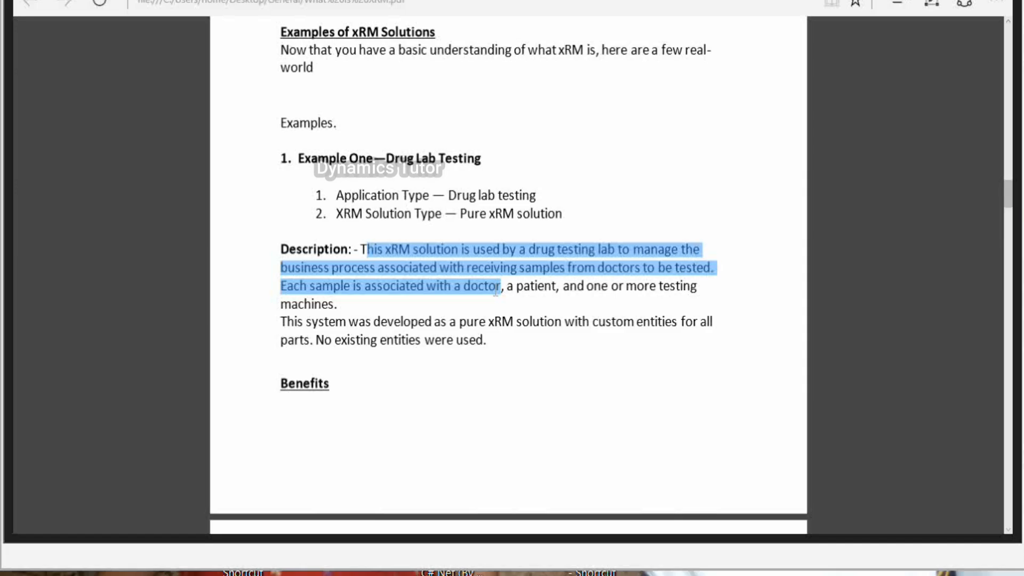
{"action": "left_click_drag", "start_coordinate": [497, 292], "coordinate": [676, 291]}
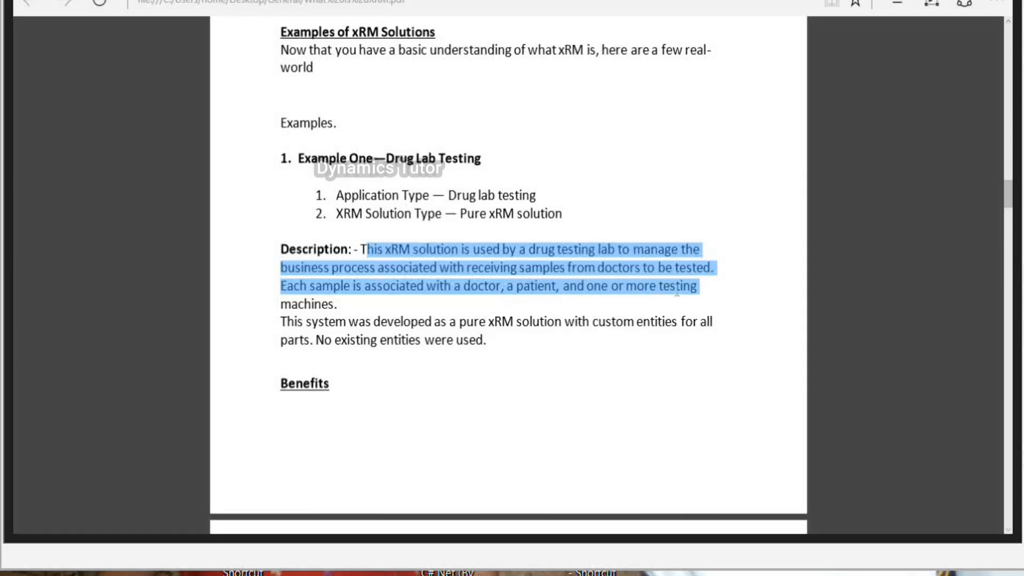
Step: Highlight the Drug Lab Testing sentence on what each sample is associated with, and look over the Benefits section of the xRM document
{"action": "left_click", "coordinate": [399, 290]}
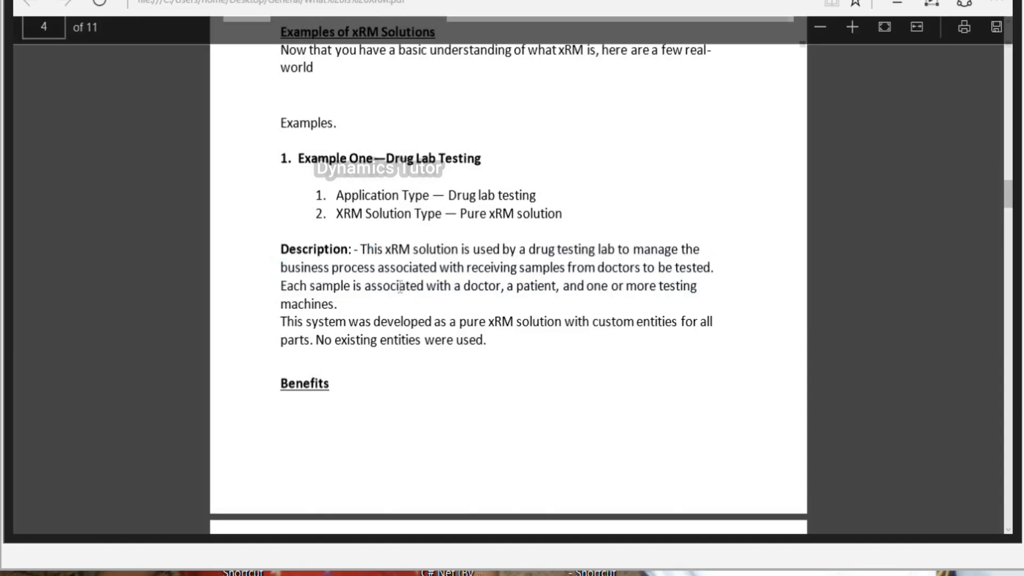
{"action": "left_click_drag", "start_coordinate": [357, 282], "coordinate": [659, 302]}
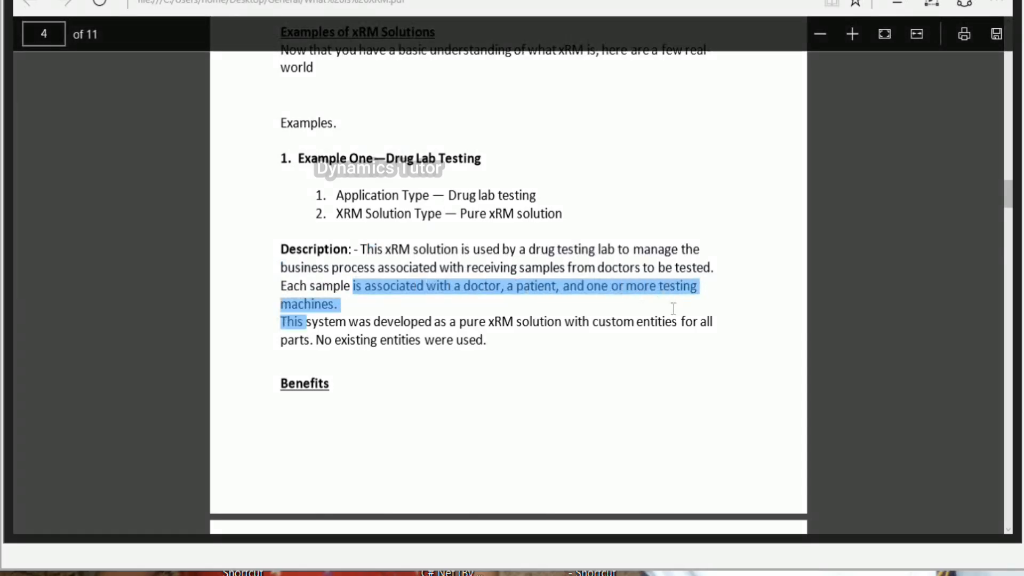
{"action": "left_click", "coordinate": [385, 285]}
{"action": "left_click_drag", "start_coordinate": [351, 286], "coordinate": [546, 309]}
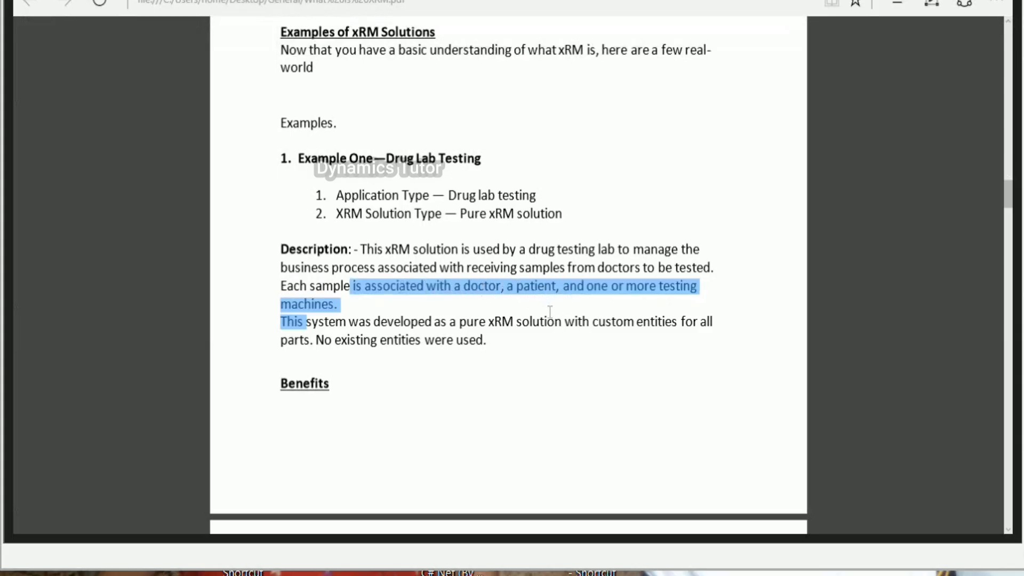
{"action": "scroll", "coordinate": [550, 311], "scroll_direction": "down", "scroll_amount": 1}
{"action": "scroll", "coordinate": [550, 311], "scroll_direction": "down", "scroll_amount": 3}
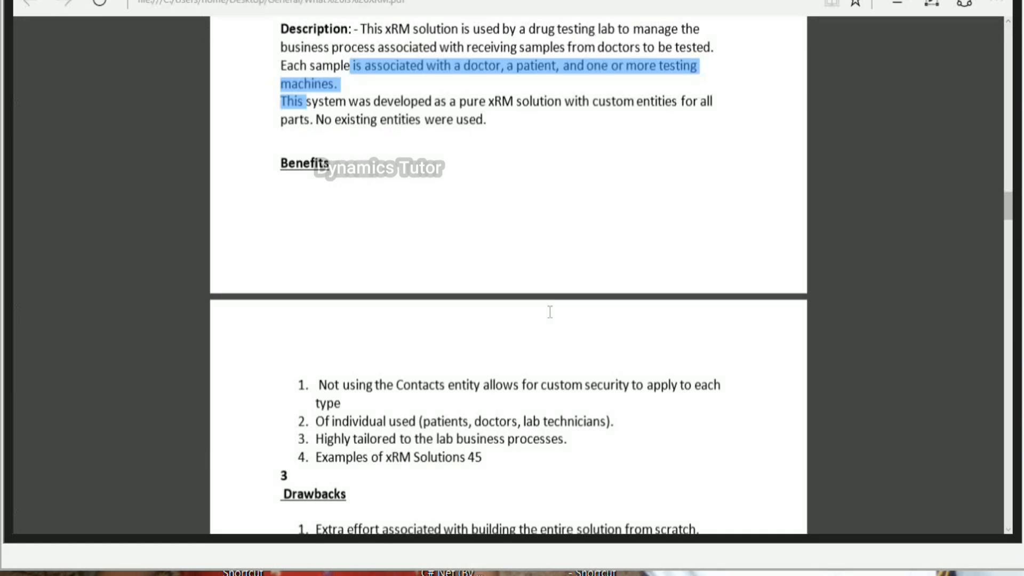
{"action": "scroll", "coordinate": [593, 324], "scroll_direction": "up", "scroll_amount": 2}
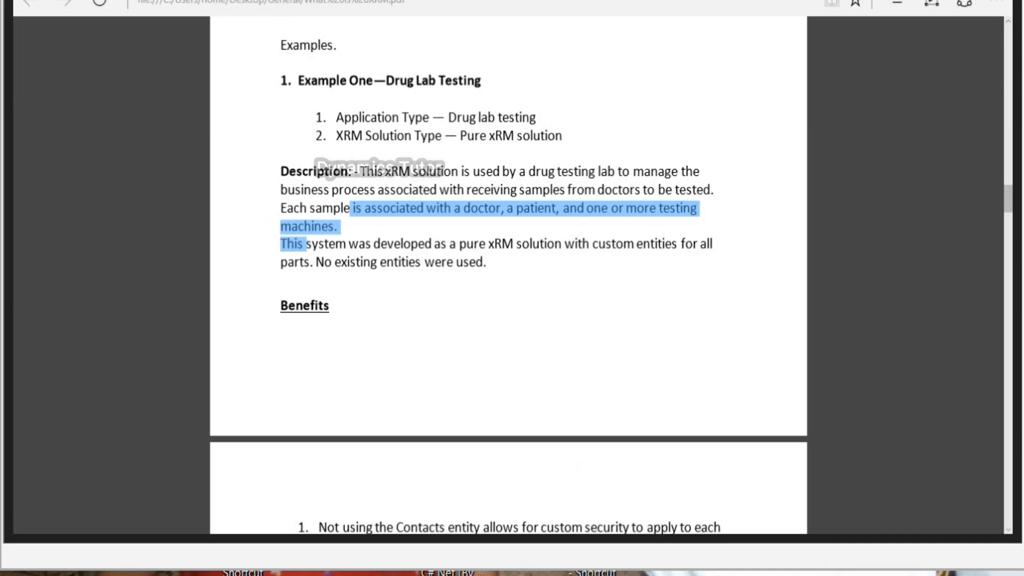
Step: Switch to the PowerPoint slide show and review The Flow in Microsoft CRM diagram
{"action": "mouse_move", "coordinate": [709, 572]}
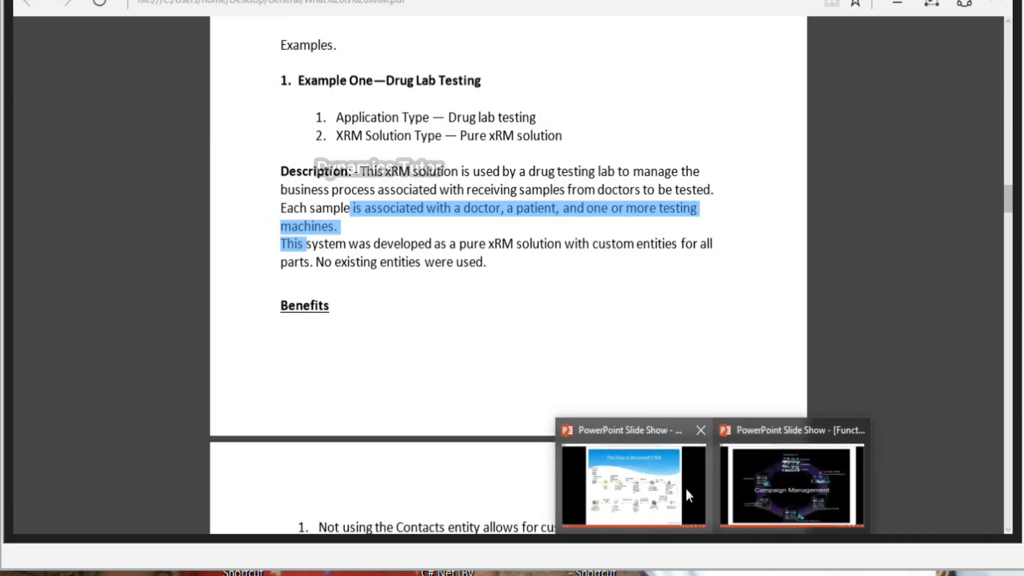
{"action": "left_click", "coordinate": [685, 488]}
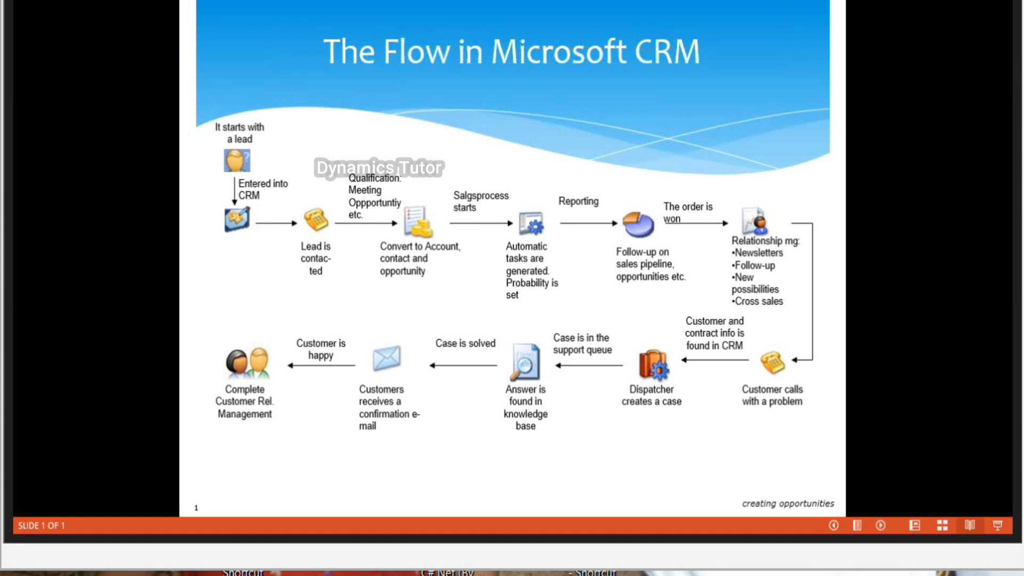
{"action": "key", "text": "alt+Tab"}
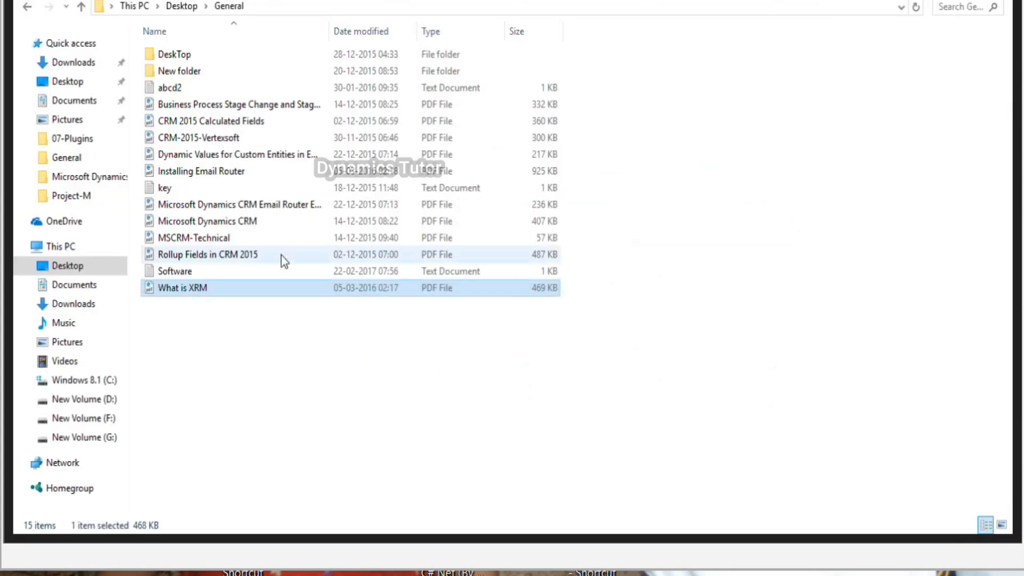
{"action": "key", "text": "alt+Tab"}
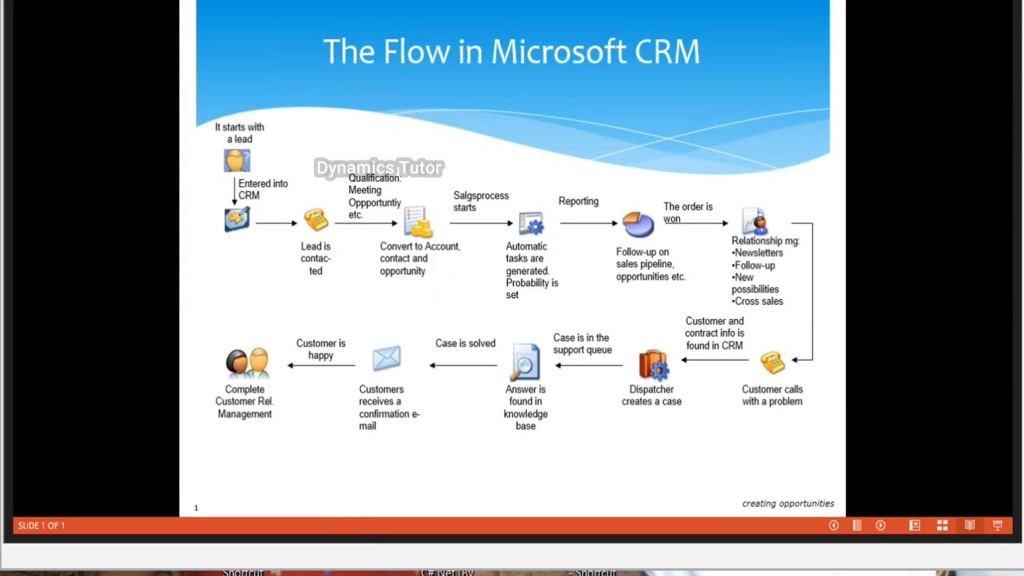
Step: Return to File Explorer and open the 04 Functional Flow chart PDF from Desktop > Microsoft Dynamics Training - 2015 > 02-Functional
{"action": "key", "text": "alt+Tab"}
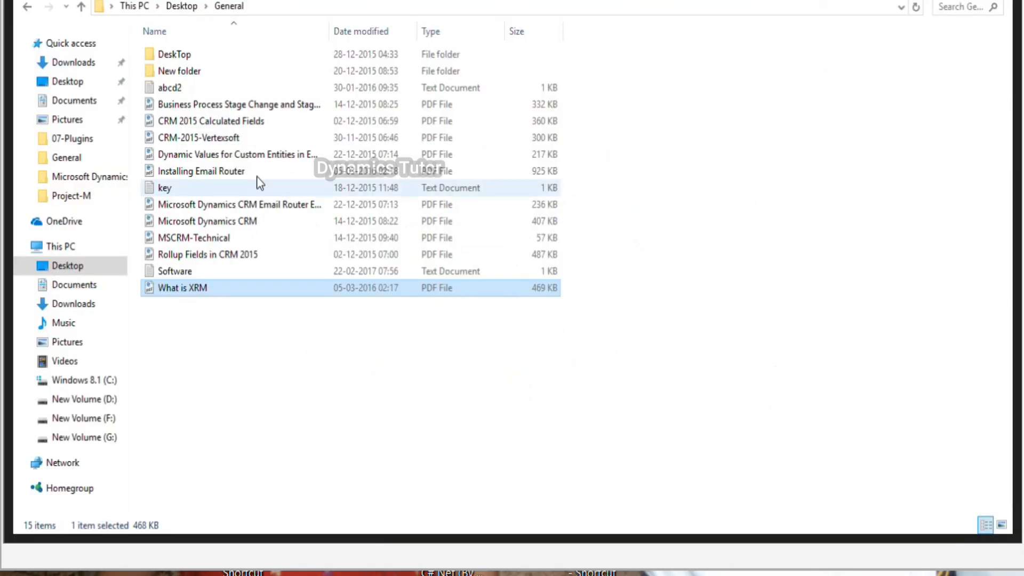
{"action": "left_click", "coordinate": [182, 8]}
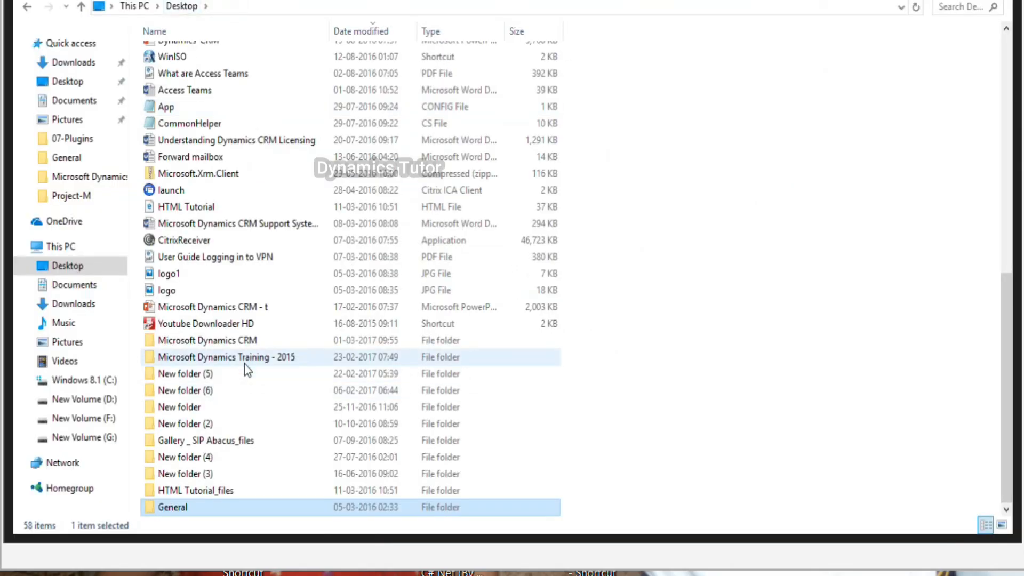
{"action": "double_click", "coordinate": [244, 362]}
{"action": "double_click", "coordinate": [202, 73]}
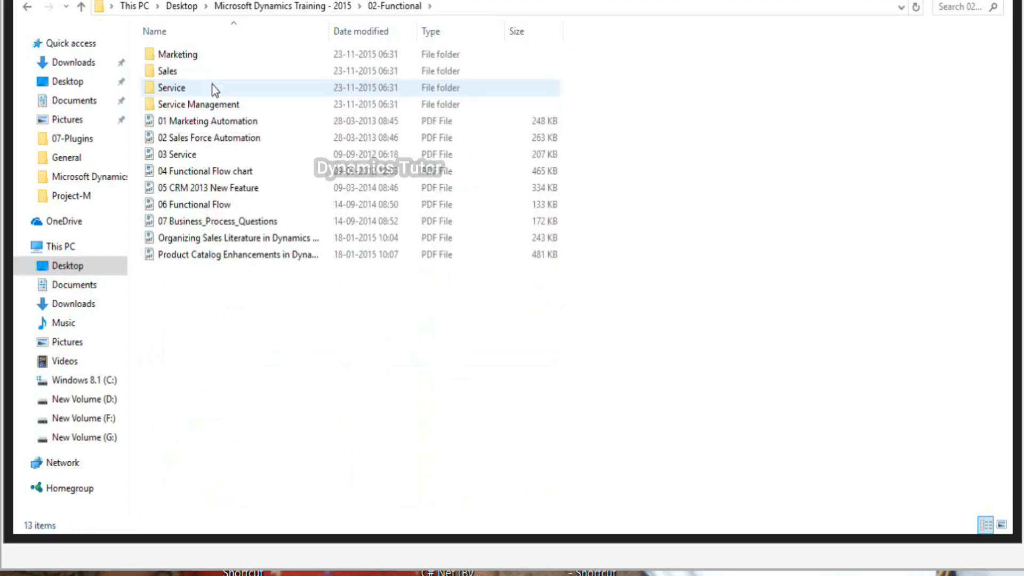
{"action": "double_click", "coordinate": [224, 177]}
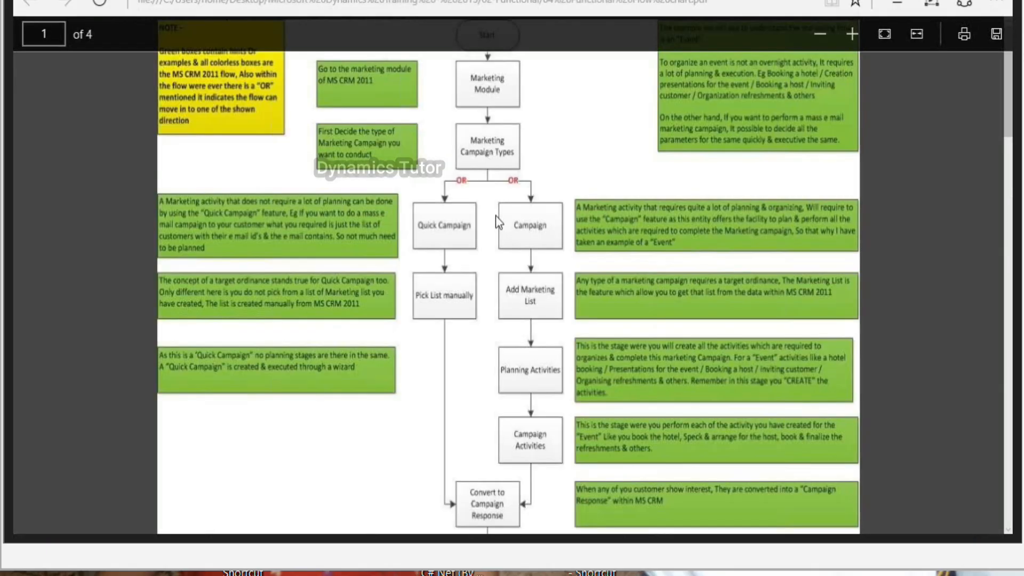
Step: Read through the functional flow chart from the marketing campaign and sales module stages to service creation and customer support case handling
{"action": "scroll", "coordinate": [495, 216], "scroll_direction": "down", "scroll_amount": 2}
{"action": "scroll", "coordinate": [495, 216], "scroll_direction": "down", "scroll_amount": 7}
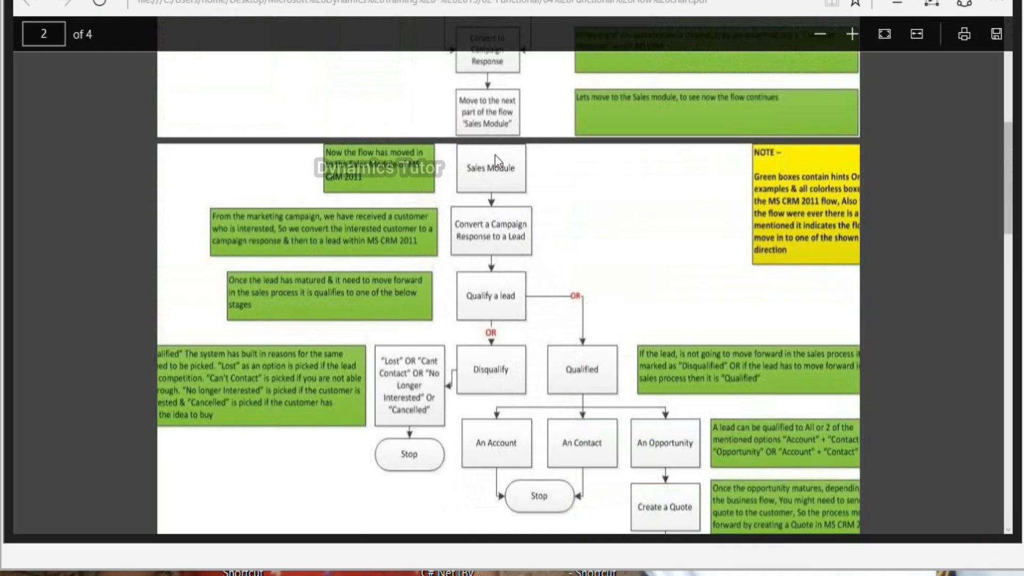
{"action": "scroll", "coordinate": [495, 155], "scroll_direction": "down", "scroll_amount": 1}
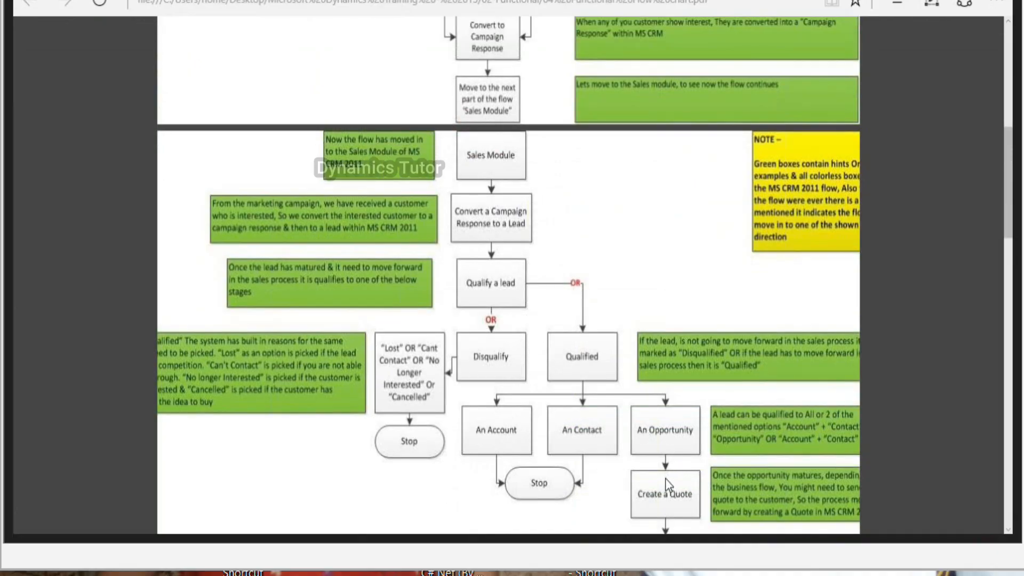
{"action": "scroll", "coordinate": [666, 485], "scroll_direction": "down", "scroll_amount": 1}
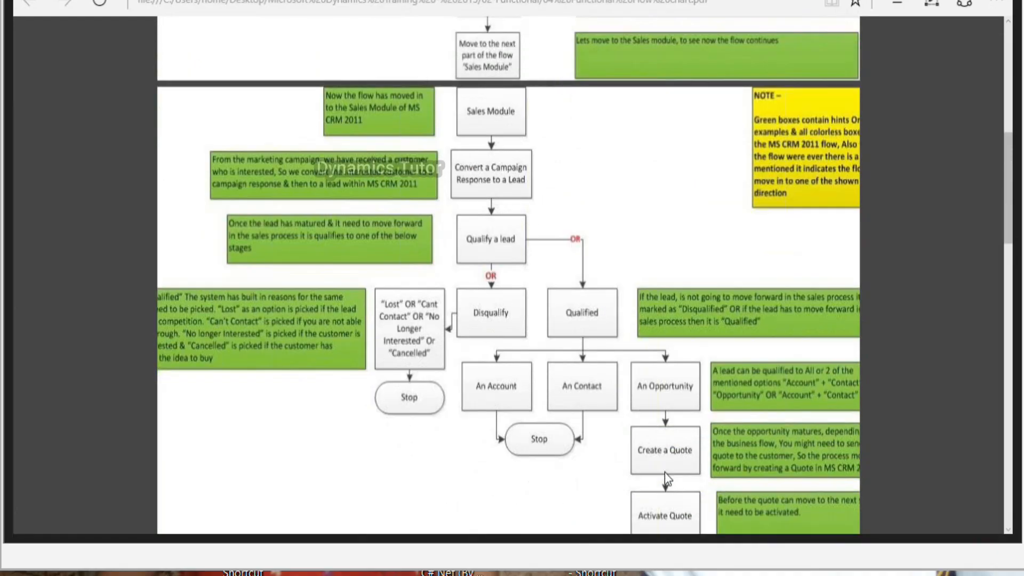
{"action": "scroll", "coordinate": [664, 471], "scroll_direction": "down", "scroll_amount": 5}
{"action": "scroll", "coordinate": [664, 472], "scroll_direction": "down", "scroll_amount": 7}
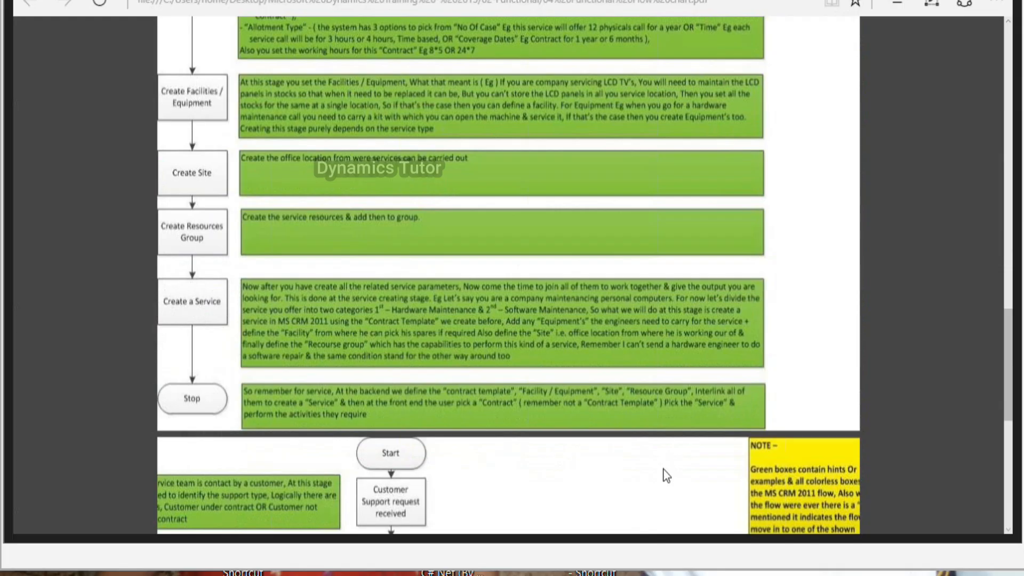
{"action": "scroll", "coordinate": [665, 475], "scroll_direction": "down", "scroll_amount": 8}
{"action": "scroll", "coordinate": [499, 351], "scroll_direction": "down", "scroll_amount": 3}
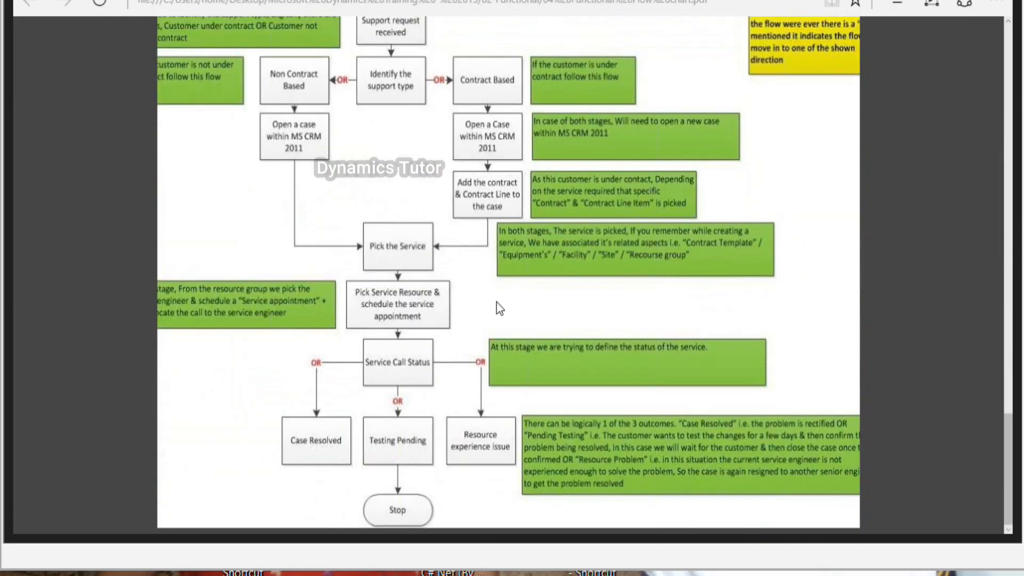